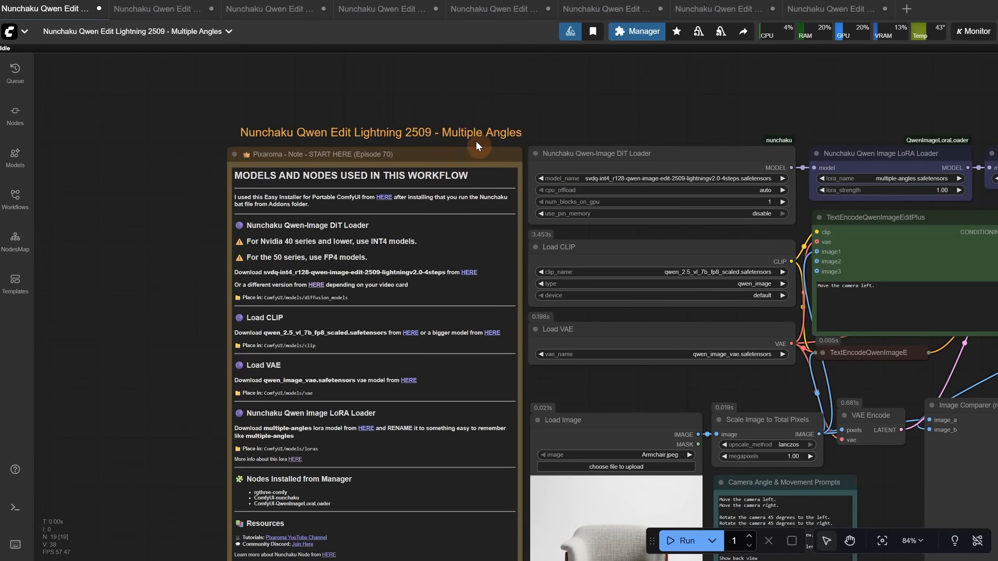
Read the note's required nodes and look up ComfyUI-QwenImageLoraLoader among the custom nodes by searching for "qwenimage"
{"action": "scroll", "coordinate": [471, 163], "scroll_direction": "up", "scroll_amount": 1}
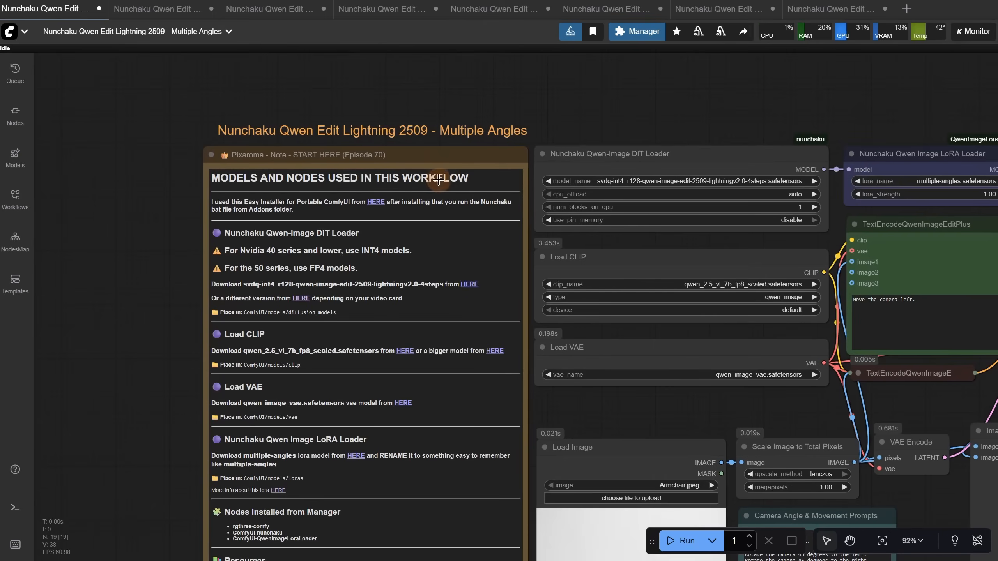
{"action": "left_click_drag", "start_coordinate": [145, 452], "coordinate": [132, 248]}
{"action": "scroll", "coordinate": [183, 310], "scroll_direction": "up", "scroll_amount": 6}
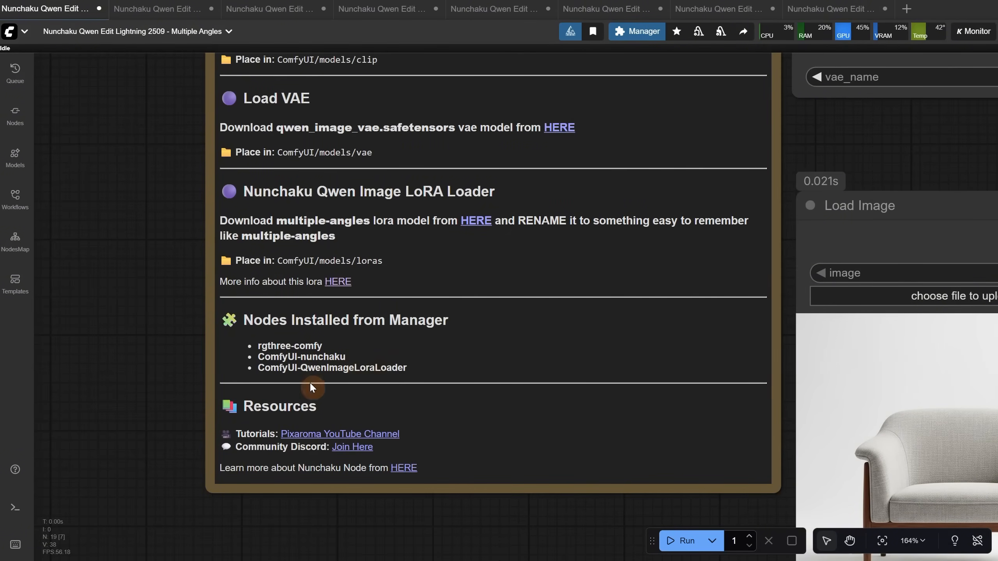
{"action": "scroll", "coordinate": [309, 382], "scroll_direction": "down", "scroll_amount": 7}
{"action": "left_click", "coordinate": [641, 32]}
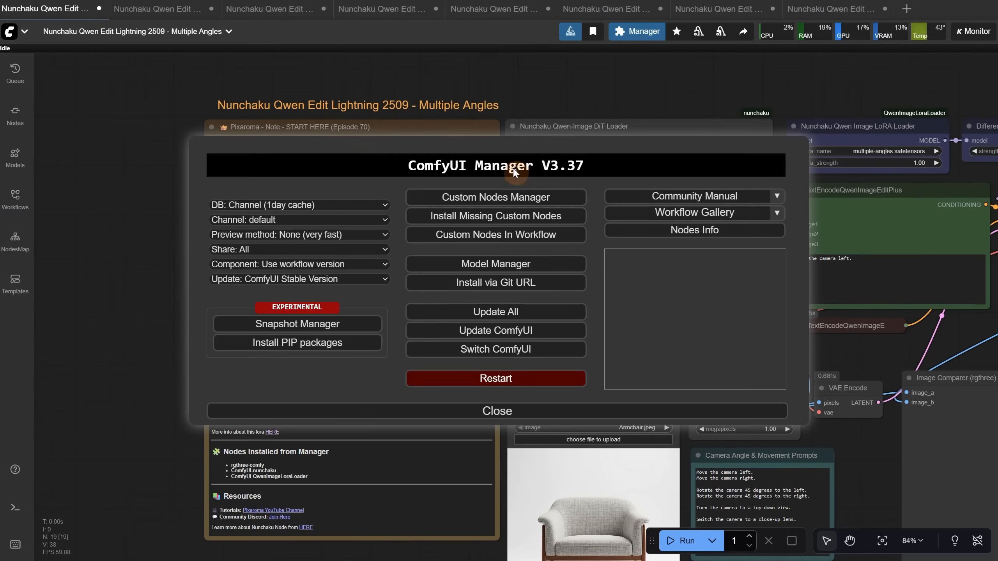
{"action": "left_click", "coordinate": [491, 197]}
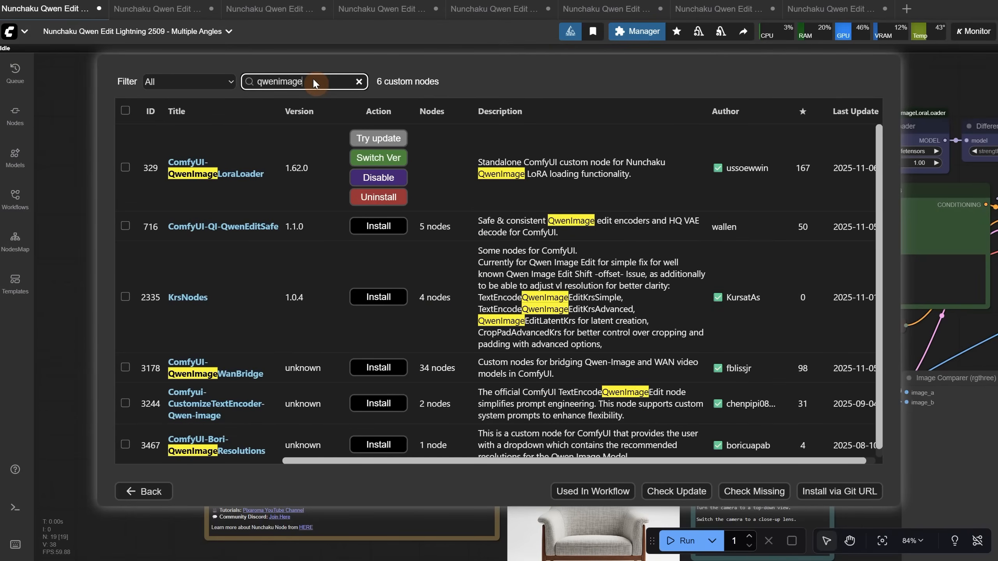
{"action": "left_click", "coordinate": [313, 81]}
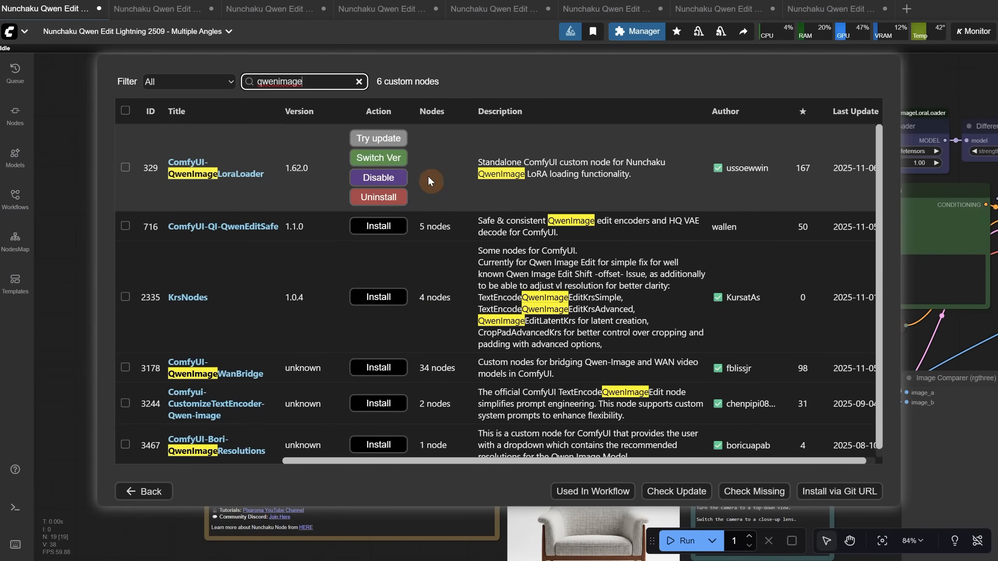
{"action": "left_click", "coordinate": [280, 173]}
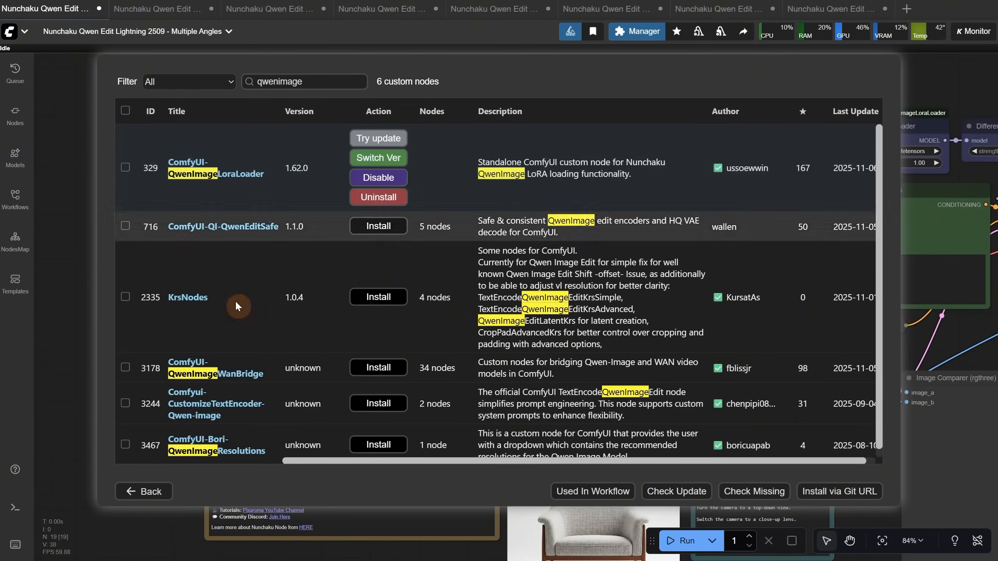
{"action": "left_click", "coordinate": [132, 492]}
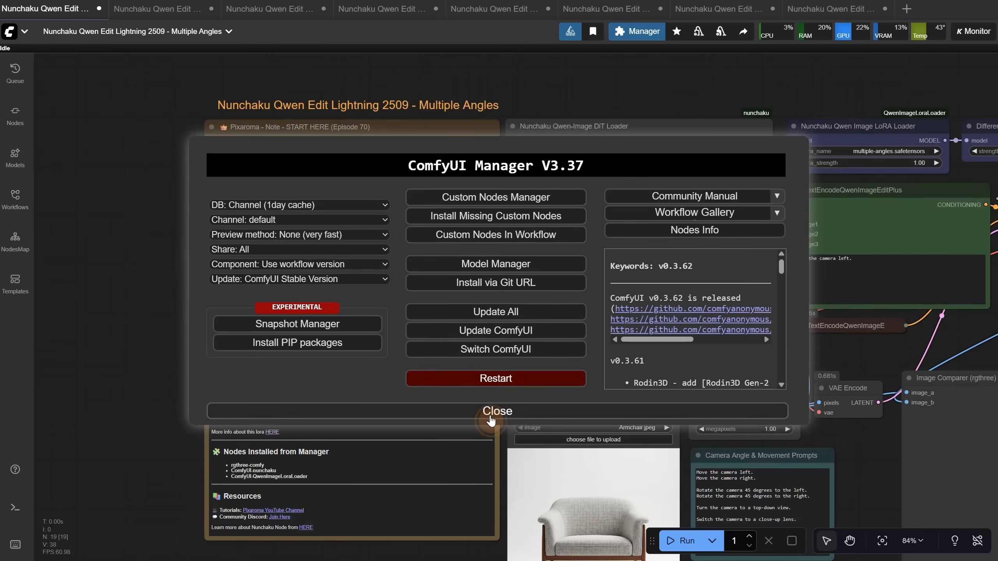
{"action": "left_click", "coordinate": [489, 412]}
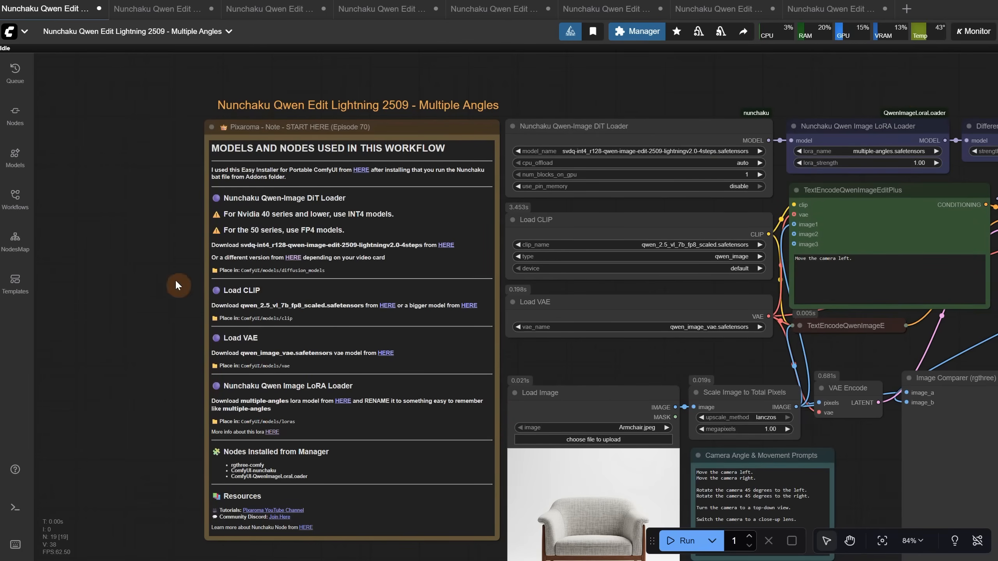
Open the note's link to the other Nunchaku Qwen-Image model versions and look through the page
{"action": "scroll", "coordinate": [174, 197], "scroll_direction": "up", "scroll_amount": 7}
{"action": "left_click_drag", "start_coordinate": [107, 165], "coordinate": [22, 179]}
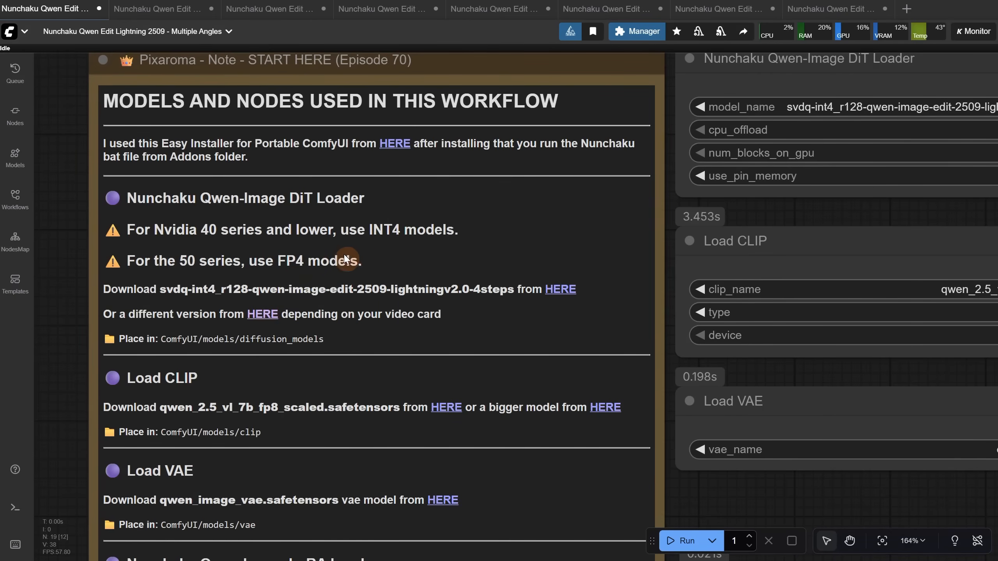
{"action": "left_click", "coordinate": [261, 315]}
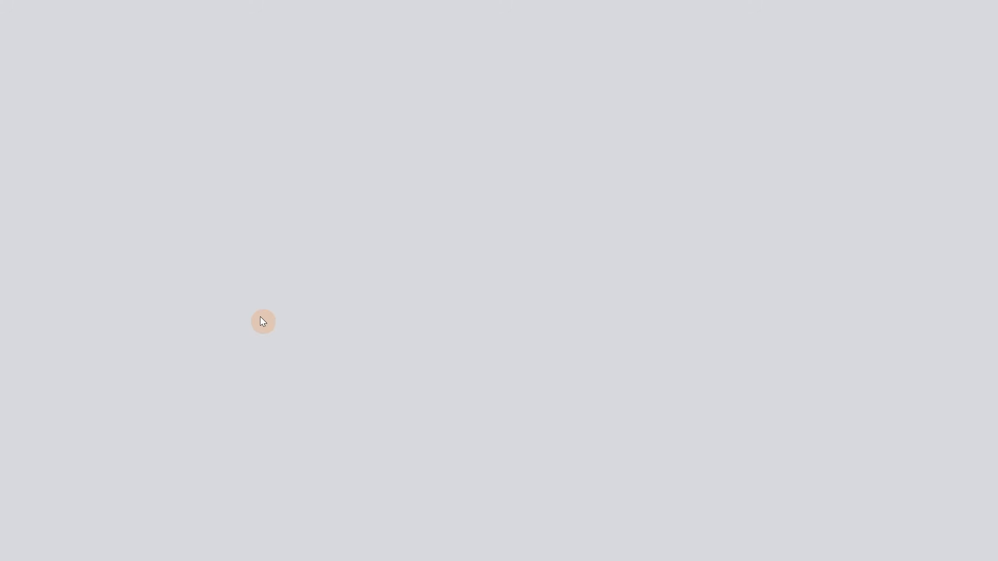
{"action": "scroll", "coordinate": [342, 260], "scroll_direction": "down", "scroll_amount": 1}
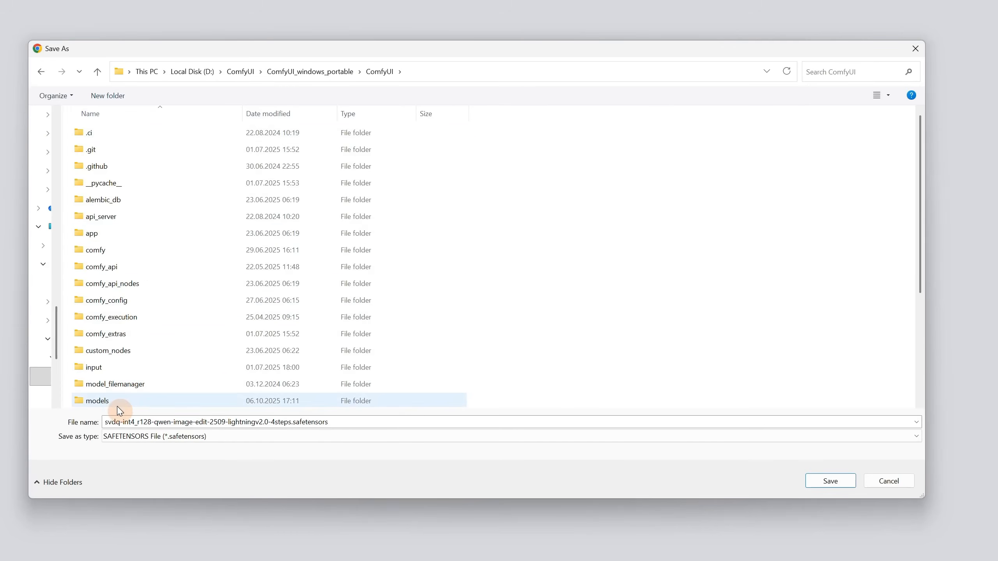
Try to save svdq-int4_r128-qwen-image-edit-2509-lightningv2.0-4steps.safetensors in the ComfyUI/models/diffusion_models folder
{"action": "double_click", "coordinate": [97, 401]}
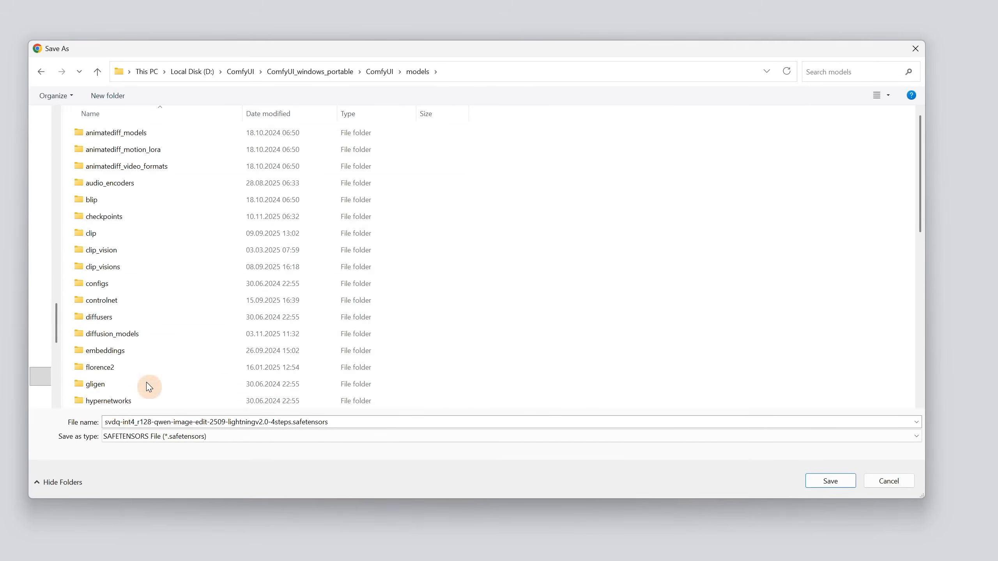
{"action": "scroll", "coordinate": [271, 205], "scroll_direction": "down", "scroll_amount": 3}
{"action": "scroll", "coordinate": [258, 250], "scroll_direction": "up", "scroll_amount": 3}
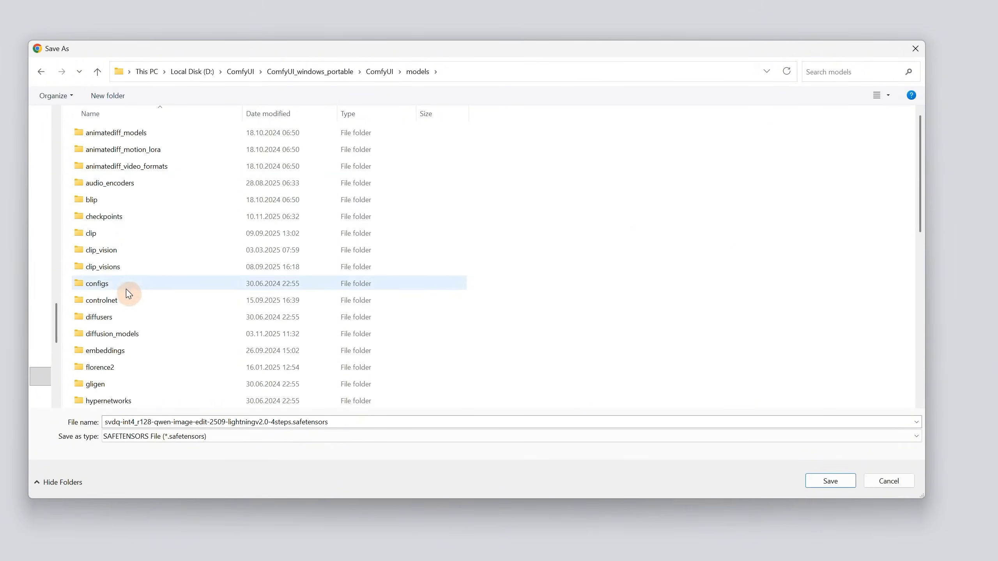
{"action": "double_click", "coordinate": [140, 334]}
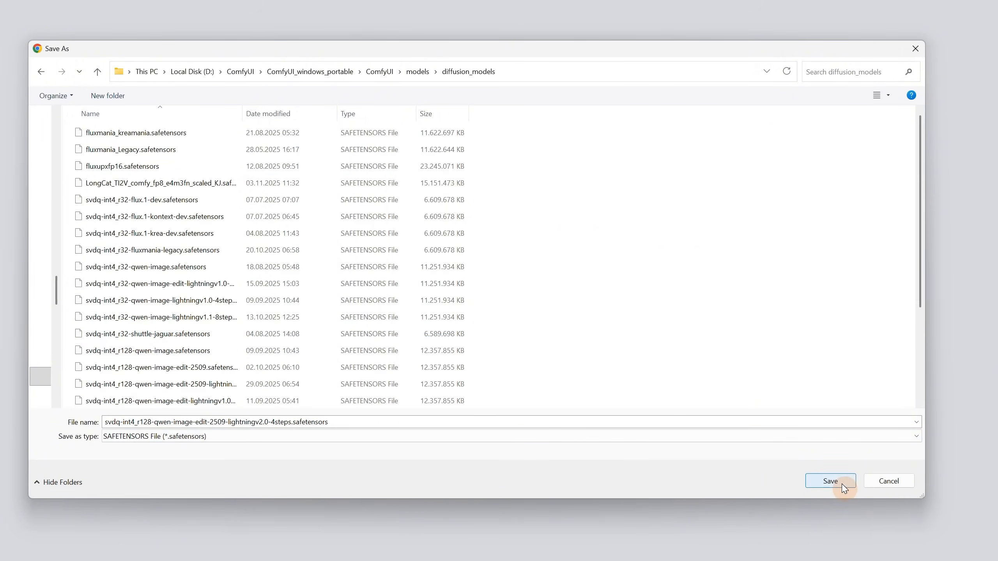
{"action": "left_click", "coordinate": [886, 482]}
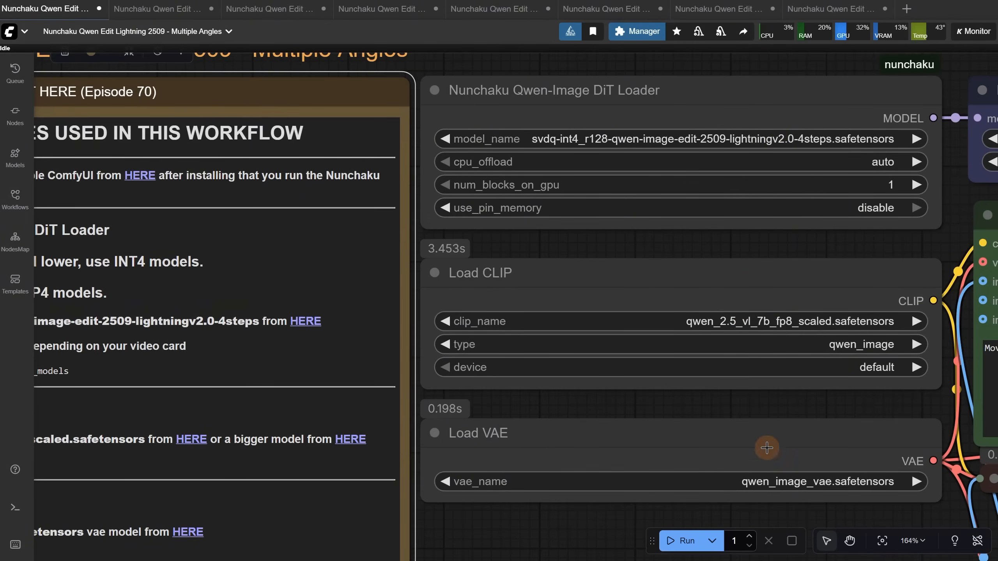
Download the LoRA linked under Nunchaku Qwen Image LoRA Loader, save it as multiple-angles, and refresh the workflow's node definitions
{"action": "scroll", "coordinate": [425, 440], "scroll_direction": "down", "scroll_amount": 7}
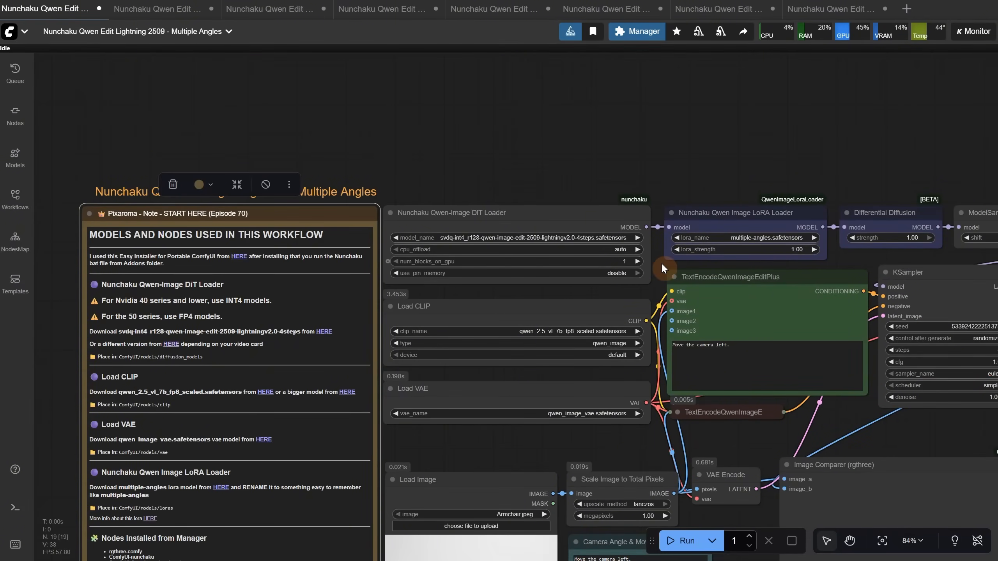
{"action": "scroll", "coordinate": [434, 423], "scroll_direction": "down", "scroll_amount": 3}
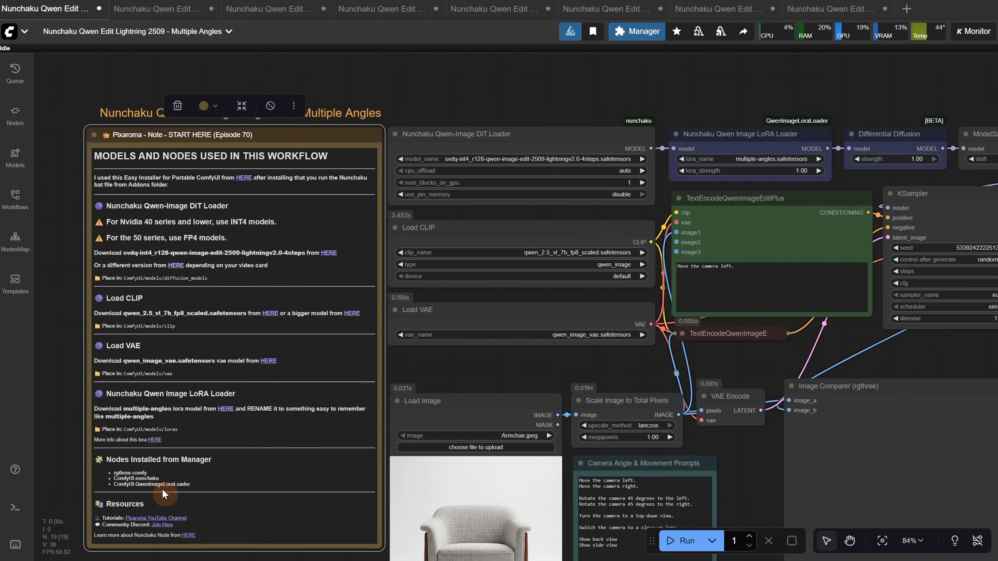
{"action": "left_click_drag", "start_coordinate": [758, 93], "coordinate": [711, 101]}
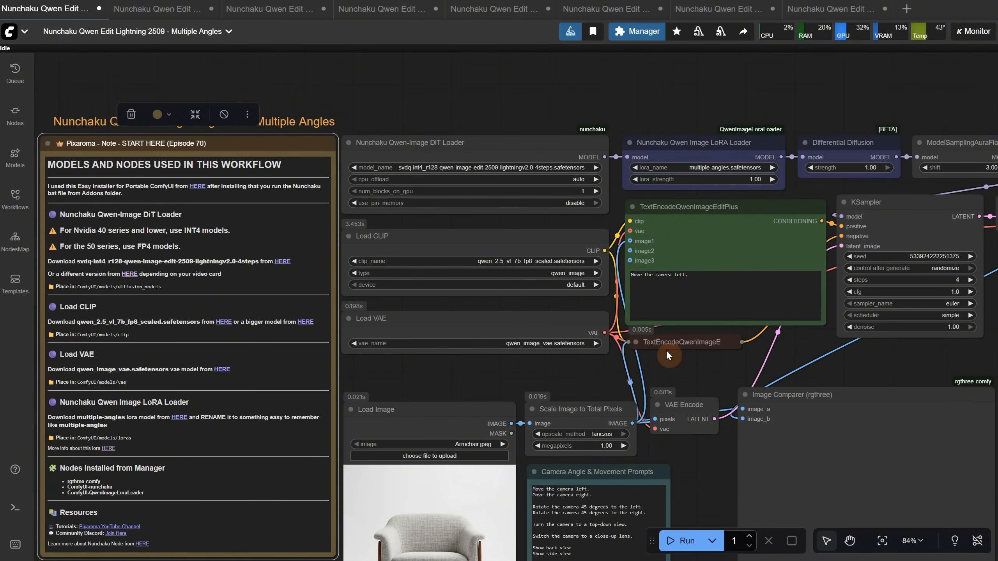
{"action": "left_click_drag", "start_coordinate": [374, 366], "coordinate": [484, 243]}
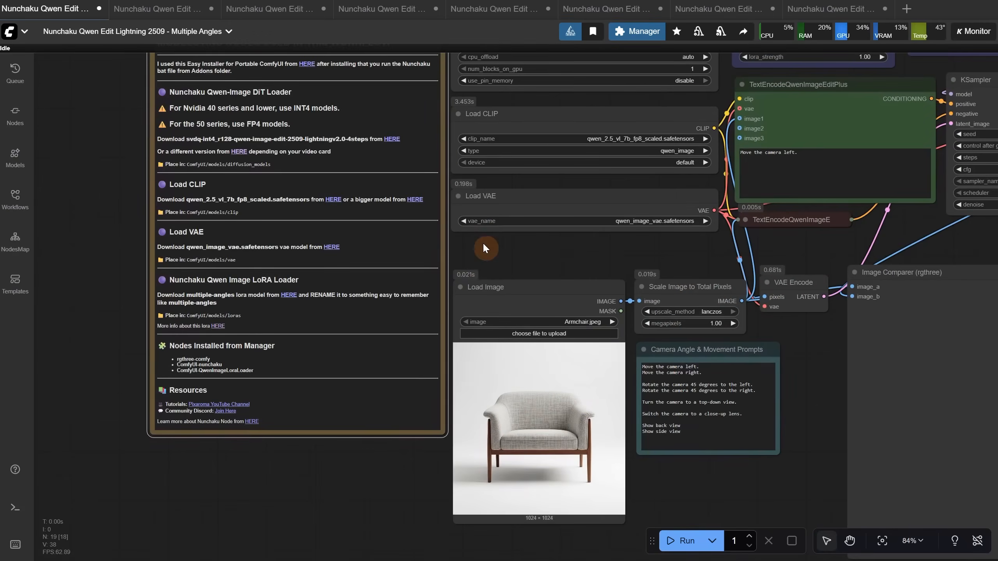
{"action": "scroll", "coordinate": [145, 315], "scroll_direction": "up", "scroll_amount": 6}
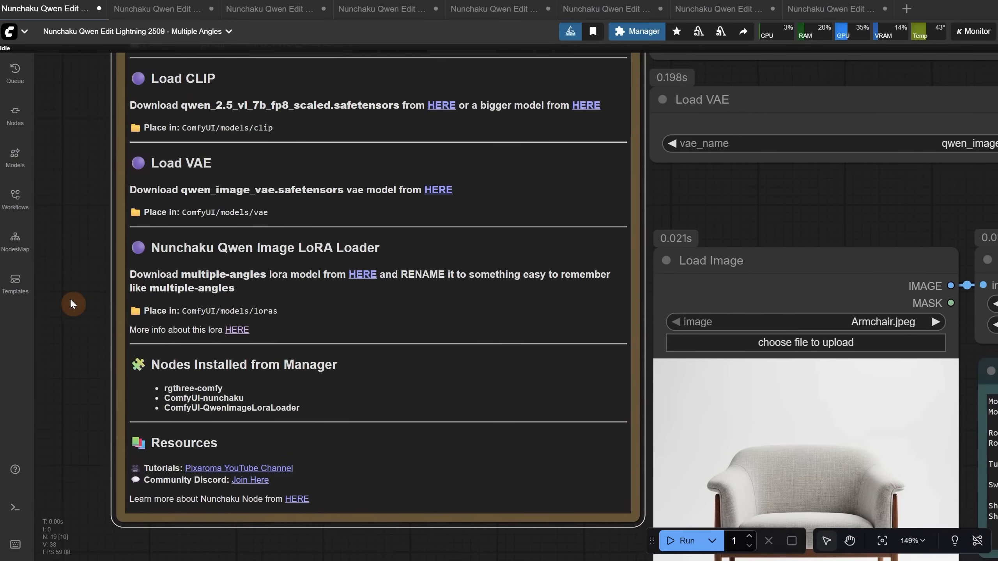
{"action": "left_click_drag", "start_coordinate": [70, 304], "coordinate": [60, 344]}
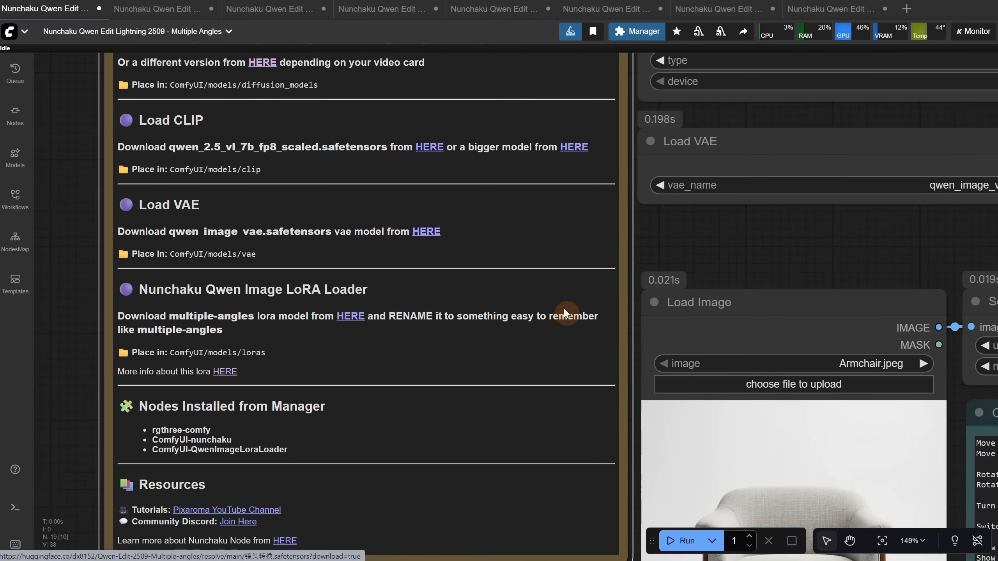
{"action": "left_click", "coordinate": [359, 323]}
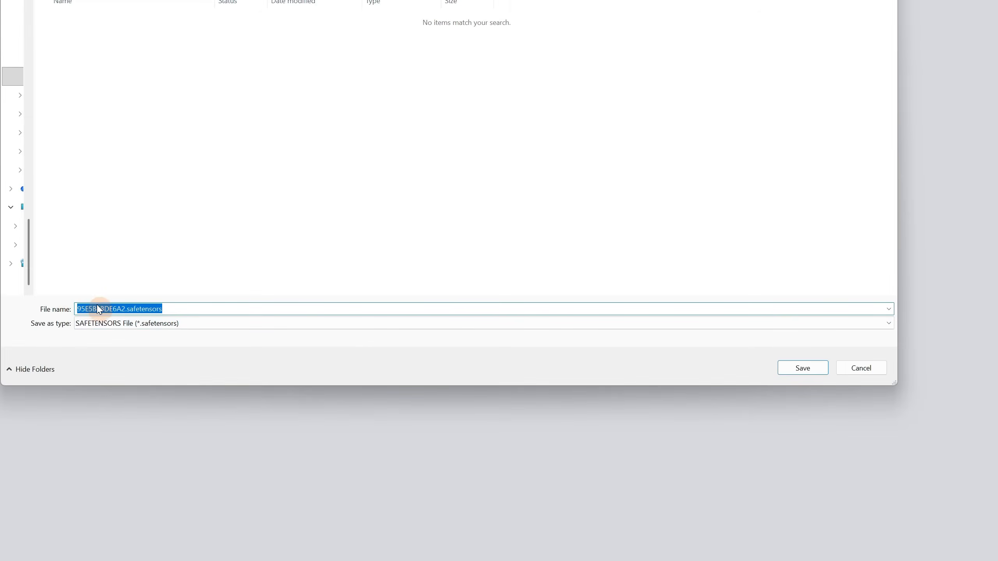
{"action": "type", "text": "multiple-angles"}
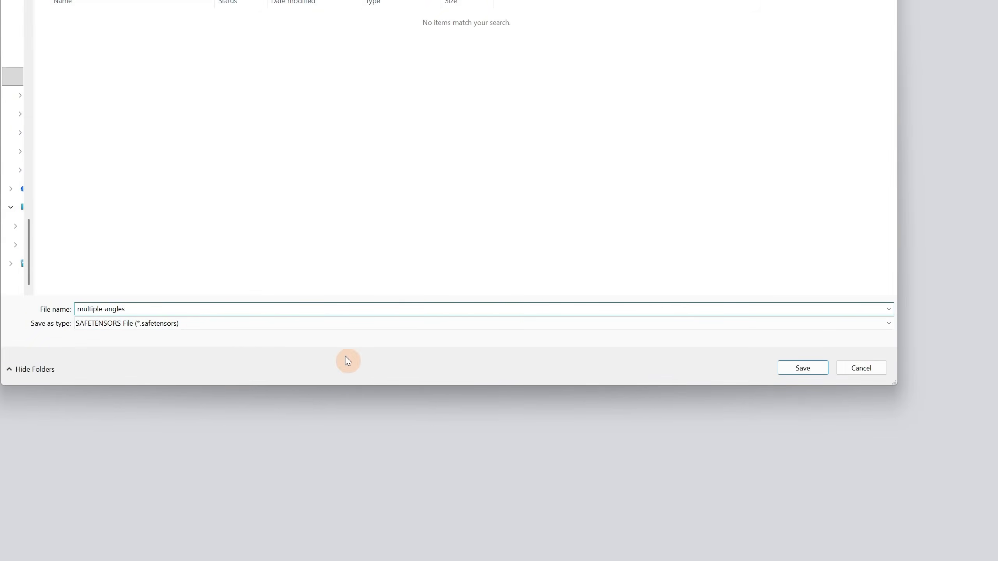
{"action": "key", "text": "Return"}
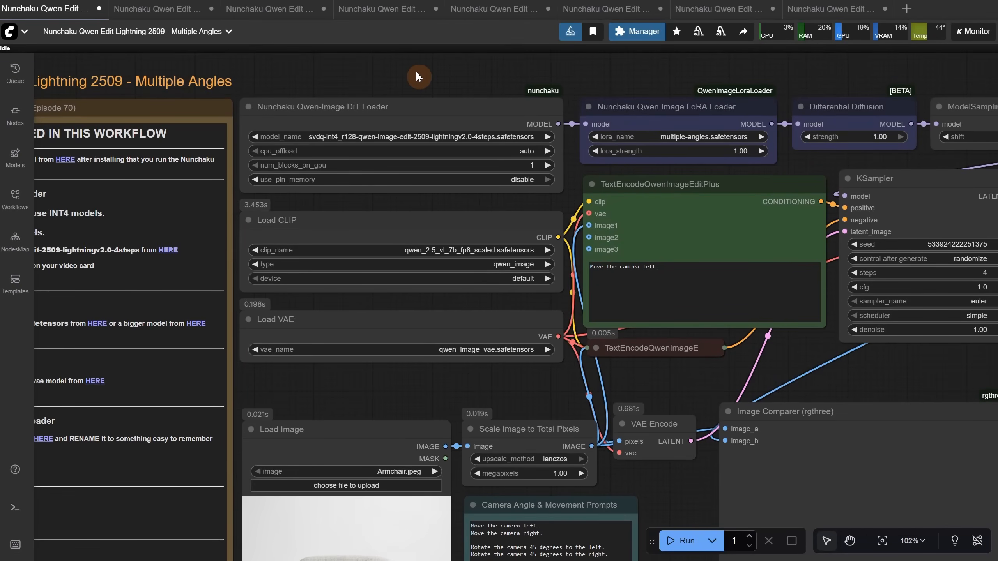
{"action": "key", "text": "r"}
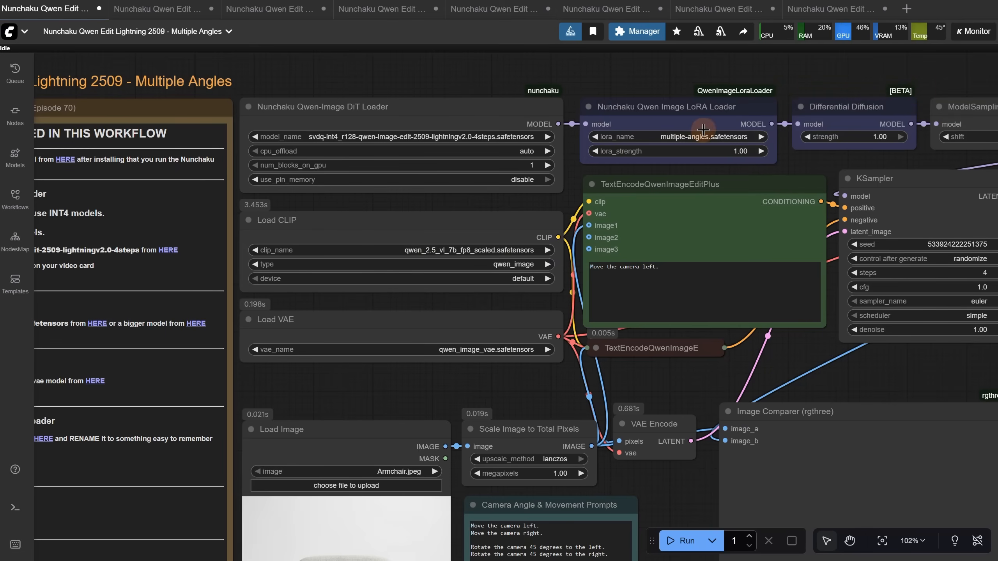
Load Armchair.jpeg from the Ep70 folder into the Load Image node
{"action": "scroll", "coordinate": [356, 510], "scroll_direction": "up", "scroll_amount": 6}
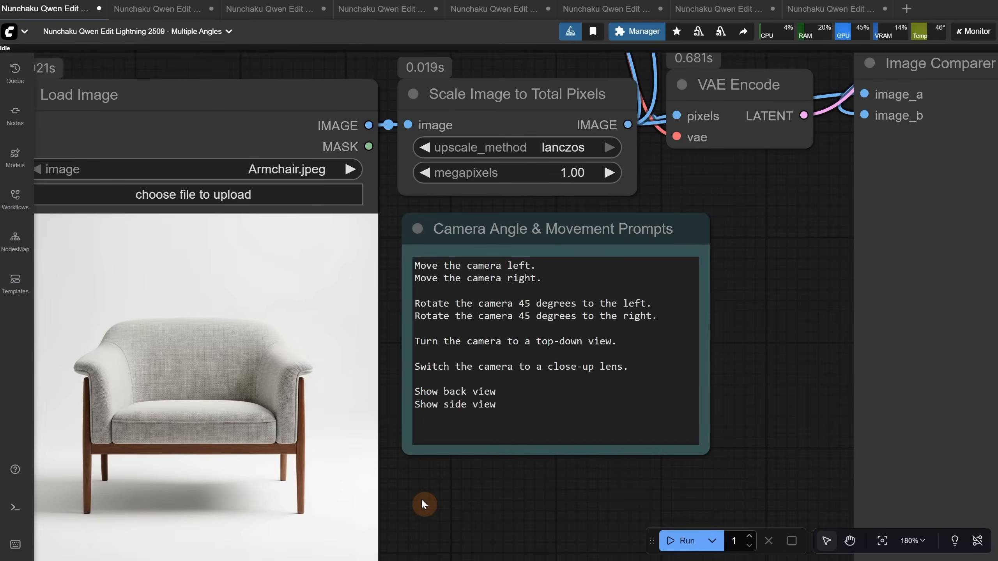
{"action": "scroll", "coordinate": [442, 506], "scroll_direction": "down", "scroll_amount": 2}
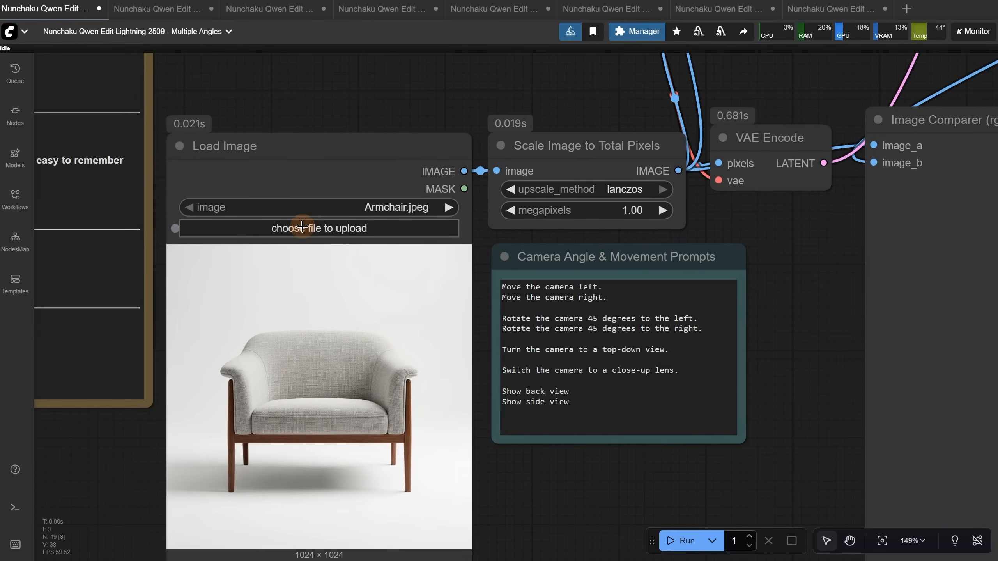
{"action": "left_click", "coordinate": [303, 228]}
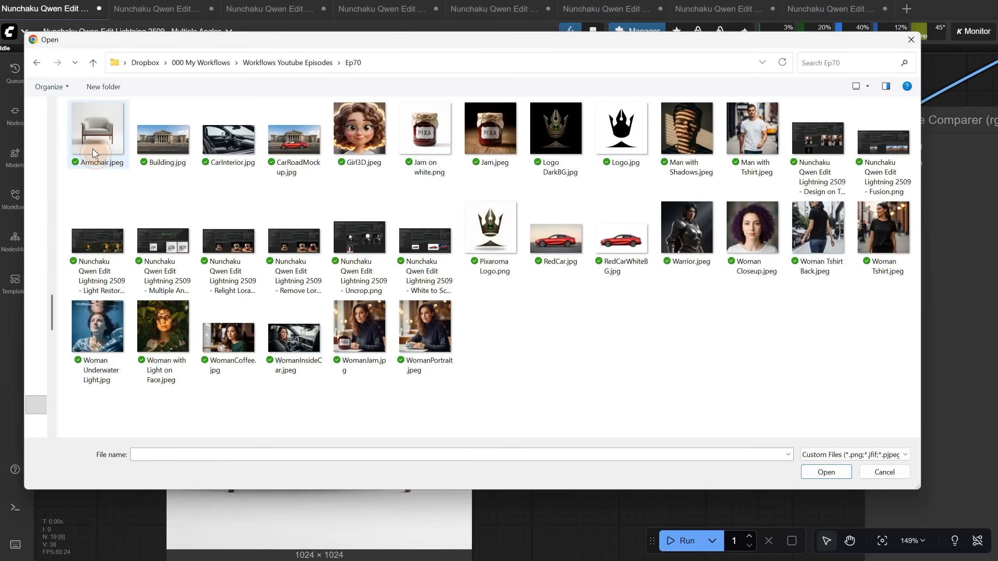
{"action": "double_click", "coordinate": [94, 153]}
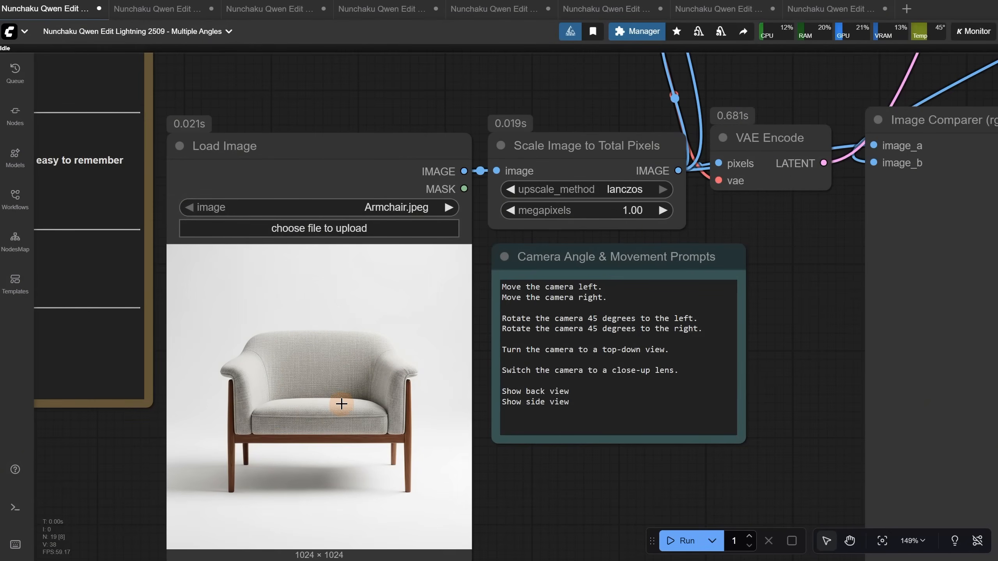
Nudge the Scale Image to Total Pixels node slightly closer to the Load Image node
{"action": "scroll", "coordinate": [495, 291], "scroll_direction": "down", "scroll_amount": 4}
{"action": "left_click_drag", "start_coordinate": [688, 235], "coordinate": [507, 348]}
{"action": "scroll", "coordinate": [405, 337], "scroll_direction": "up", "scroll_amount": 3}
{"action": "left_click_drag", "start_coordinate": [548, 384], "coordinate": [545, 383]}
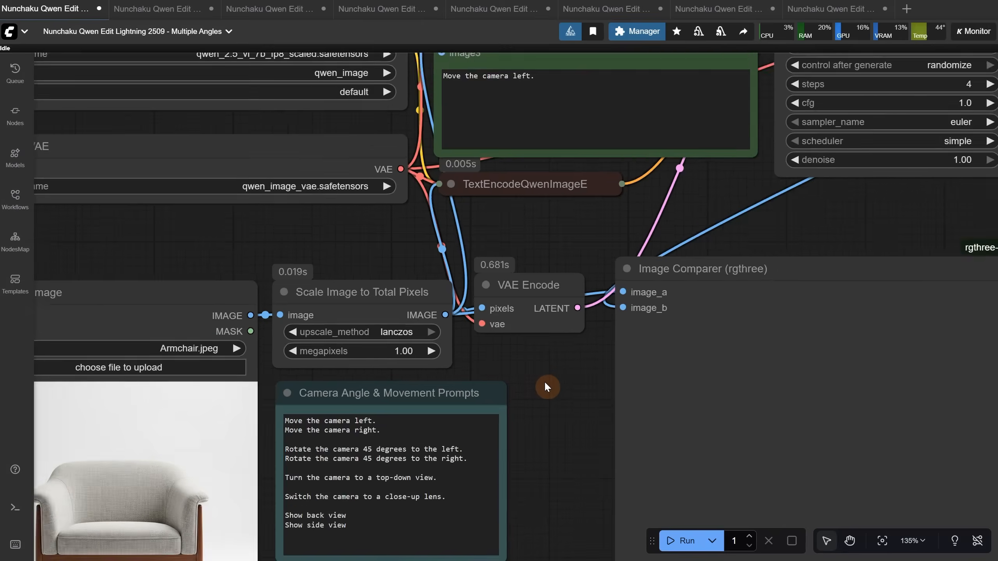
{"action": "scroll", "coordinate": [545, 383], "scroll_direction": "down", "scroll_amount": 4}
{"action": "left_click_drag", "start_coordinate": [550, 269], "coordinate": [556, 352]}
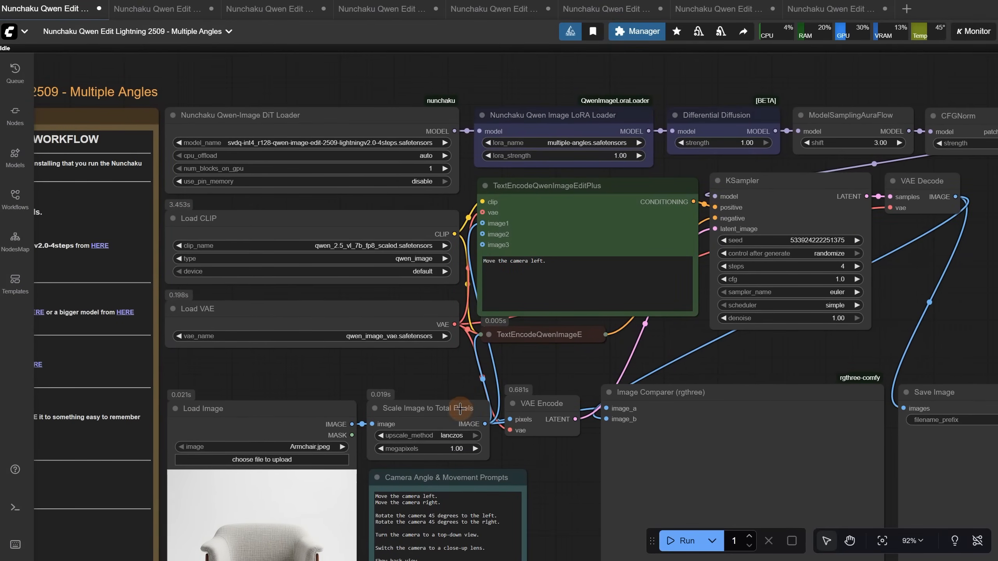
{"action": "mouse_move", "coordinate": [460, 409]}
{"action": "left_mouse_down"}
{"action": "mouse_move", "coordinate": [385, 410]}
{"action": "mouse_move", "coordinate": [456, 411]}
{"action": "left_mouse_up"}
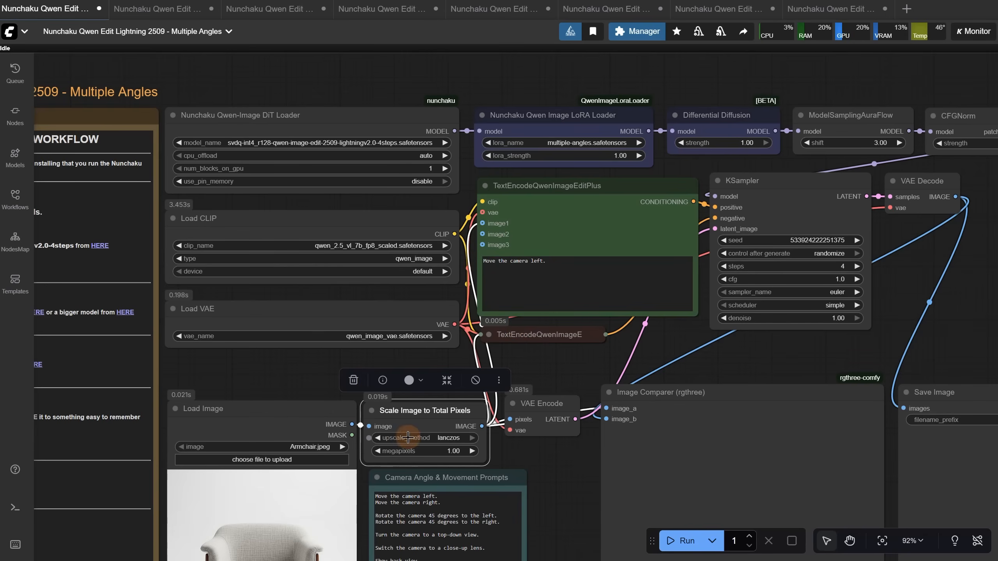
{"action": "left_click_drag", "start_coordinate": [422, 414], "coordinate": [423, 414]}
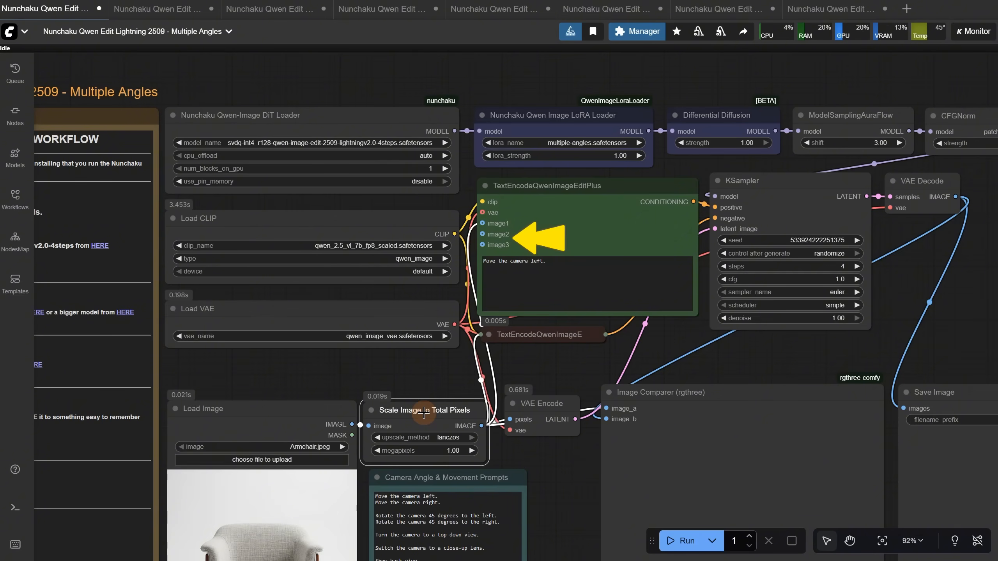
Expand the red negative-prompt TextEncodeQwenImageEditPlus node to inspect its image inputs, and collapse it again
{"action": "left_click", "coordinate": [490, 334]}
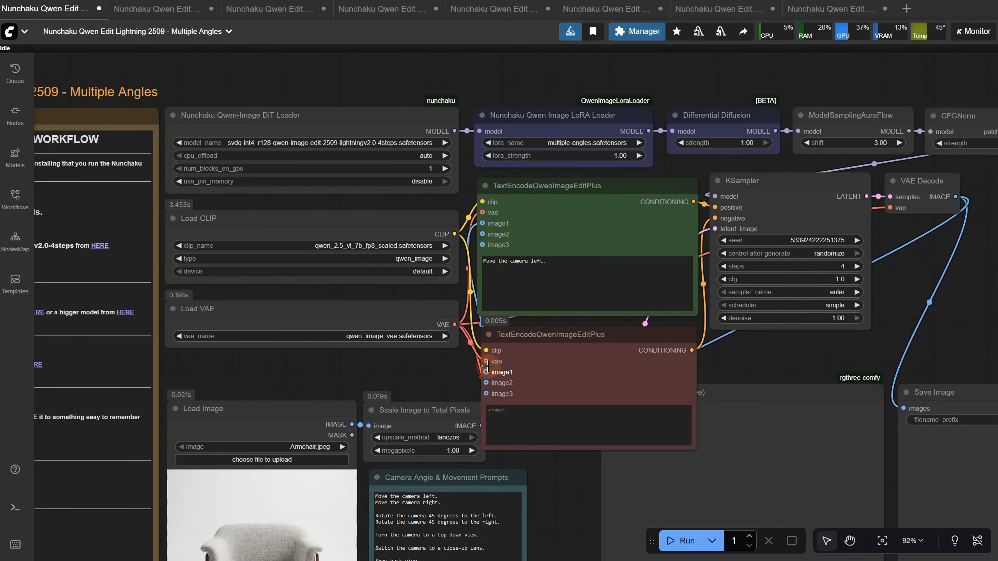
{"action": "left_click_drag", "start_coordinate": [549, 343], "coordinate": [506, 344]}
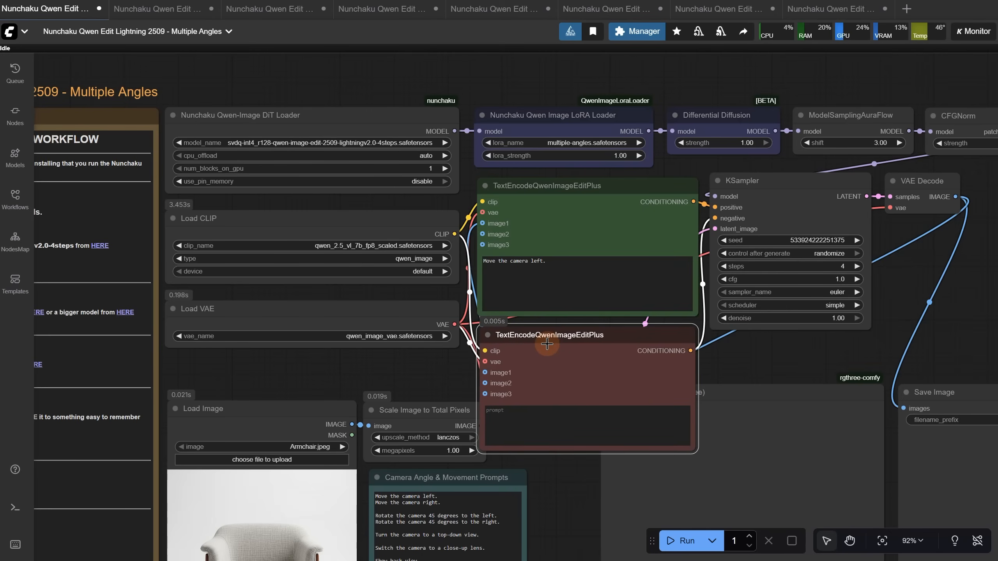
{"action": "left_click", "coordinate": [487, 335]}
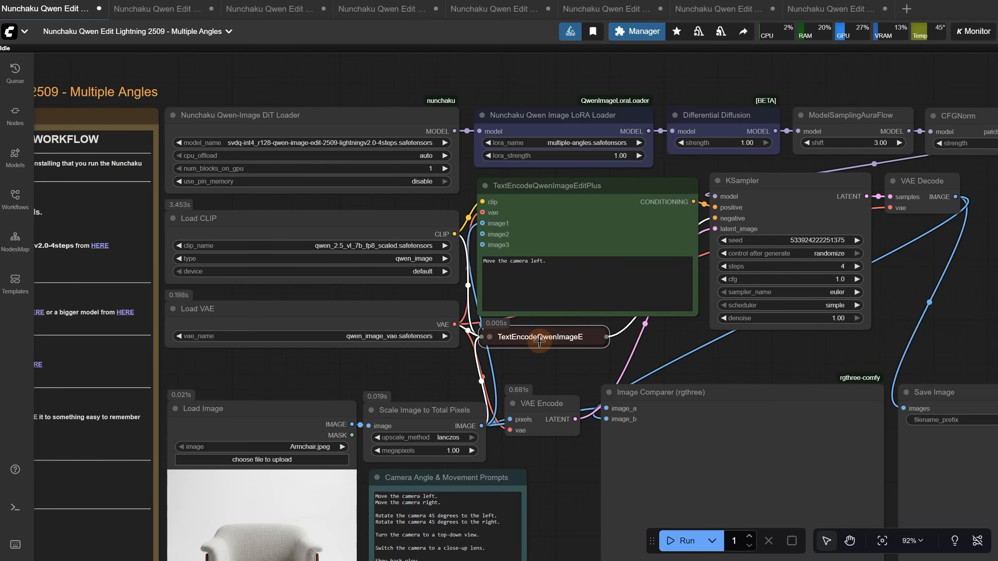
Examine the positive prompt, the Camera Angle & Movement Prompts note, and the chain of model nodes from the loader to CFGNorm
{"action": "left_click", "coordinate": [539, 341]}
{"action": "left_click_drag", "start_coordinate": [555, 253], "coordinate": [454, 244]}
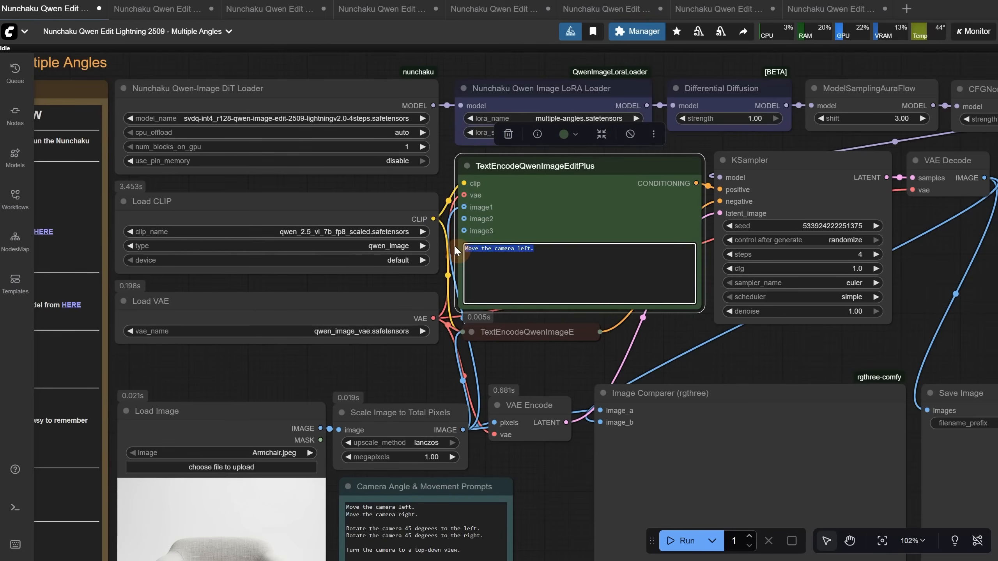
{"action": "left_click", "coordinate": [407, 381]}
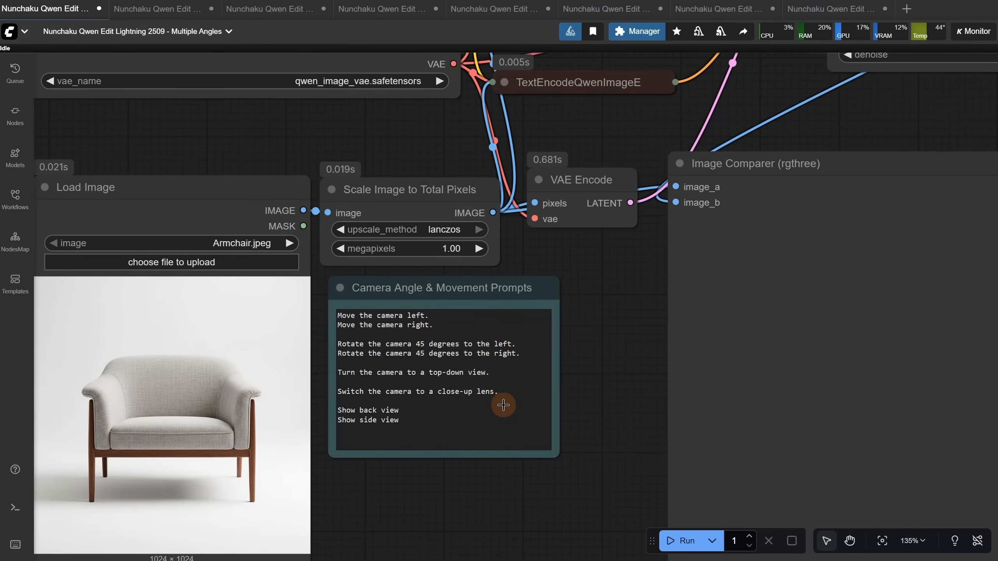
{"action": "scroll", "coordinate": [503, 405], "scroll_direction": "down", "scroll_amount": 5}
{"action": "left_click_drag", "start_coordinate": [572, 230], "coordinate": [485, 353]}
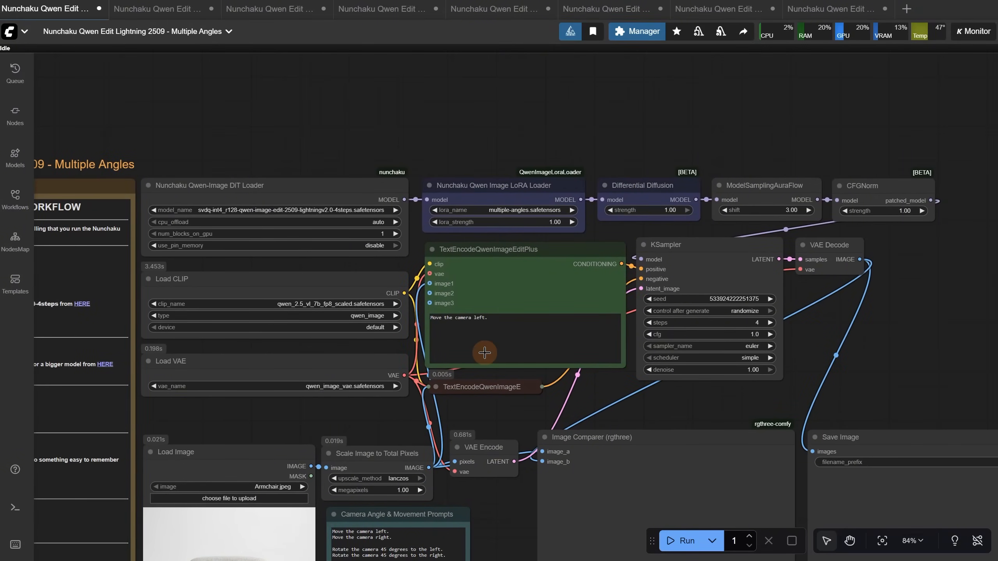
{"action": "scroll", "coordinate": [413, 165], "scroll_direction": "up", "scroll_amount": 3}
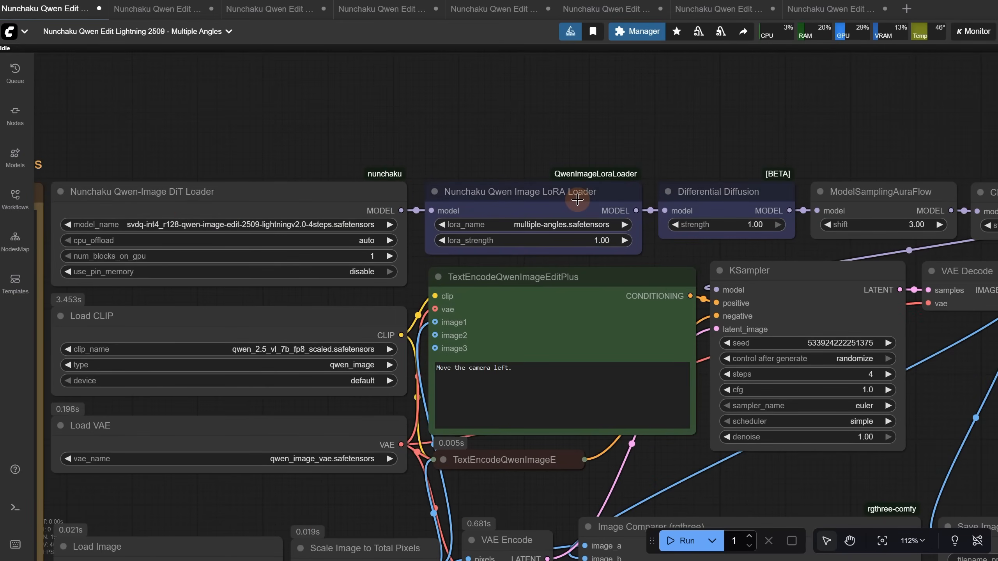
{"action": "mouse_move", "coordinate": [577, 200]}
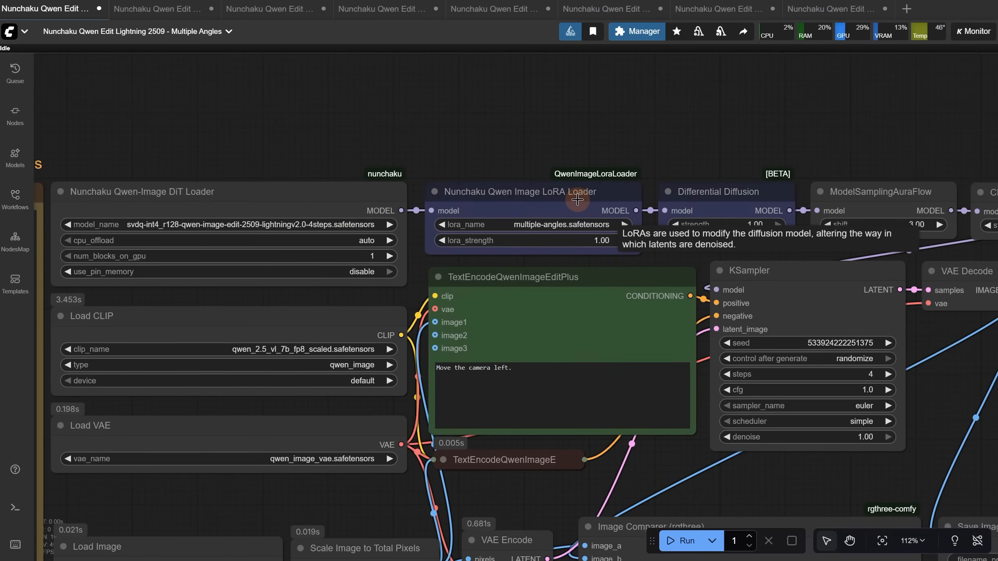
{"action": "left_click_drag", "start_coordinate": [797, 96], "coordinate": [703, 82]}
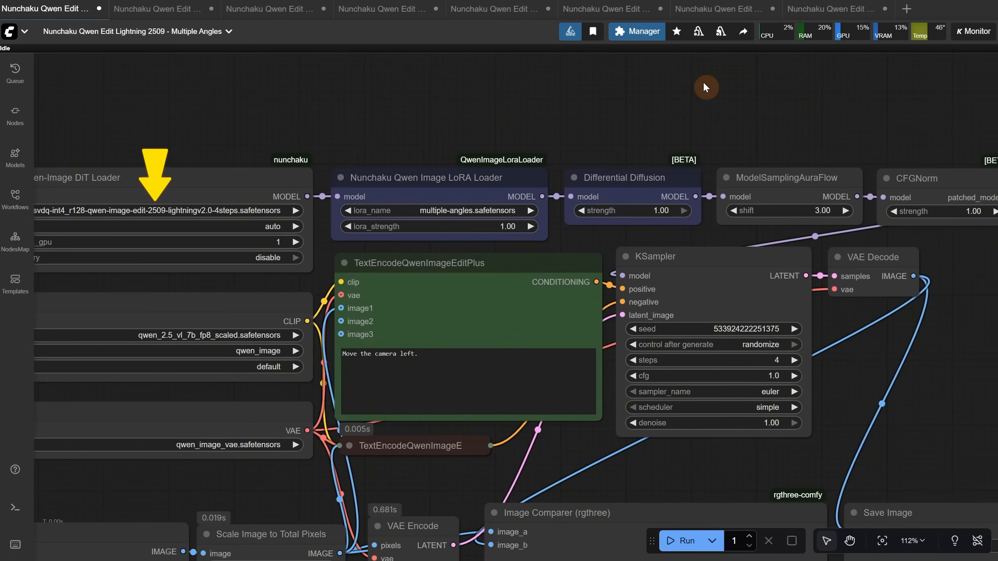
{"action": "left_click_drag", "start_coordinate": [704, 83], "coordinate": [695, 88]}
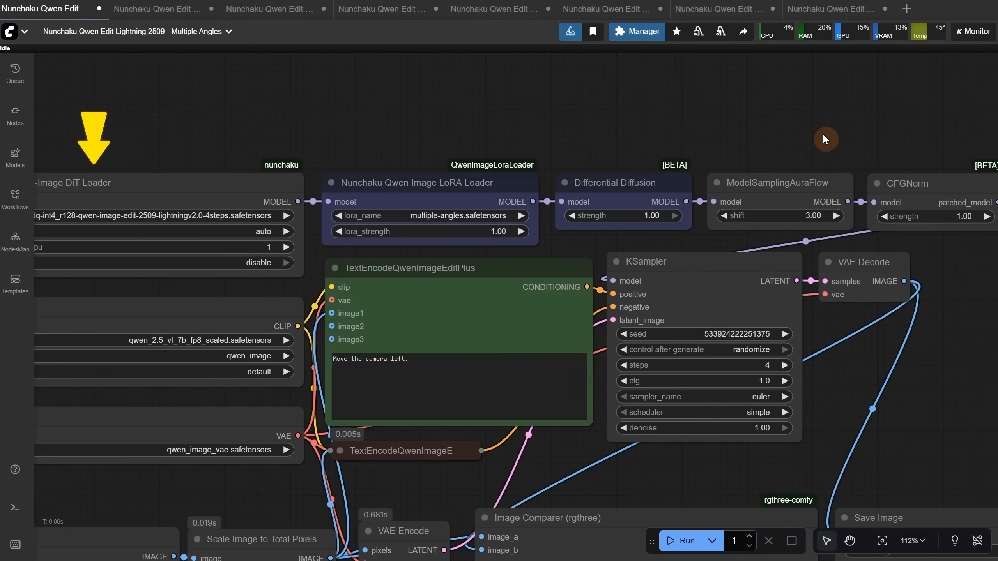
{"action": "mouse_move", "coordinate": [824, 133]}
{"action": "left_mouse_down"}
{"action": "mouse_move", "coordinate": [610, 120]}
{"action": "mouse_move", "coordinate": [593, 100]}
{"action": "left_mouse_up"}
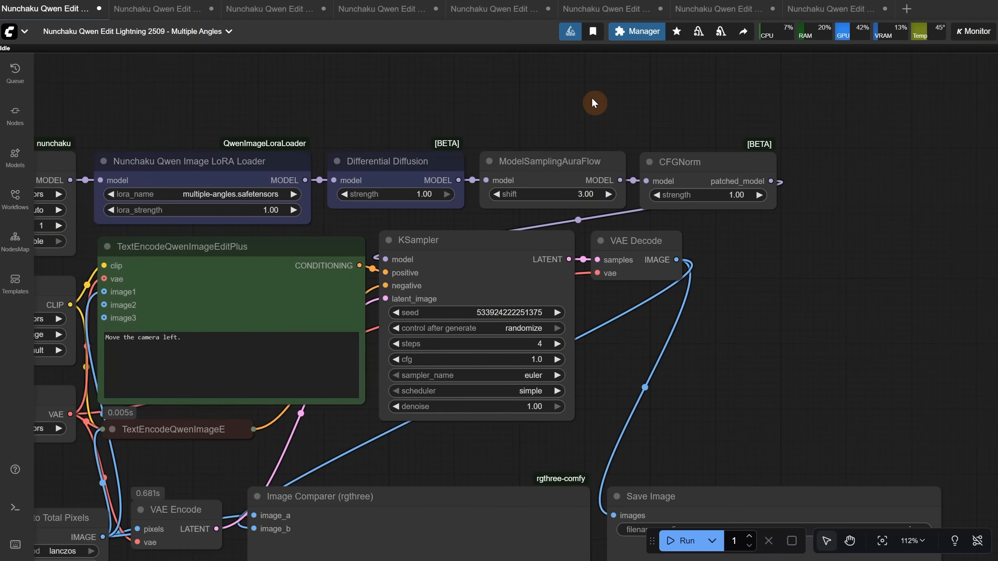
Run the Multiple Angles workflow on the armchair with the prompt "Move the camera left." and compare the result with the original
{"action": "scroll", "coordinate": [592, 96], "scroll_direction": "down", "scroll_amount": 1}
{"action": "scroll", "coordinate": [967, 297], "scroll_direction": "down", "scroll_amount": 2}
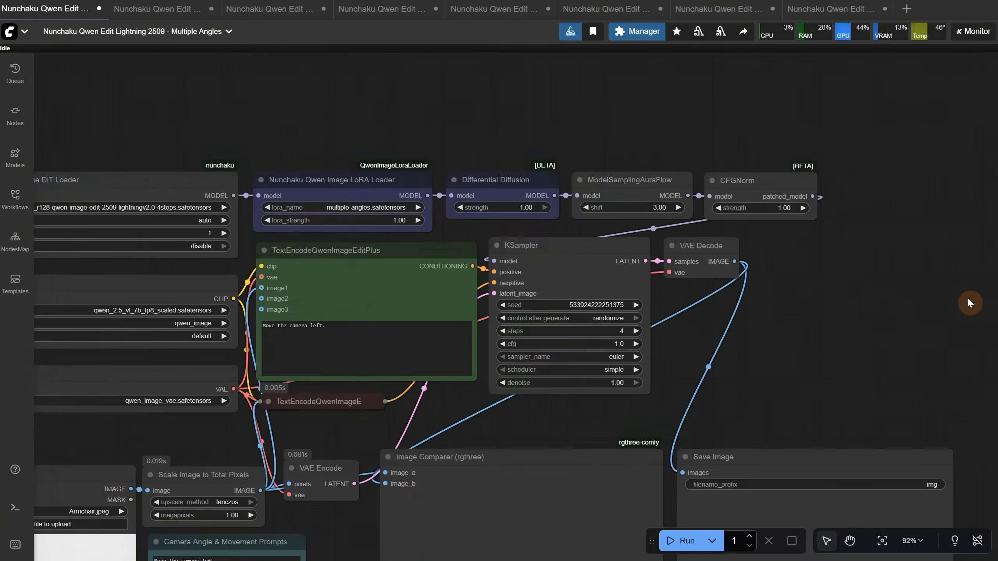
{"action": "scroll", "coordinate": [967, 297], "scroll_direction": "down", "scroll_amount": 2}
{"action": "left_click_drag", "start_coordinate": [873, 334], "coordinate": [855, 156]}
{"action": "left_click", "coordinate": [681, 547]}
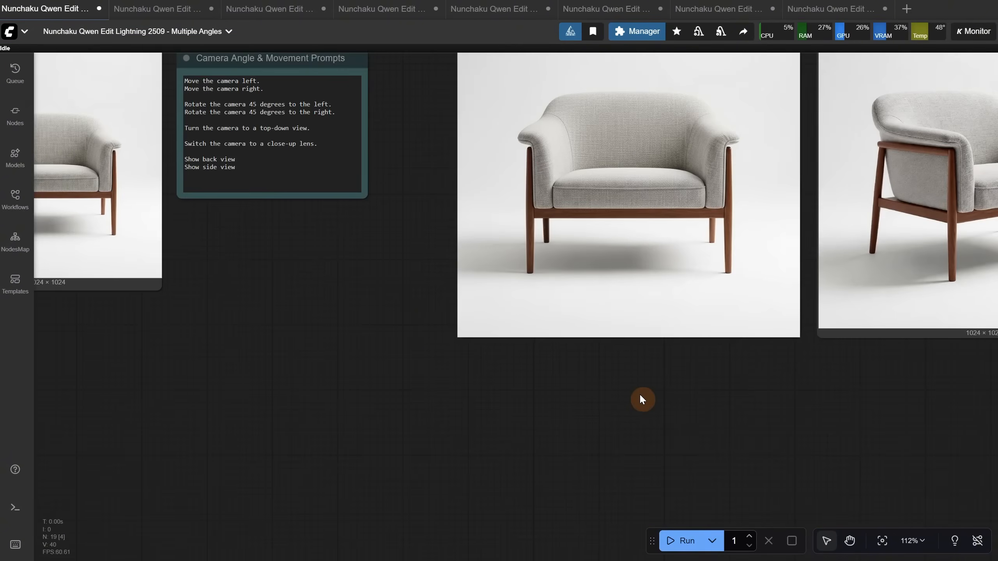
{"action": "left_click_drag", "start_coordinate": [642, 402], "coordinate": [477, 548]}
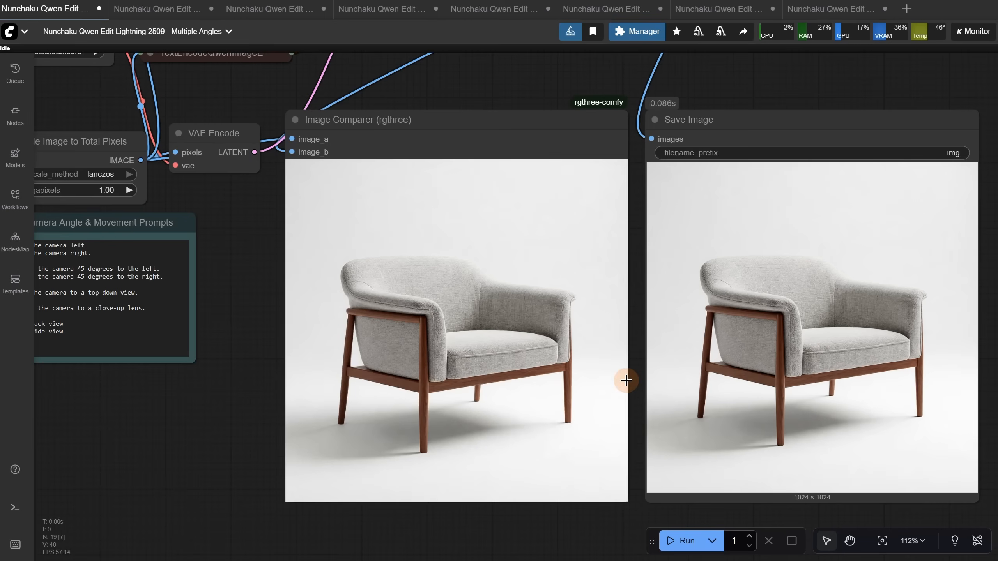
Change the positive prompt in the green TextEncodeQwenImageEditPlus node to "Move the camera right" and run the workflow again
{"action": "scroll", "coordinate": [648, 377], "scroll_direction": "down", "scroll_amount": 2}
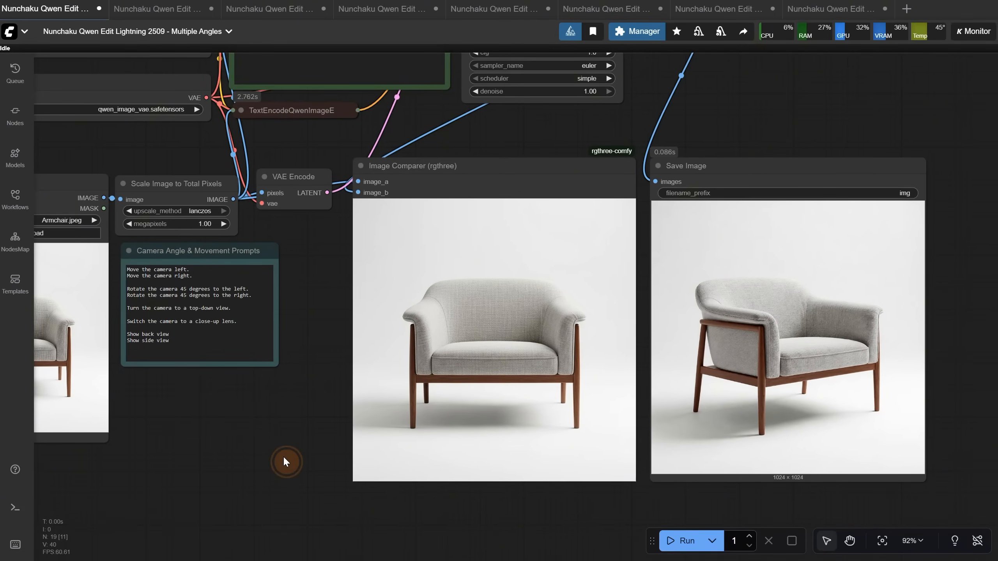
{"action": "left_click_drag", "start_coordinate": [284, 459], "coordinate": [484, 560]}
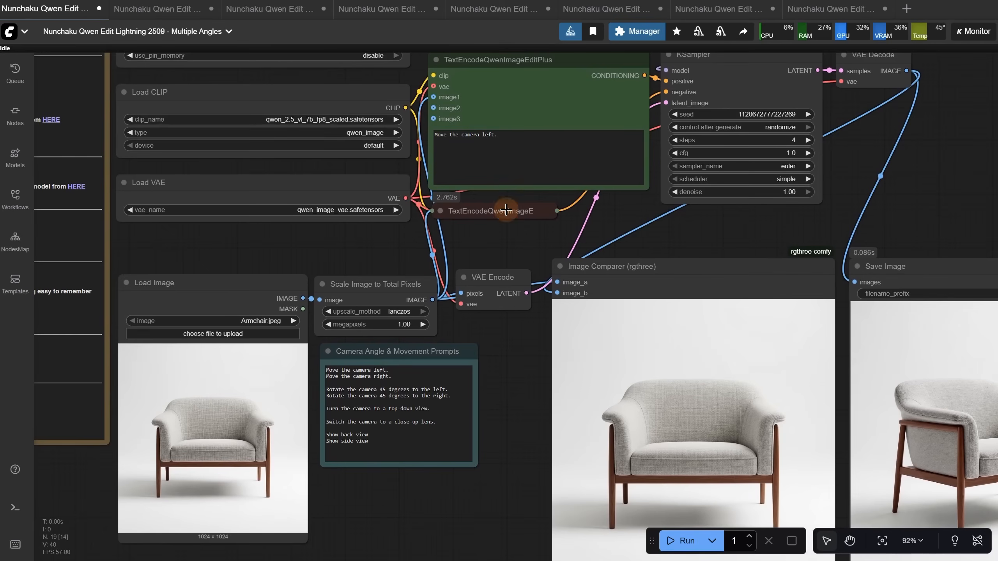
{"action": "triple_click", "coordinate": [486, 136]}
{"action": "left_click", "coordinate": [520, 135]}
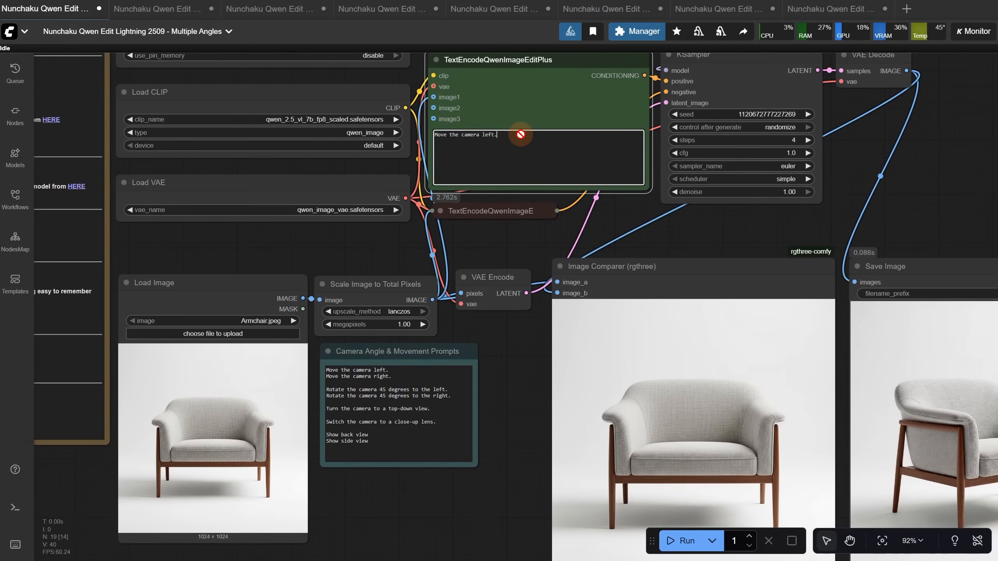
{"action": "key", "text": "BackSpace"}
{"action": "key", "text": "BackSpace"}
{"action": "key", "text": "BackSpace"}
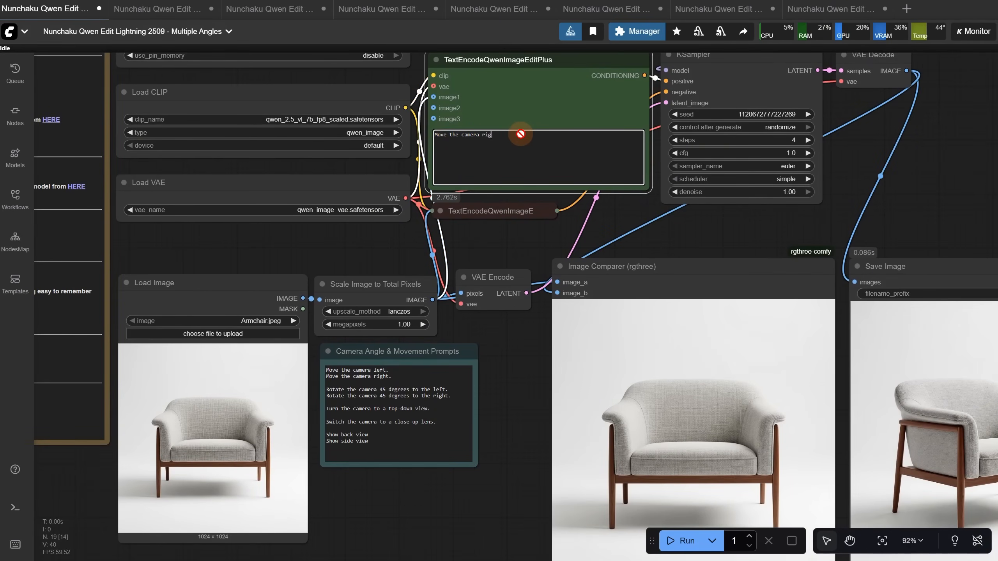
{"action": "type", "text": "right"}
{"action": "left_click", "coordinate": [676, 541]}
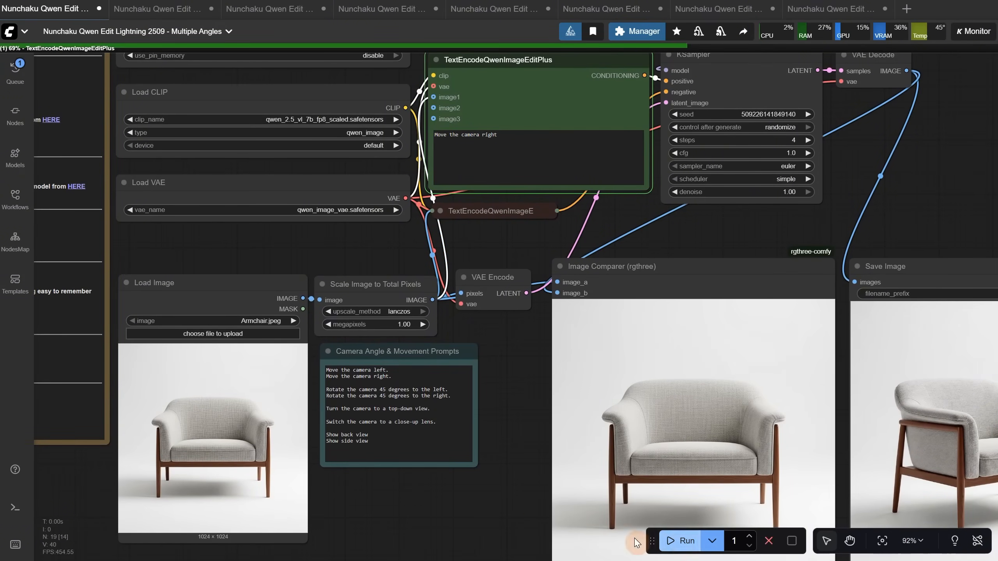
{"action": "left_click_drag", "start_coordinate": [459, 477], "coordinate": [359, 460]}
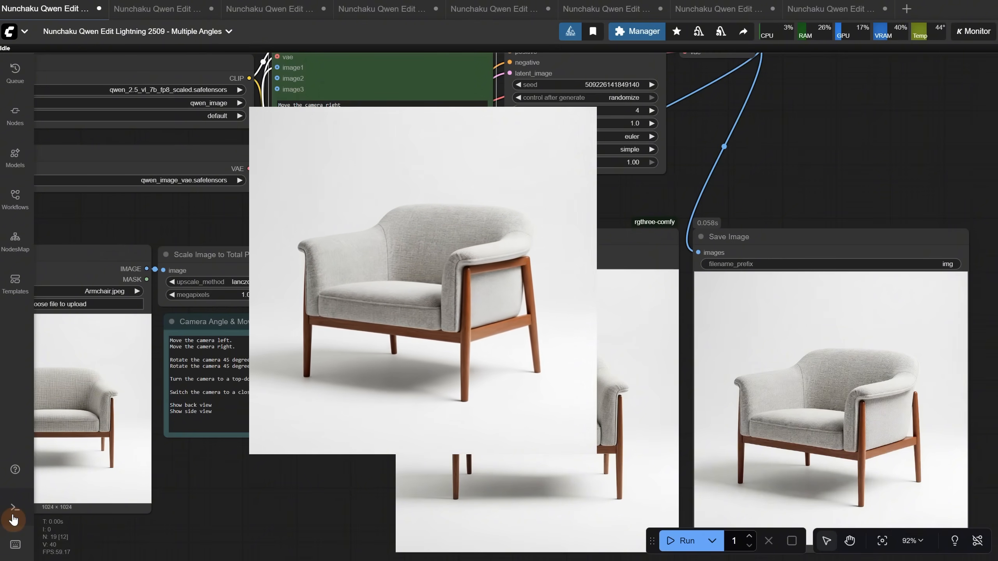
Check the latest prompt's execution time in the logs, and close the logs
{"action": "left_click", "coordinate": [13, 520]}
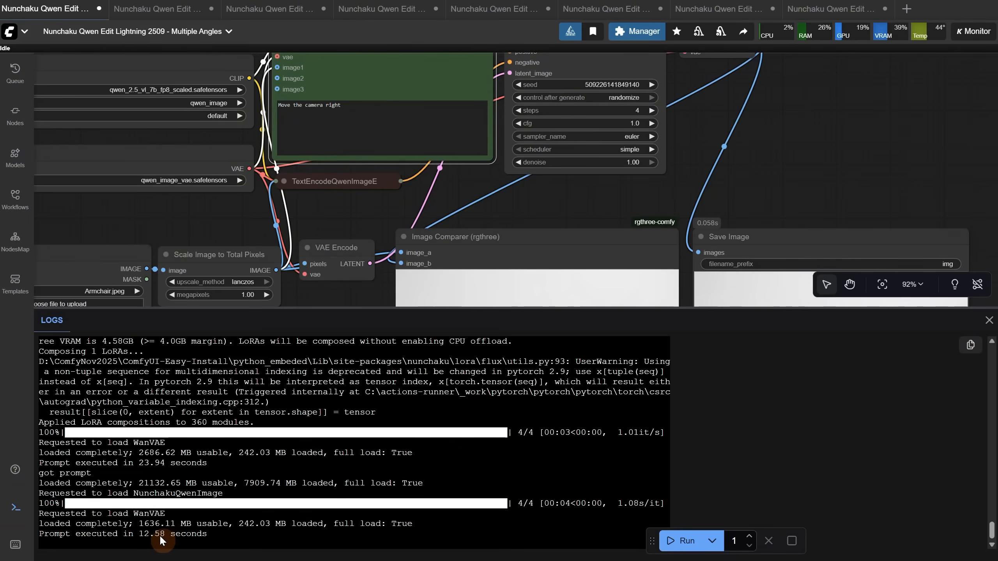
{"action": "left_click", "coordinate": [143, 535]}
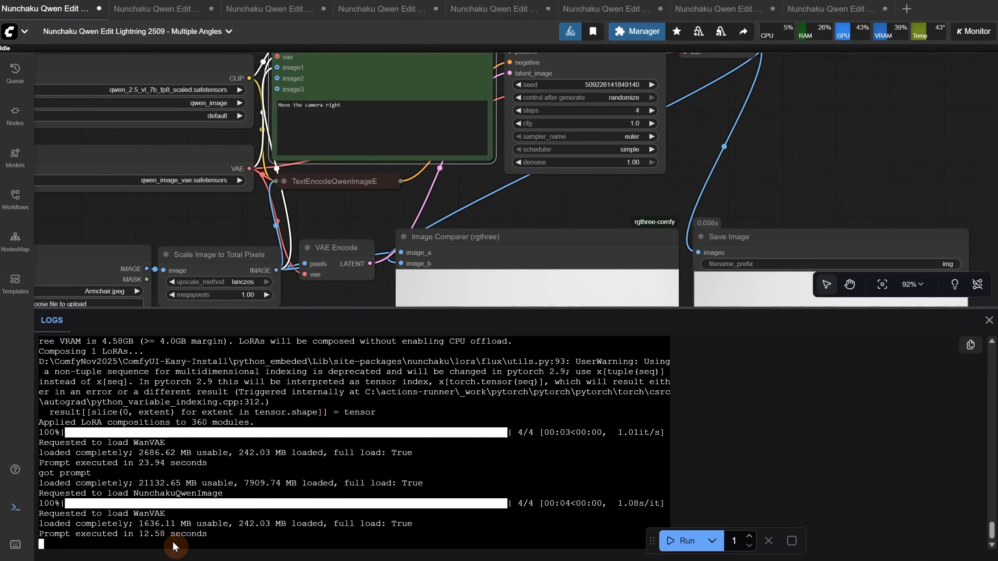
{"action": "left_click", "coordinate": [16, 510]}
{"action": "left_click", "coordinate": [15, 511]}
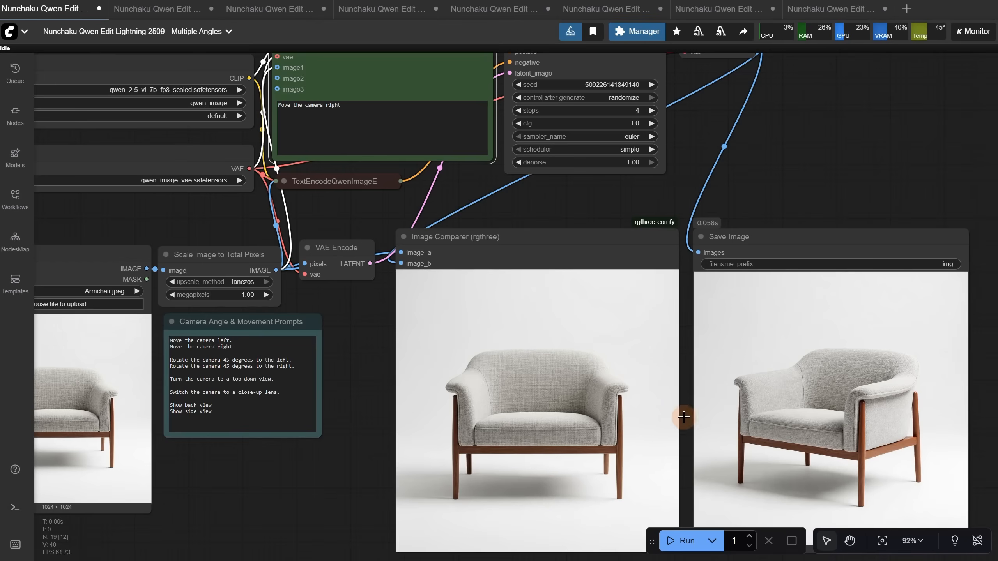
Replace the armchair in the Load Image node with RedCar.jpg
{"action": "scroll", "coordinate": [291, 500], "scroll_direction": "down", "scroll_amount": 3}
{"action": "left_click_drag", "start_coordinate": [292, 500], "coordinate": [390, 502]}
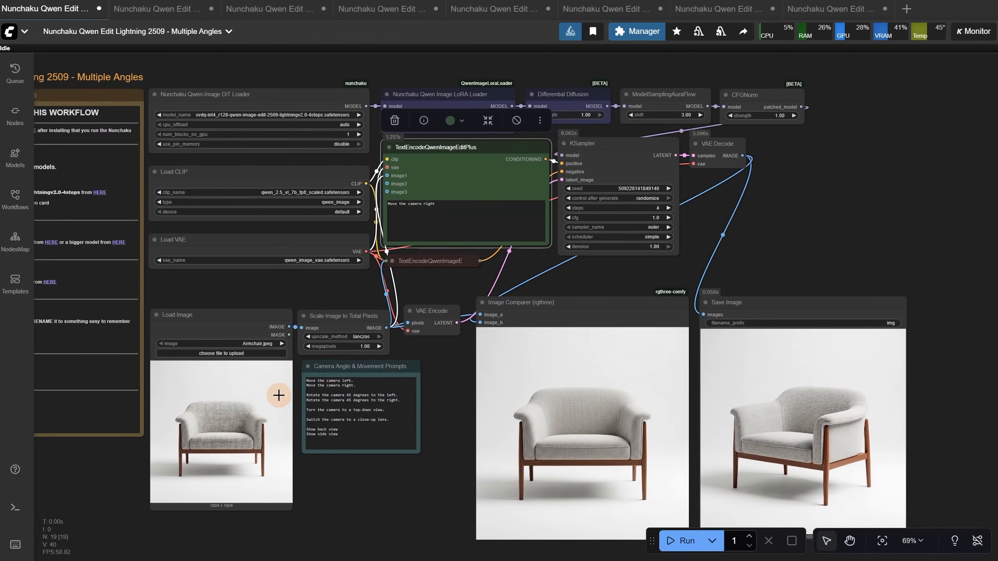
{"action": "left_click", "coordinate": [249, 354]}
{"action": "double_click", "coordinate": [531, 138]}
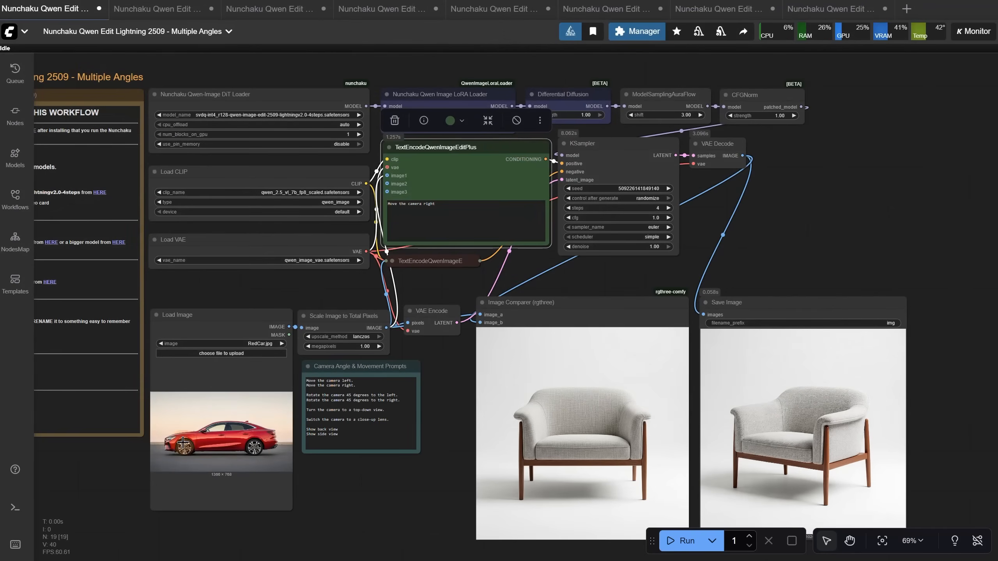
Run the workflow twice on the red car image with the prompt "Move the camera right"
{"action": "left_click", "coordinate": [679, 547]}
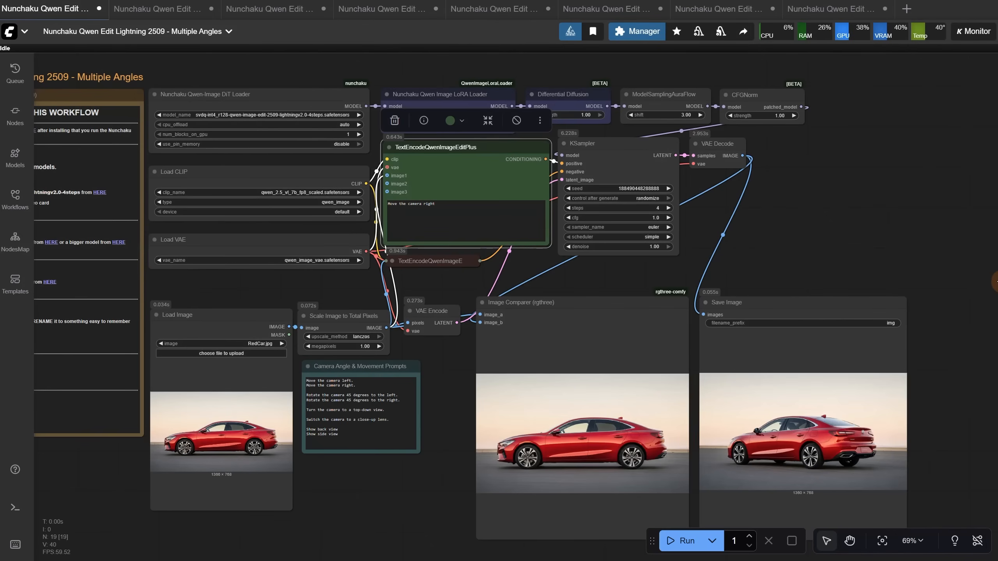
{"action": "scroll", "coordinate": [886, 212], "scroll_direction": "down", "scroll_amount": 1}
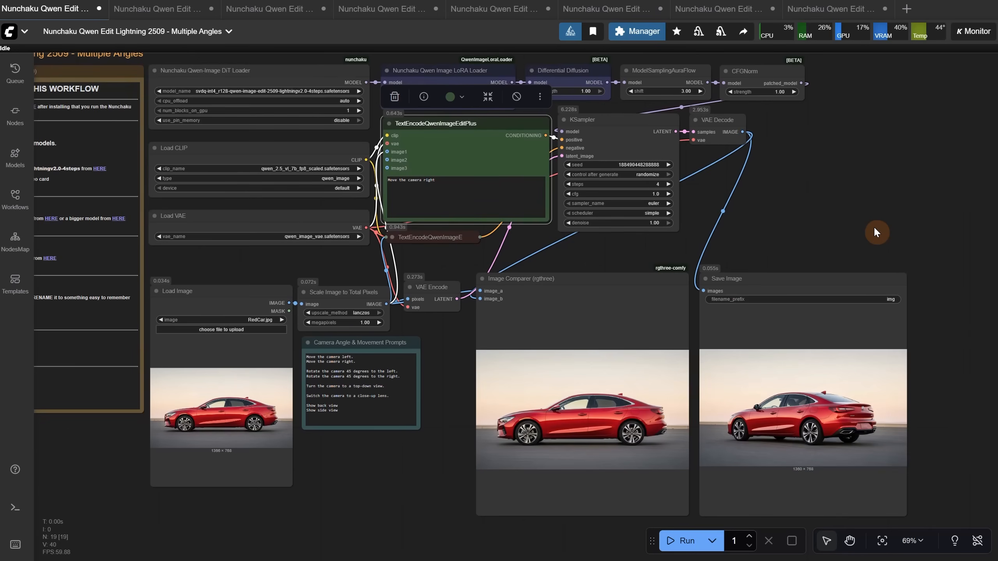
{"action": "left_click", "coordinate": [681, 546]}
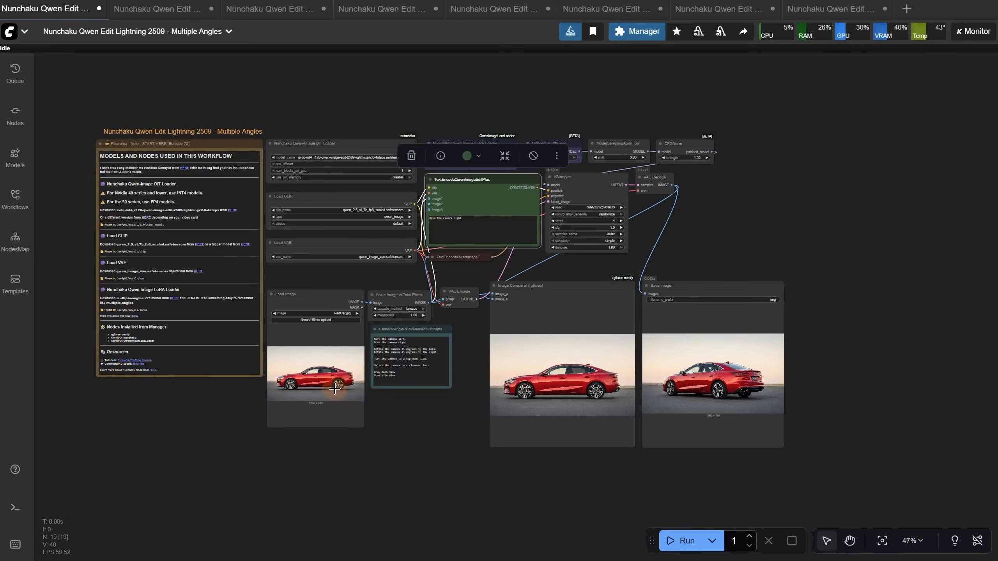
Switch to the Nunchaku Qwen Edit Lightning 2509 - Relight Lora workflow and review its model notes and nodes
{"action": "left_click", "coordinate": [147, 15]}
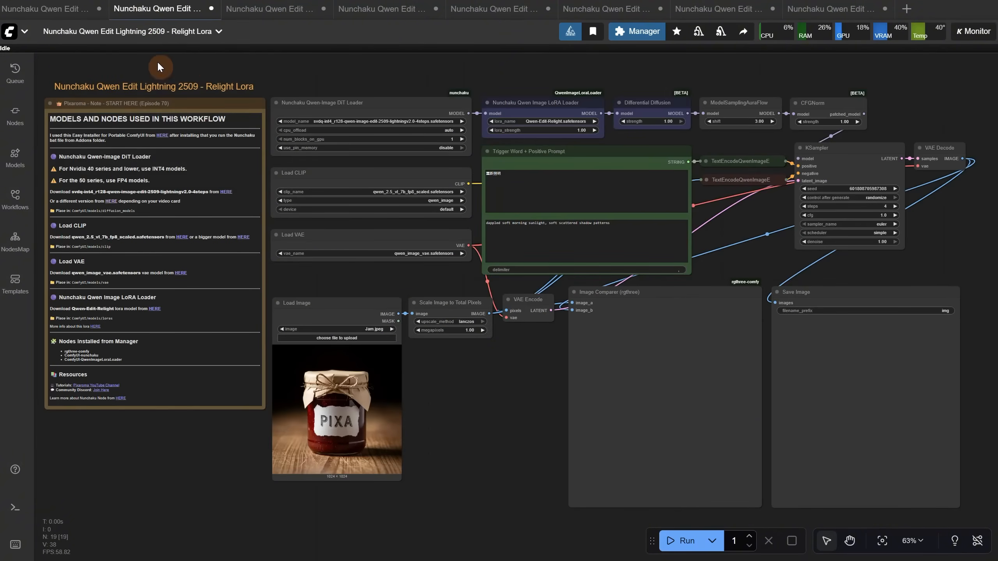
{"action": "scroll", "coordinate": [182, 72], "scroll_direction": "up", "scroll_amount": 3}
{"action": "left_click_drag", "start_coordinate": [278, 61], "coordinate": [386, 32]}
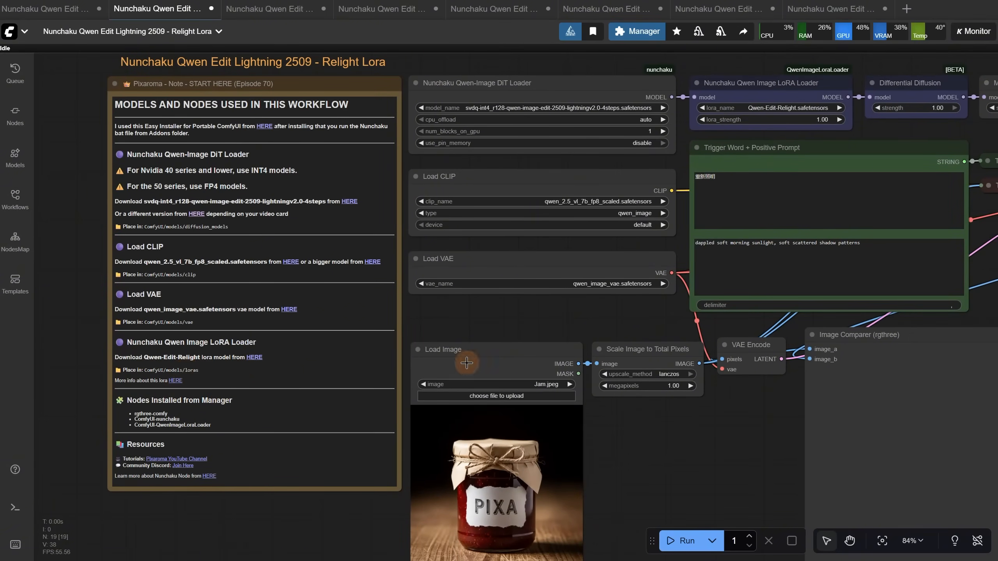
{"action": "scroll", "coordinate": [446, 309], "scroll_direction": "down", "scroll_amount": 2}
{"action": "left_click_drag", "start_coordinate": [414, 300], "coordinate": [286, 321]}
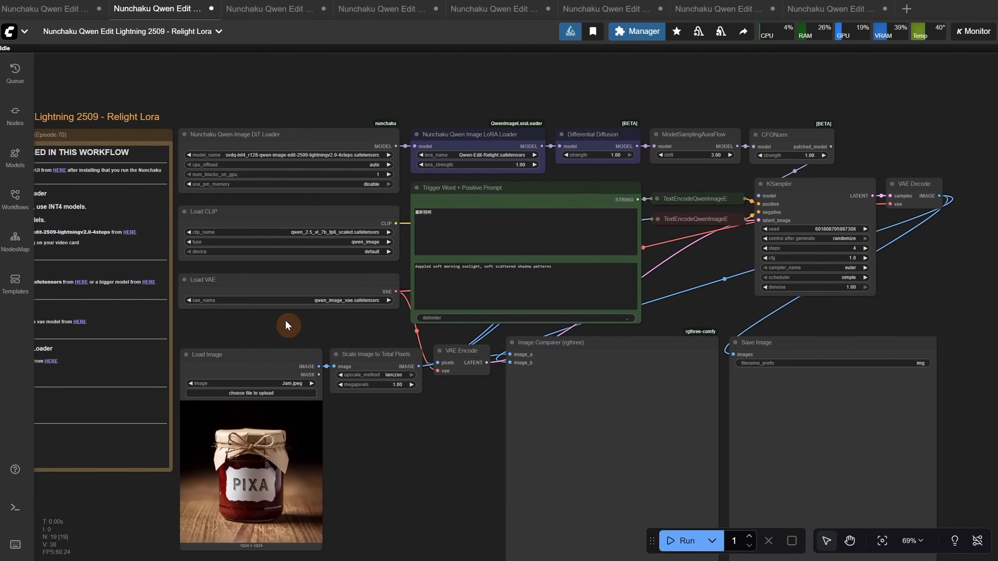
{"action": "scroll", "coordinate": [576, 272], "scroll_direction": "up", "scroll_amount": 5}
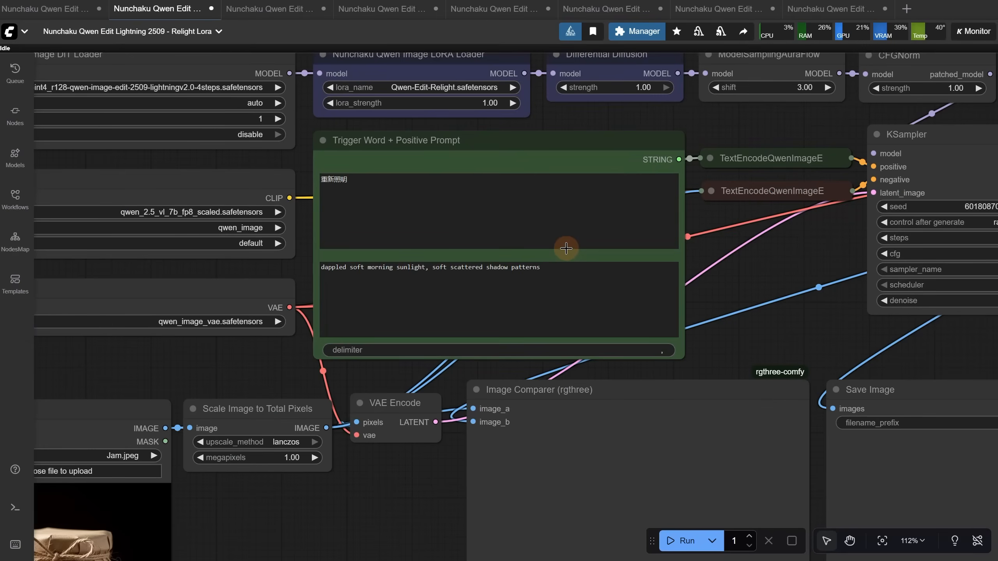
{"action": "scroll", "coordinate": [566, 249], "scroll_direction": "down", "scroll_amount": 2}
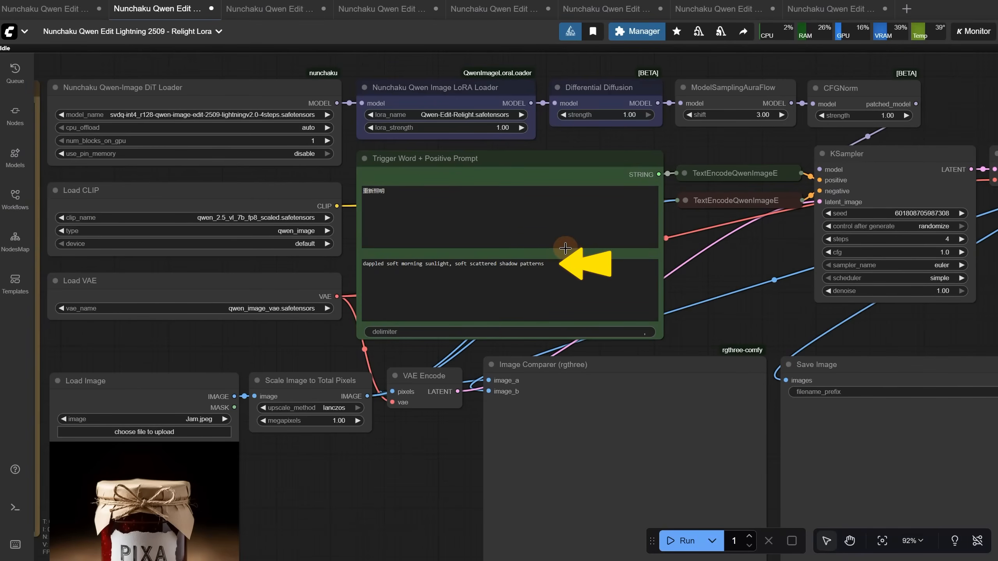
Expand the green TextEncodeQwenImageEditPlus node and move it slightly up and away from the Trigger Word + Positive Prompt node
{"action": "left_click", "coordinate": [686, 174]}
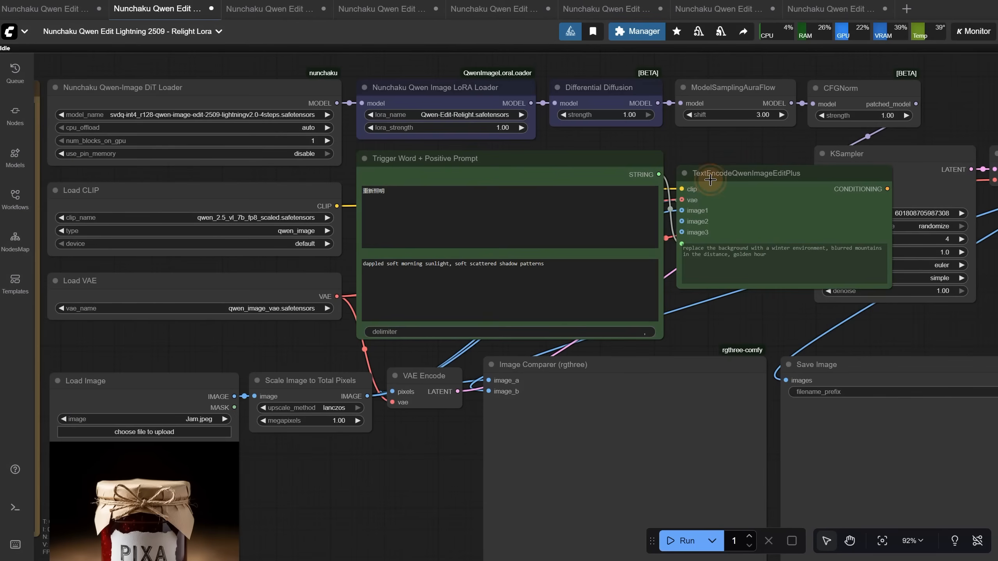
{"action": "left_click_drag", "start_coordinate": [716, 180], "coordinate": [751, 148]}
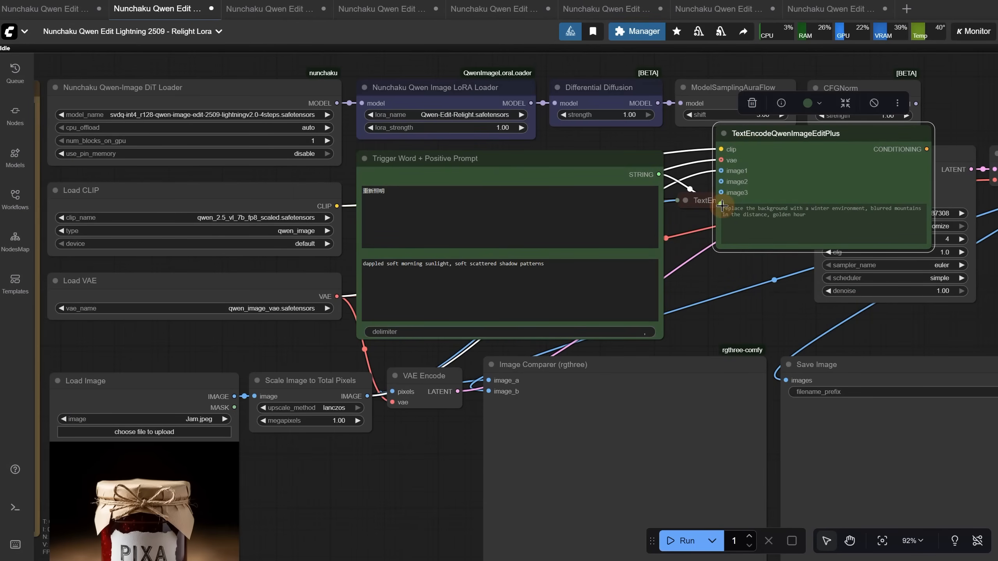
{"action": "scroll", "coordinate": [715, 255], "scroll_direction": "right", "scroll_amount": 2}
Examine the Chinese trigger word and the lighting prompt text in the Trigger Word + Positive Prompt node
{"action": "left_click", "coordinate": [400, 200]}
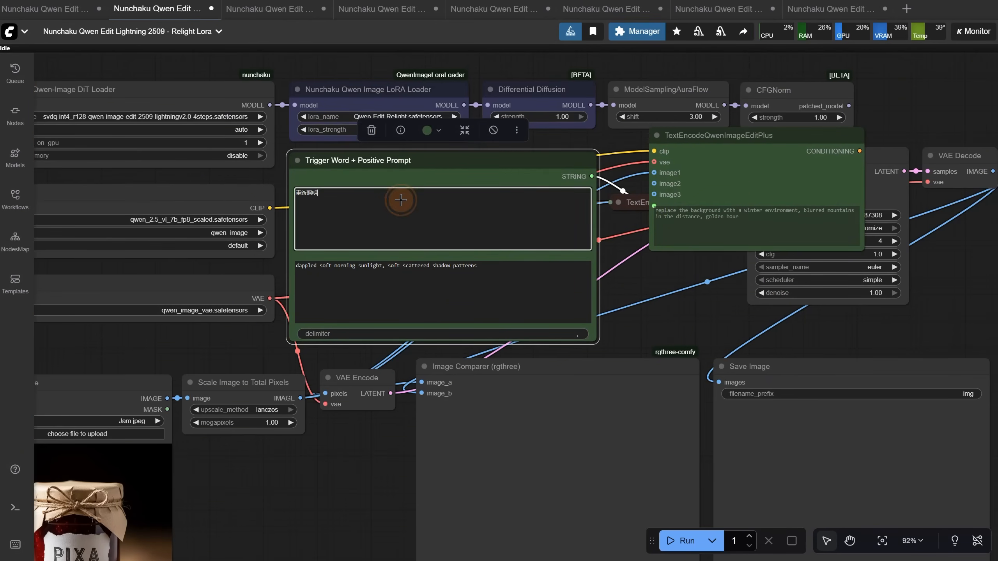
{"action": "left_click_drag", "start_coordinate": [400, 200], "coordinate": [246, 189]}
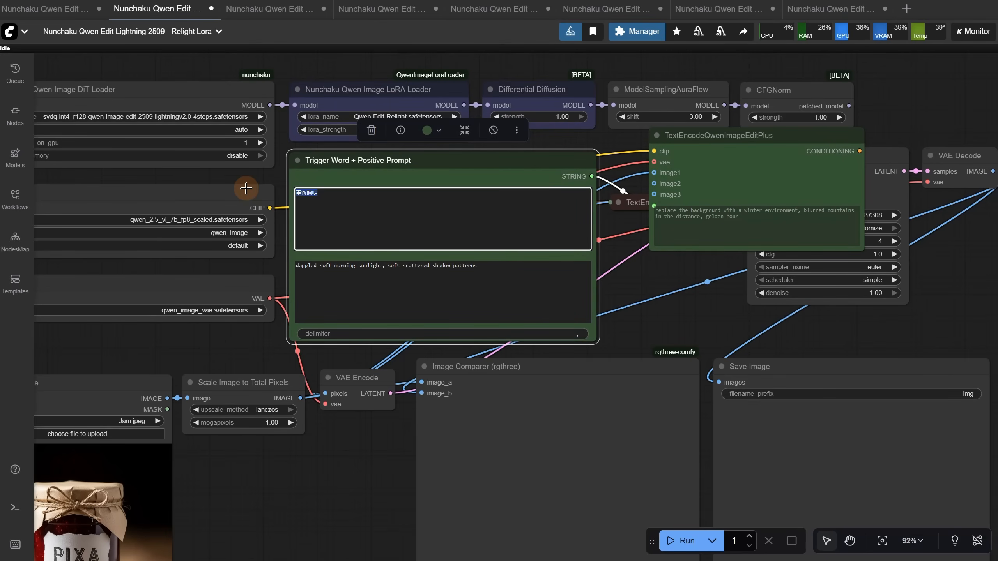
{"action": "left_click", "coordinate": [386, 212]}
{"action": "left_click_drag", "start_coordinate": [505, 275], "coordinate": [238, 278]}
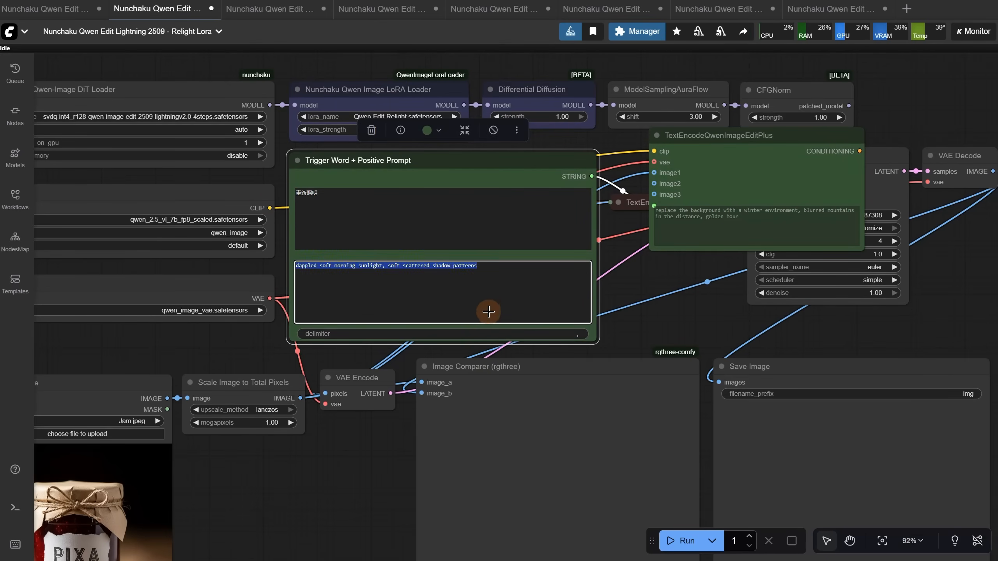
Recreate the Trigger Word + Positive Prompt node as a default Concatenate node, reposition it and try pulling a link from its STRING output
{"action": "left_click", "coordinate": [488, 312]}
{"action": "left_click", "coordinate": [450, 168]}
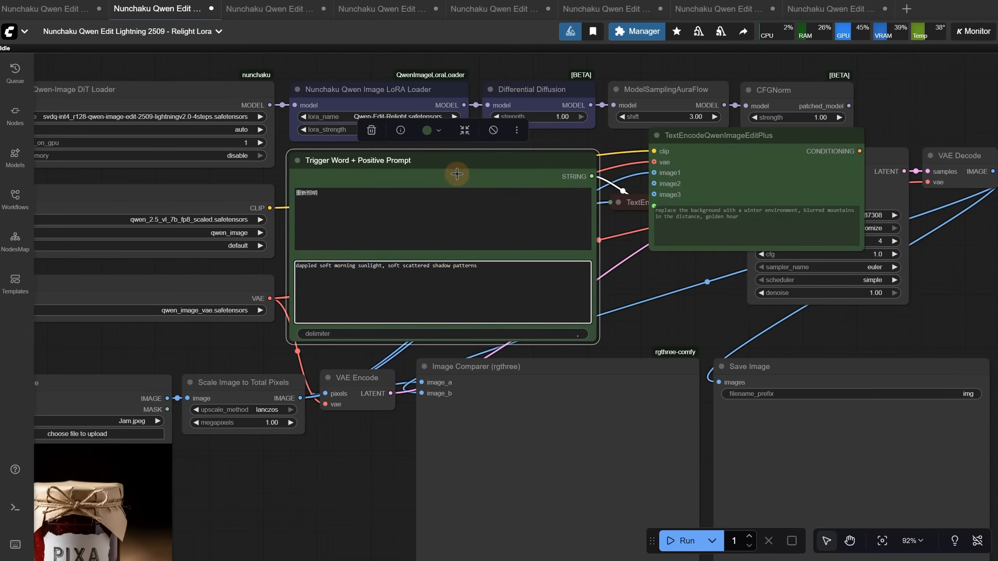
{"action": "right_click", "coordinate": [445, 164]}
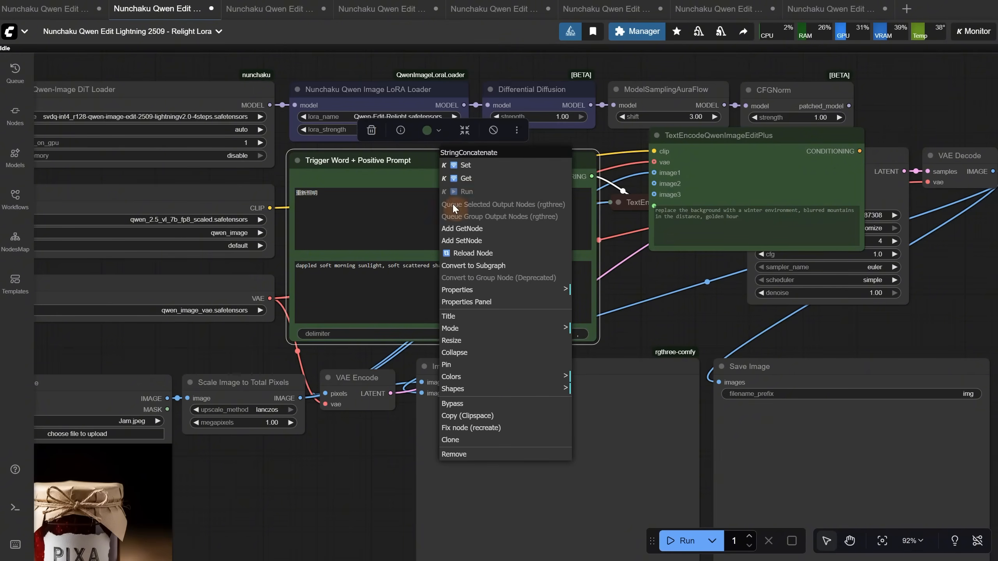
{"action": "left_click", "coordinate": [459, 431]}
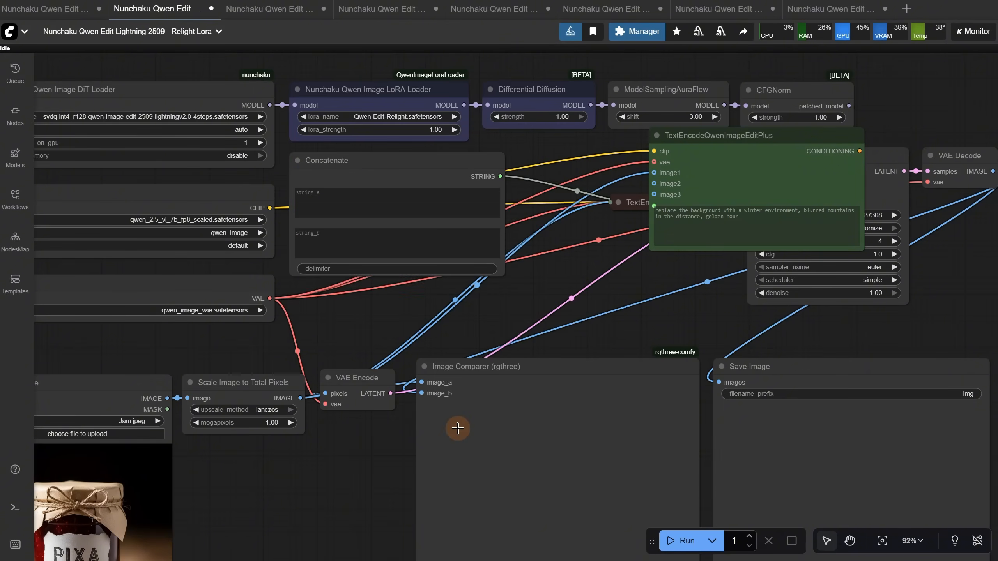
{"action": "left_click_drag", "start_coordinate": [401, 157], "coordinate": [408, 182]}
{"action": "left_click_drag", "start_coordinate": [483, 203], "coordinate": [597, 236]}
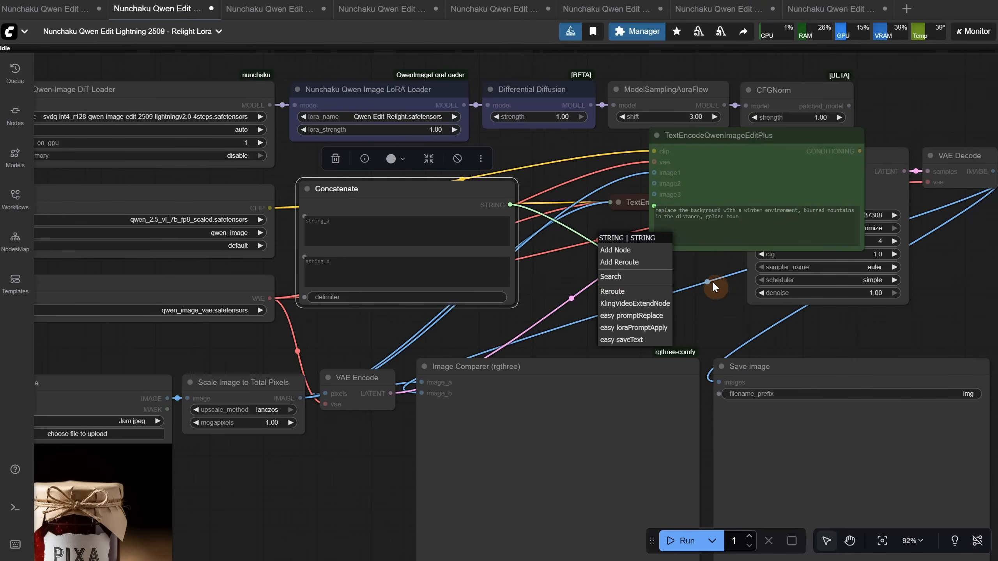
{"action": "left_click", "coordinate": [690, 287]}
{"action": "mouse_move", "coordinate": [456, 194]}
{"action": "left_mouse_down"}
{"action": "mouse_move", "coordinate": [379, 377]}
{"action": "mouse_move", "coordinate": [462, 202]}
{"action": "left_mouse_up"}
In the Multiple Angles workflow, add a Concatenate node and connect its STRING output to the prompt of the green TextEncodeQwenImageEditPlus node
{"action": "left_click", "coordinate": [57, 8]}
{"action": "scroll", "coordinate": [448, 190], "scroll_direction": "up", "scroll_amount": 8}
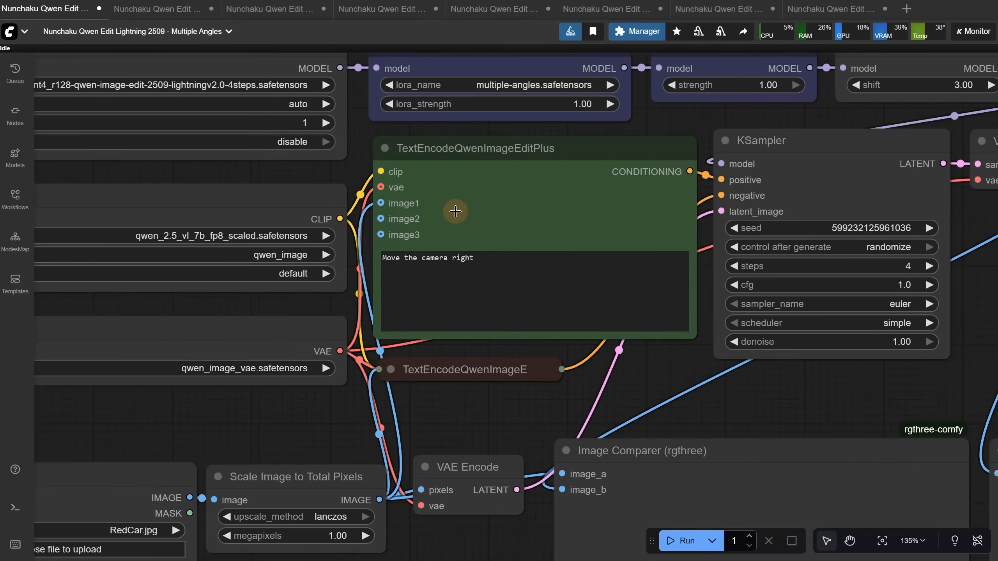
{"action": "scroll", "coordinate": [434, 221], "scroll_direction": "down", "scroll_amount": 3}
{"action": "double_click", "coordinate": [469, 349]}
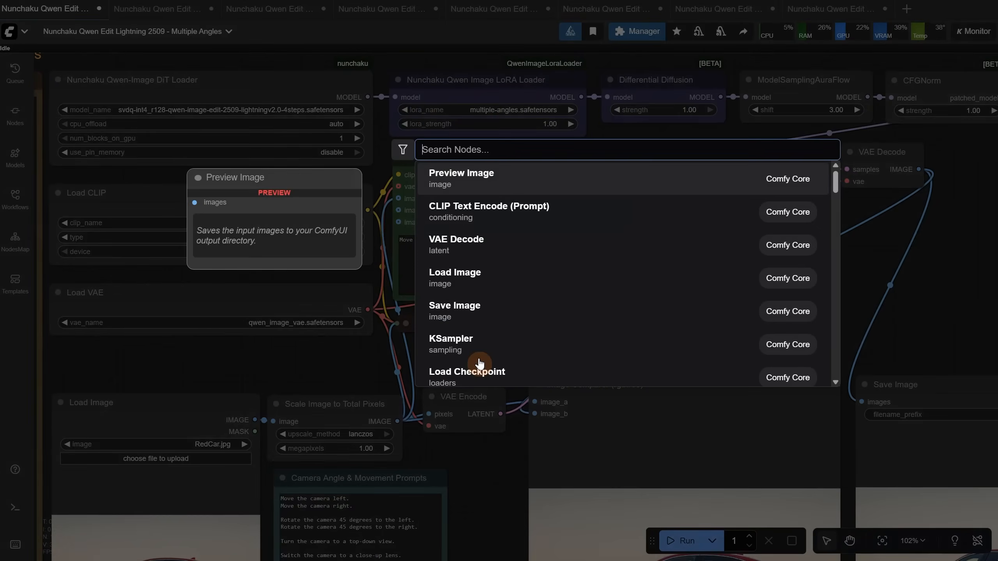
{"action": "type", "text": "concate"}
{"action": "left_click", "coordinate": [510, 181]}
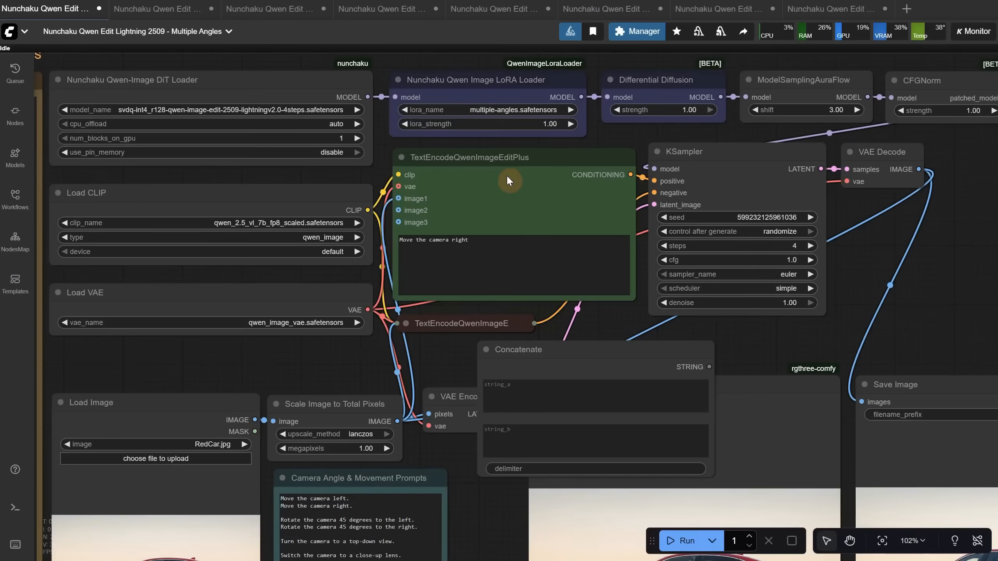
{"action": "left_click_drag", "start_coordinate": [538, 358], "coordinate": [164, 200]}
{"action": "left_click_drag", "start_coordinate": [337, 202], "coordinate": [412, 244]}
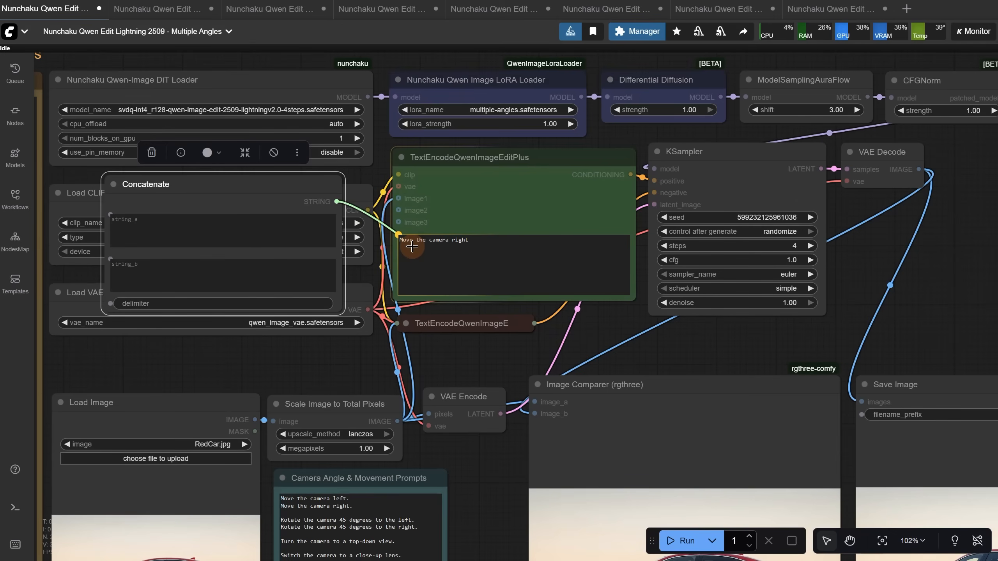
Enter "trigger word here" as string_a and "prompt" as string_b in the Concatenate node, and move the node slightly down
{"action": "left_click", "coordinate": [163, 226]}
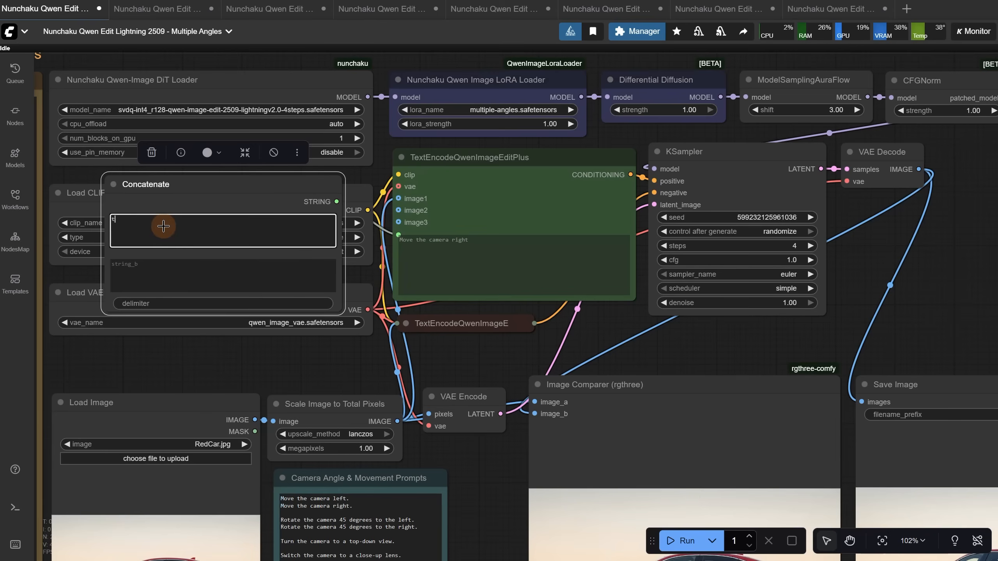
{"action": "left_click", "coordinate": [213, 283]}
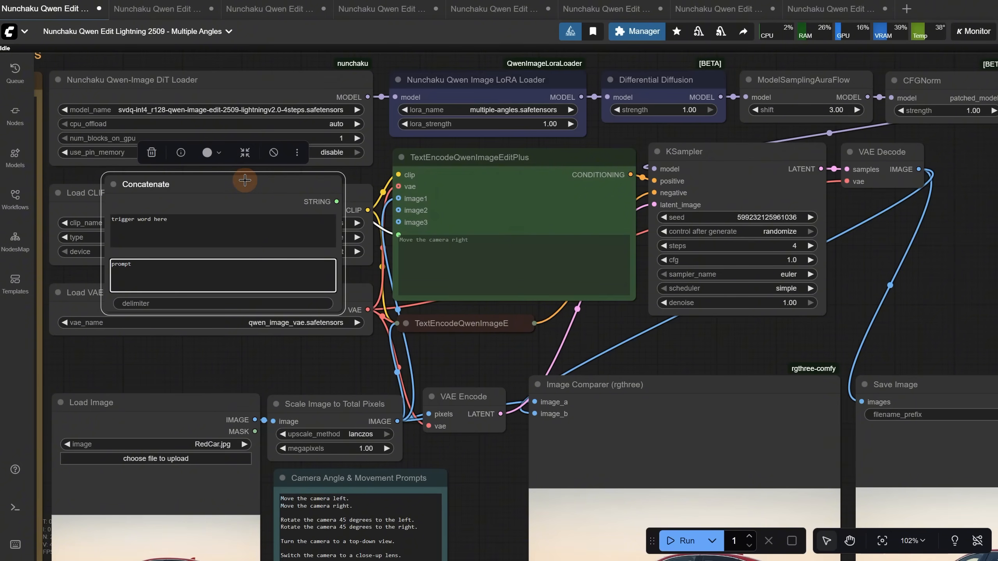
{"action": "left_click_drag", "start_coordinate": [244, 180], "coordinate": [250, 253]}
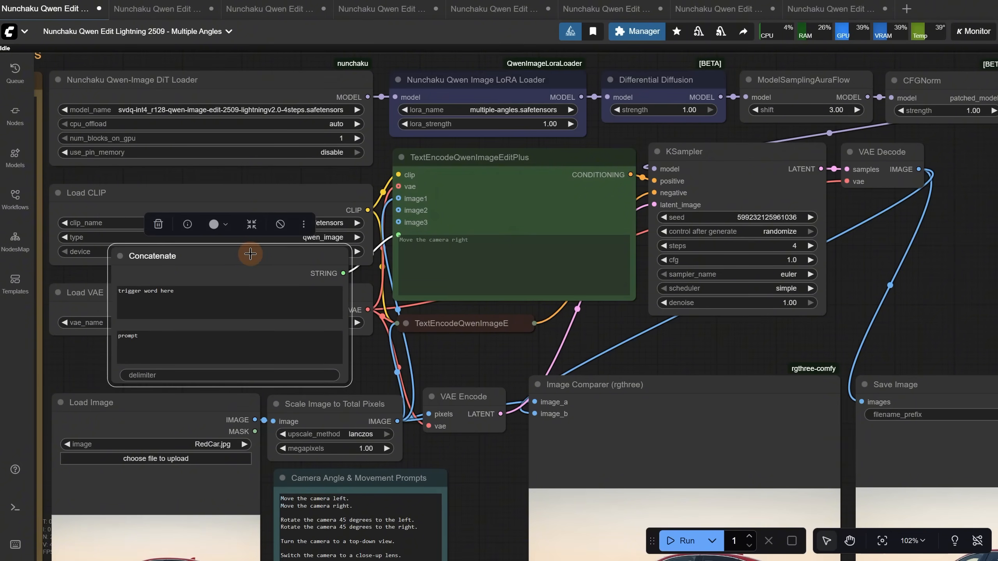
Return to the Relight Lora workflow and run it on Jam.jpeg with the dappled soft morning sunlight prompt
{"action": "left_click", "coordinate": [159, 11]}
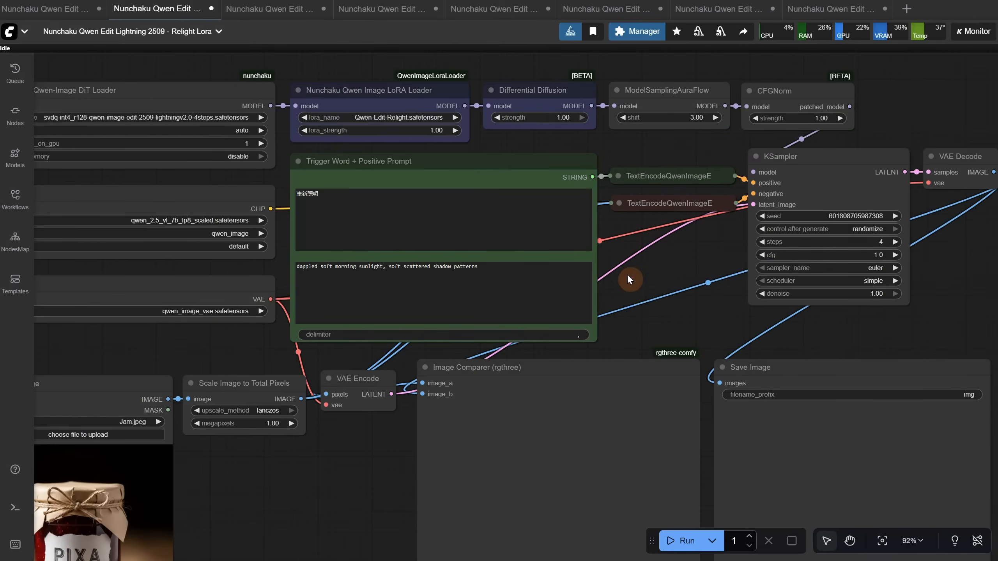
{"action": "left_click_drag", "start_coordinate": [279, 494], "coordinate": [452, 363]}
{"action": "scroll", "coordinate": [369, 369], "scroll_direction": "up", "scroll_amount": 5}
{"action": "scroll", "coordinate": [432, 343], "scroll_direction": "down", "scroll_amount": 2}
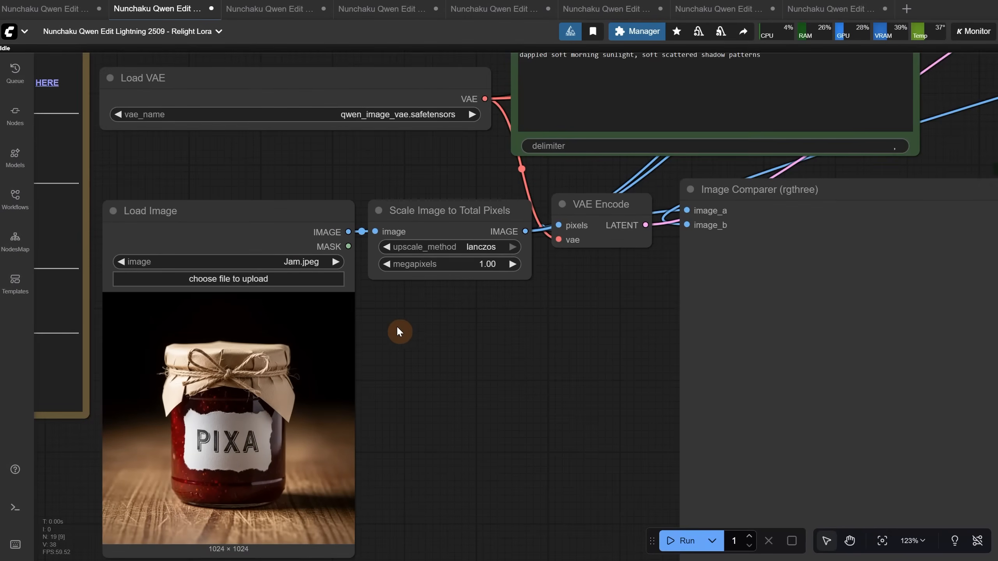
{"action": "left_click_drag", "start_coordinate": [550, 310], "coordinate": [427, 491]}
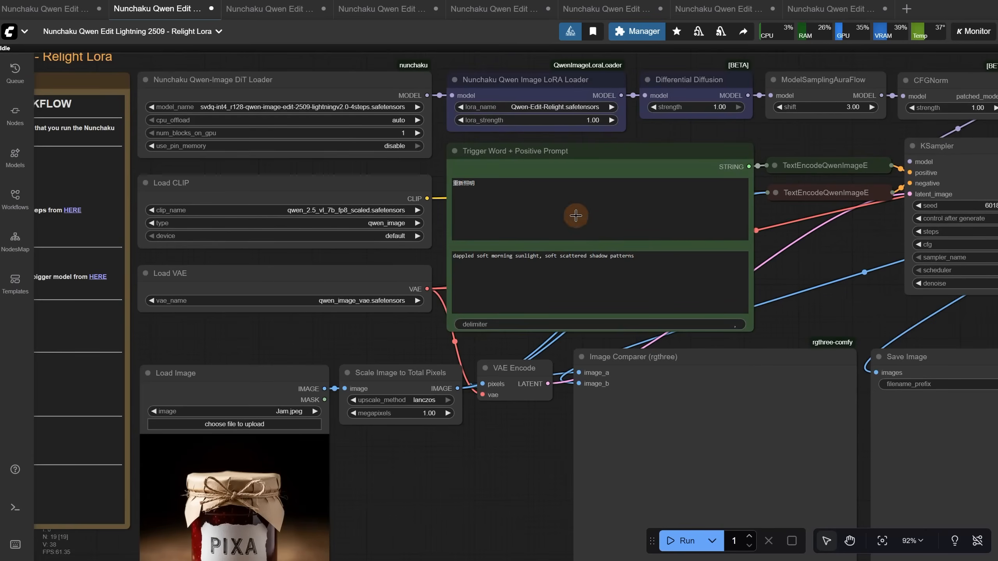
{"action": "scroll", "coordinate": [523, 208], "scroll_direction": "up", "scroll_amount": 3}
{"action": "left_click_drag", "start_coordinate": [506, 180], "coordinate": [443, 181]}
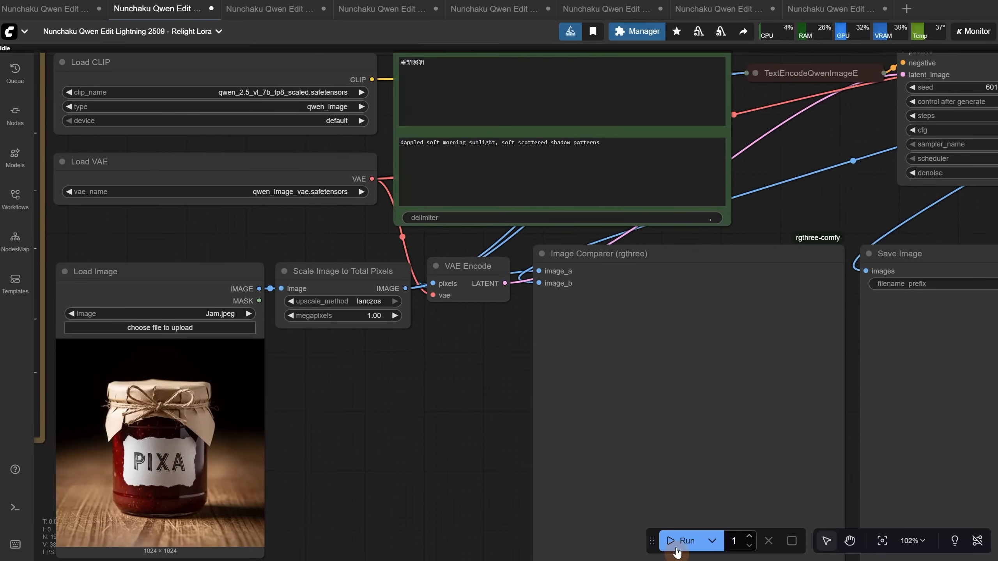
{"action": "left_click", "coordinate": [680, 546]}
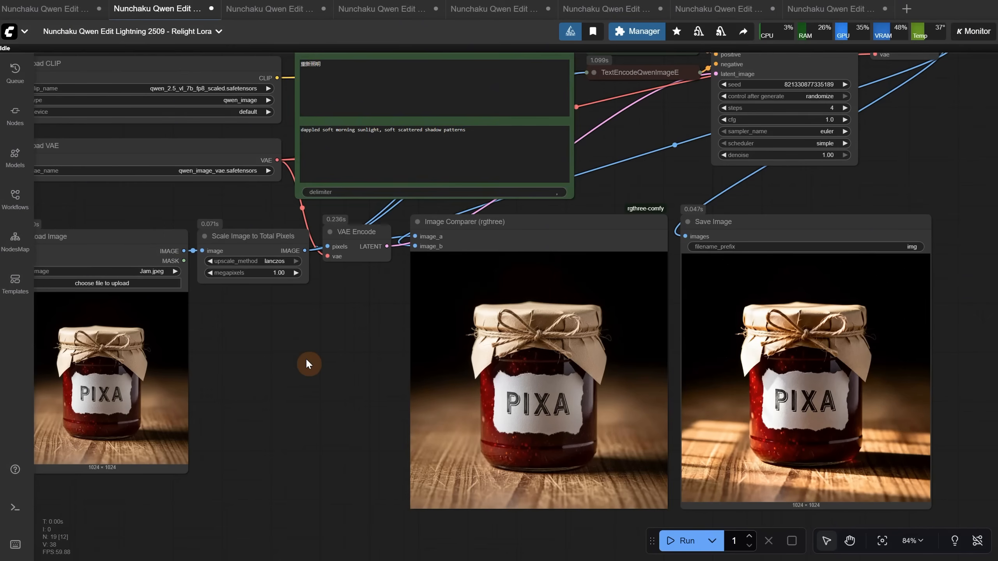
Load Girl3D.jpeg as the input image and run the relight workflow with the same prompt
{"action": "left_click", "coordinate": [114, 284]}
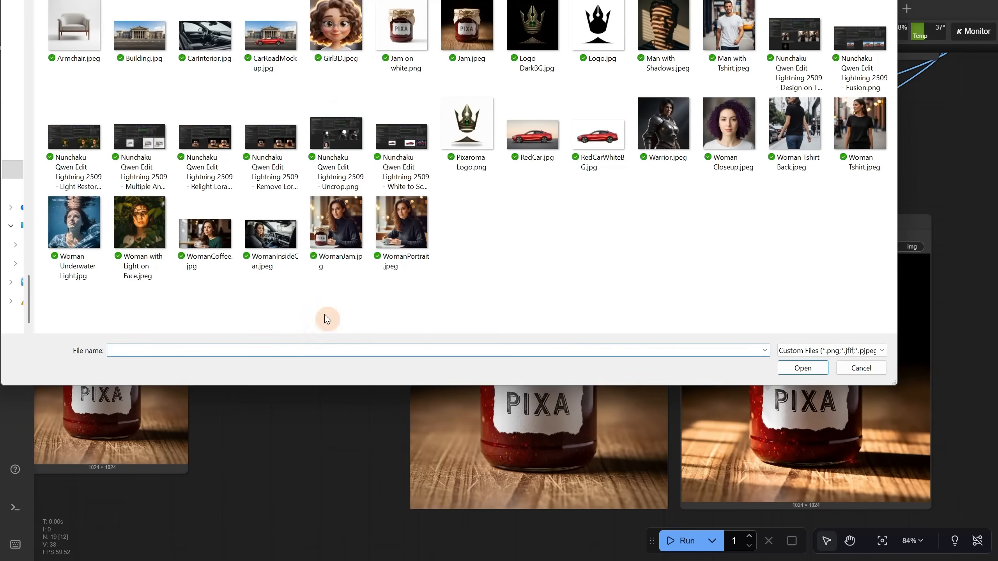
{"action": "left_click", "coordinate": [339, 54]}
{"action": "left_click", "coordinate": [685, 545]}
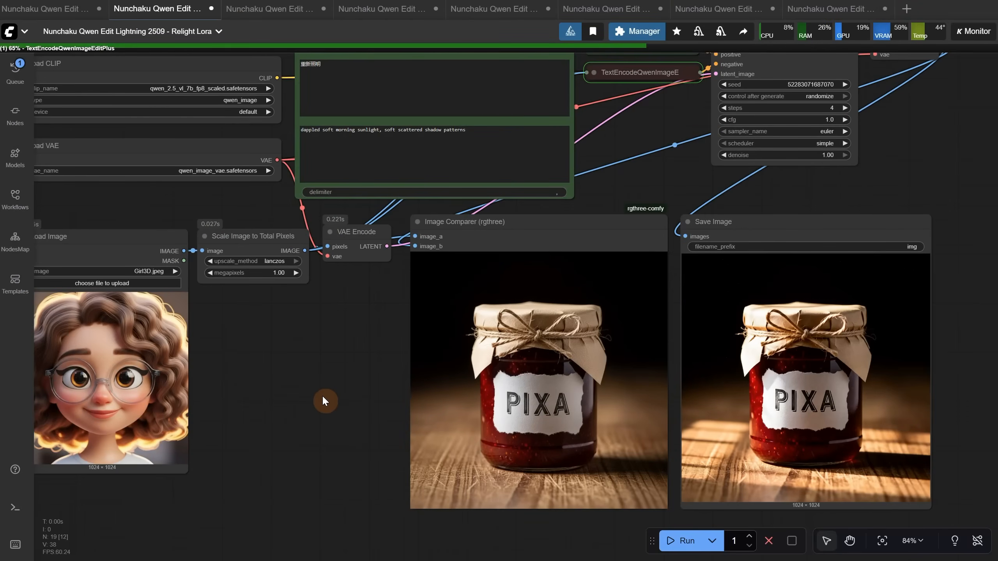
{"action": "left_click_drag", "start_coordinate": [322, 395], "coordinate": [335, 390]}
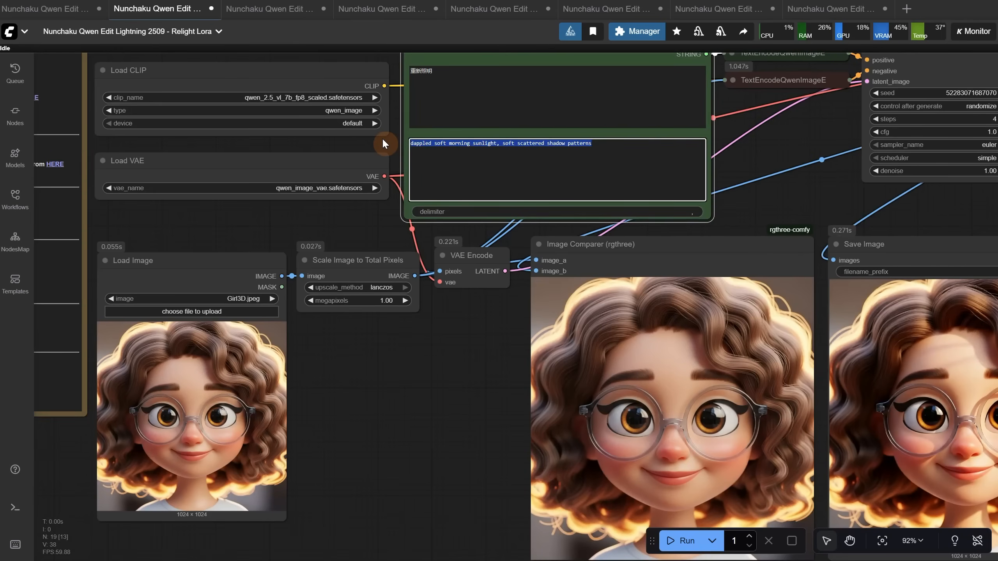
Set the lighting prompt to "add subtle purple rim light to the left and subtle blue rim light to the right" and run the workflow
{"action": "type", "text": "add subtle purple rim light to the left"}
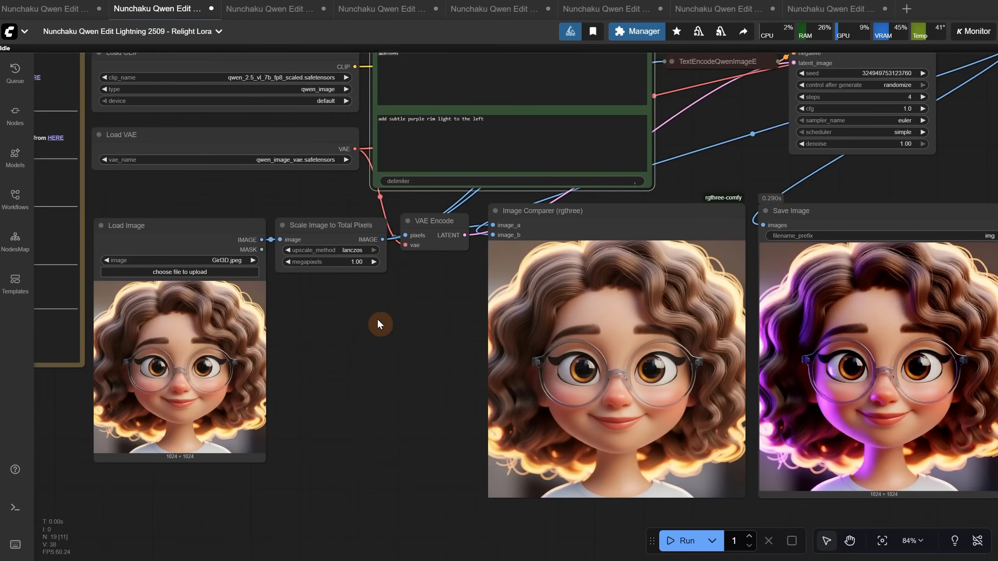
{"action": "left_click_drag", "start_coordinate": [380, 324], "coordinate": [322, 328]}
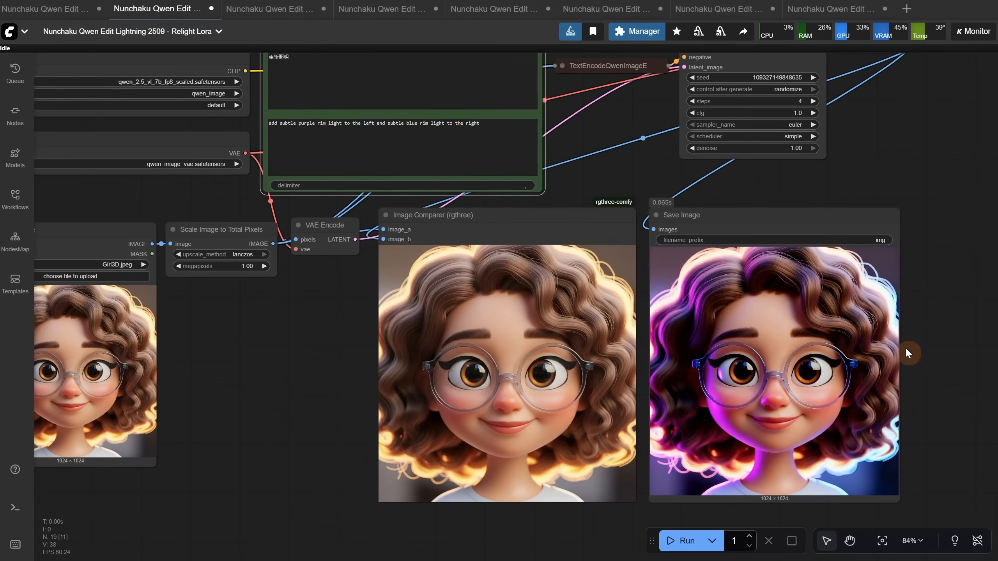
Load Woman Closeup.jpeg and run it with the prompt "add dramatic light from top right, dark mood phtography"
{"action": "left_click", "coordinate": [122, 277]}
{"action": "double_click", "coordinate": [735, 161]}
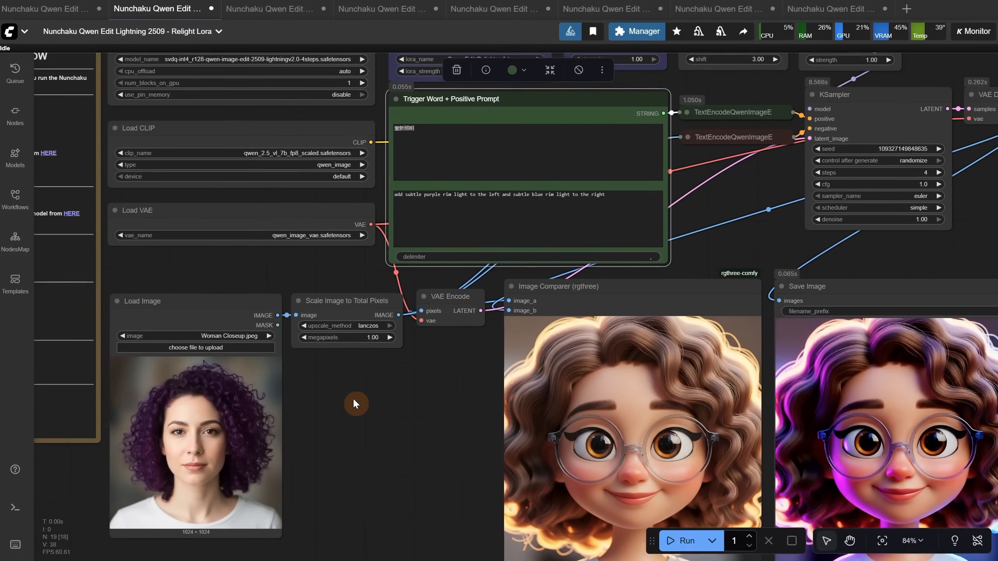
{"action": "left_click", "coordinate": [633, 197]}
{"action": "key", "text": "ctrl+a"}
{"action": "type", "text": "add r"}
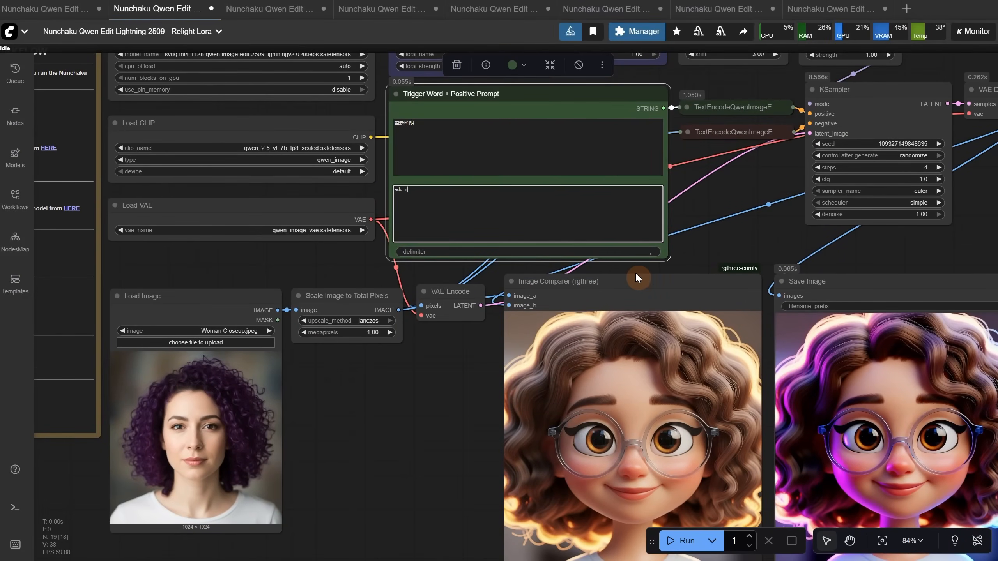
{"action": "type", "text": "ramatic light from top right, dark mood phtography"}
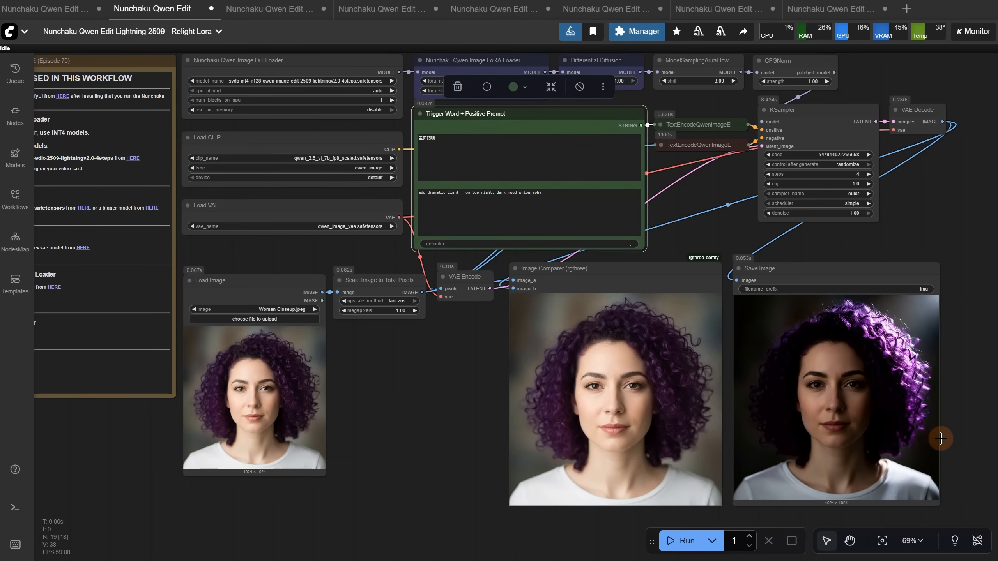
Change the lighting prompt to "add golden hour light mood" and run the workflow on the woman's portrait
{"action": "scroll", "coordinate": [461, 198], "scroll_direction": "up", "scroll_amount": 6}
{"action": "left_click_drag", "start_coordinate": [611, 196], "coordinate": [408, 199]}
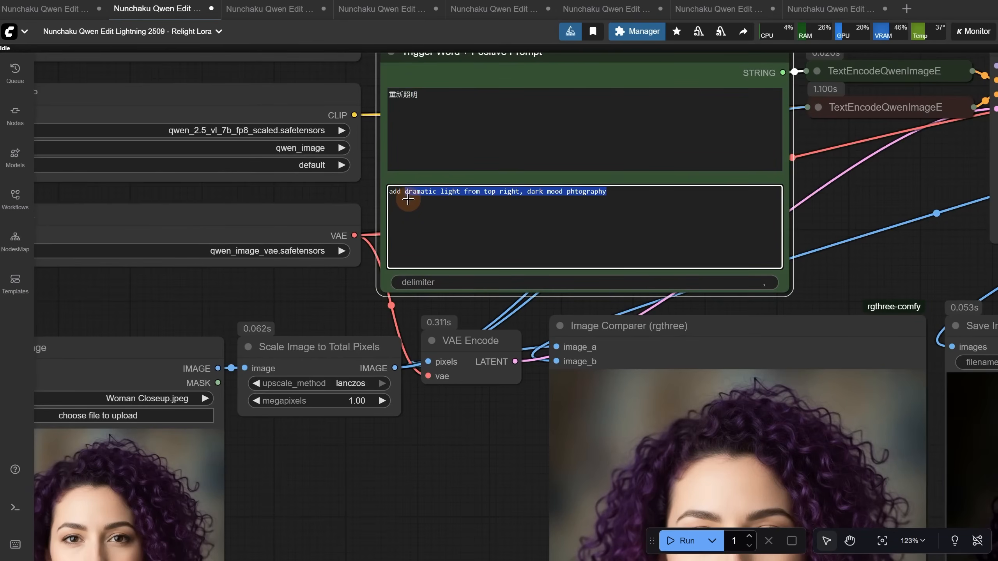
{"action": "type", "text": "golden hour light mood"}
{"action": "scroll", "coordinate": [399, 67], "scroll_direction": "down", "scroll_amount": 5}
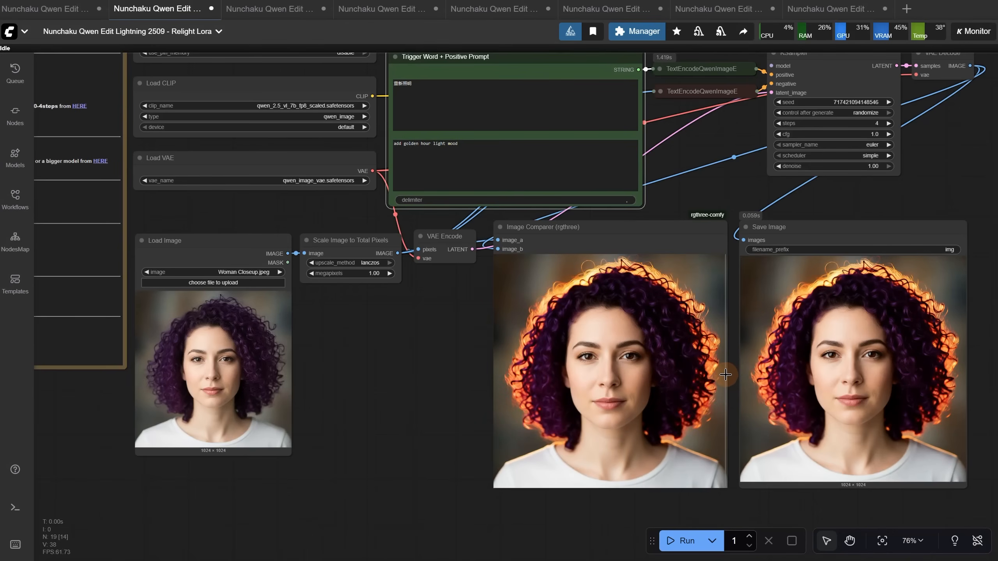
Switch to the Nunchaku Qwen Edit Lightning 2509 - White to Scene workflow and review its model notes and loaded input image
{"action": "left_click", "coordinate": [262, 9]}
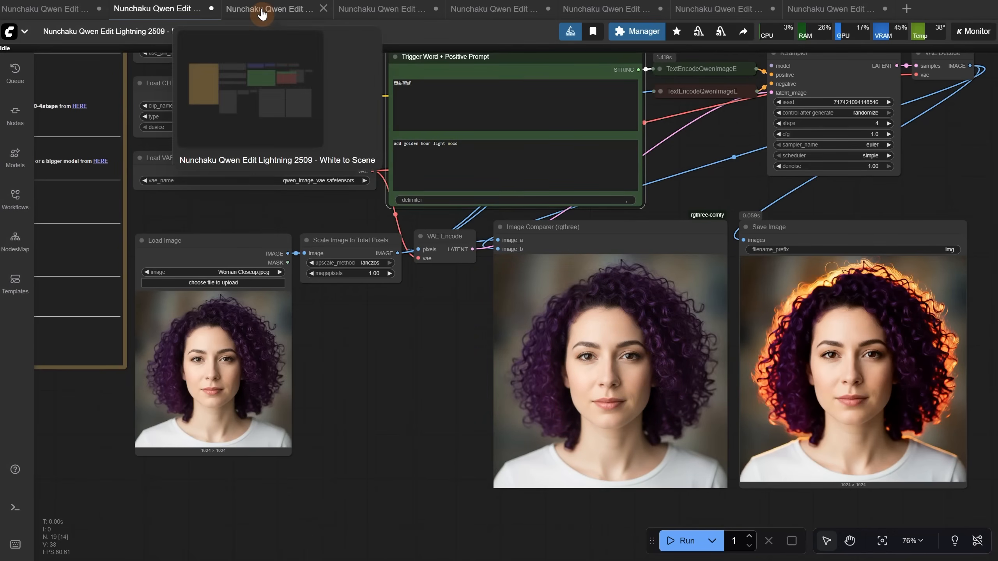
{"action": "scroll", "coordinate": [189, 68], "scroll_direction": "up", "scroll_amount": 5}
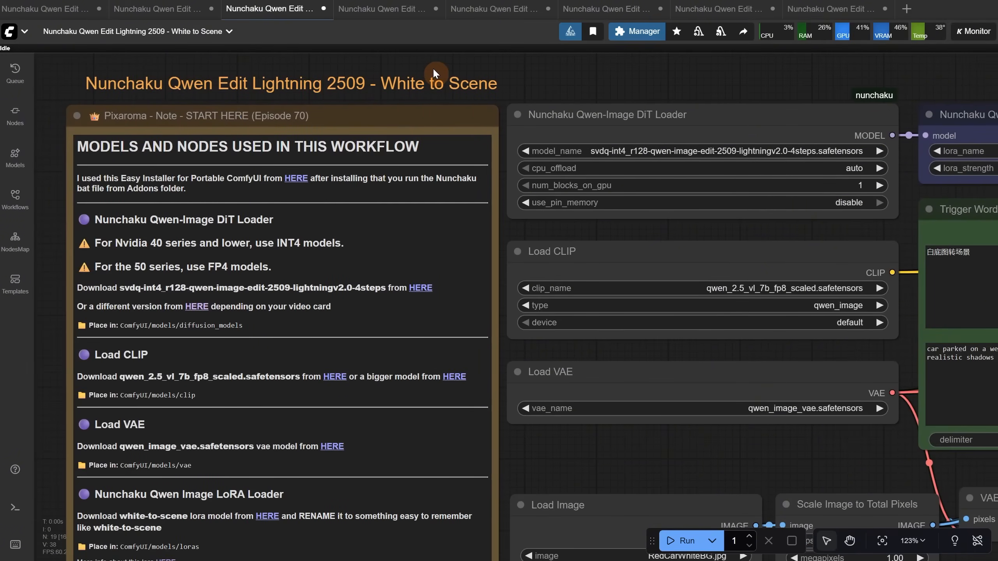
{"action": "scroll", "coordinate": [431, 68], "scroll_direction": "down", "scroll_amount": 4}
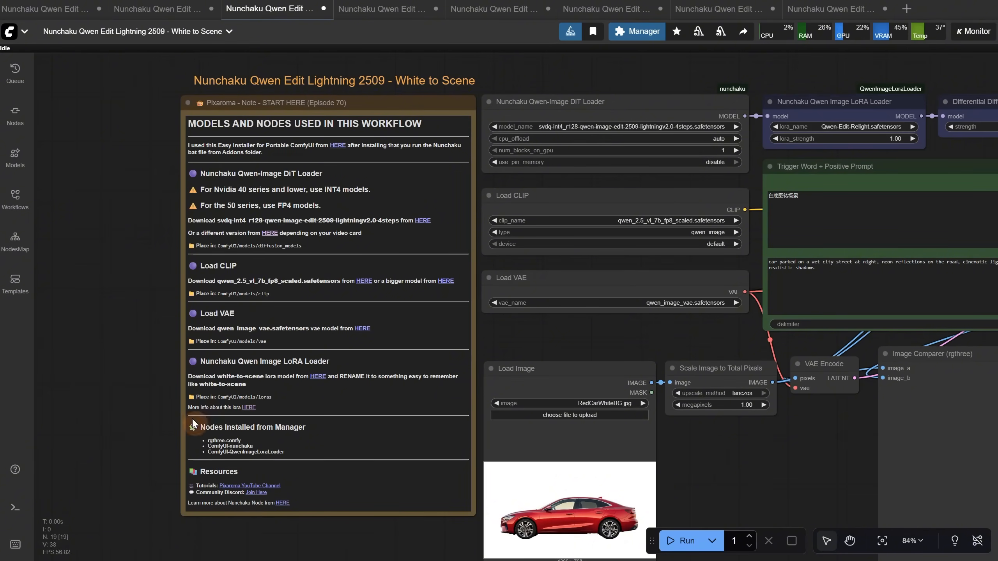
{"action": "scroll", "coordinate": [143, 372], "scroll_direction": "up", "scroll_amount": 6}
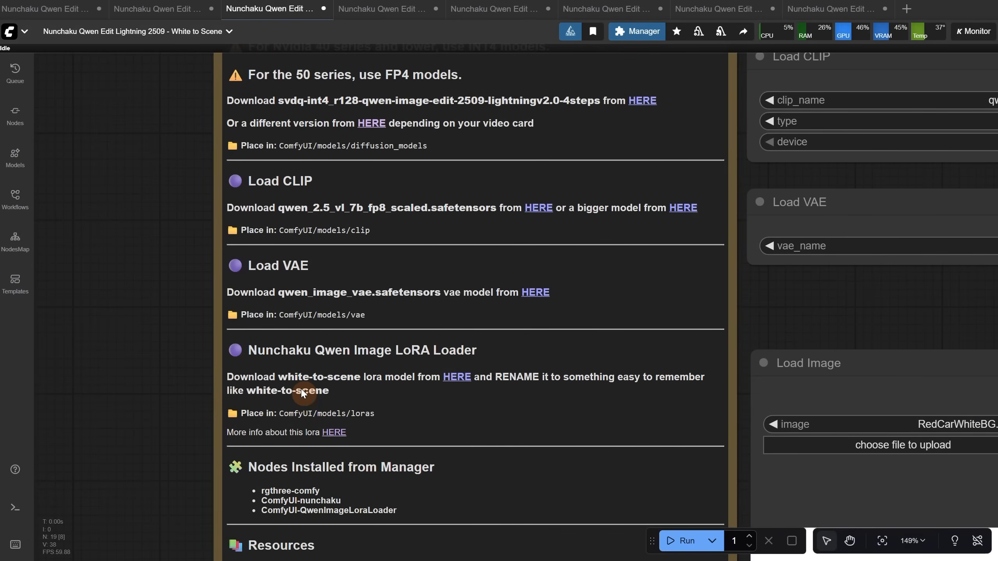
{"action": "scroll", "coordinate": [167, 362], "scroll_direction": "down", "scroll_amount": 6}
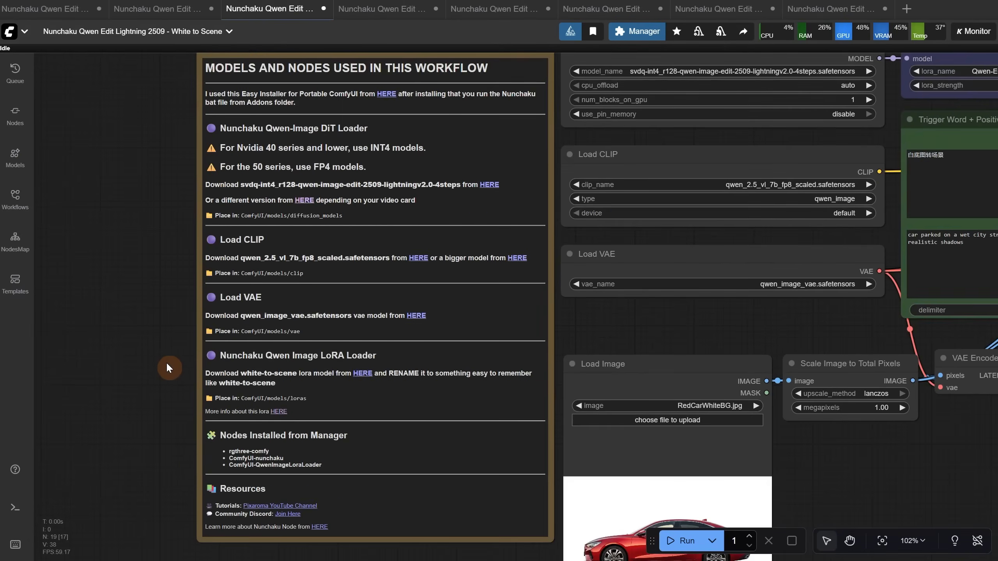
{"action": "scroll", "coordinate": [625, 443], "scroll_direction": "up", "scroll_amount": 5}
{"action": "left_click_drag", "start_coordinate": [590, 450], "coordinate": [608, 362]}
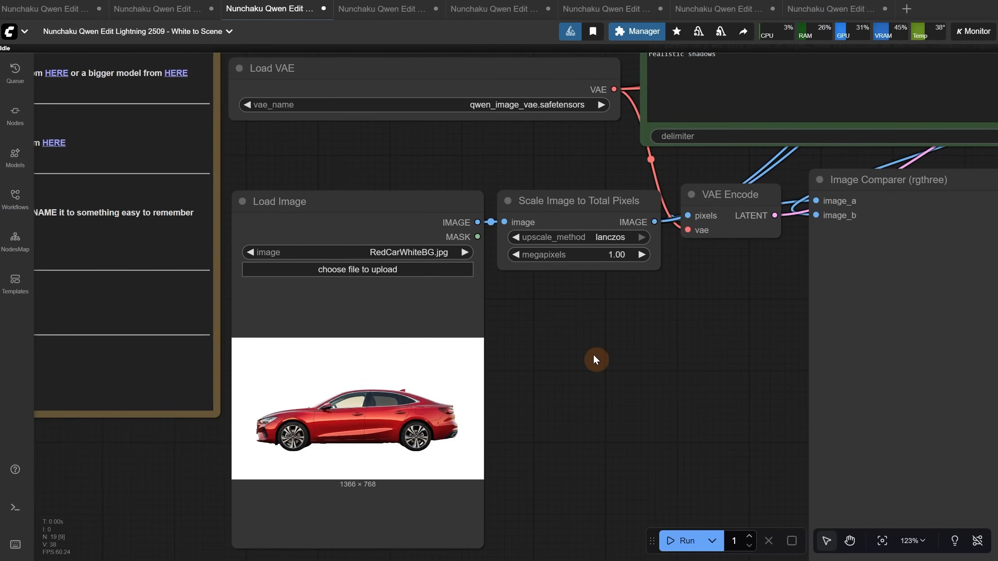
{"action": "scroll", "coordinate": [594, 356], "scroll_direction": "down", "scroll_amount": 4}
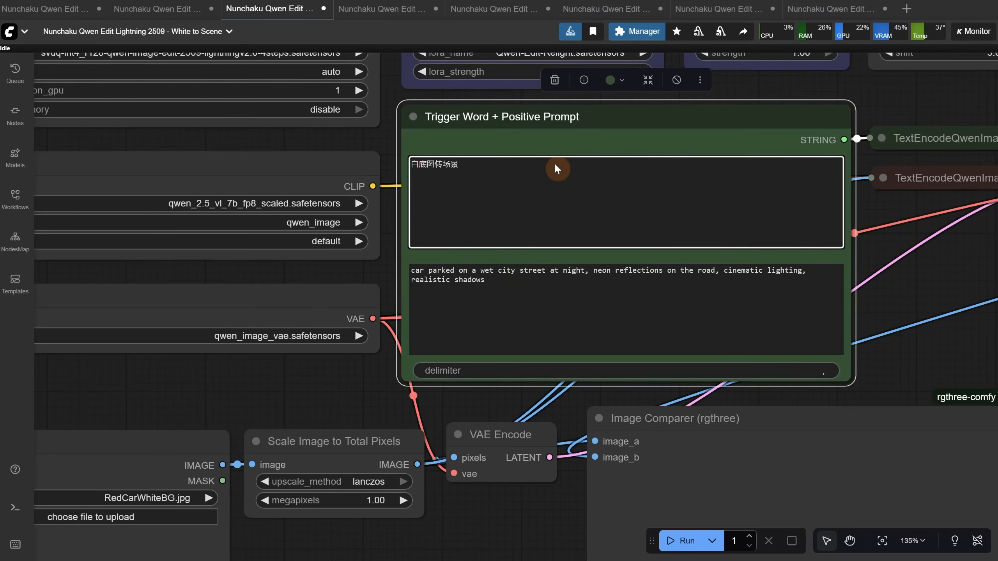
Try replacing the Chinese trigger word with "Turn a white background image into a real scene.", and undo the replacement
{"action": "left_click_drag", "start_coordinate": [555, 169], "coordinate": [344, 155]}
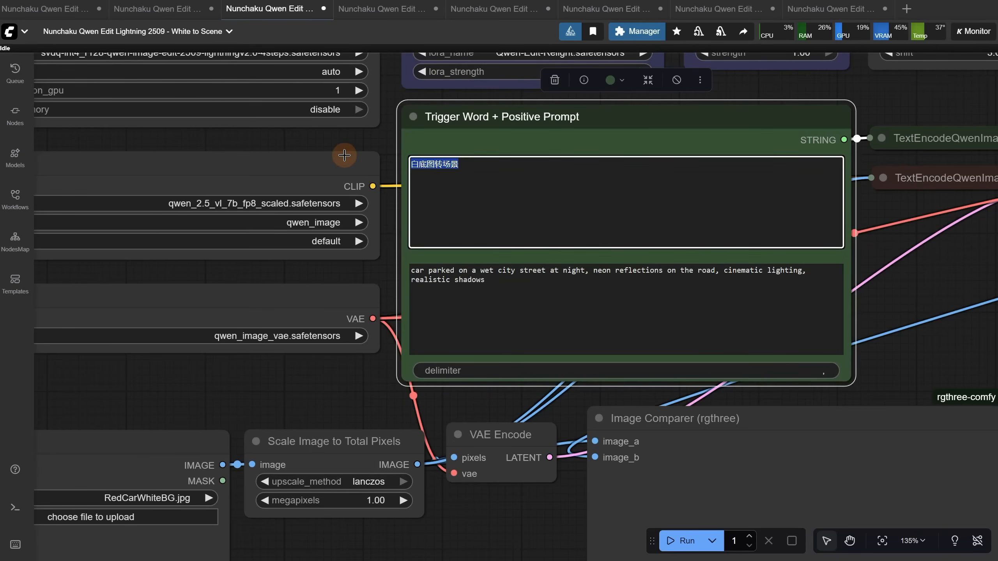
{"action": "type", "text": "Turn a white background image into a real scene."}
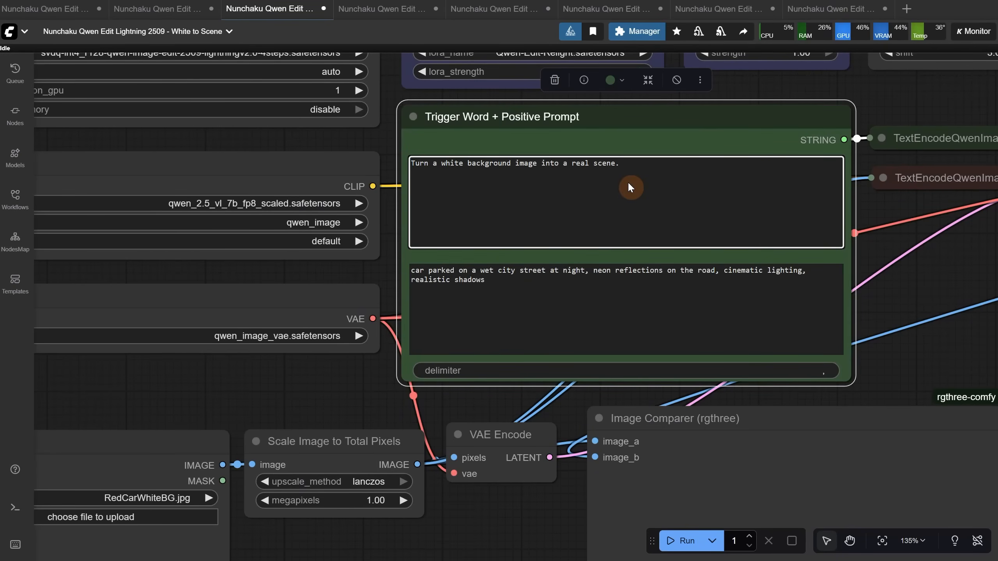
{"action": "key", "text": "ctrl+z"}
Examine the scene description text below the trigger word in the Trigger Word + Positive Prompt node
{"action": "triple_click", "coordinate": [478, 277]}
{"action": "left_click_drag", "start_coordinate": [477, 277], "coordinate": [416, 276]}
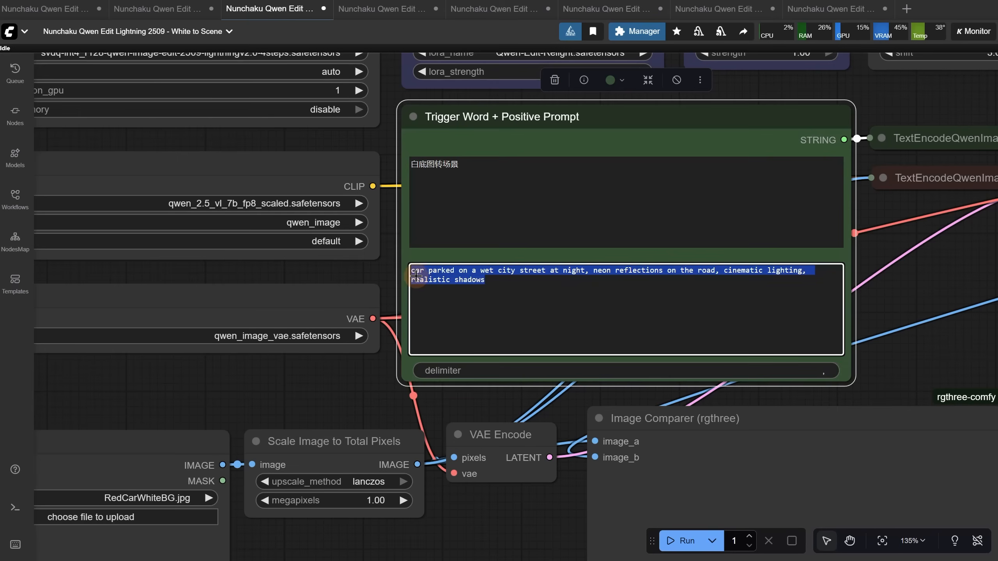
{"action": "left_click", "coordinate": [547, 342]}
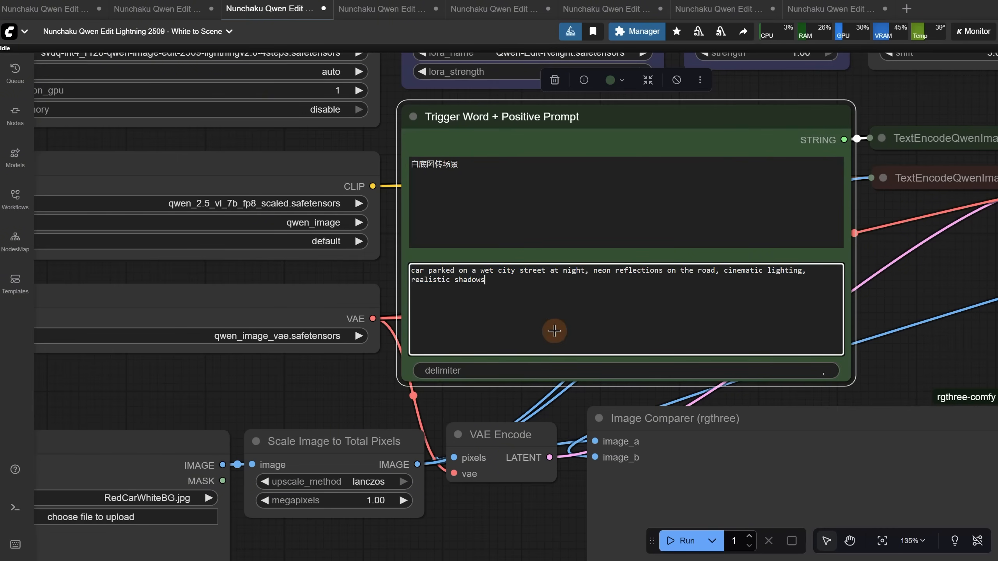
Run the White to Scene workflow on the red car with the prompt describing a wet city street at night
{"action": "left_click", "coordinate": [680, 541]}
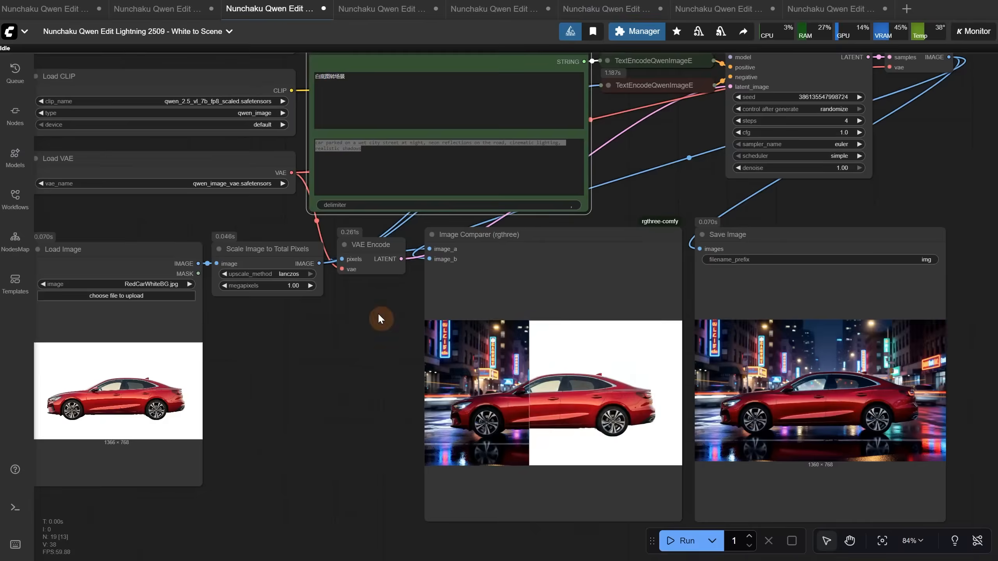
{"action": "scroll", "coordinate": [377, 313], "scroll_direction": "up", "scroll_amount": 3}
{"action": "left_click_drag", "start_coordinate": [368, 371], "coordinate": [48, 227]}
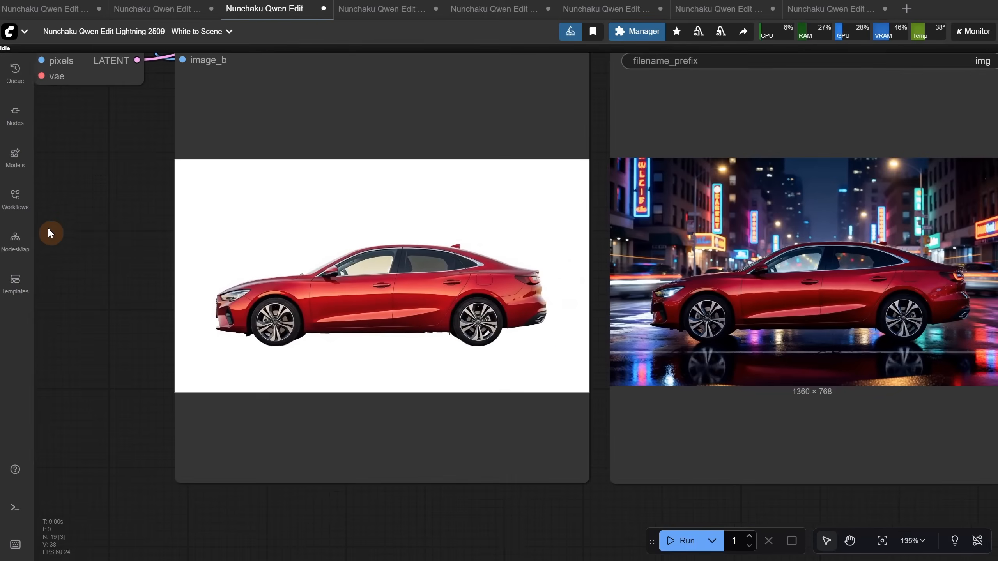
Replace the scene description with "car on a mountain road at sunrise, soft warm light hitting the side, mist in the distance, natural reflections" and run the workflow
{"action": "scroll", "coordinate": [550, 287], "scroll_direction": "up", "scroll_amount": 4}
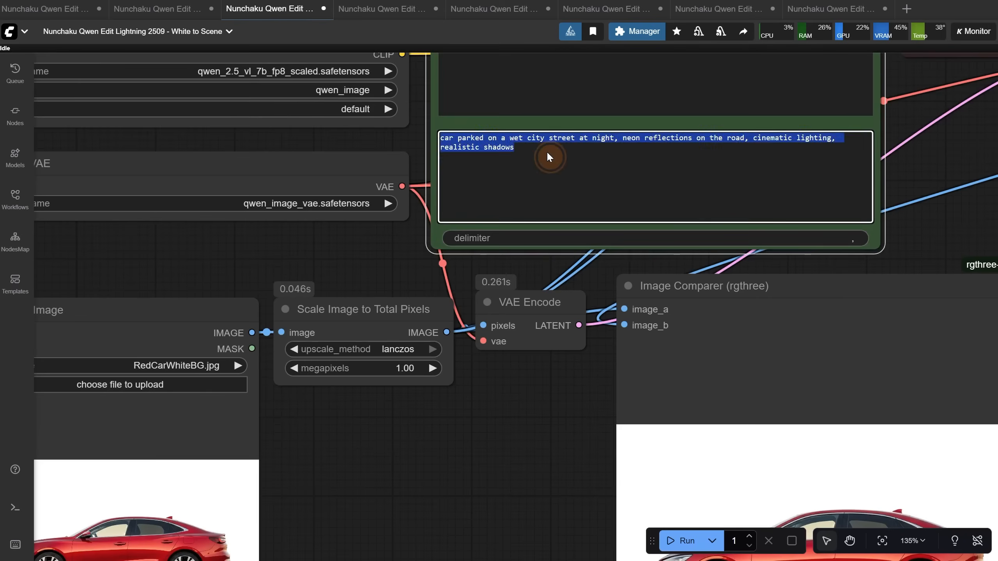
{"action": "type", "text": "car on a mountain road at sunrise, soft warm light hitting the side, mist in the distance, natural reflections"}
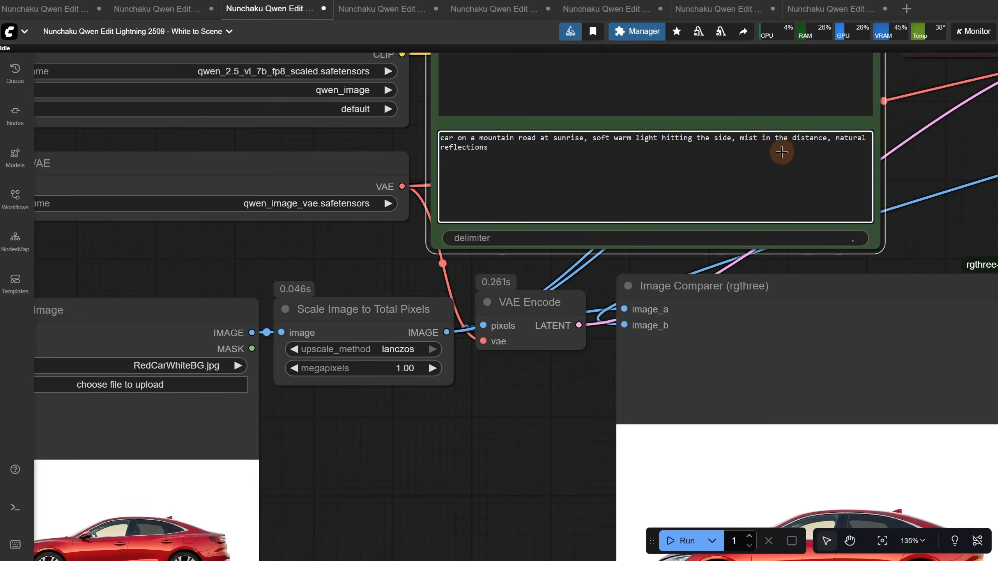
{"action": "left_click", "coordinate": [679, 542]}
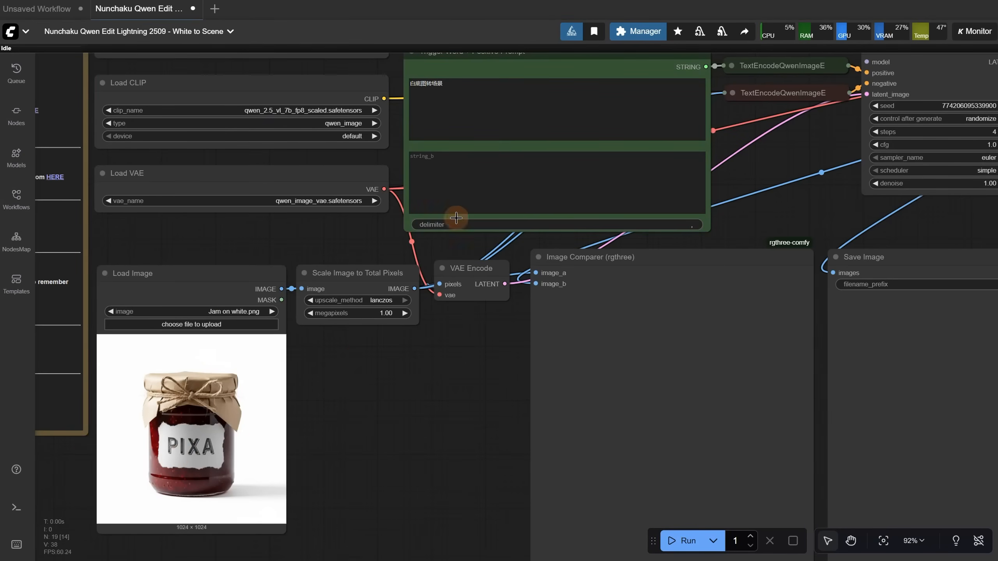
Enter "in the rain" as the scene description for the jam jar image and run the workflow
{"action": "left_click", "coordinate": [458, 175]}
{"action": "type", "text": "in the rain"}
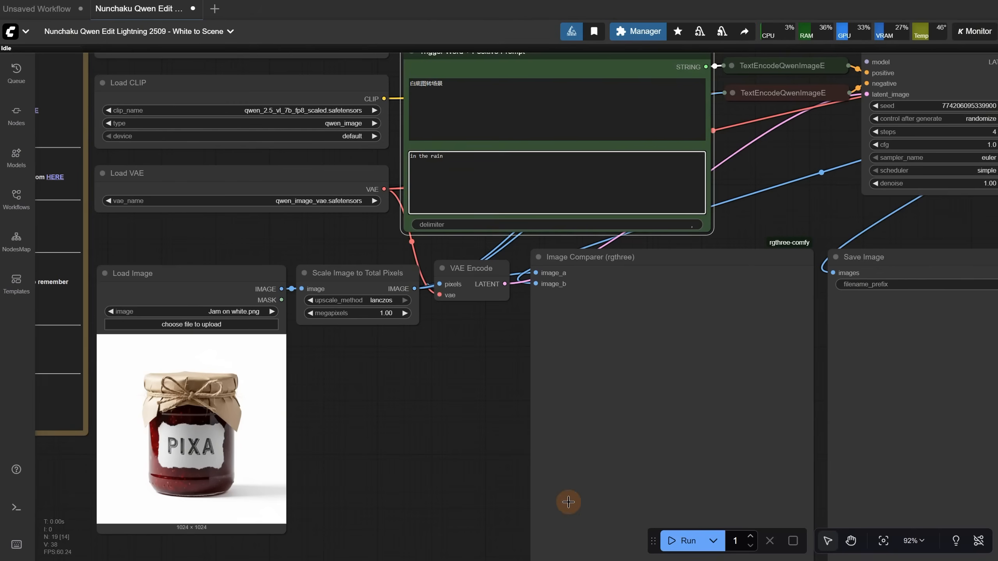
{"action": "left_click", "coordinate": [686, 542]}
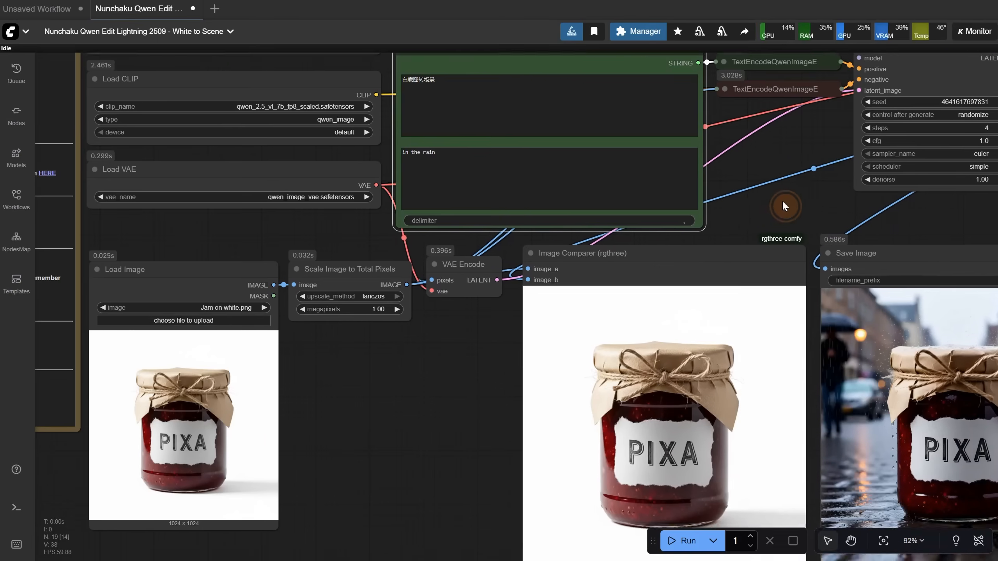
{"action": "left_click_drag", "start_coordinate": [782, 200], "coordinate": [586, 145]}
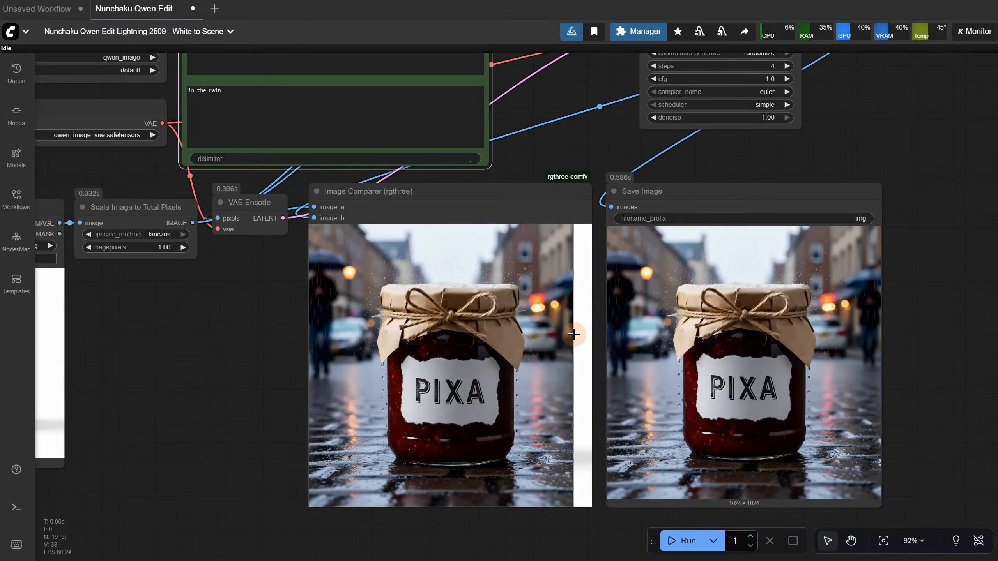
Run the jam jar workflow with the scene description changed to "in the snow", and again with "in the desert"
{"action": "double_click", "coordinate": [304, 97]}
{"action": "type", "text": "snow"}
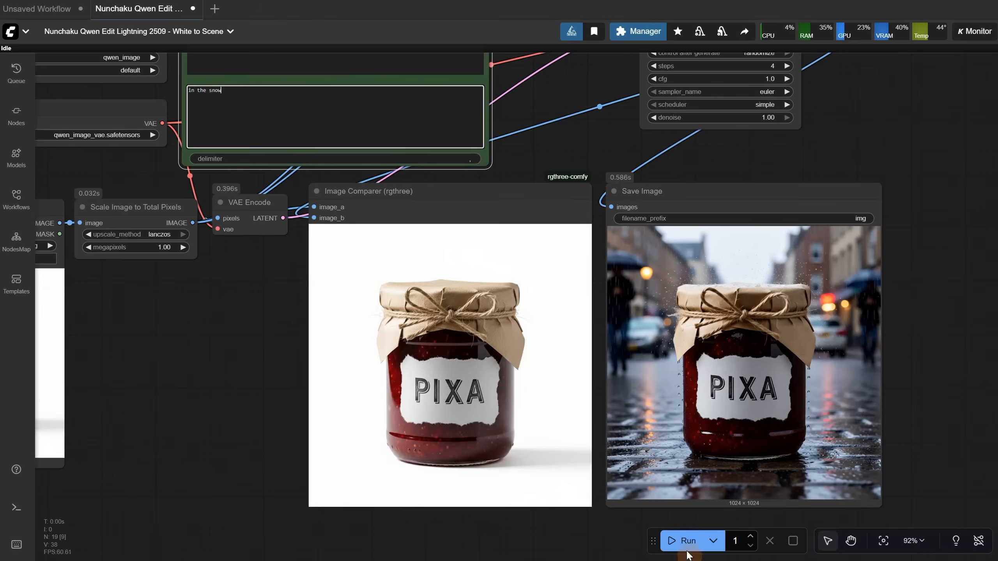
{"action": "left_click", "coordinate": [684, 541]}
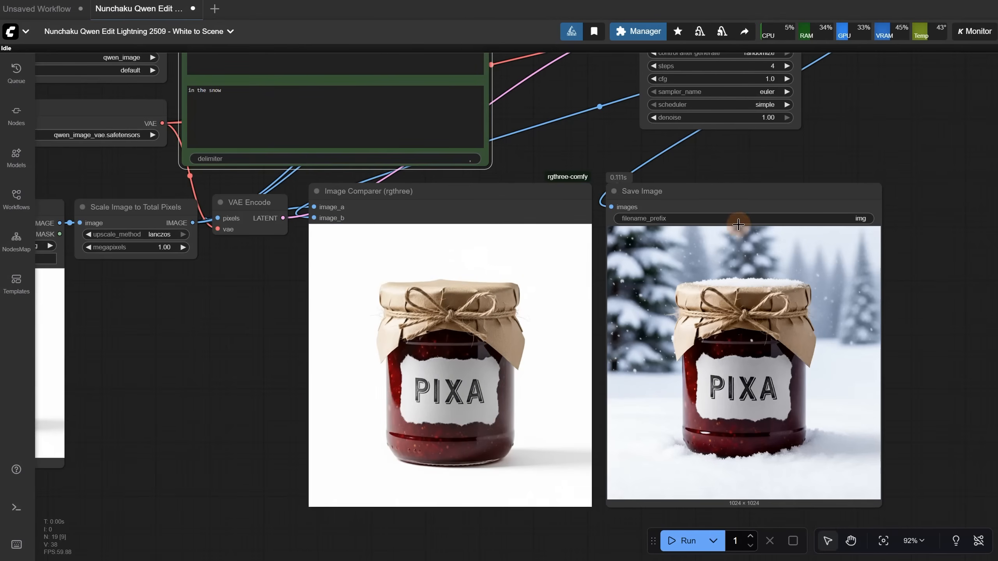
{"action": "left_click", "coordinate": [230, 96]}
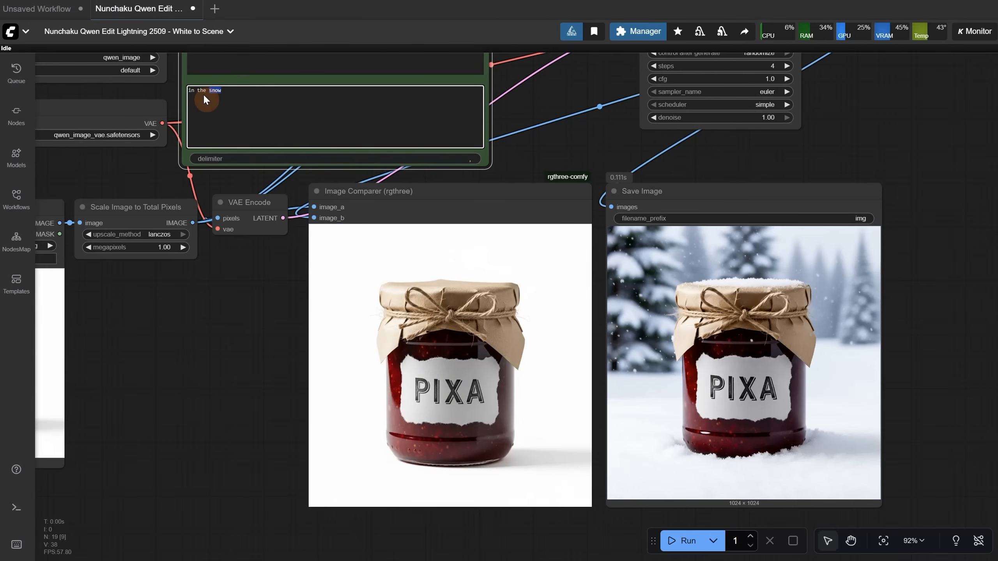
{"action": "left_click", "coordinate": [684, 541]}
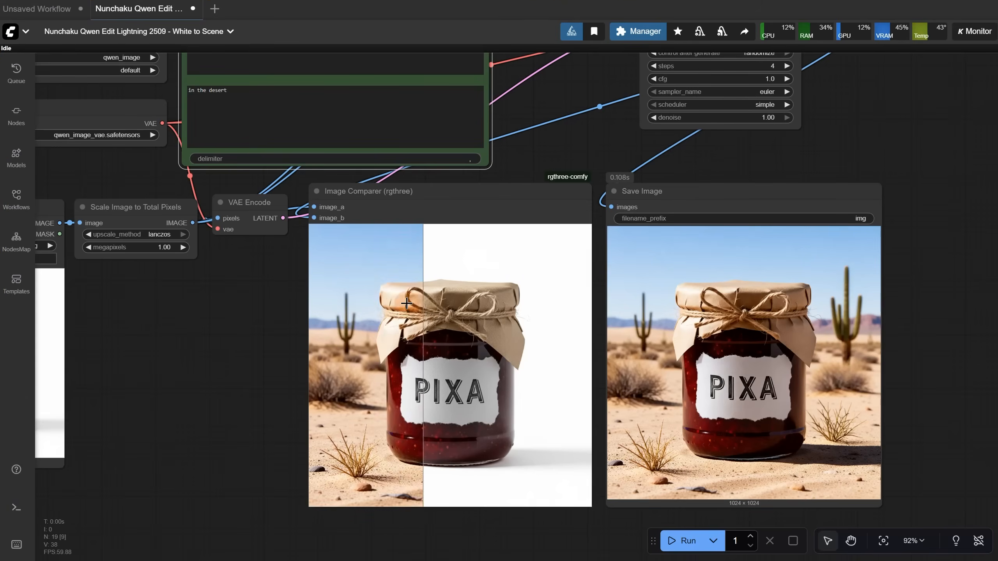
Change the jam jar's scene description to "In the hands of a woman, macro photo" and run the workflow
{"action": "double_click", "coordinate": [206, 95]}
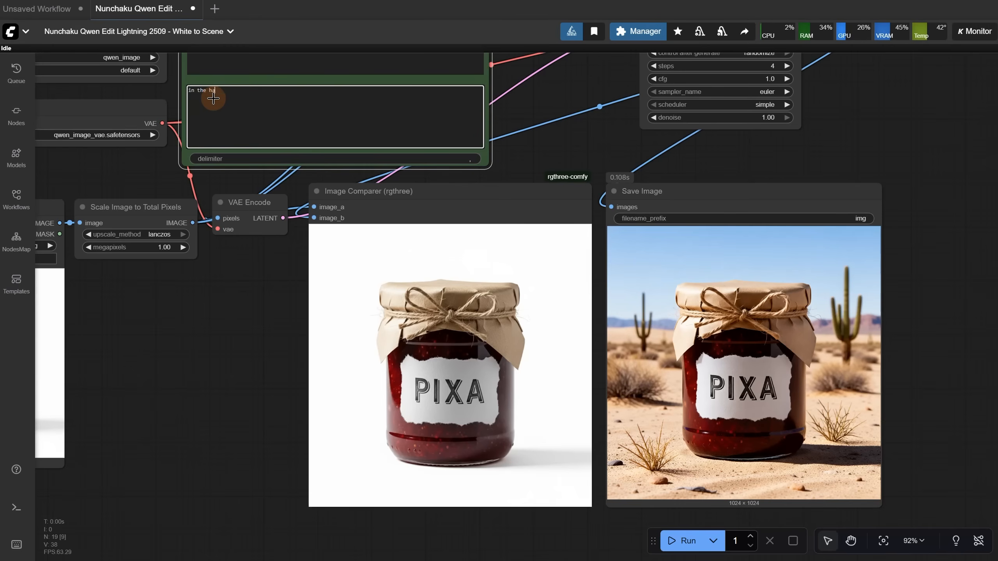
{"action": "left_click", "coordinate": [684, 541]}
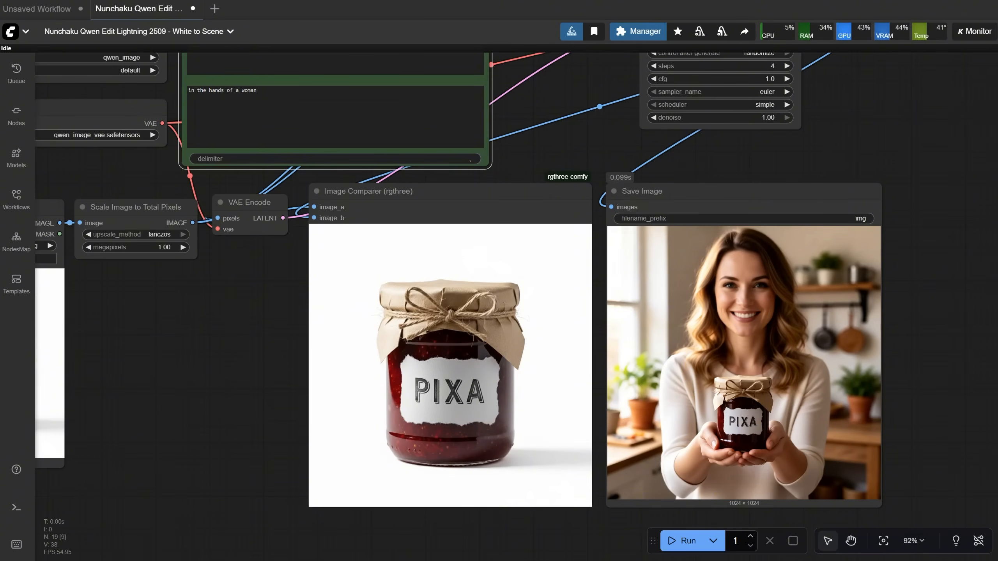
{"action": "left_click", "coordinate": [273, 100]}
{"action": "type", "text": ", macro photo"}
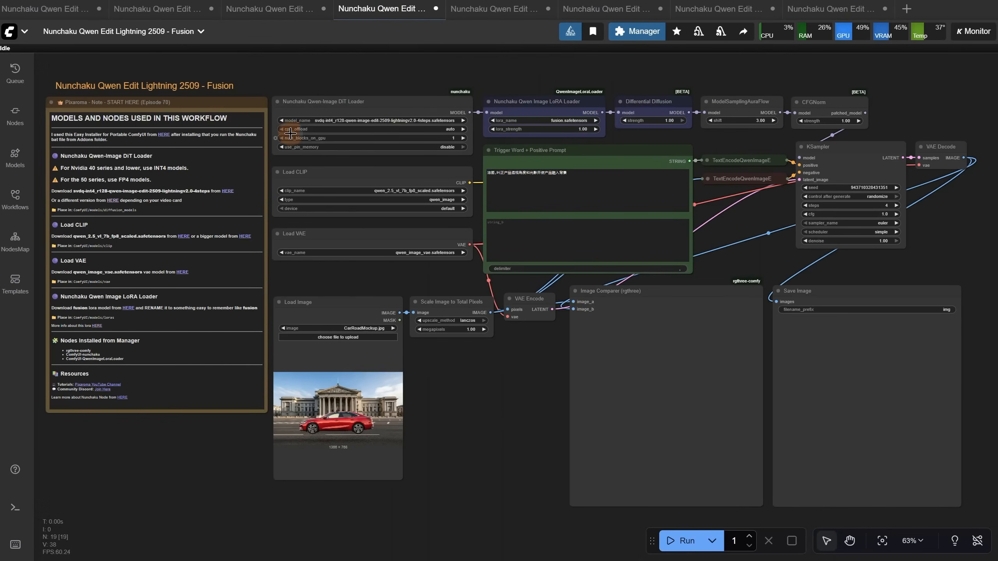
Switch to the Nunchaku Qwen Edit Lightning 2509 - Fusion workflow and review its model notes and the loaded CarRoadMockup.jpg image
{"action": "scroll", "coordinate": [174, 70], "scroll_direction": "up", "scroll_amount": 5}
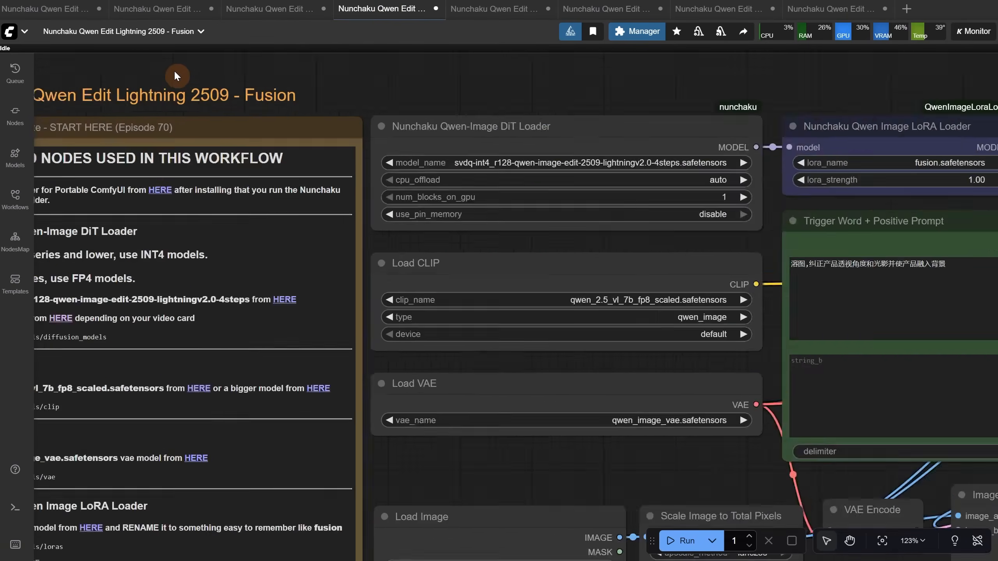
{"action": "left_click_drag", "start_coordinate": [209, 61], "coordinate": [297, 51]}
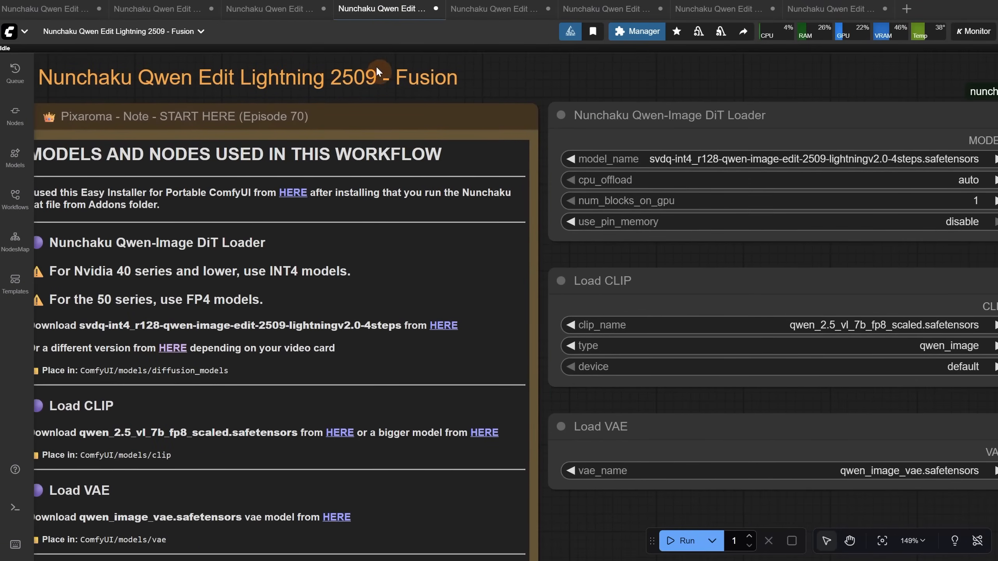
{"action": "scroll", "coordinate": [372, 96], "scroll_direction": "down", "scroll_amount": 5}
{"action": "scroll", "coordinate": [87, 338], "scroll_direction": "up", "scroll_amount": 5}
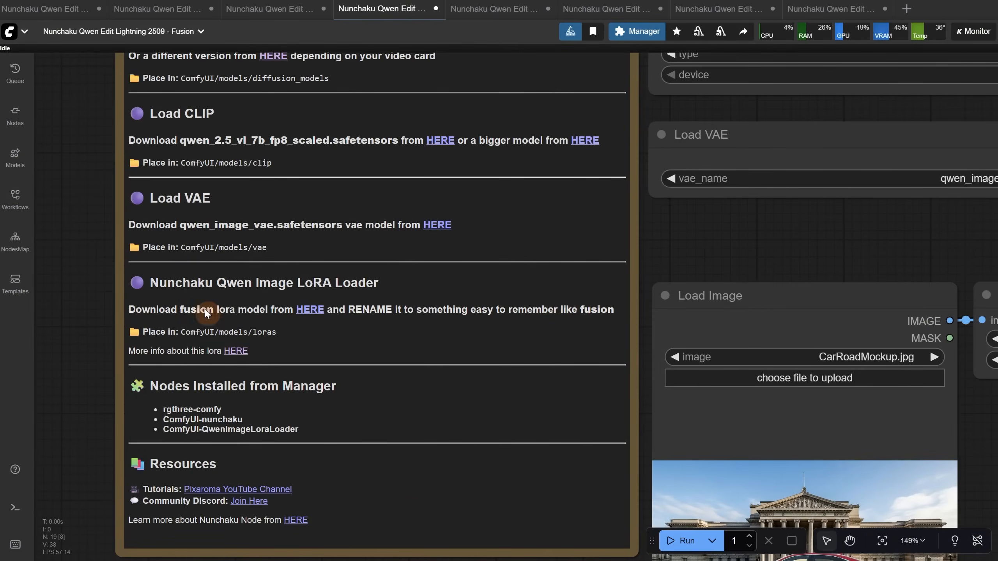
{"action": "scroll", "coordinate": [103, 336], "scroll_direction": "down", "scroll_amount": 6}
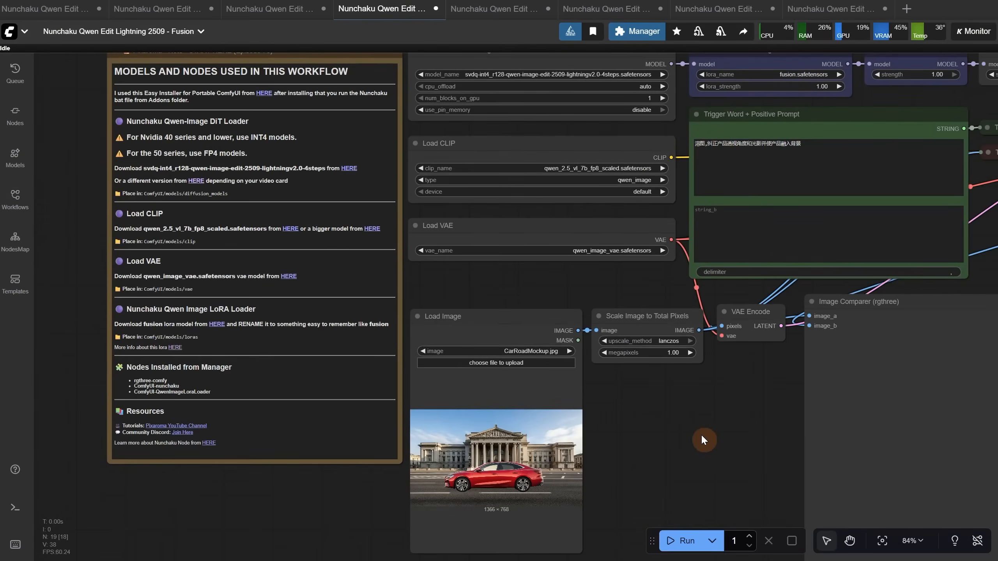
{"action": "scroll", "coordinate": [701, 433], "scroll_direction": "up", "scroll_amount": 4}
{"action": "scroll", "coordinate": [640, 389], "scroll_direction": "up", "scroll_amount": 9}
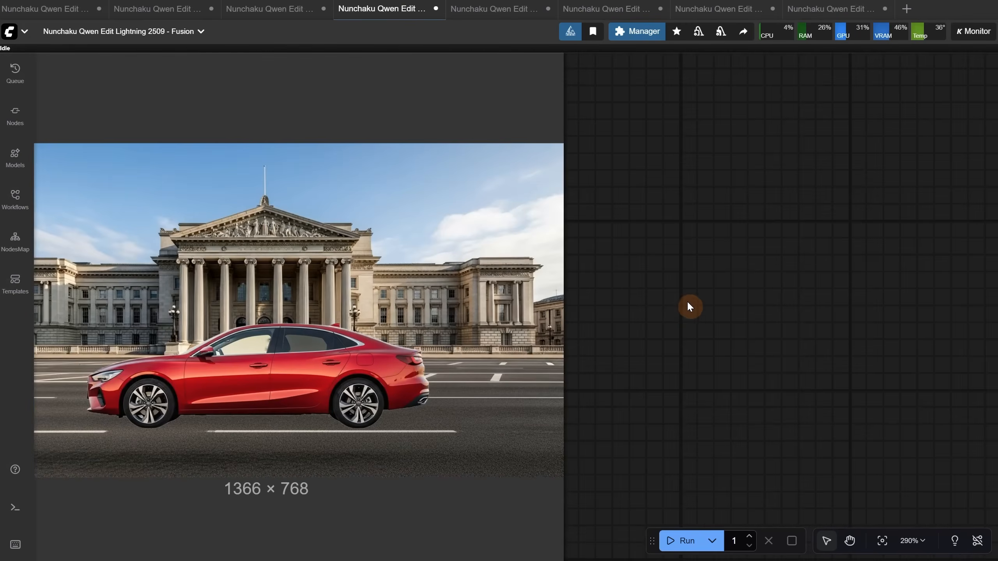
{"action": "left_click_drag", "start_coordinate": [687, 307], "coordinate": [792, 314]}
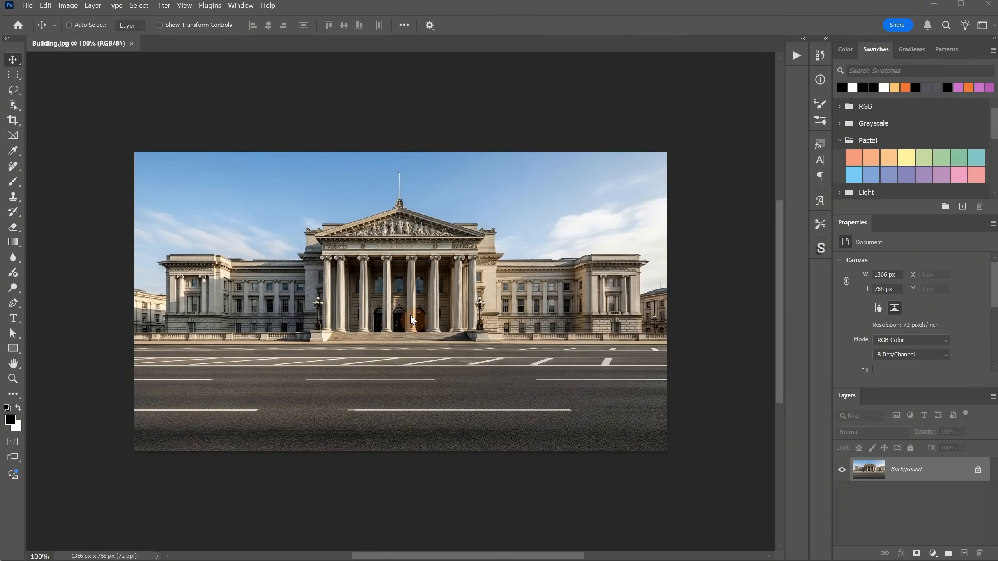
In Photoshop, place RedCarWhiteBG.jpg over the Building.jpg image and remove the car's white background with a layer mask
{"action": "left_click_drag", "start_coordinate": [997, 350], "coordinate": [473, 342]}
{"action": "key", "text": "Return"}
{"action": "left_click", "coordinate": [459, 509]}
Scale the car layer to about 77% and place it on the road in front of the building, at about X 312 px, Y 249 px
{"action": "key", "text": "ctrl+t"}
{"action": "left_click_drag", "start_coordinate": [697, 159], "coordinate": [576, 235]}
{"action": "left_click_drag", "start_coordinate": [409, 337], "coordinate": [502, 360]}
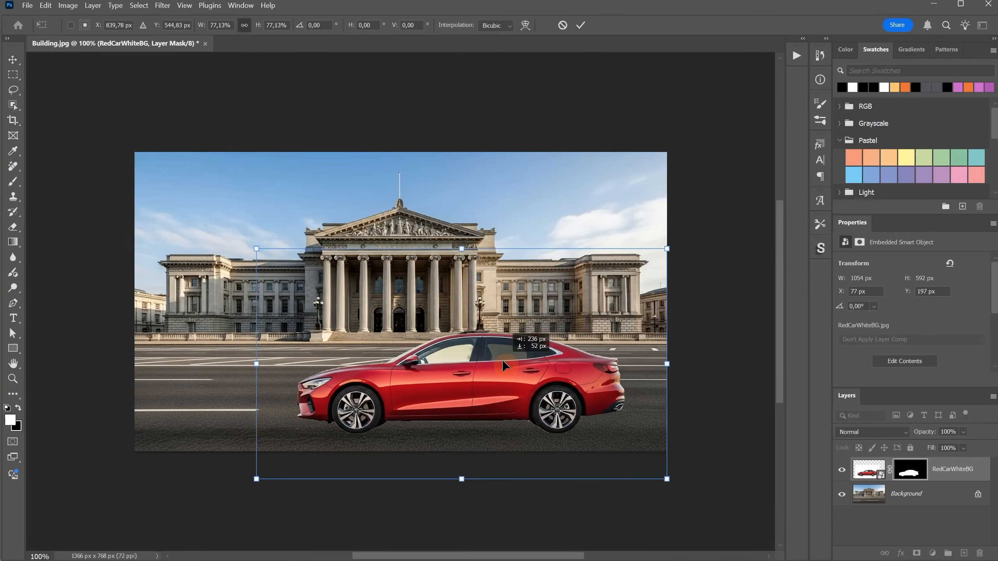
{"action": "key", "text": "Return"}
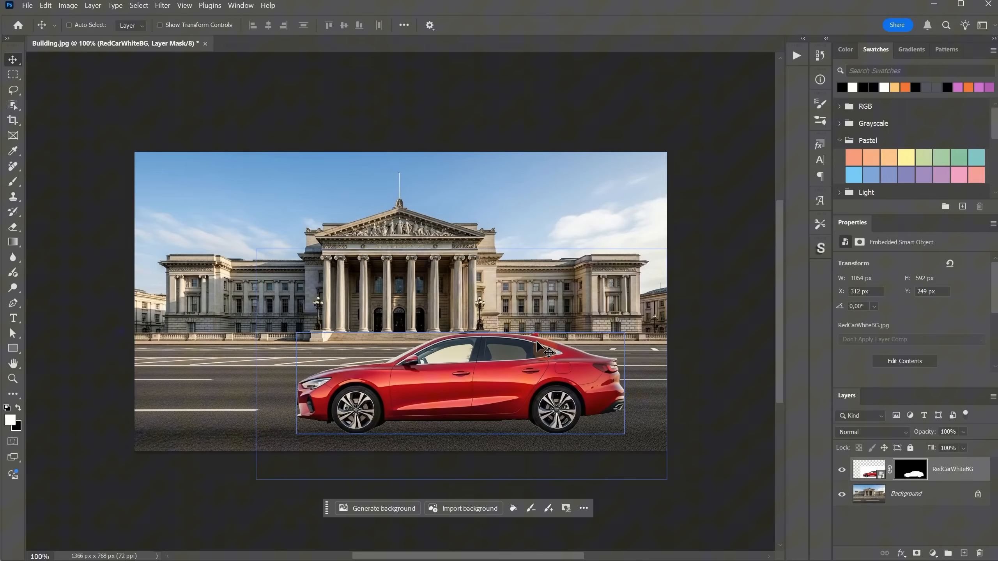
Flatten the car and building composite and paste it into the Load Image node of the Fusion workflow in ComfyUI
{"action": "right_click", "coordinate": [908, 508]}
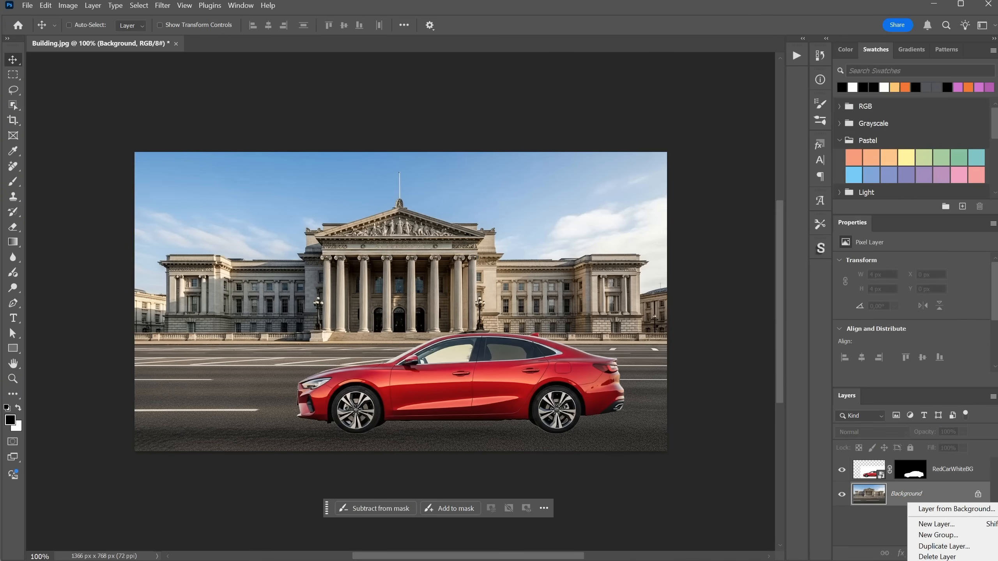
{"action": "left_click", "coordinate": [937, 560]}
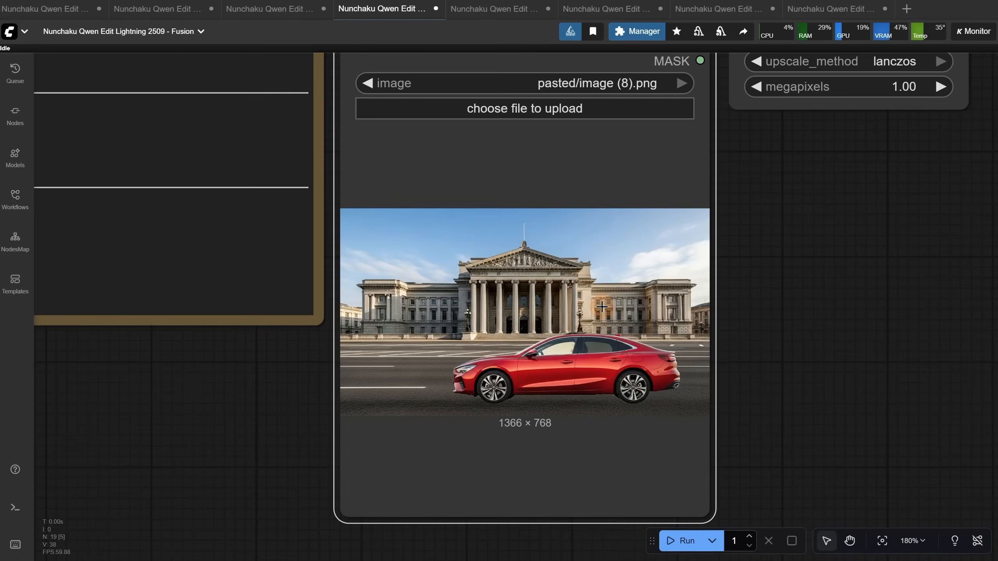
{"action": "scroll", "coordinate": [753, 262], "scroll_direction": "down", "scroll_amount": 5}
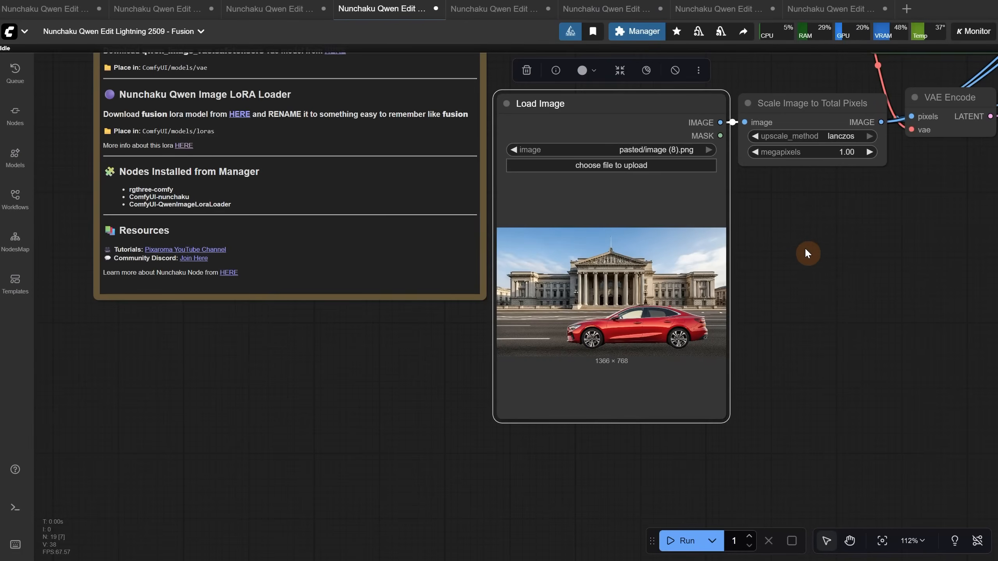
Try replacing the Chinese trigger text with the English version beginning "Blend the images together, correct the product's perspective and lighting", and undo the replacement
{"action": "left_click_drag", "start_coordinate": [843, 236], "coordinate": [395, 477]}
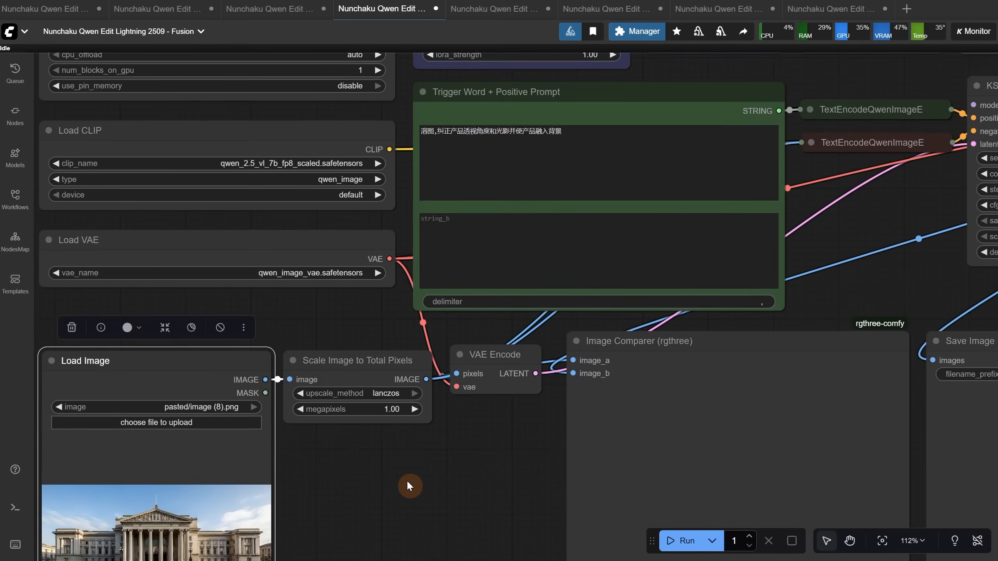
{"action": "left_click", "coordinate": [774, 165]}
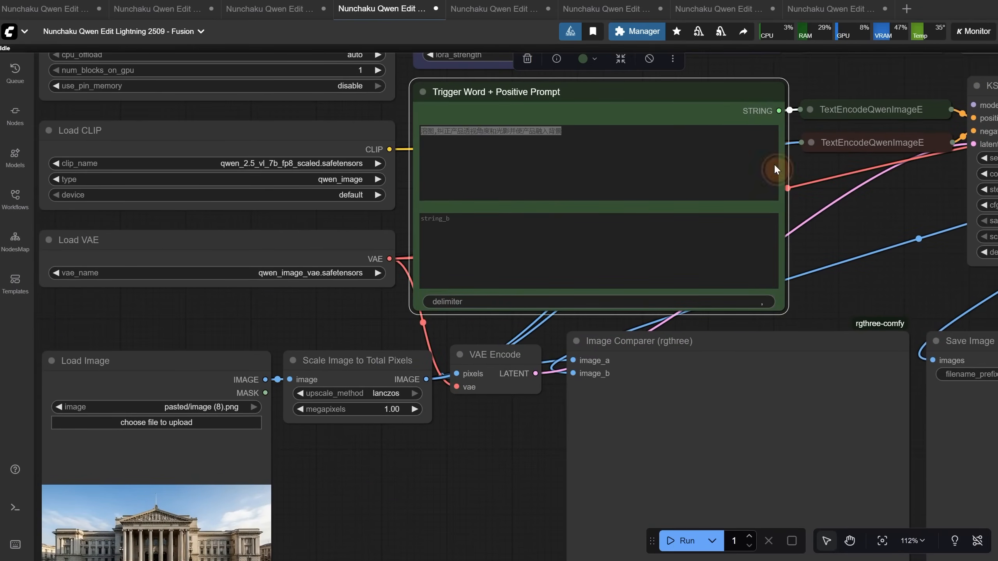
{"action": "triple_click", "coordinate": [623, 134]}
{"action": "type", "text": "Blend the images together, correct the product’s perspective and lighting, and integrate the product naturally into the background."}
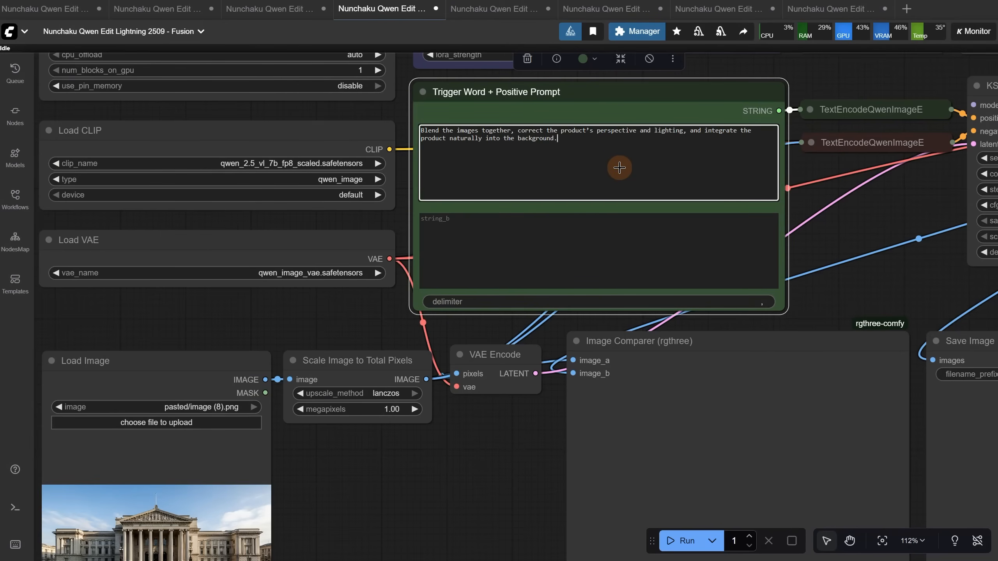
{"action": "key", "text": "ctrl+z"}
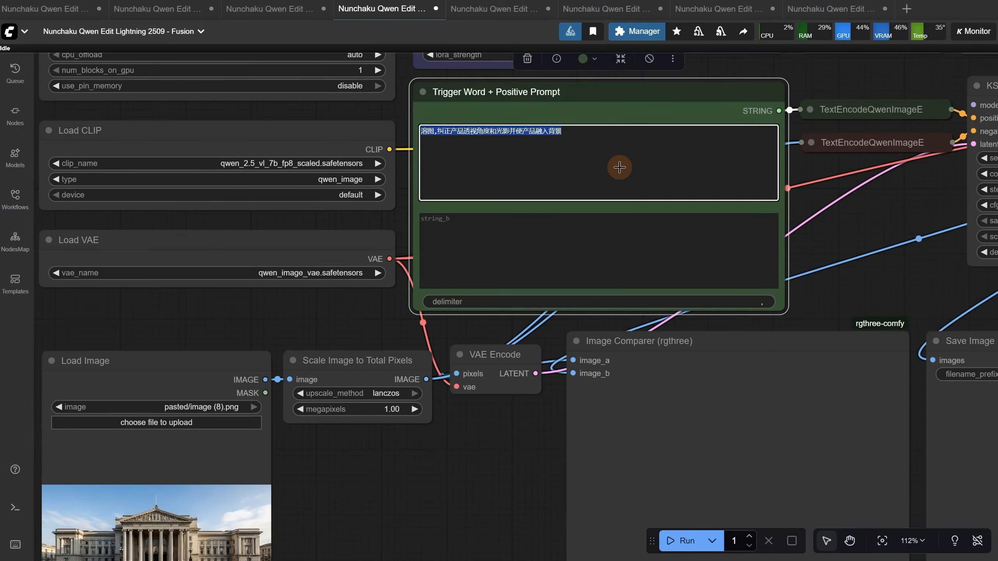
Run the Fusion workflow on the car composite and compare the blended result with the original in the Image Comparer
{"action": "left_click", "coordinate": [677, 541]}
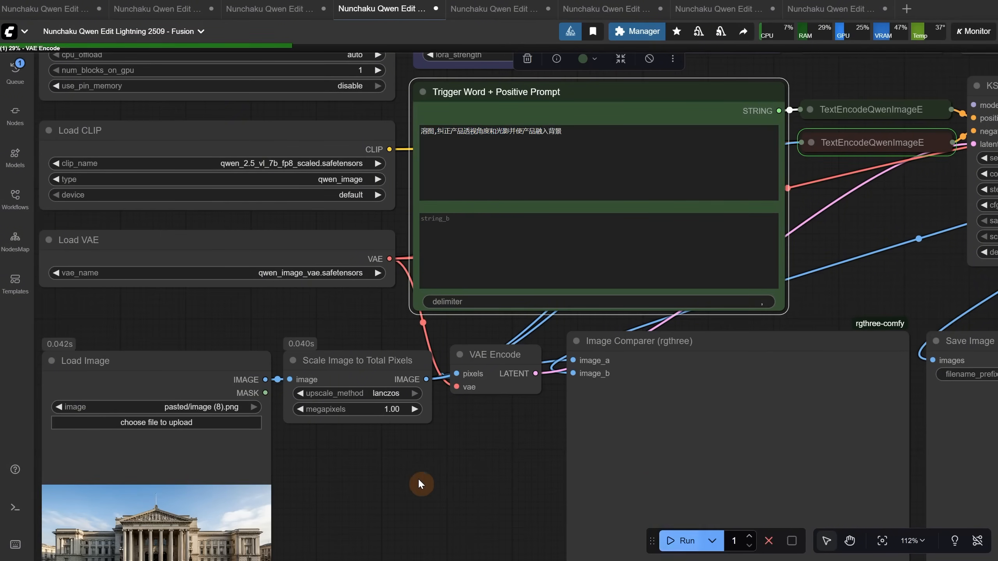
{"action": "left_click_drag", "start_coordinate": [436, 436], "coordinate": [428, 281]}
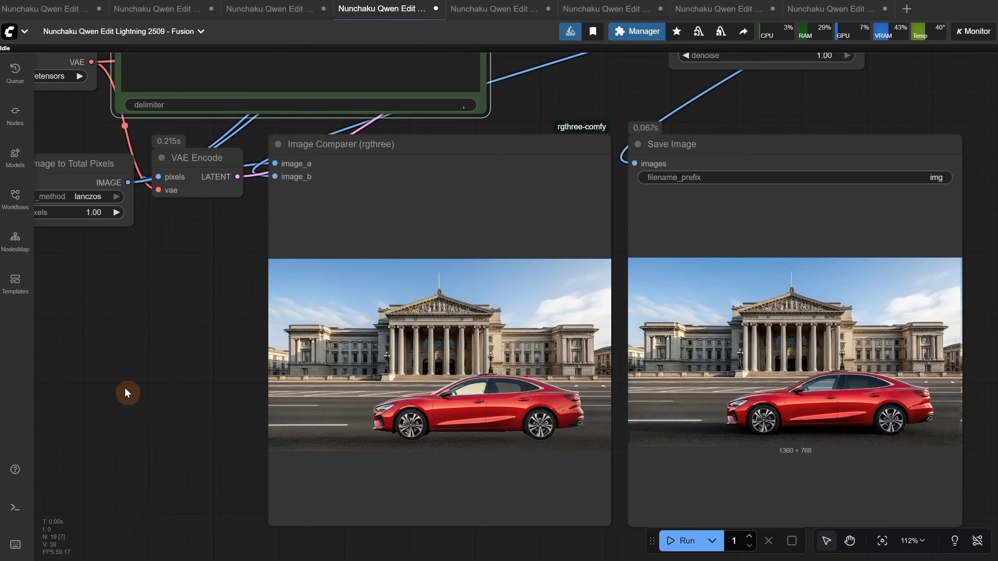
{"action": "scroll", "coordinate": [145, 385], "scroll_direction": "up", "scroll_amount": 4}
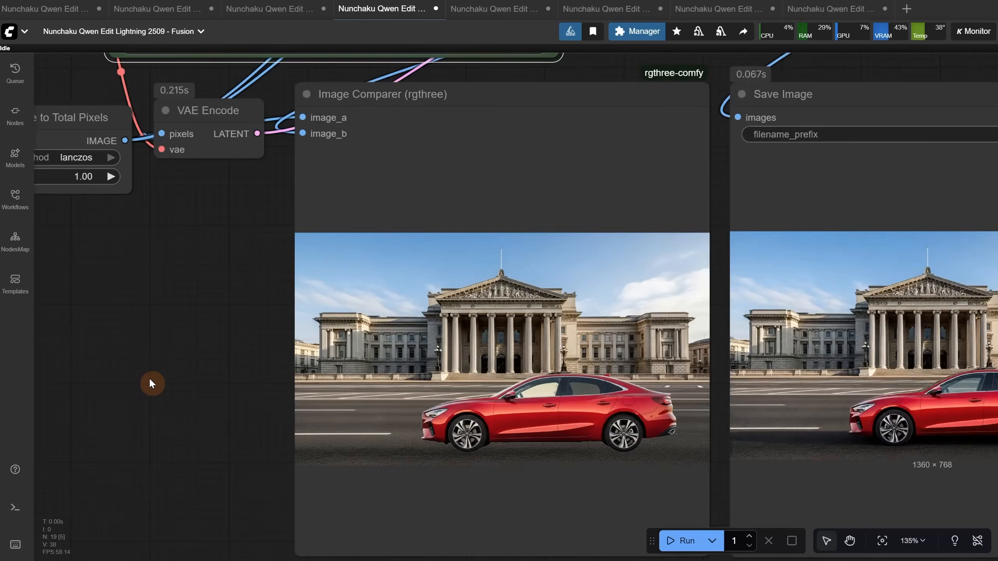
{"action": "left_click_drag", "start_coordinate": [183, 347], "coordinate": [0, 234]}
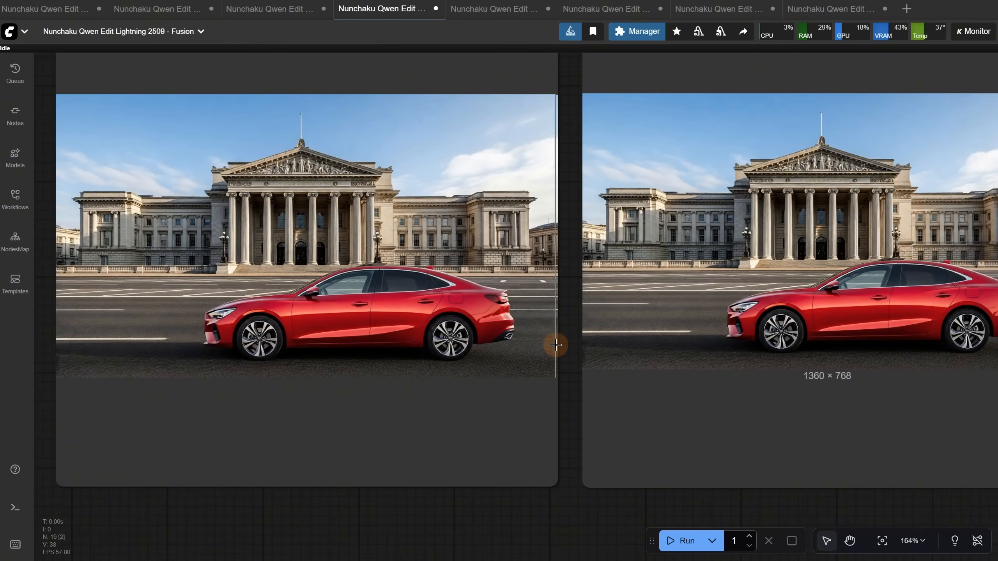
{"action": "scroll", "coordinate": [397, 299], "scroll_direction": "up", "scroll_amount": 6}
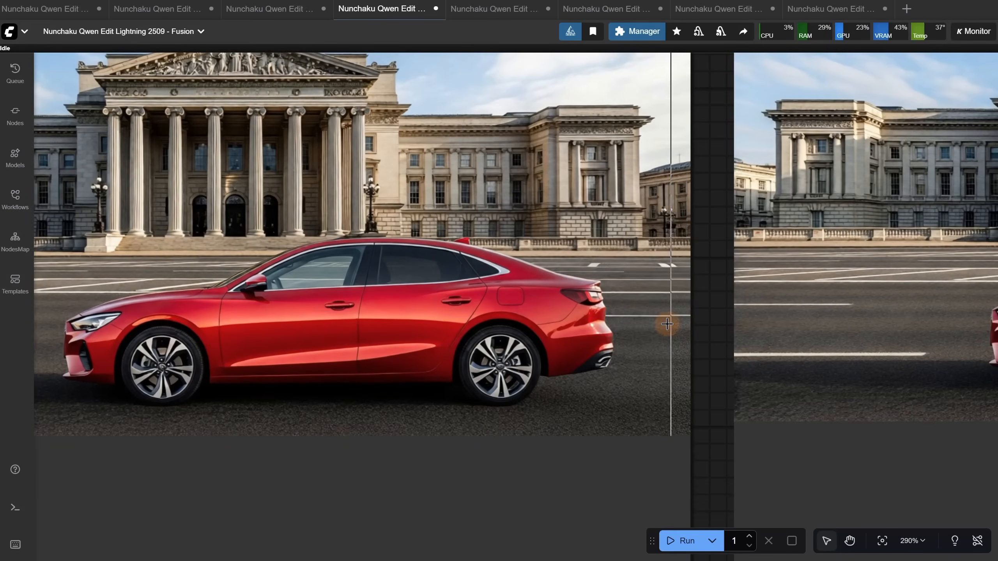
{"action": "scroll", "coordinate": [682, 317], "scroll_direction": "down", "scroll_amount": 8}
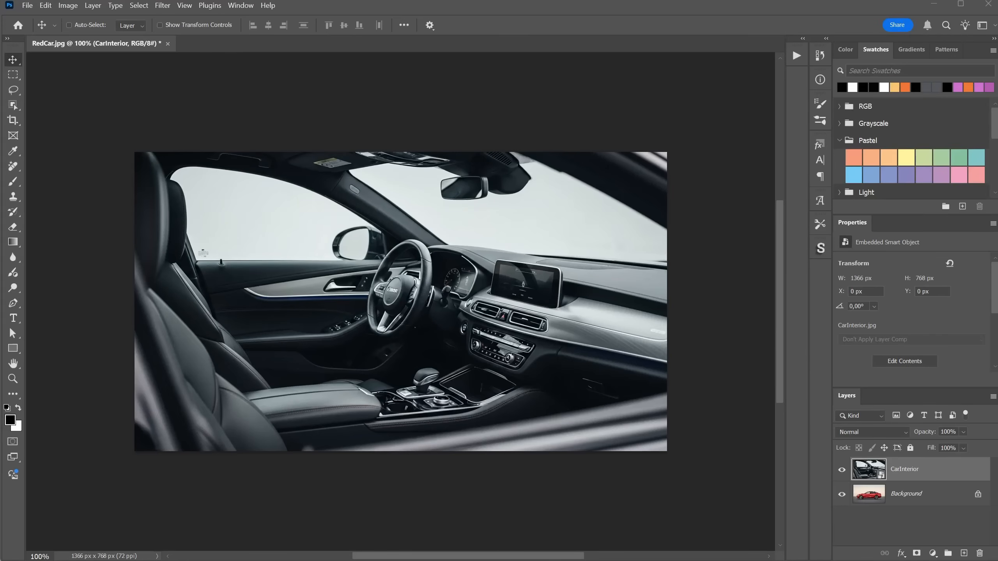
Place the Jam on white image over the car interior and remove its white background
{"action": "left_click_drag", "start_coordinate": [857, 15], "coordinate": [422, 356]}
{"action": "key", "text": "Return"}
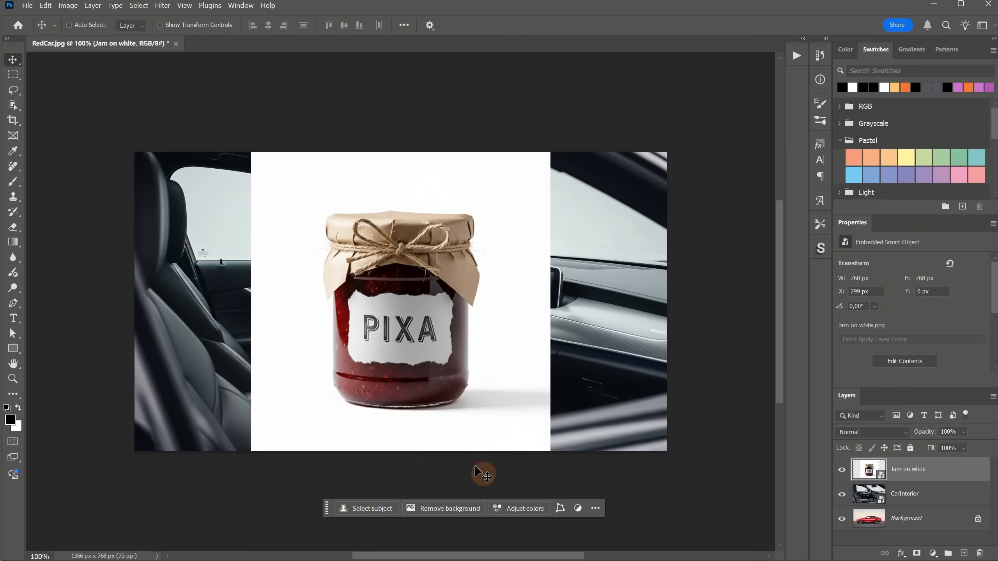
{"action": "left_click", "coordinate": [454, 508]}
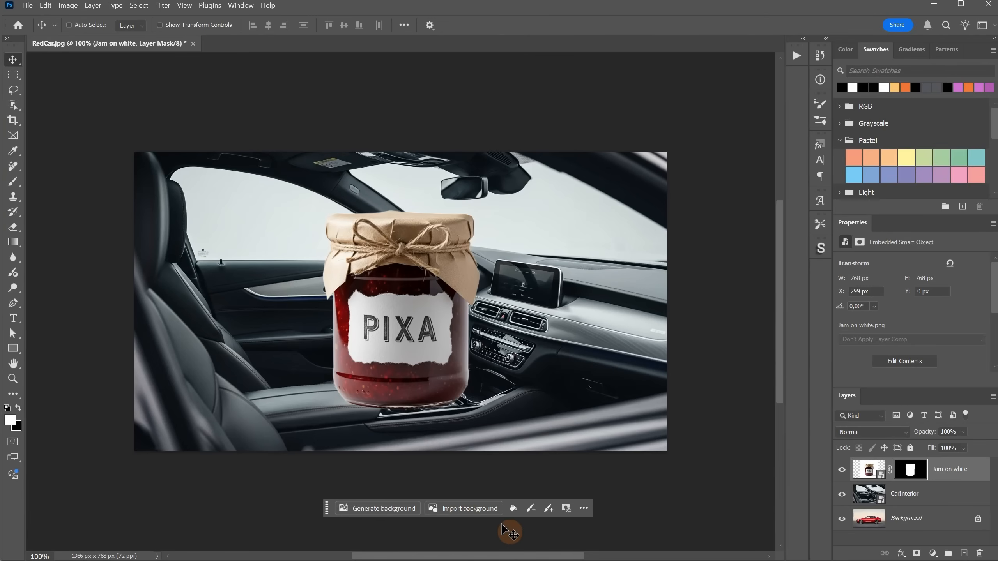
Scale the jam jar layer to about 288 × 288 px and place it on the car's armrest, at about X 349 px, Y 395 px
{"action": "left_click_drag", "start_coordinate": [420, 330], "coordinate": [336, 331]}
{"action": "key", "text": "ctrl+t"}
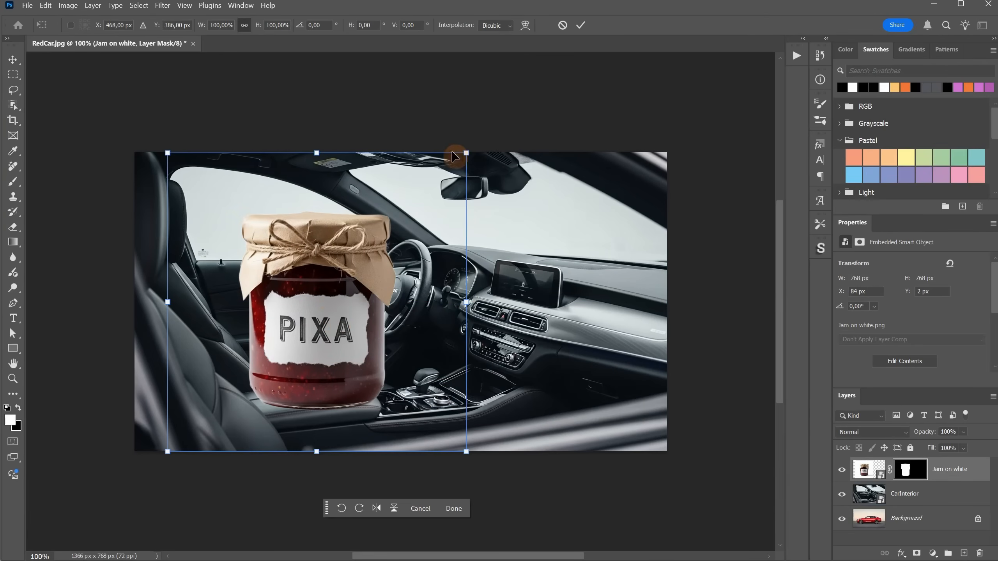
{"action": "left_click_drag", "start_coordinate": [469, 152], "coordinate": [301, 297]}
{"action": "left_click_drag", "start_coordinate": [255, 372], "coordinate": [335, 346]}
{"action": "left_click_drag", "start_coordinate": [388, 283], "coordinate": [358, 312]}
{"action": "left_click_drag", "start_coordinate": [297, 369], "coordinate": [321, 367]}
{"action": "key", "text": "Return"}
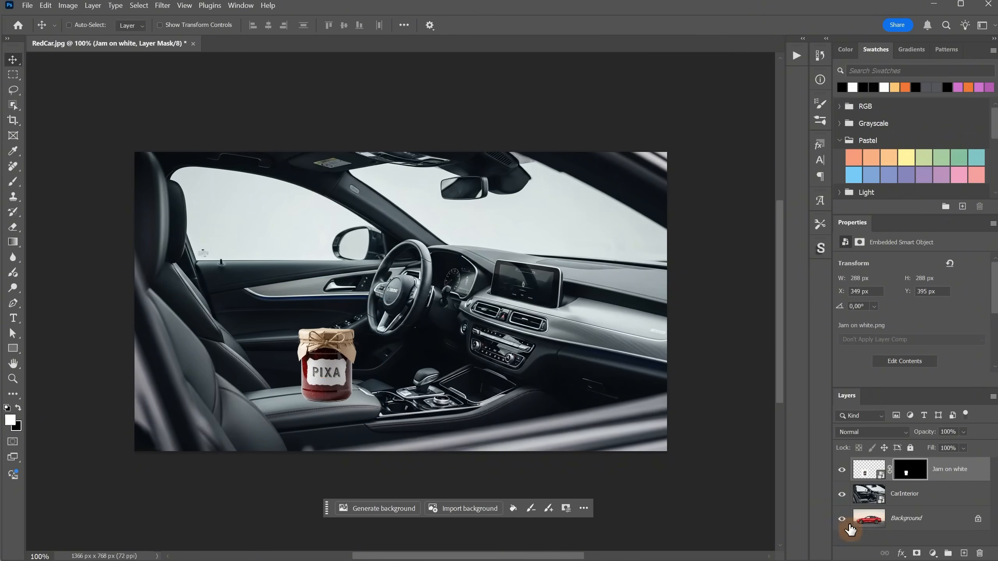
Flatten the jam jar and car interior composite and paste it into the Load Image node of the Fusion workflow in ComfyUI
{"action": "right_click", "coordinate": [909, 523]}
{"action": "left_click", "coordinate": [951, 557]}
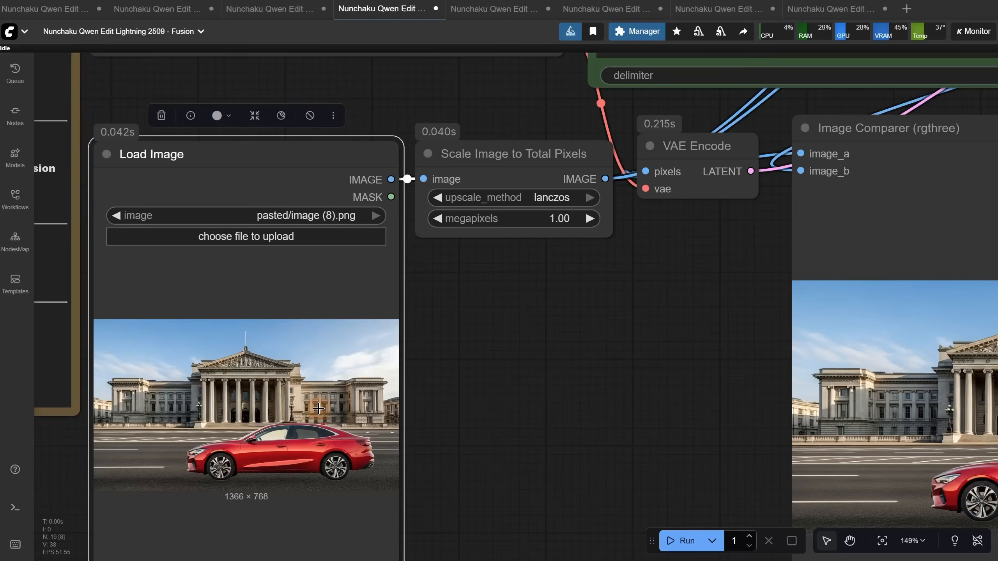
{"action": "key", "text": "ctrl+v"}
Run the Fusion workflow on the jar composite and compare the blended result with the original
{"action": "left_click", "coordinate": [671, 540]}
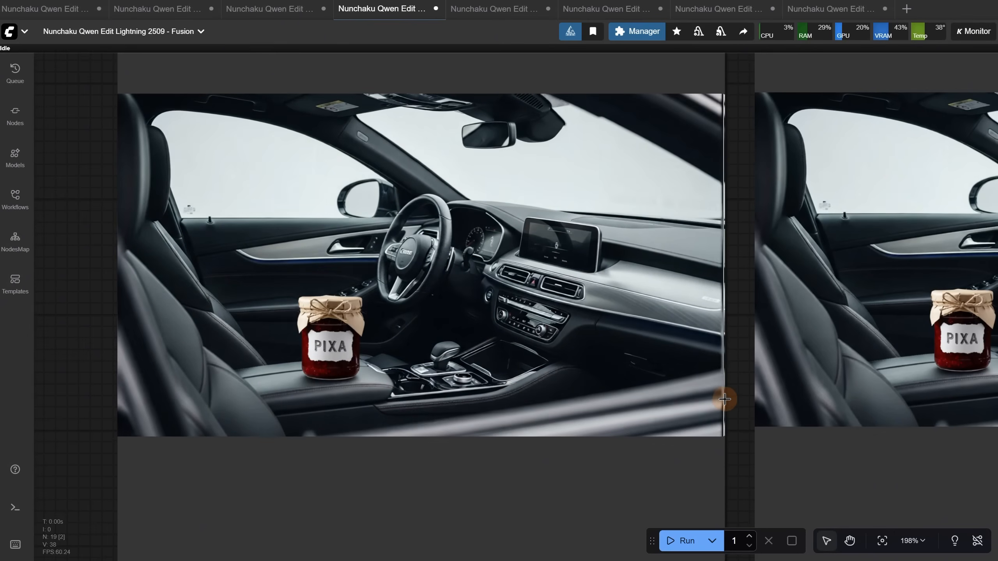
{"action": "scroll", "coordinate": [740, 432], "scroll_direction": "down", "scroll_amount": 5}
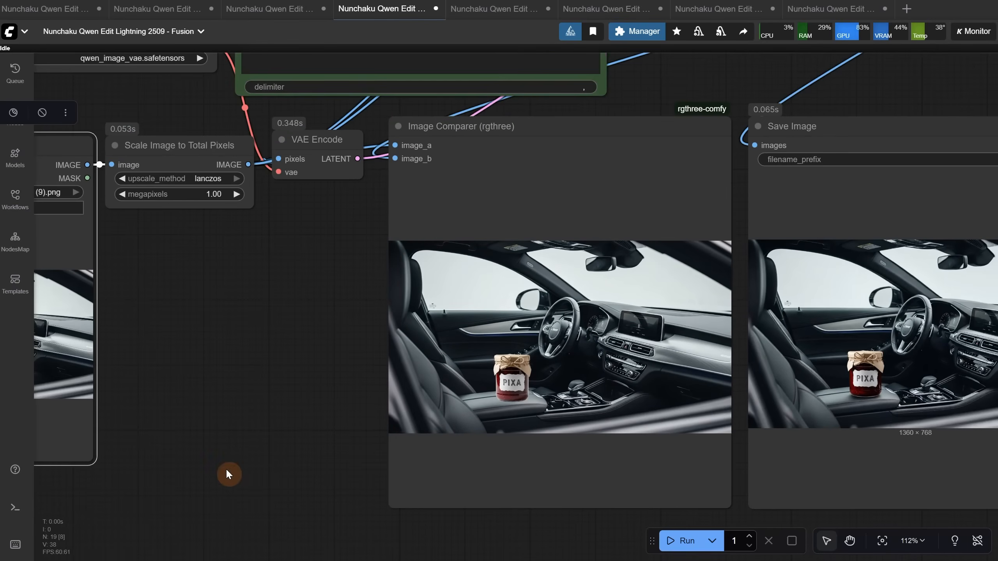
Open the Light Restoration workflow and examine its LoRA download notes, loader nodes and input portrait
{"action": "left_click", "coordinate": [488, 9]}
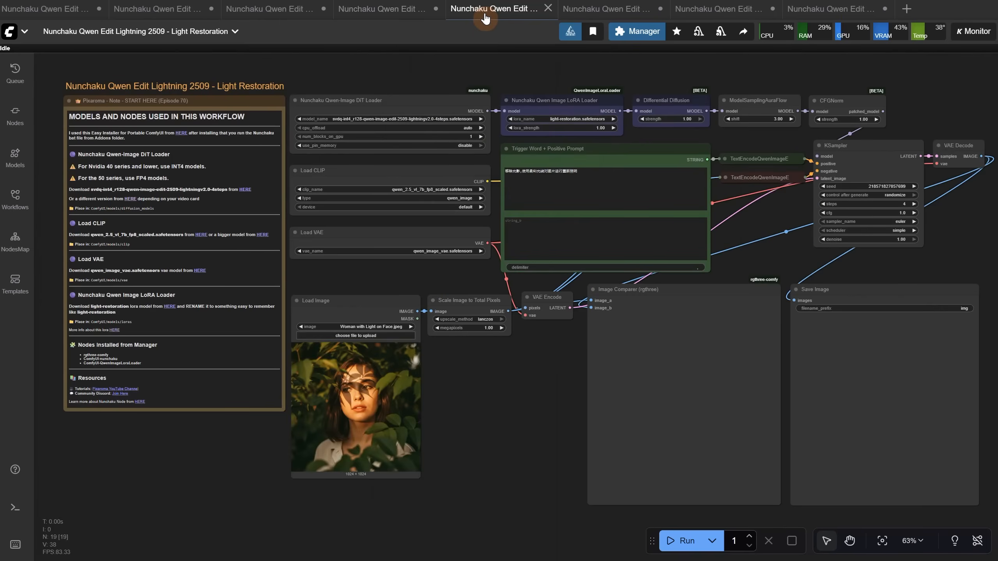
{"action": "scroll", "coordinate": [218, 64], "scroll_direction": "up", "scroll_amount": 3}
{"action": "scroll", "coordinate": [218, 61], "scroll_direction": "up", "scroll_amount": 1}
{"action": "left_click_drag", "start_coordinate": [209, 62], "coordinate": [296, 39]}
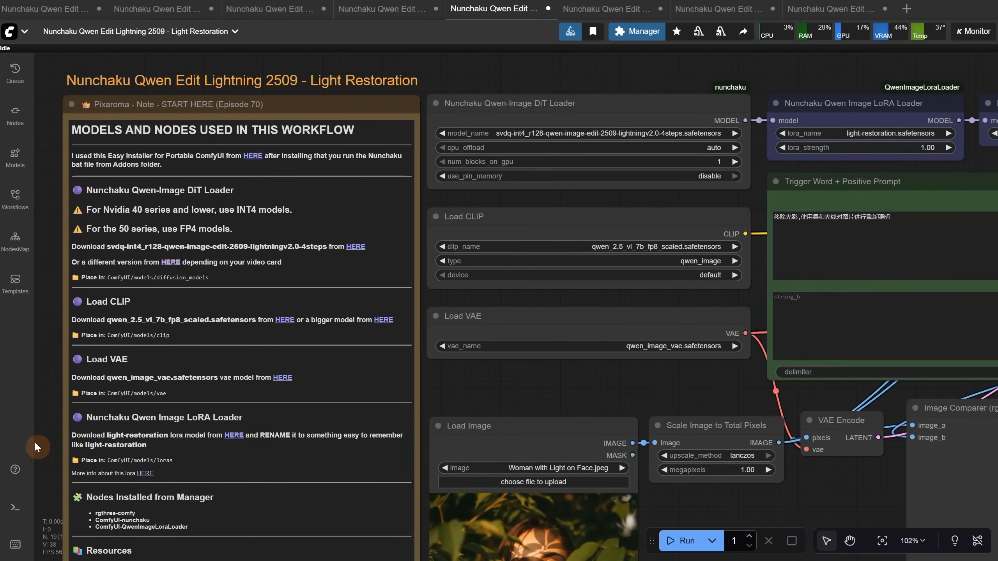
{"action": "scroll", "coordinate": [35, 442], "scroll_direction": "up", "scroll_amount": 4}
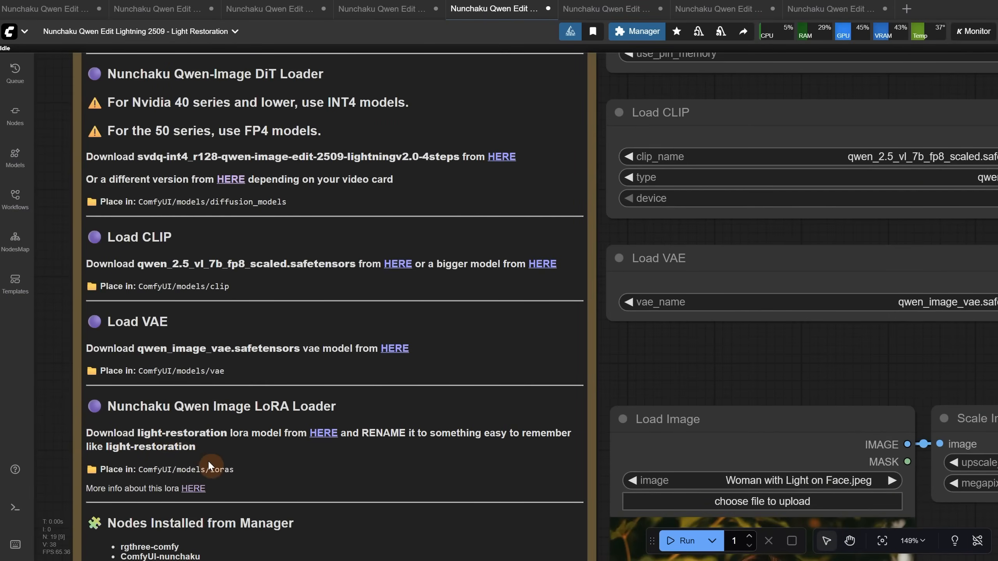
{"action": "scroll", "coordinate": [464, 400], "scroll_direction": "down", "scroll_amount": 4}
{"action": "left_click_drag", "start_coordinate": [718, 352], "coordinate": [334, 394]}
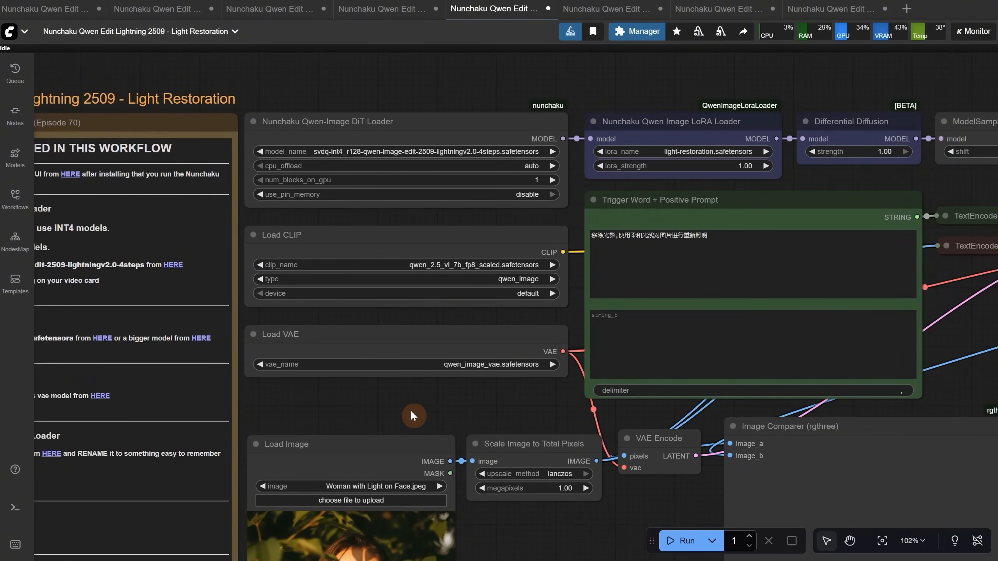
{"action": "left_click_drag", "start_coordinate": [412, 416], "coordinate": [404, 175]}
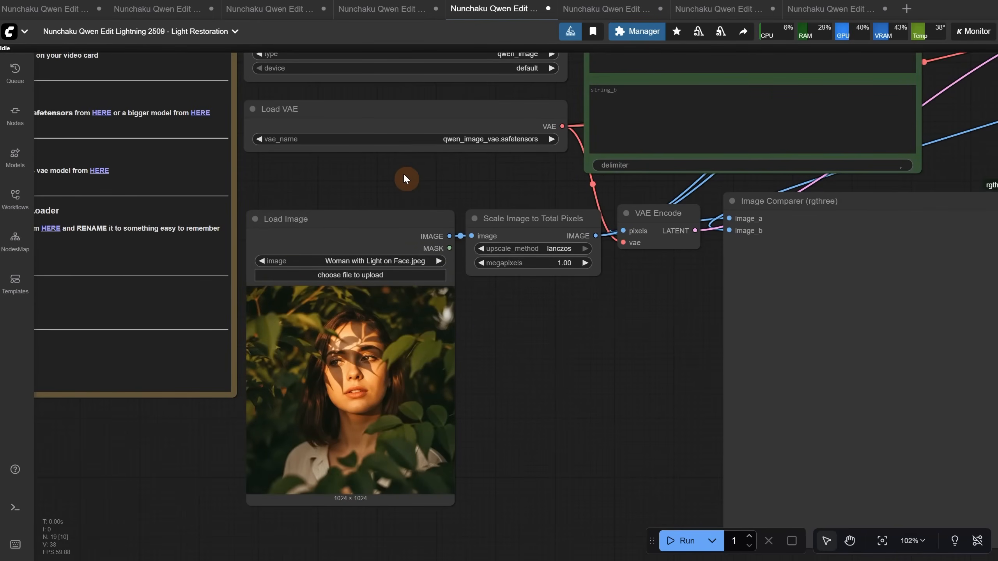
{"action": "left_click_drag", "start_coordinate": [403, 174], "coordinate": [334, 379]}
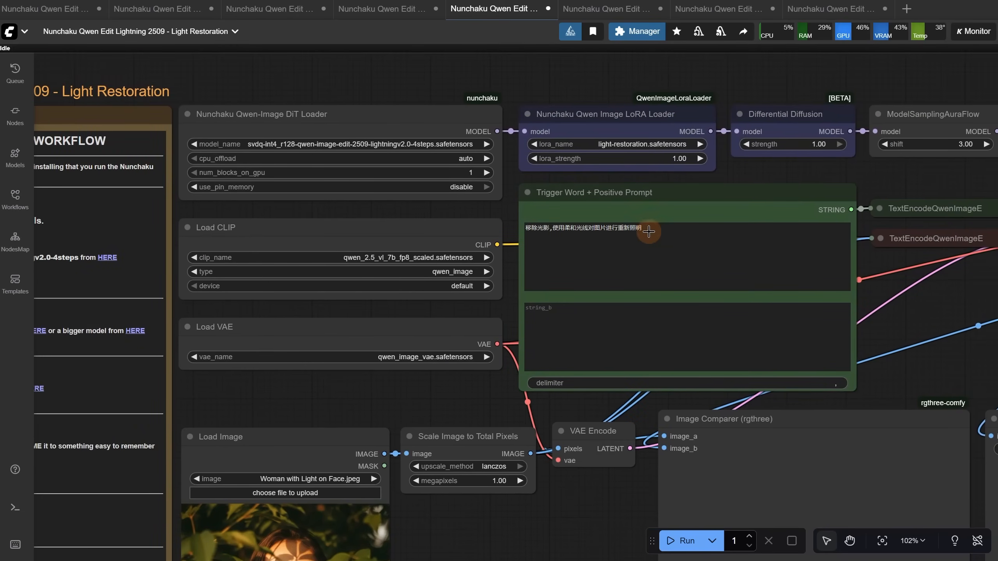
Try replacing the Chinese trigger text with "Remove the existing lighting and shadows, and relight the image using soft light." and undo the replacement
{"action": "triple_click", "coordinate": [669, 232]}
{"action": "type", "text": "Remove the existing lighting and shadows, and relight the image using soft light."}
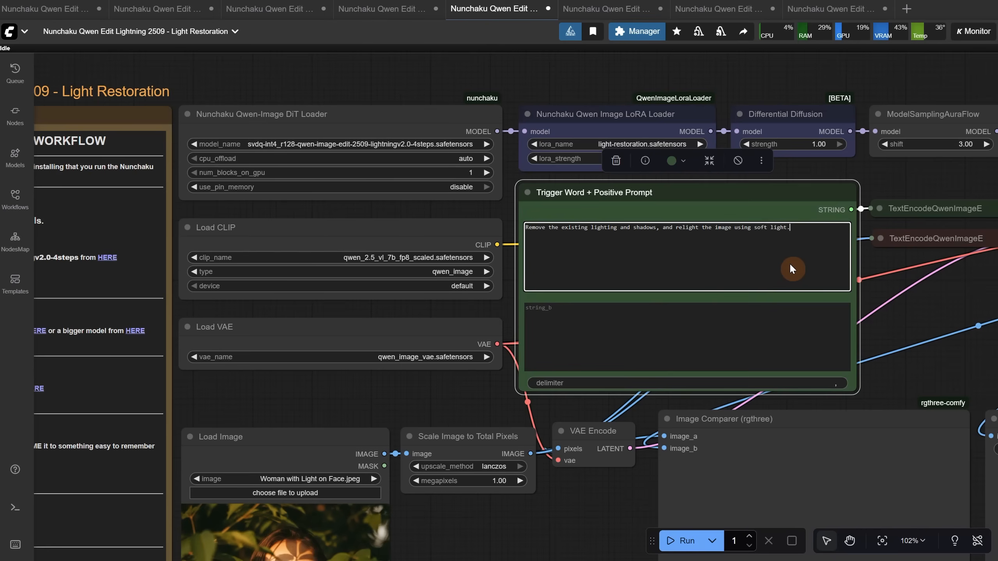
{"action": "key", "text": "ctrl+z"}
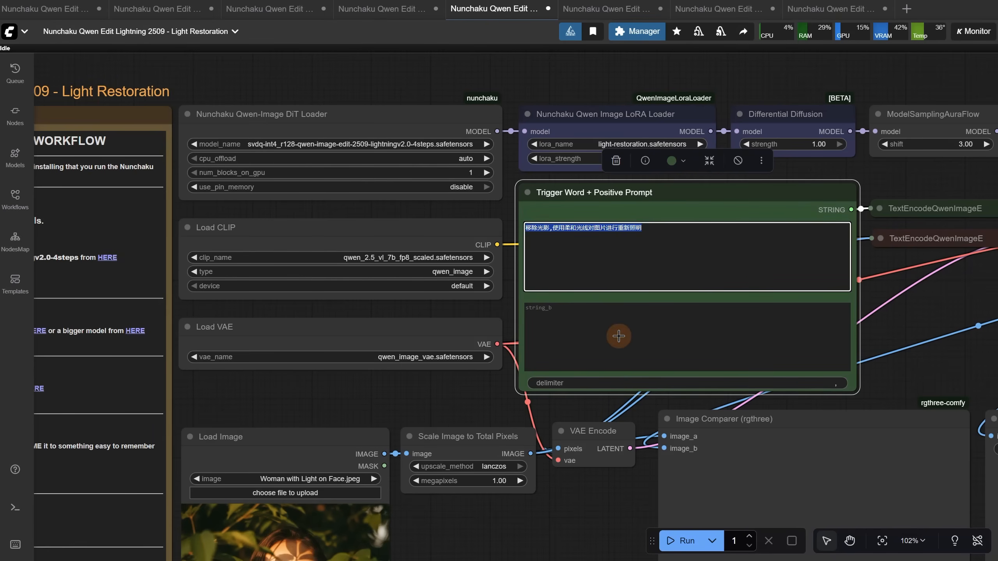
Run the Light Restoration workflow on Woman with Light on Face.jpeg
{"action": "scroll", "coordinate": [514, 353], "scroll_direction": "down", "scroll_amount": 5}
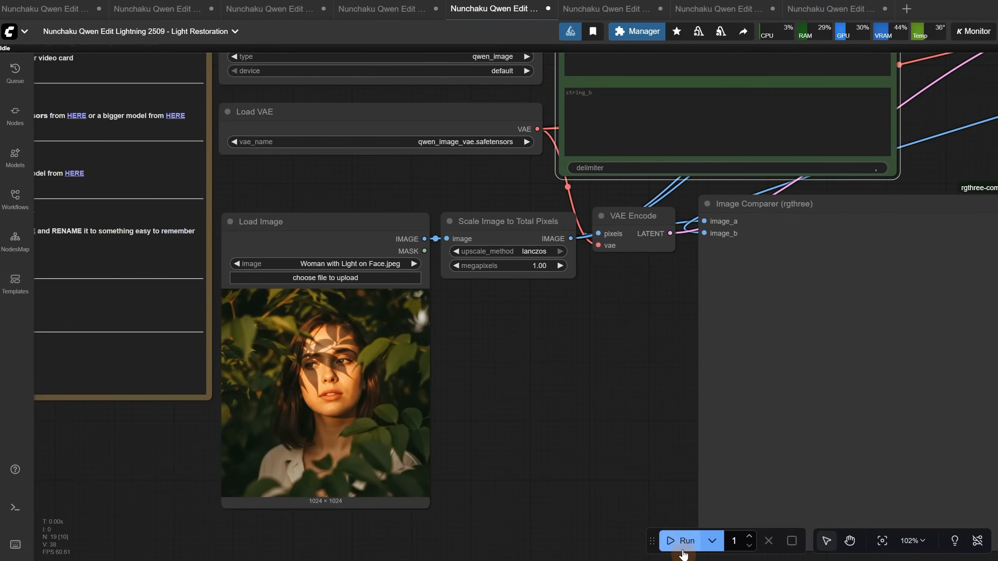
{"action": "left_click", "coordinate": [682, 541]}
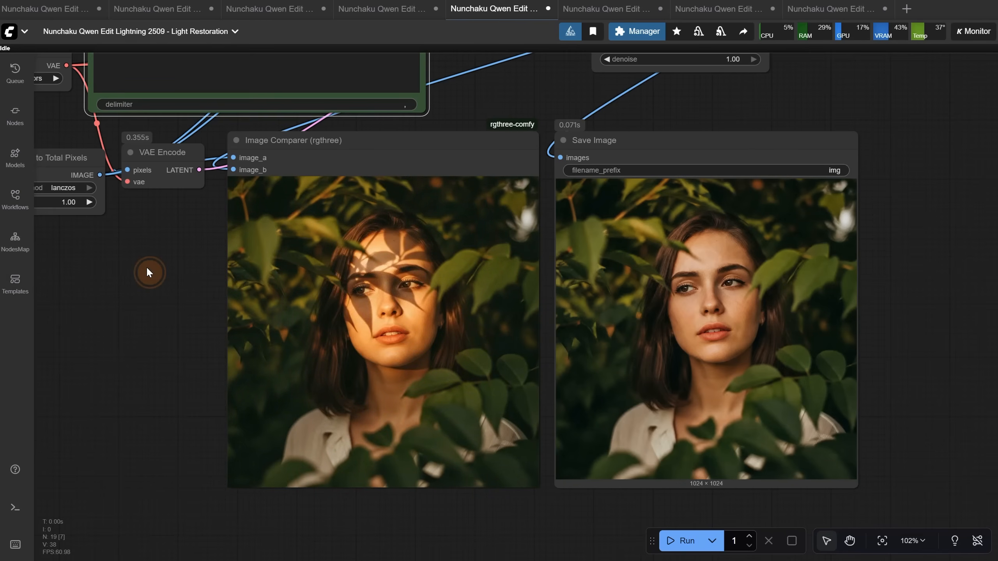
Load Woman Underwater Light.jpg as the input image and run the Light Restoration workflow on it
{"action": "left_click_drag", "start_coordinate": [149, 272], "coordinate": [656, 315]}
{"action": "left_click", "coordinate": [385, 266]}
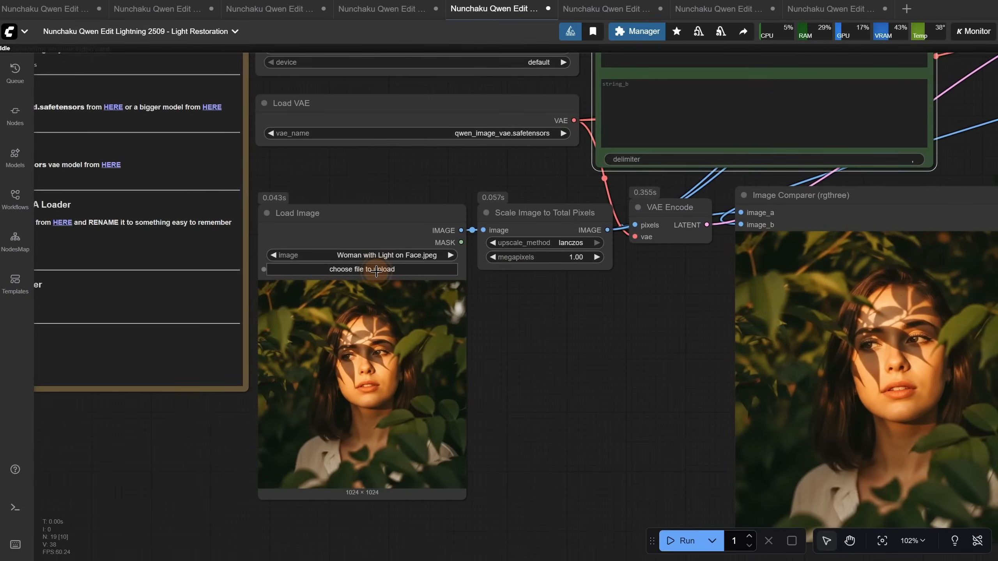
{"action": "double_click", "coordinate": [74, 222]}
{"action": "left_click", "coordinate": [682, 542]}
{"action": "scroll", "coordinate": [382, 361], "scroll_direction": "up", "scroll_amount": 6}
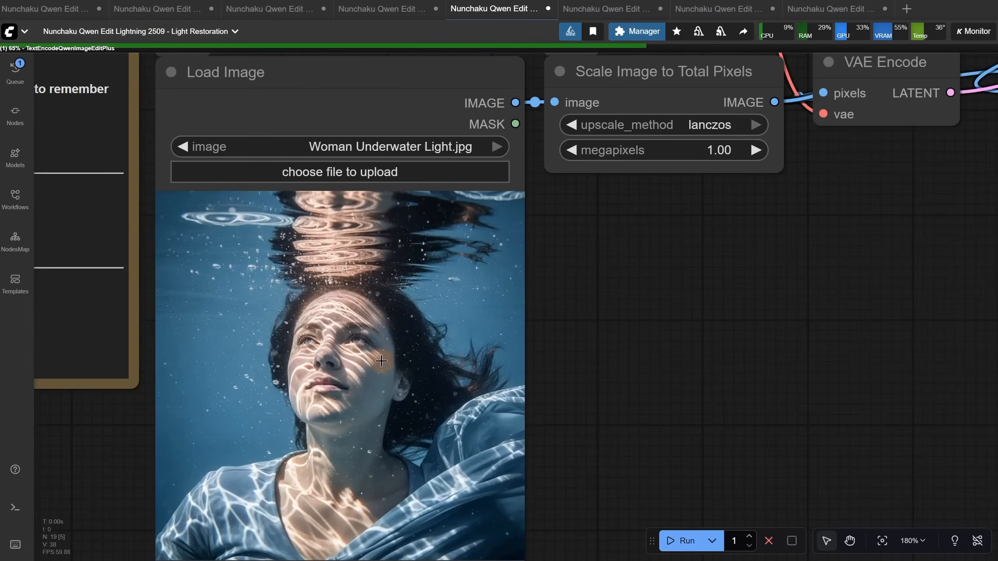
Compare the relit underwater portrait with the original in the Image Comparer
{"action": "scroll", "coordinate": [389, 361], "scroll_direction": "down", "scroll_amount": 5}
{"action": "scroll", "coordinate": [648, 357], "scroll_direction": "down", "scroll_amount": 4}
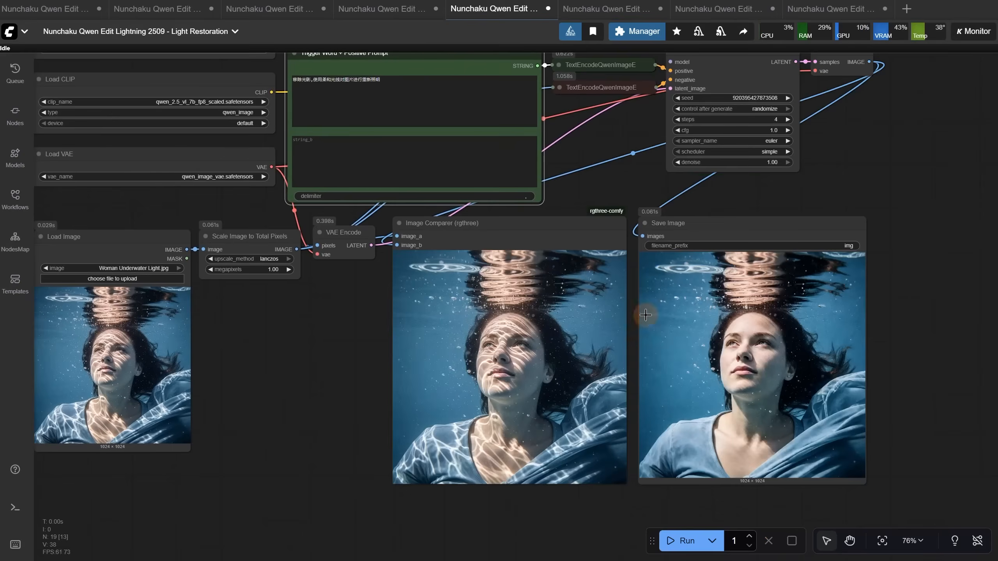
{"action": "scroll", "coordinate": [408, 397], "scroll_direction": "up", "scroll_amount": 7}
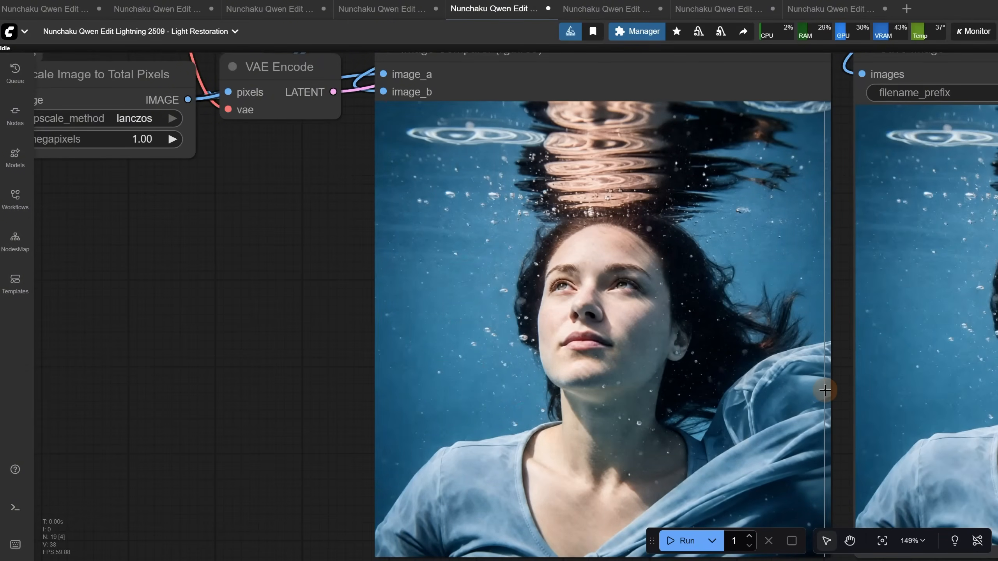
{"action": "scroll", "coordinate": [826, 387], "scroll_direction": "down", "scroll_amount": 5}
{"action": "left_click_drag", "start_coordinate": [485, 386], "coordinate": [448, 479]}
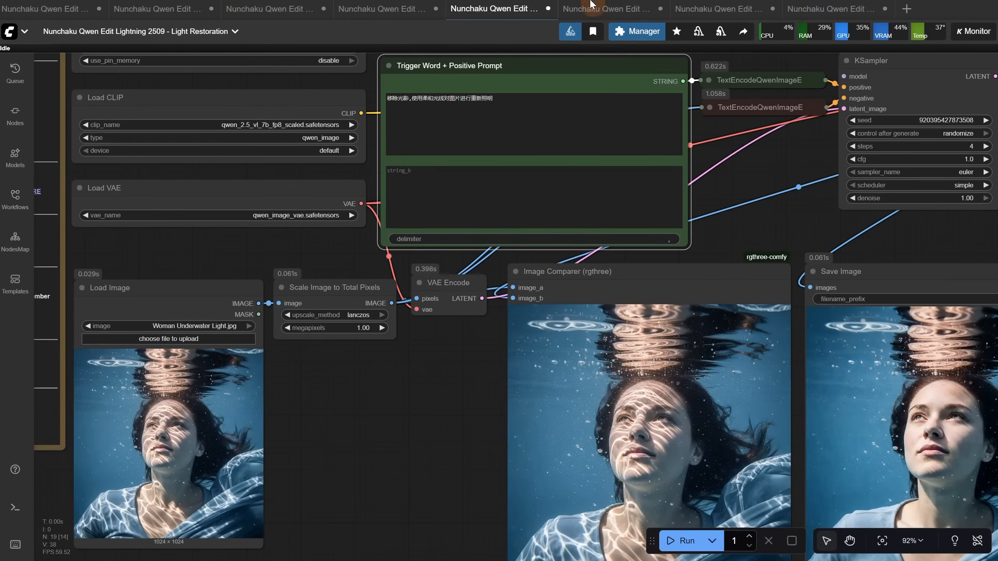
Open the Remove Lora workflow and examine its notes on the qwen_edit_2509_ObjectRemovalAlpha LoRA
{"action": "left_click", "coordinate": [592, 13]}
{"action": "scroll", "coordinate": [461, 54], "scroll_direction": "up", "scroll_amount": 6}
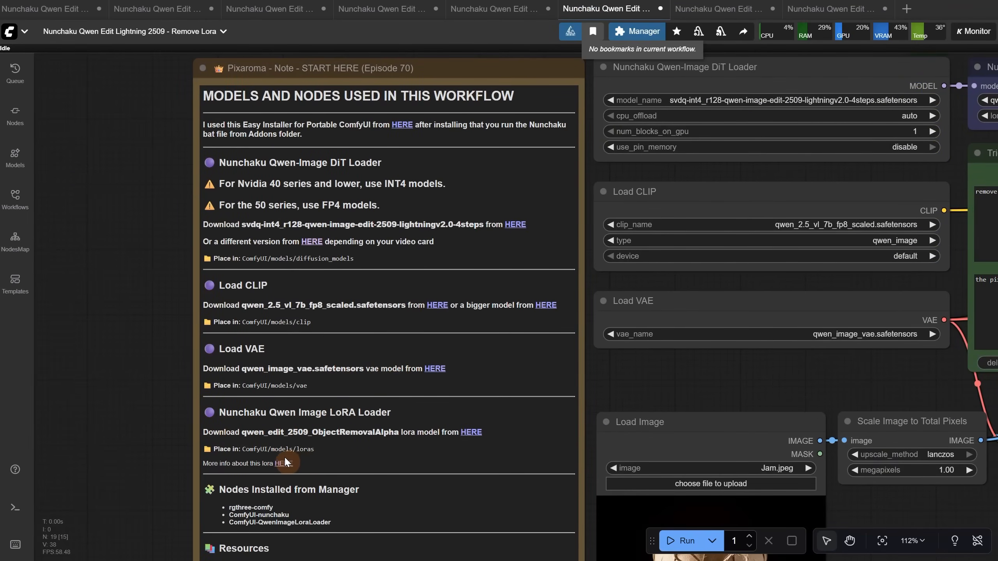
{"action": "scroll", "coordinate": [149, 306], "scroll_direction": "down", "scroll_amount": 5}
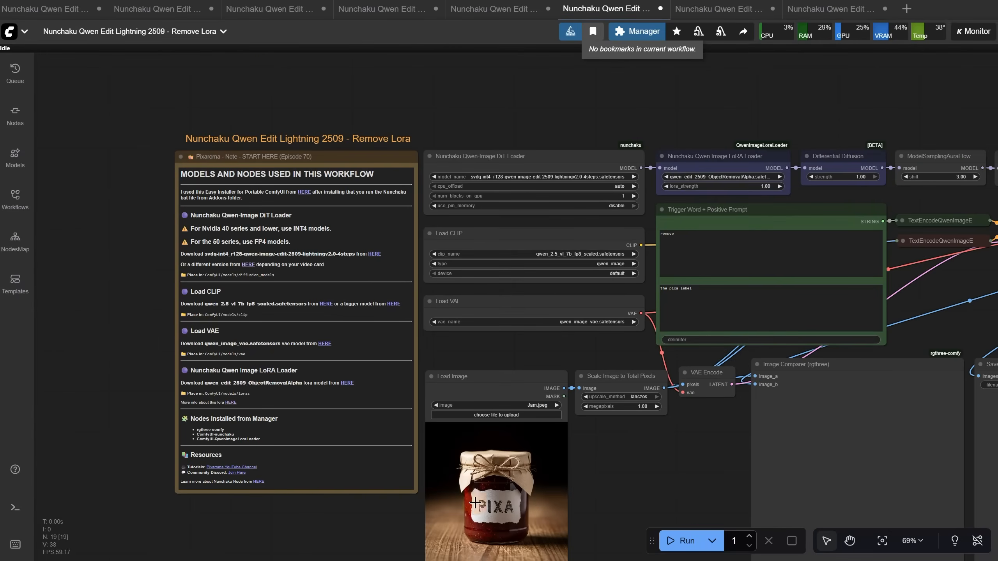
Examine the trigger word "remove" and the object description "the pixa label" in the Trigger Word + Positive Prompt node
{"action": "scroll", "coordinate": [649, 486], "scroll_direction": "up", "scroll_amount": 7}
{"action": "left_click_drag", "start_coordinate": [643, 462], "coordinate": [450, 517]}
{"action": "scroll", "coordinate": [648, 311], "scroll_direction": "down", "scroll_amount": 3}
{"action": "scroll", "coordinate": [498, 254], "scroll_direction": "up", "scroll_amount": 5}
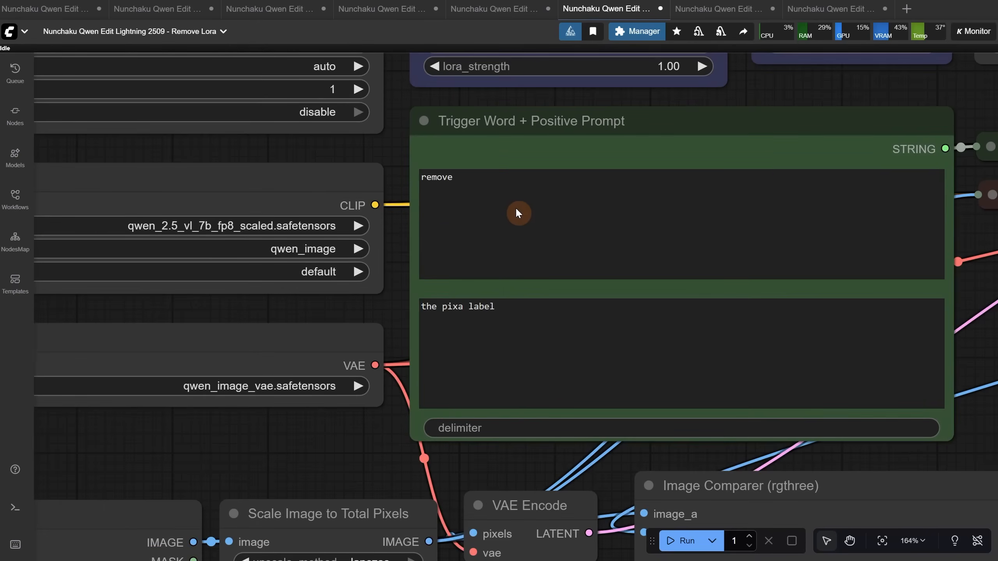
{"action": "left_click_drag", "start_coordinate": [452, 179], "coordinate": [419, 185]}
{"action": "left_click", "coordinate": [552, 318]}
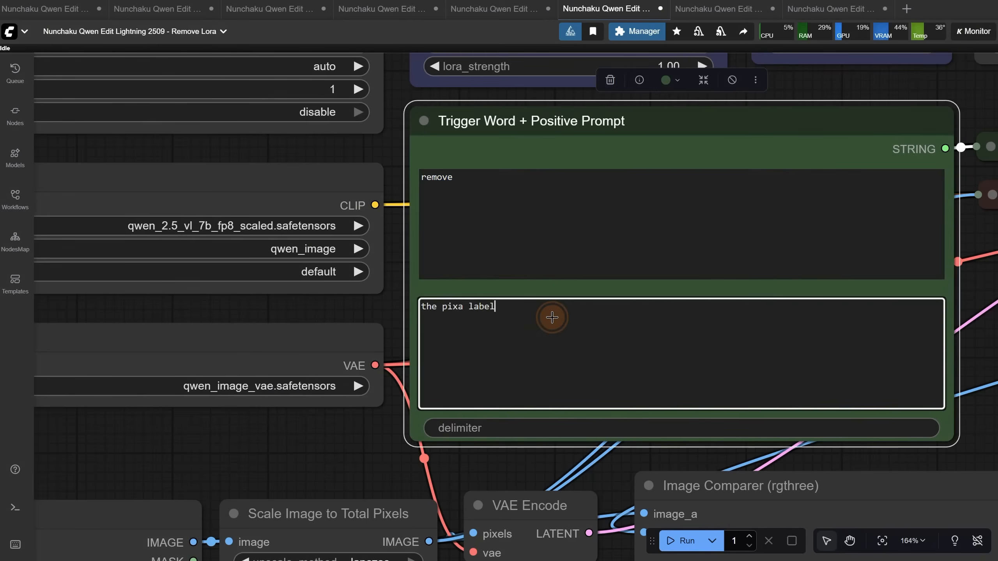
{"action": "left_click_drag", "start_coordinate": [586, 318], "coordinate": [376, 304]}
{"action": "left_click", "coordinate": [340, 432]}
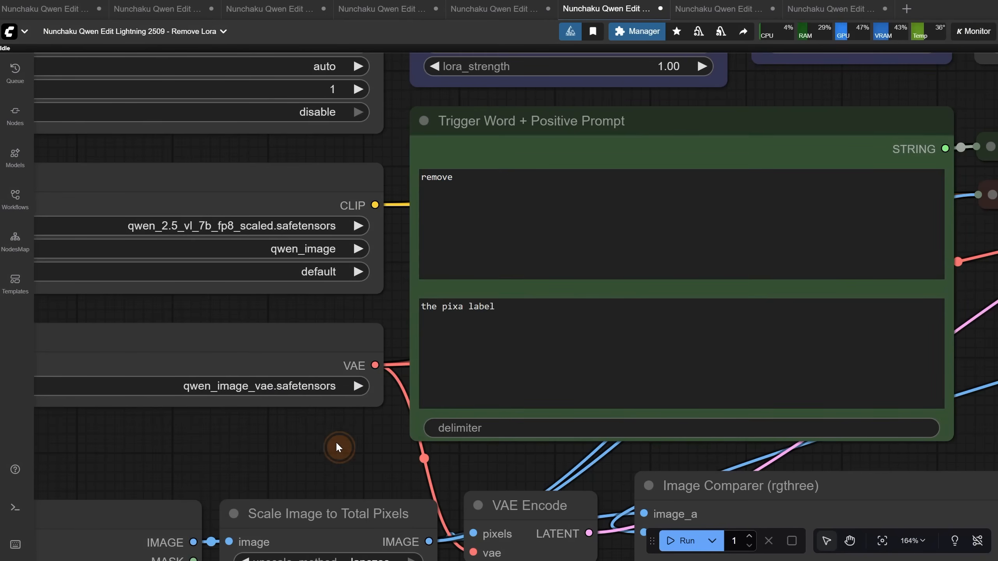
Run the Remove Lora workflow on Jam.jpeg and compare the result with the original jar up close
{"action": "scroll", "coordinate": [337, 440], "scroll_direction": "down", "scroll_amount": 4}
{"action": "left_click", "coordinate": [682, 552]}
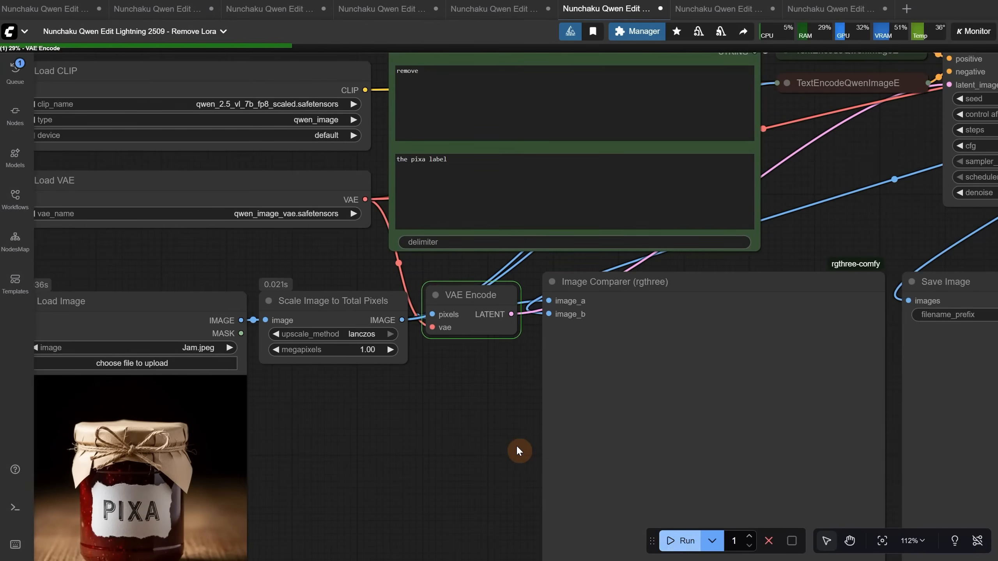
{"action": "left_click_drag", "start_coordinate": [475, 413], "coordinate": [289, 356]}
{"action": "left_click_drag", "start_coordinate": [101, 285], "coordinate": [120, 269]}
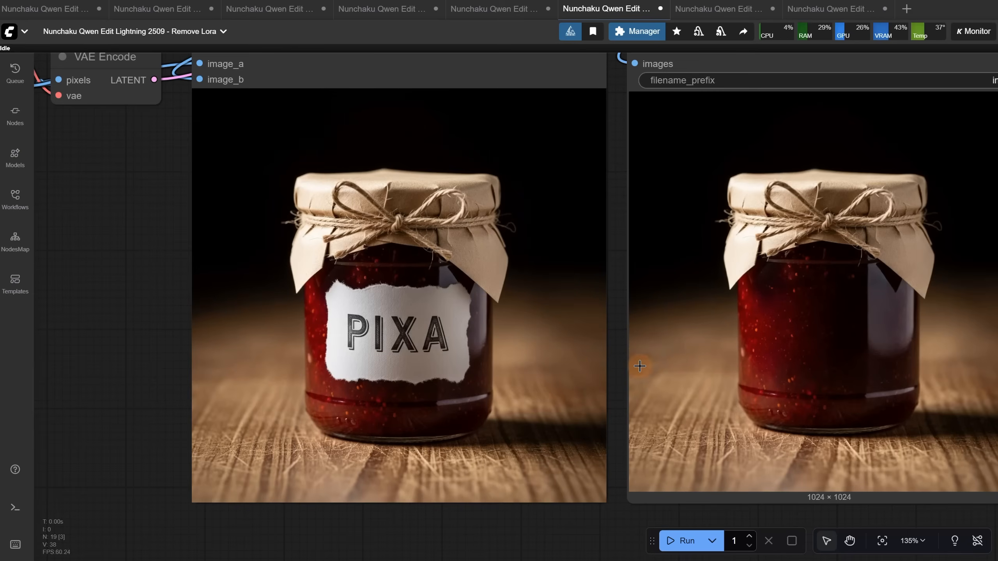
{"action": "scroll", "coordinate": [612, 359], "scroll_direction": "up", "scroll_amount": 5}
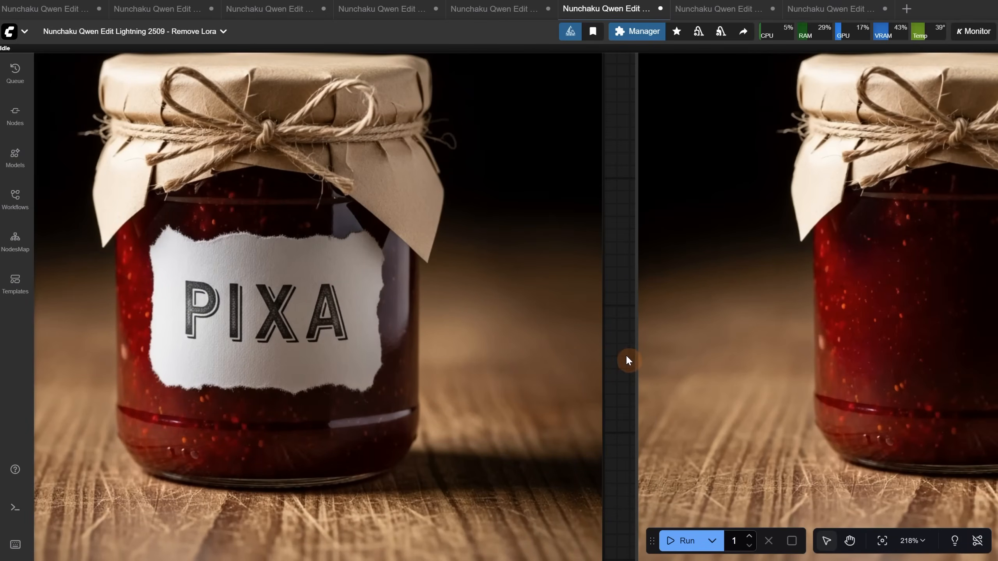
{"action": "scroll", "coordinate": [629, 356], "scroll_direction": "down", "scroll_amount": 6}
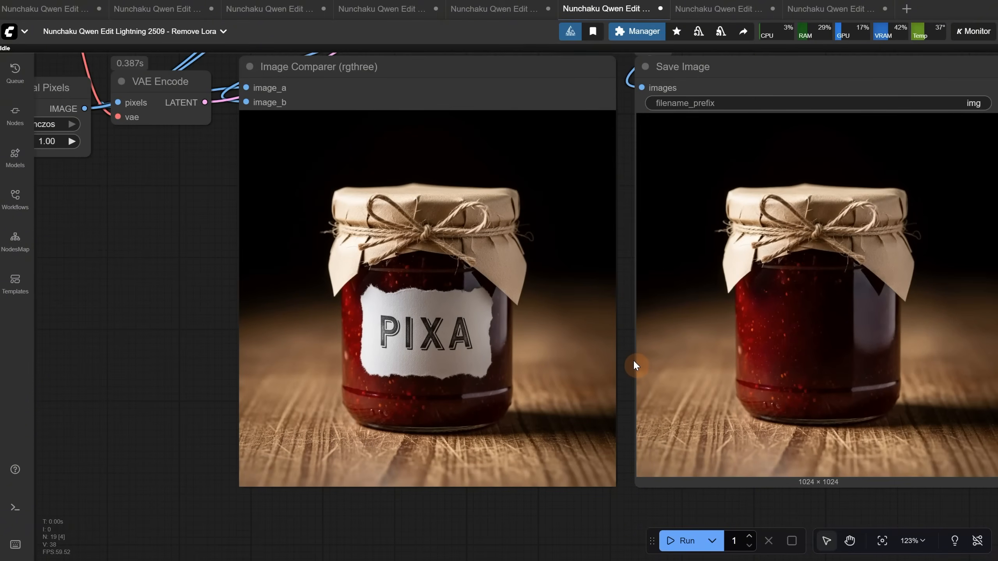
Change the object description to "the top paper and string and add a spoon inside the jar" and run the workflow
{"action": "left_click_drag", "start_coordinate": [141, 217], "coordinate": [464, 485]}
{"action": "triple_click", "coordinate": [503, 217]}
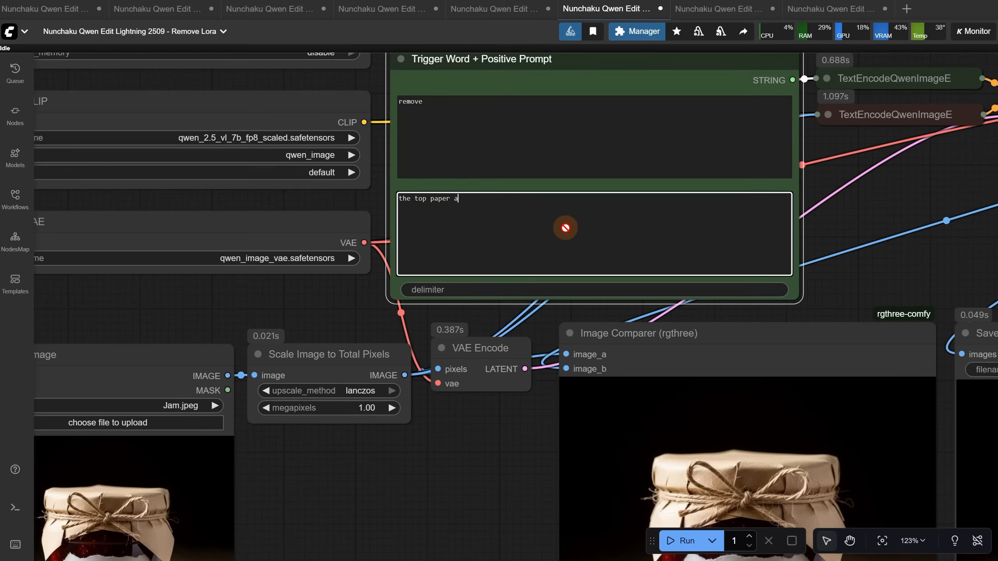
{"action": "type", "text": "the jar"}
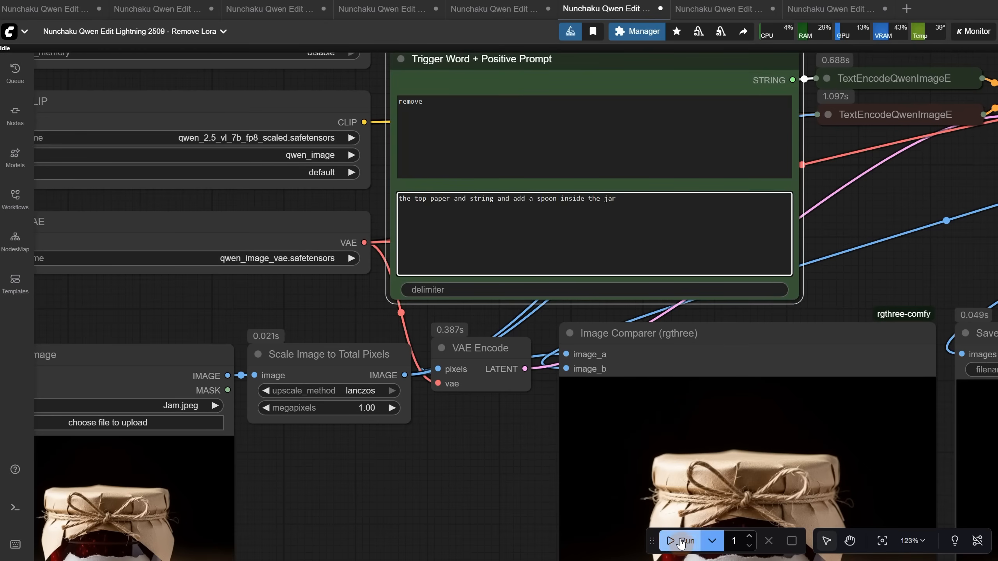
{"action": "left_click", "coordinate": [680, 541]}
{"action": "left_click_drag", "start_coordinate": [472, 494], "coordinate": [233, 260]}
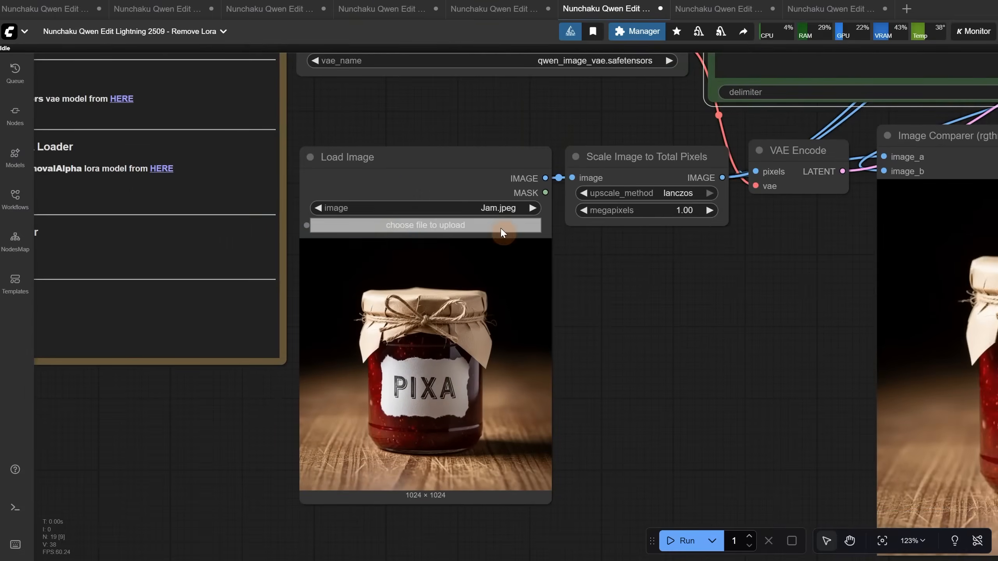
Load Woman Tshirt.jpeg as the input image of the Remove Lora workflow
{"action": "left_click", "coordinate": [422, 232]}
{"action": "double_click", "coordinate": [804, 135]}
{"action": "left_click_drag", "start_coordinate": [737, 263], "coordinate": [537, 438]}
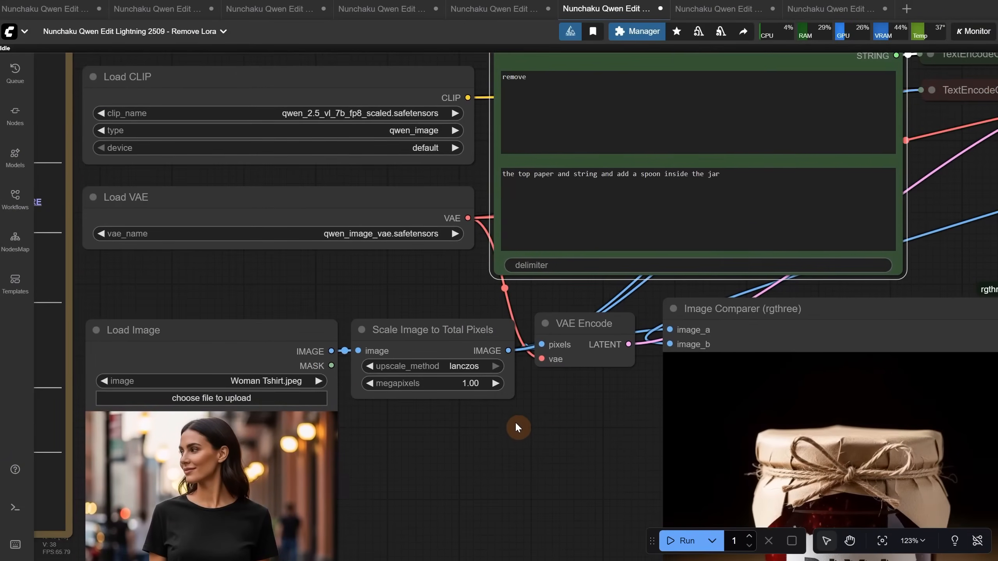
Set the object description to "her black tshirt and add a white bra" and run the Remove Lora workflow
{"action": "type", "text": "remo"}
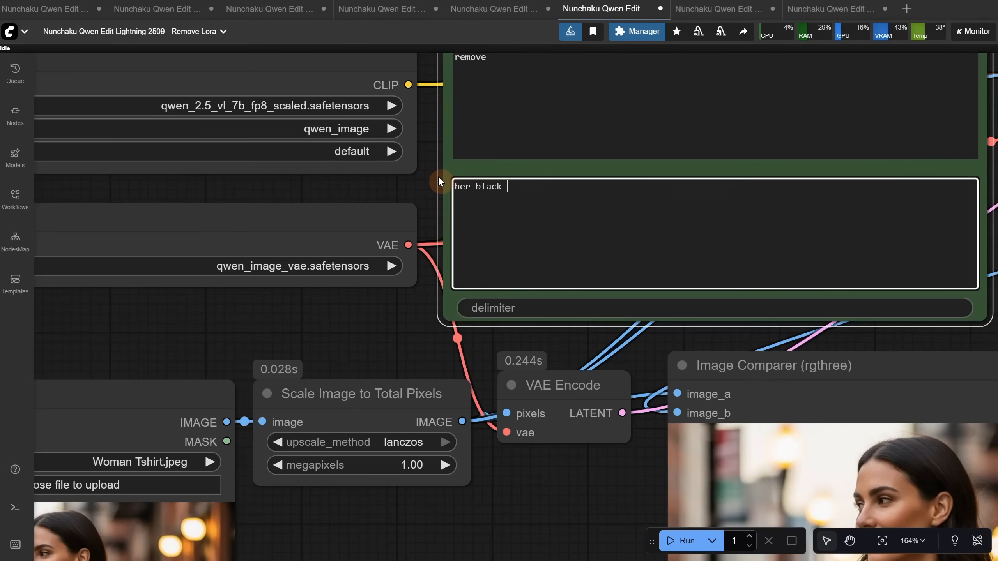
{"action": "type", "text": "tshirt and add a white bra"}
{"action": "key", "text": "ctrl+Return"}
{"action": "scroll", "coordinate": [526, 493], "scroll_direction": "down", "scroll_amount": 5}
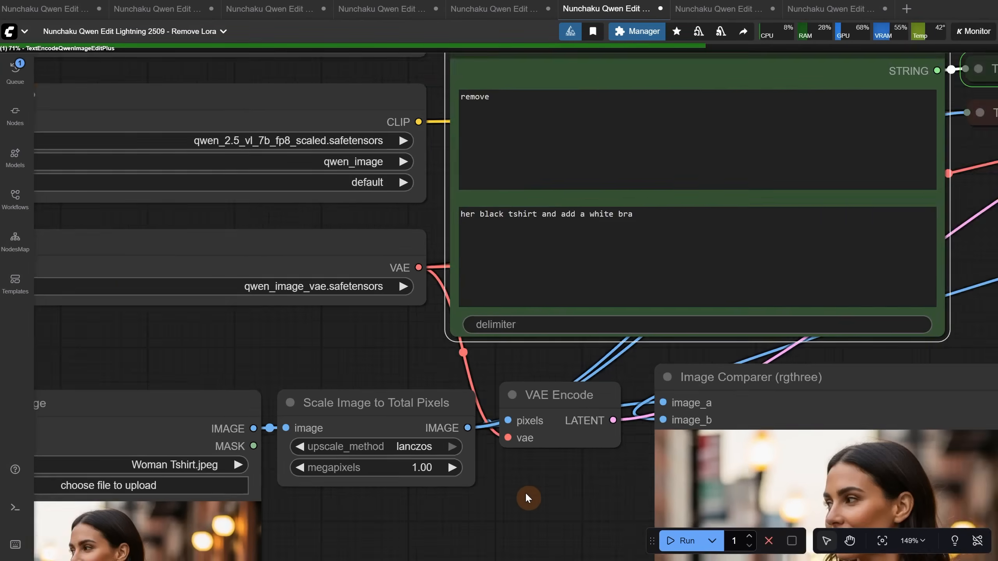
{"action": "scroll", "coordinate": [257, 335], "scroll_direction": "up", "scroll_amount": 3}
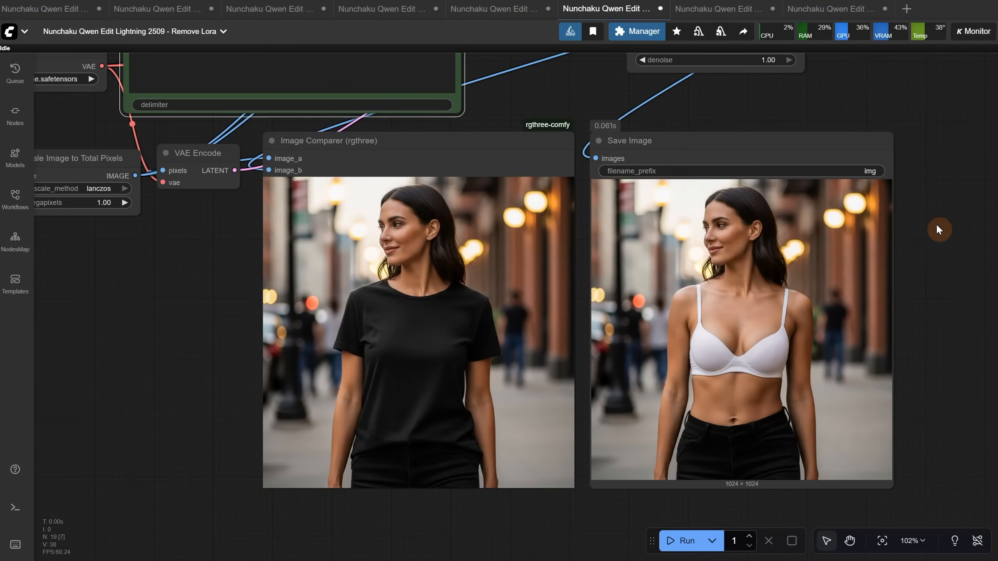
Switch to the Design on T-Shirt workflow and review the note on where to download the qwen_image_edit_2509_shirt_design LoRA
{"action": "left_click", "coordinate": [703, 12]}
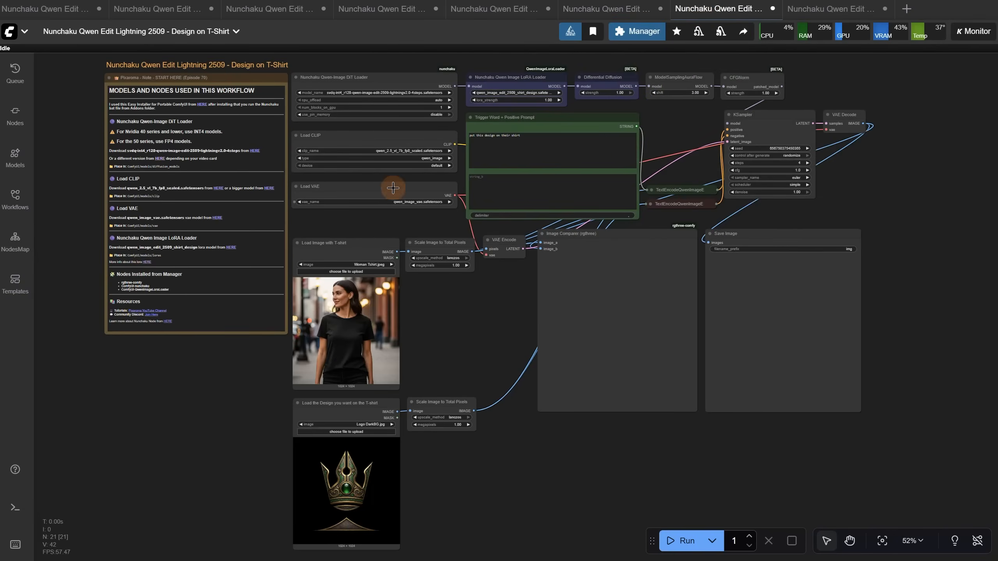
{"action": "scroll", "coordinate": [265, 54], "scroll_direction": "up", "scroll_amount": 10}
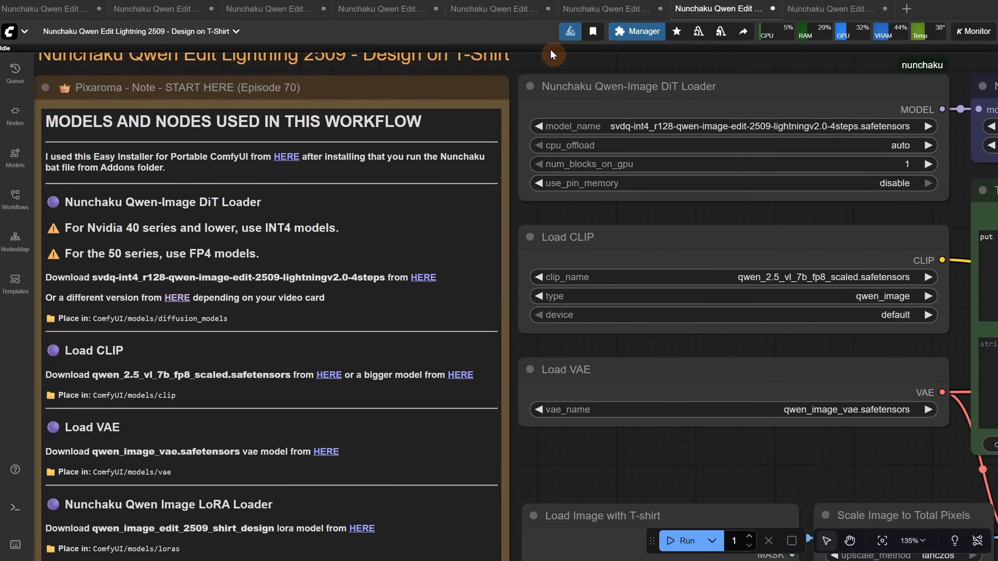
{"action": "scroll", "coordinate": [551, 54], "scroll_direction": "up", "scroll_amount": 1}
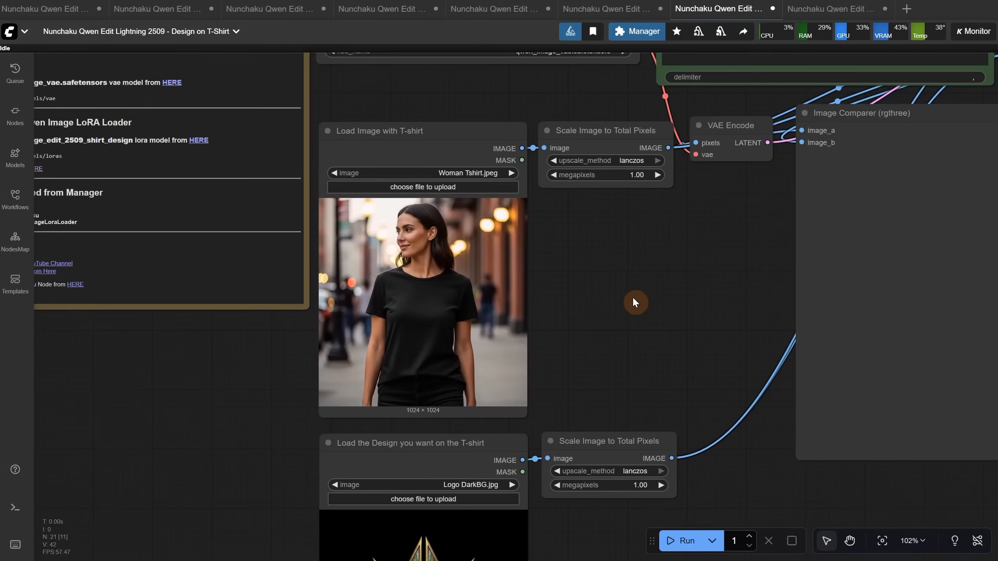
{"action": "scroll", "coordinate": [635, 301], "scroll_direction": "up", "scroll_amount": 3}
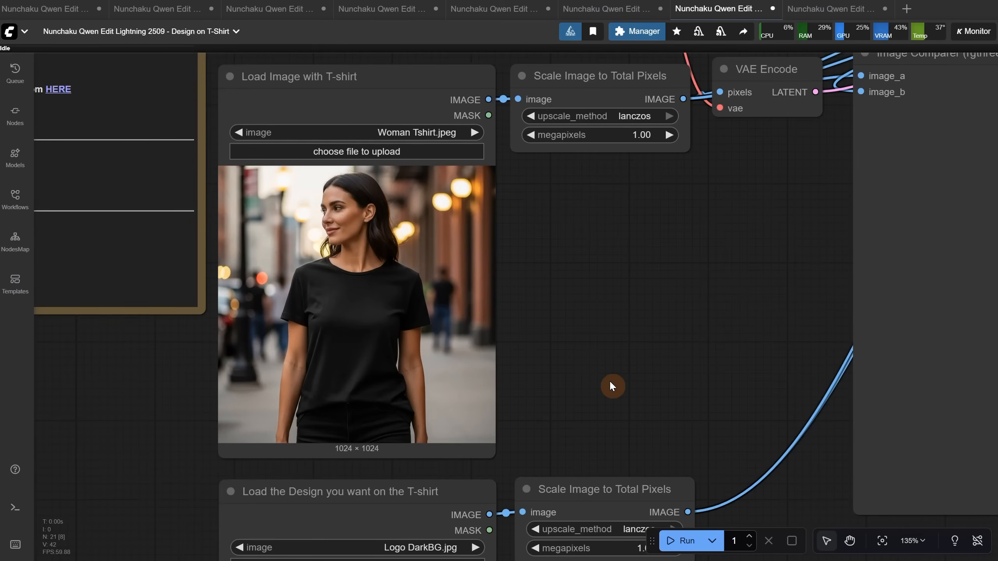
Examine the T-shirt photo, the design image and the trigger prompt of the Design on T-Shirt workflow
{"action": "left_click_drag", "start_coordinate": [610, 381], "coordinate": [642, 62]}
{"action": "scroll", "coordinate": [455, 409], "scroll_direction": "down", "scroll_amount": 6}
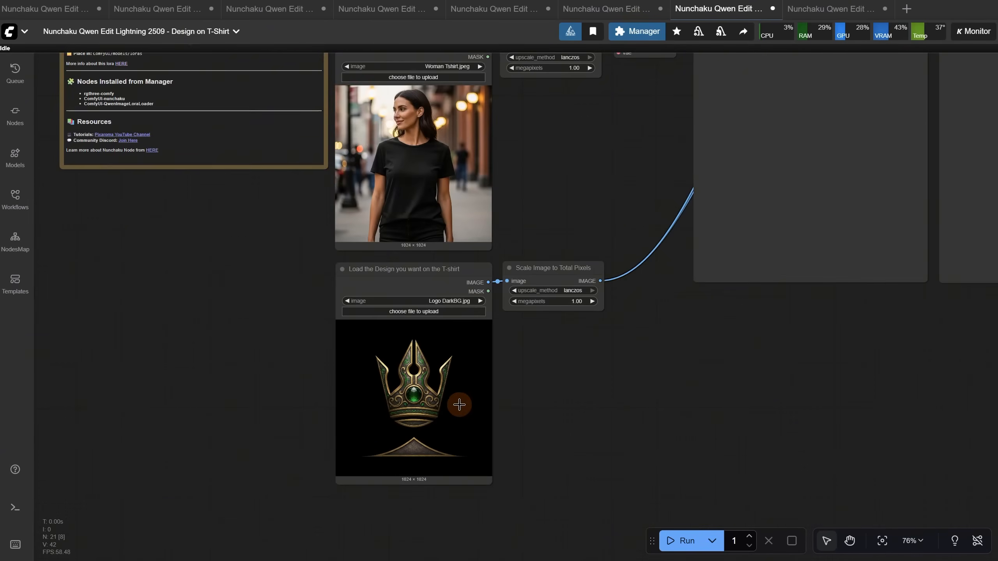
{"action": "left_click_drag", "start_coordinate": [631, 109], "coordinate": [506, 474]}
{"action": "scroll", "coordinate": [544, 271], "scroll_direction": "up", "scroll_amount": 7}
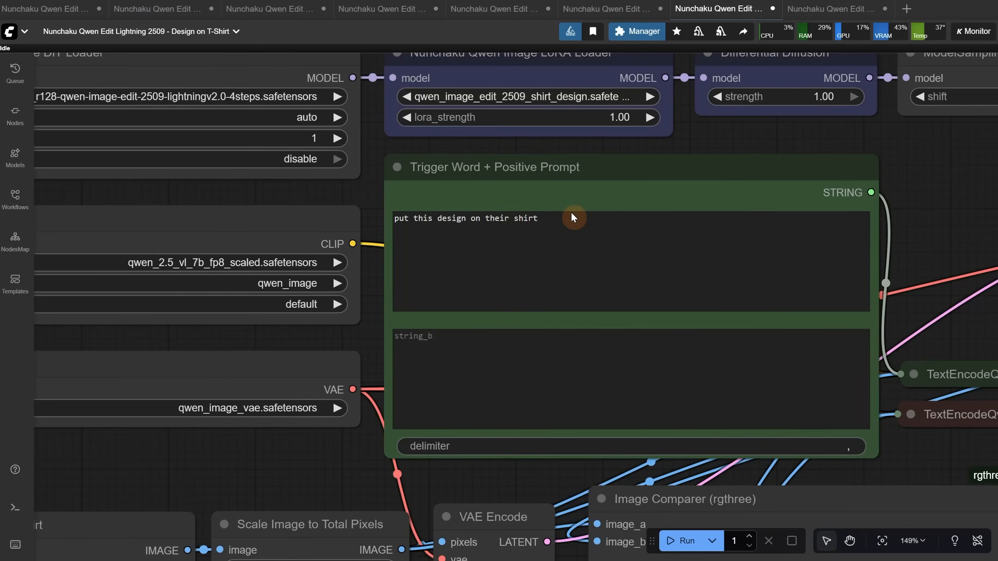
{"action": "scroll", "coordinate": [572, 215], "scroll_direction": "down", "scroll_amount": 10}
{"action": "scroll", "coordinate": [472, 339], "scroll_direction": "down", "scroll_amount": 3}
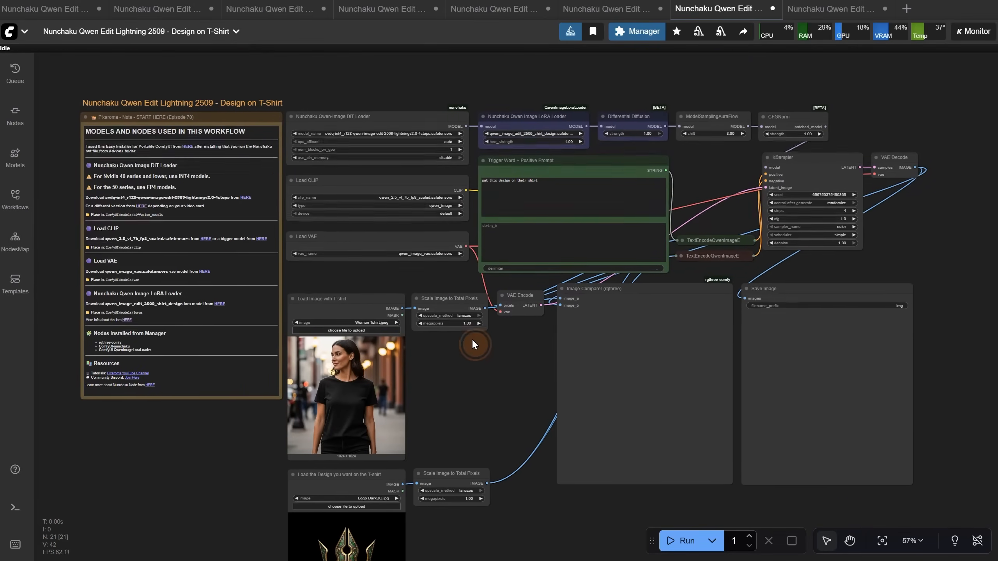
Run the Design on T-Shirt workflow with Woman Tshirt.jpeg and Logo DarkBG.jpg, and compare the result with the original
{"action": "left_click", "coordinate": [677, 541]}
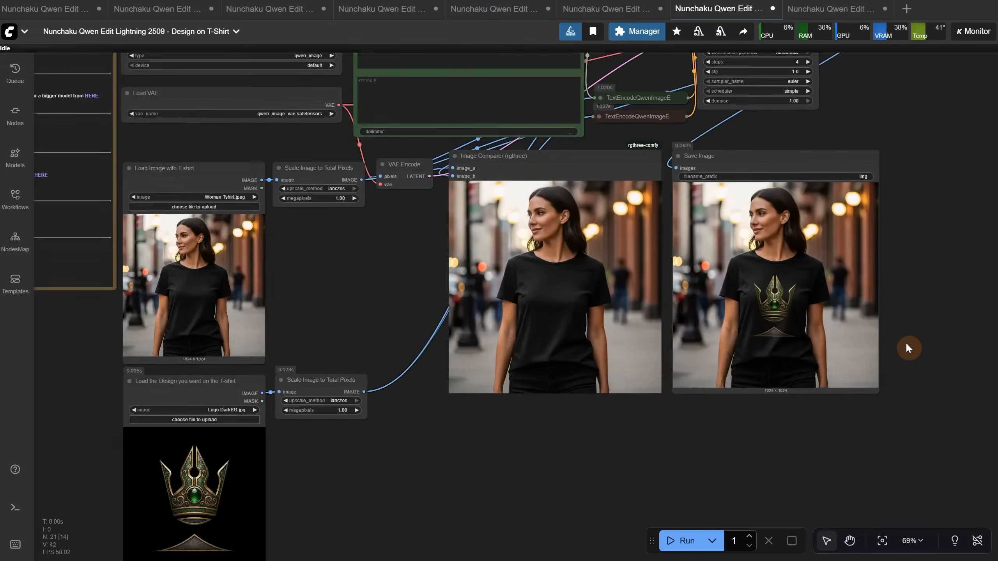
{"action": "scroll", "coordinate": [542, 460], "scroll_direction": "up", "scroll_amount": 9}
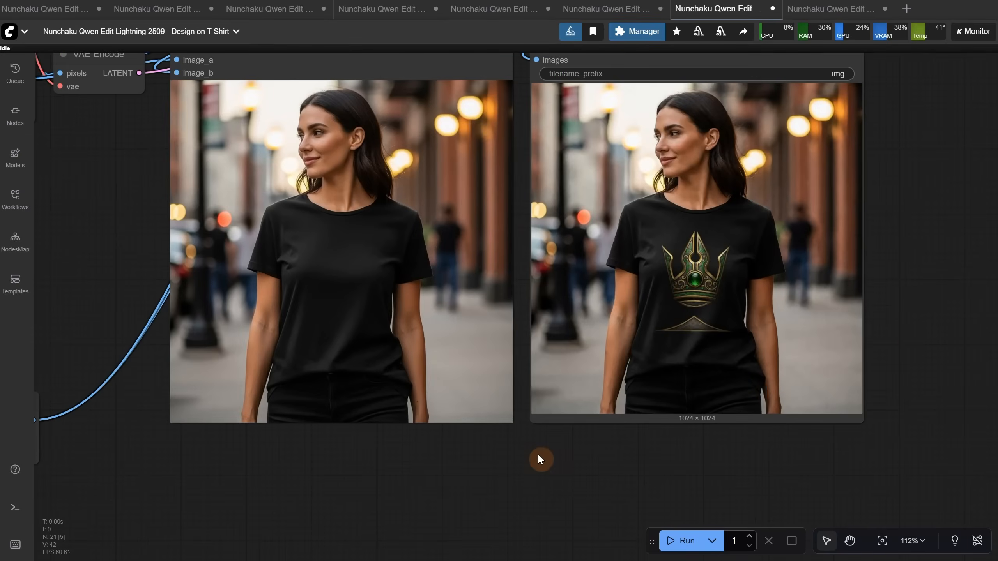
{"action": "scroll", "coordinate": [593, 498], "scroll_direction": "down", "scroll_amount": 2}
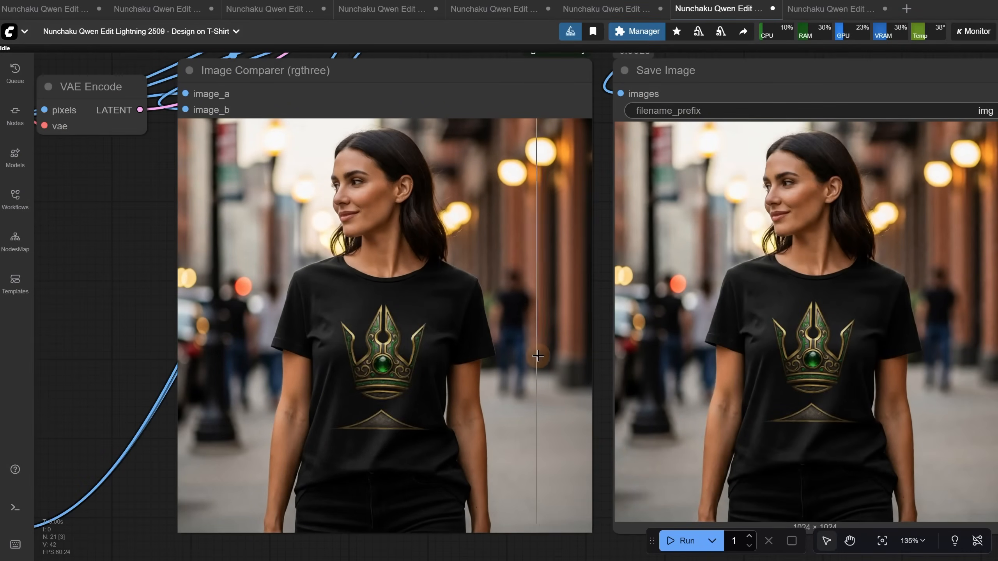
{"action": "scroll", "coordinate": [728, 364], "scroll_direction": "down", "scroll_amount": 7}
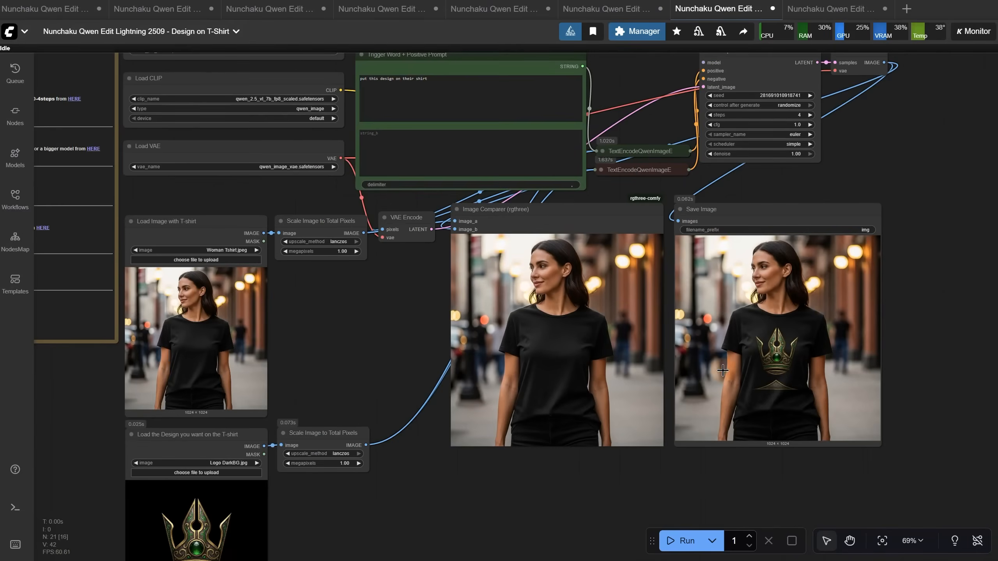
Load Woman Tshirt Back.jpeg as the T-shirt image
{"action": "left_click_drag", "start_coordinate": [458, 494], "coordinate": [571, 435]}
{"action": "scroll", "coordinate": [290, 174], "scroll_direction": "up", "scroll_amount": 4}
{"action": "left_click", "coordinate": [332, 217]}
{"action": "left_click", "coordinate": [793, 123]}
{"action": "double_click", "coordinate": [793, 126]}
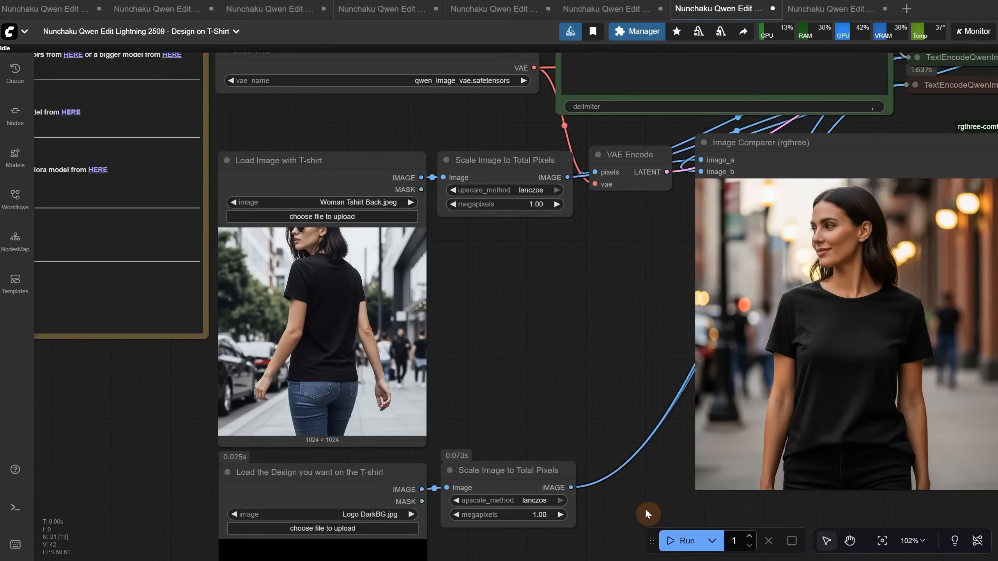
Run the workflow on the back-view T-shirt photo, compare the result with the original, and generate it once more
{"action": "left_click", "coordinate": [684, 541]}
{"action": "left_click_drag", "start_coordinate": [586, 345], "coordinate": [452, 267]}
{"action": "scroll", "coordinate": [551, 231], "scroll_direction": "down", "scroll_amount": 4}
{"action": "scroll", "coordinate": [452, 267], "scroll_direction": "up", "scroll_amount": 3}
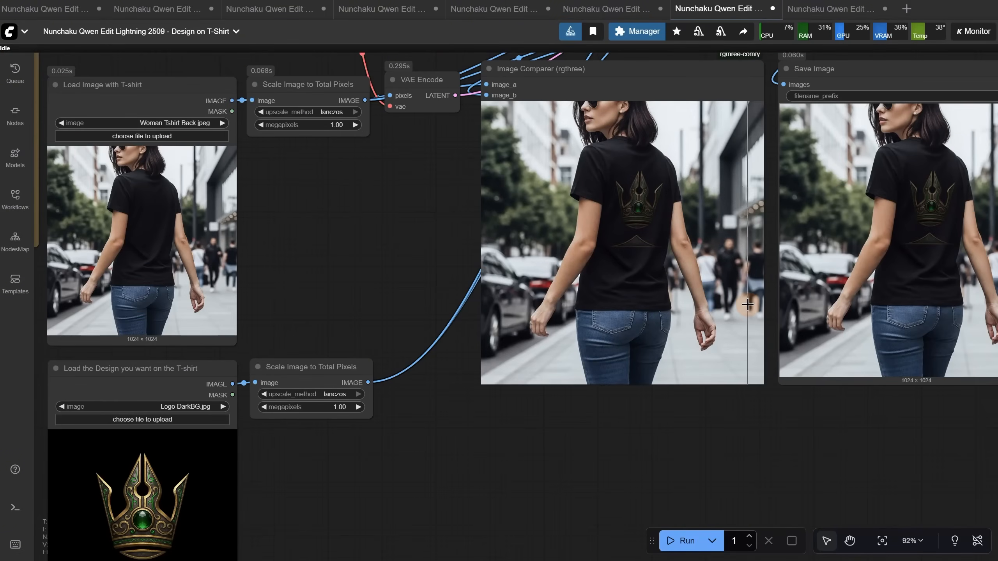
{"action": "scroll", "coordinate": [717, 295], "scroll_direction": "down", "scroll_amount": 5}
{"action": "scroll", "coordinate": [717, 295], "scroll_direction": "up", "scroll_amount": 3}
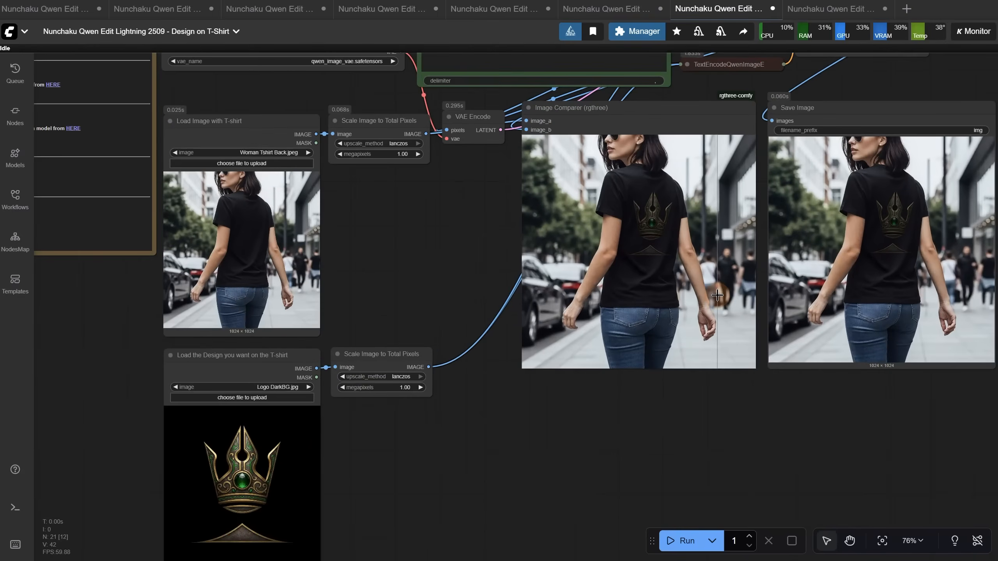
{"action": "left_click", "coordinate": [686, 543]}
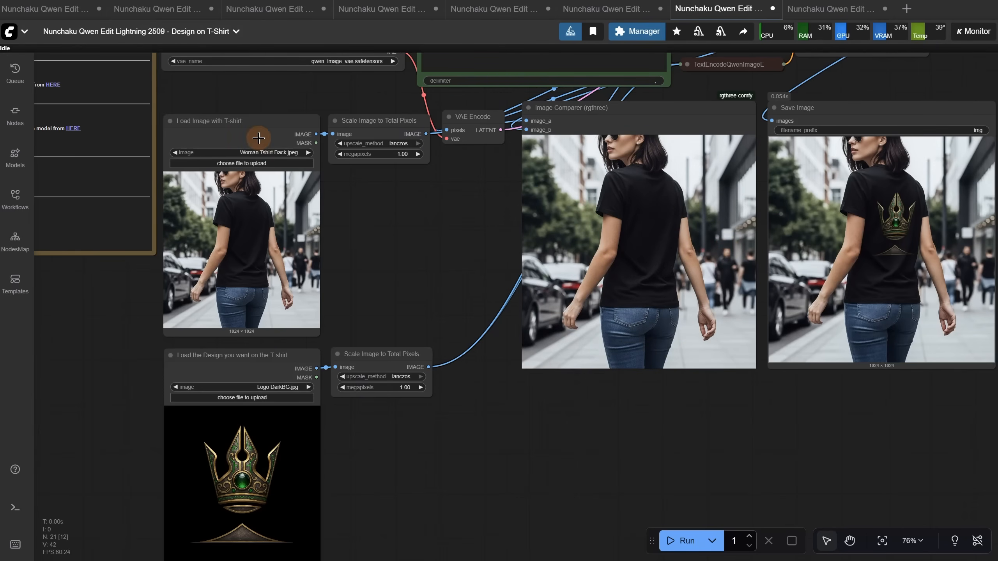
Load Man with Tshirt.jpeg as the T-shirt image and Jam on white.png as the design
{"action": "left_click", "coordinate": [257, 163]}
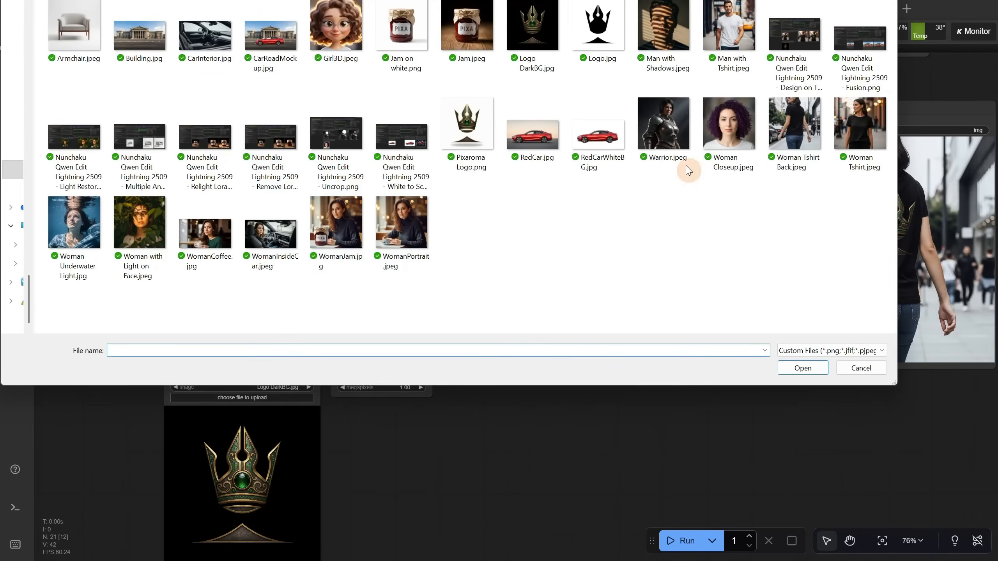
{"action": "double_click", "coordinate": [729, 38]}
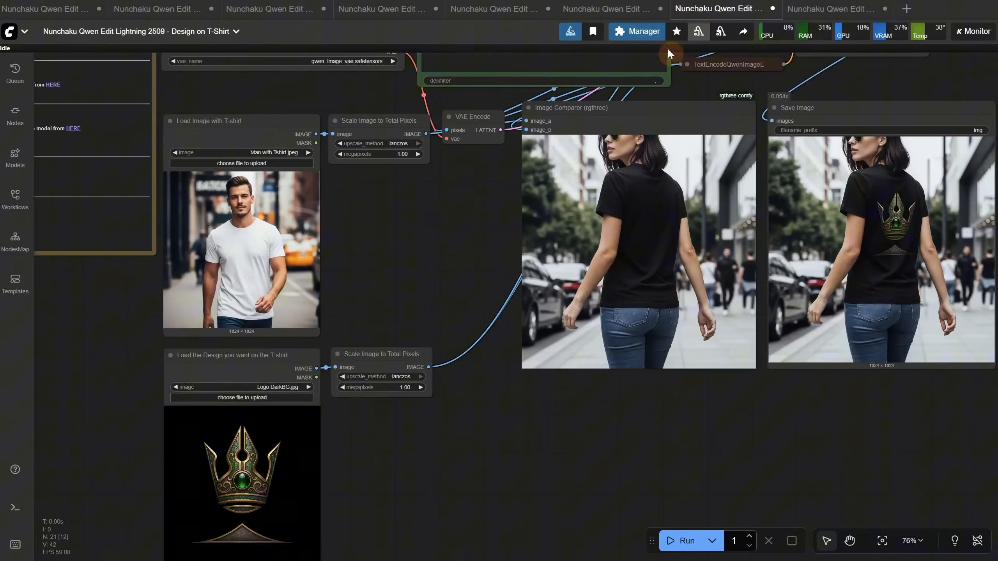
{"action": "left_click", "coordinate": [266, 400]}
{"action": "double_click", "coordinate": [401, 36]}
Run the workflow to put the jam jar on the man's shirt and compare the result with the original
{"action": "left_click", "coordinate": [694, 545]}
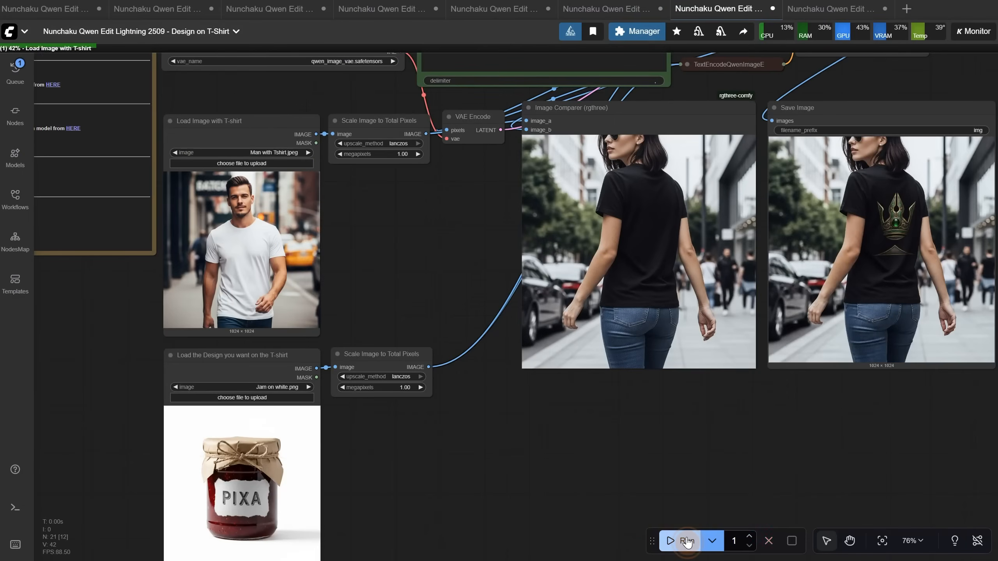
{"action": "scroll", "coordinate": [547, 367], "scroll_direction": "up", "scroll_amount": 8}
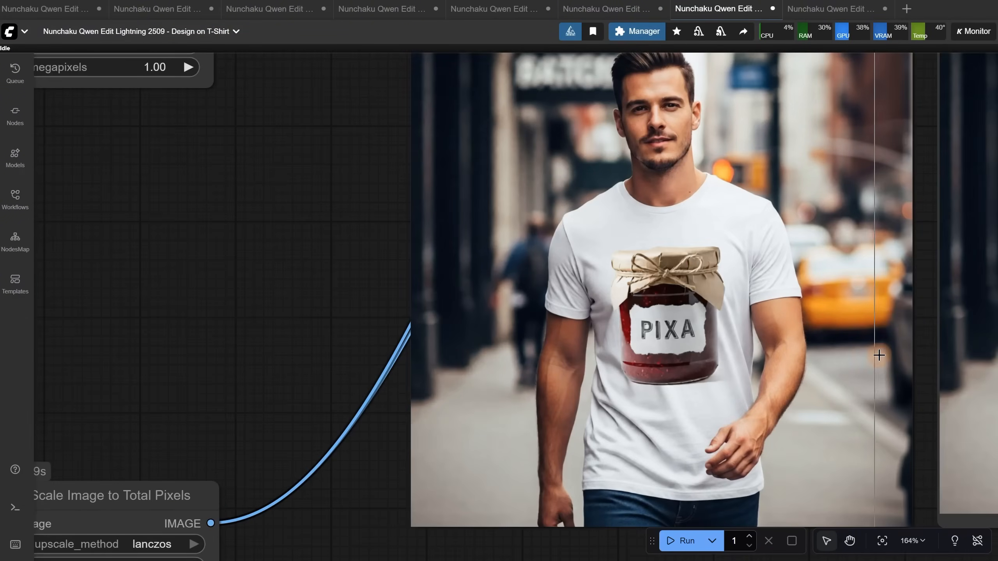
{"action": "scroll", "coordinate": [795, 351], "scroll_direction": "down", "scroll_amount": 10}
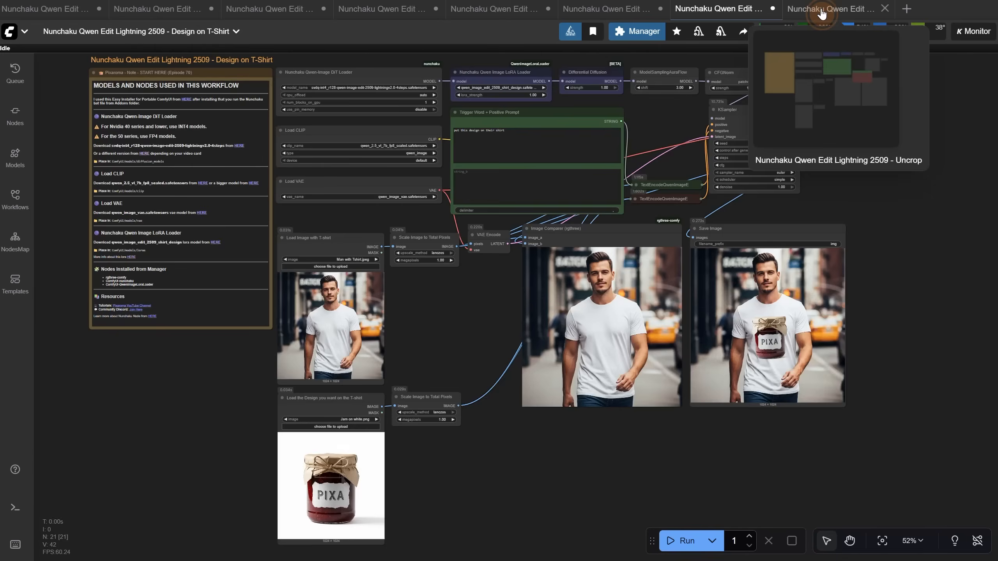
Switch to the Uncrop workflow and review the note's download link for the uncrop_qwenedit2509.safetensors LoRA
{"action": "left_click", "coordinate": [821, 13]}
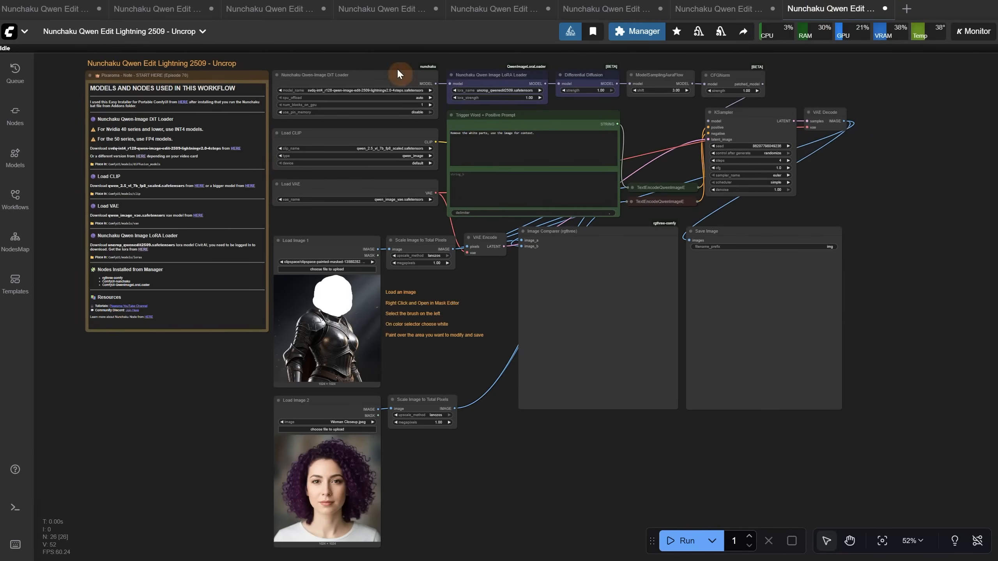
{"action": "scroll", "coordinate": [257, 58], "scroll_direction": "up", "scroll_amount": 12}
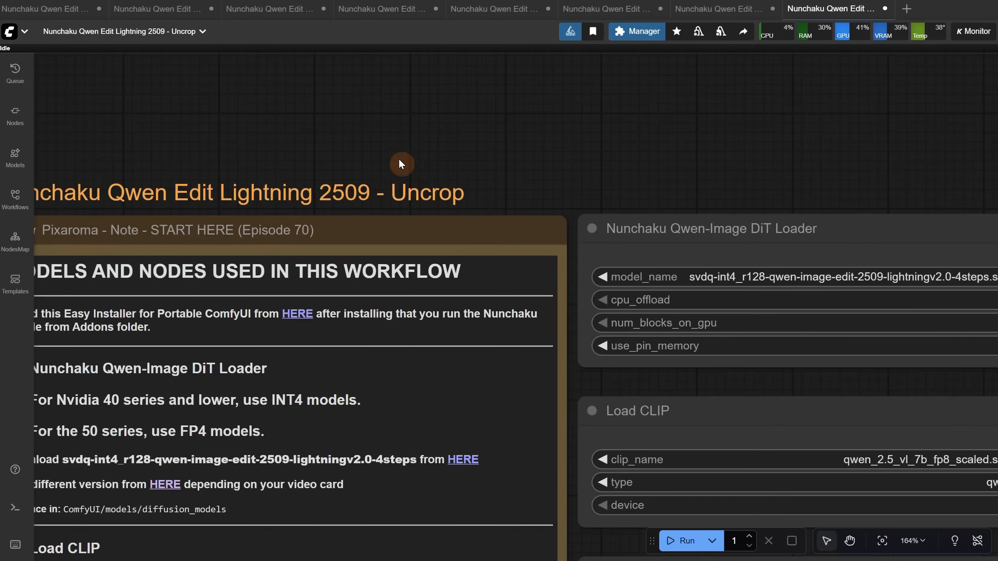
{"action": "left_click_drag", "start_coordinate": [531, 202], "coordinate": [556, 55]}
{"action": "scroll", "coordinate": [474, 216], "scroll_direction": "down", "scroll_amount": 5}
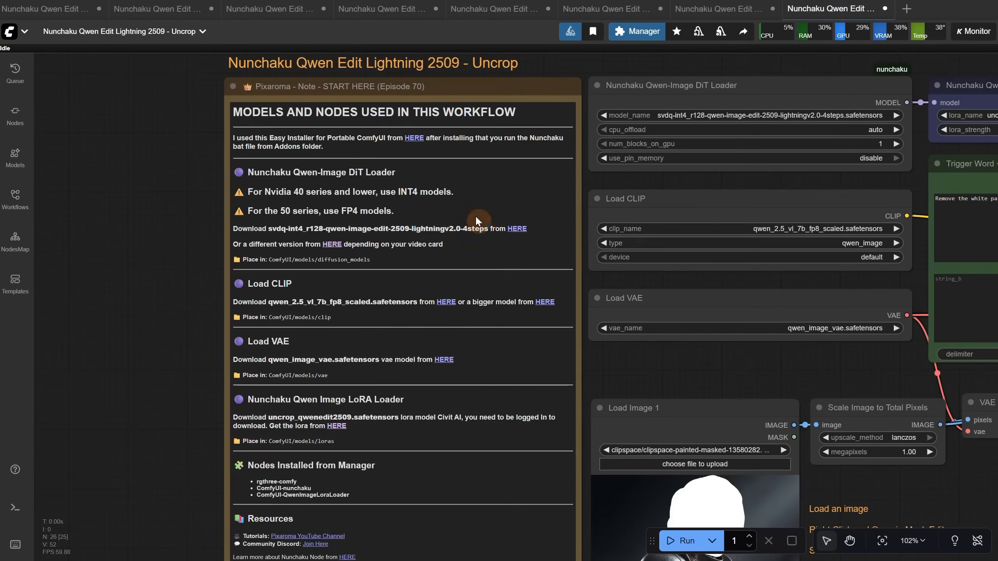
{"action": "scroll", "coordinate": [208, 344], "scroll_direction": "up", "scroll_amount": 6}
{"action": "left_click_drag", "start_coordinate": [208, 343], "coordinate": [41, 143]}
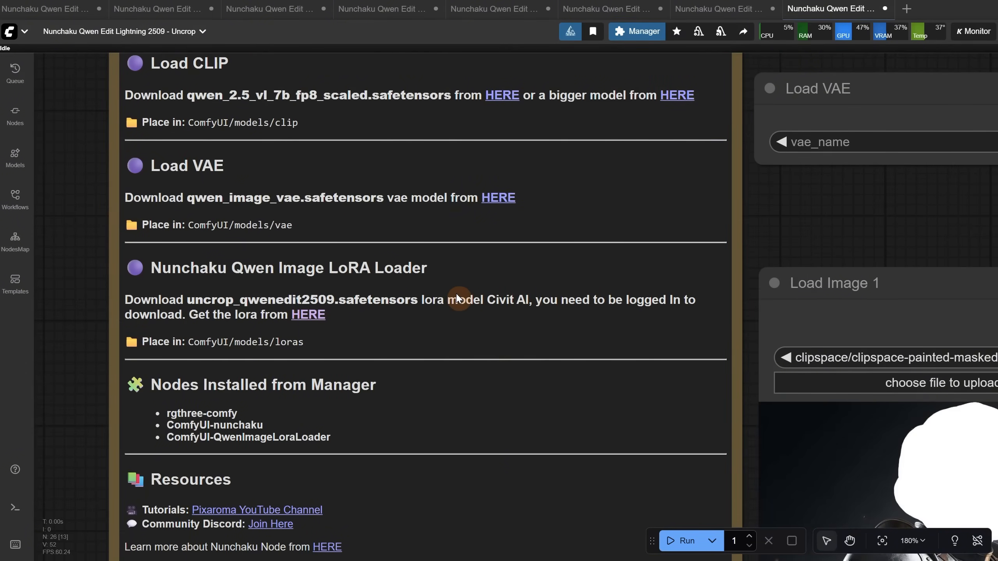
{"action": "left_click", "coordinate": [308, 315]}
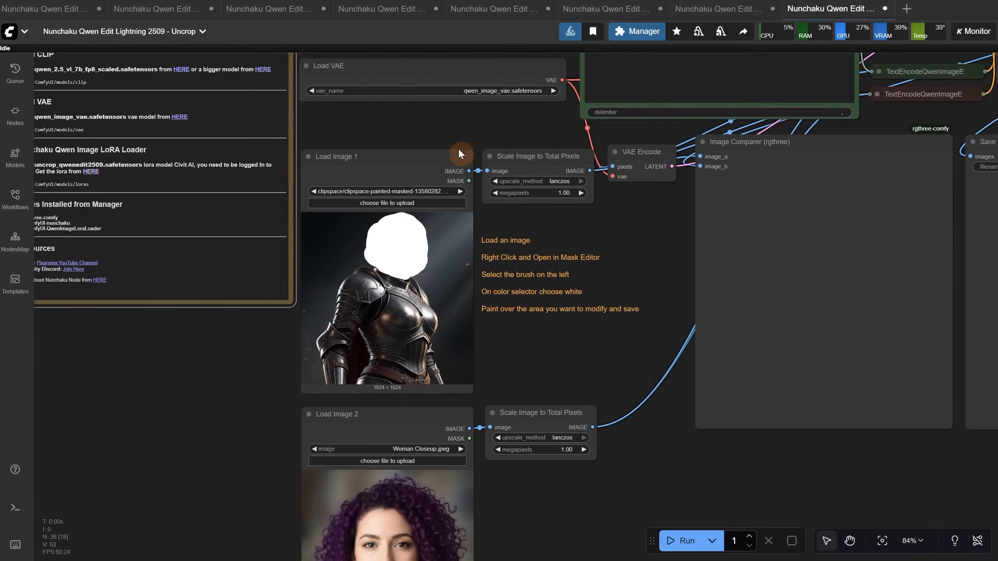
Examine the masked warrior image, the mask painting instructions and the woman closeup used as the second image
{"action": "scroll", "coordinate": [550, 372], "scroll_direction": "up", "scroll_amount": 2}
{"action": "left_click_drag", "start_coordinate": [556, 341], "coordinate": [565, 429]}
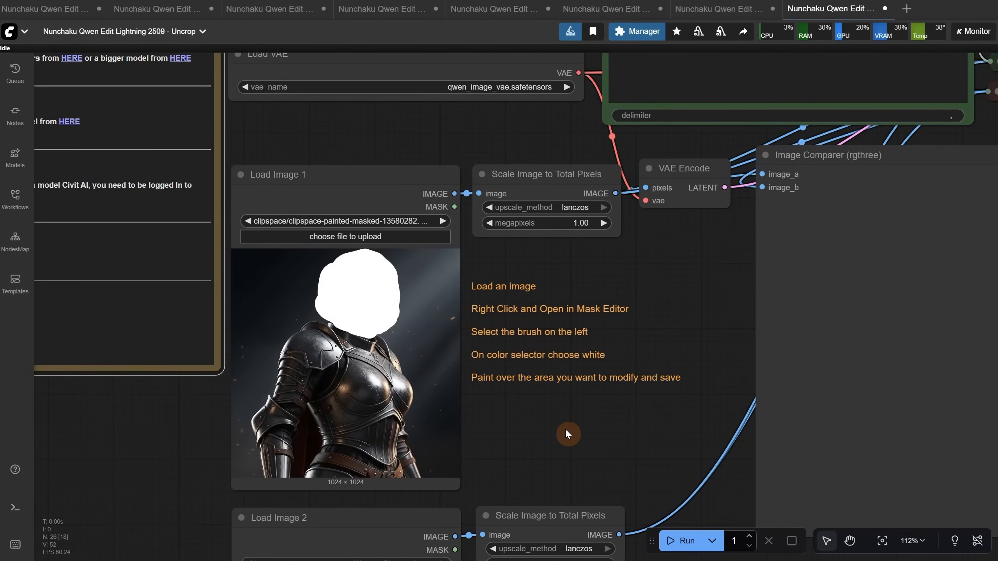
{"action": "left_click_drag", "start_coordinate": [564, 428], "coordinate": [556, 144]}
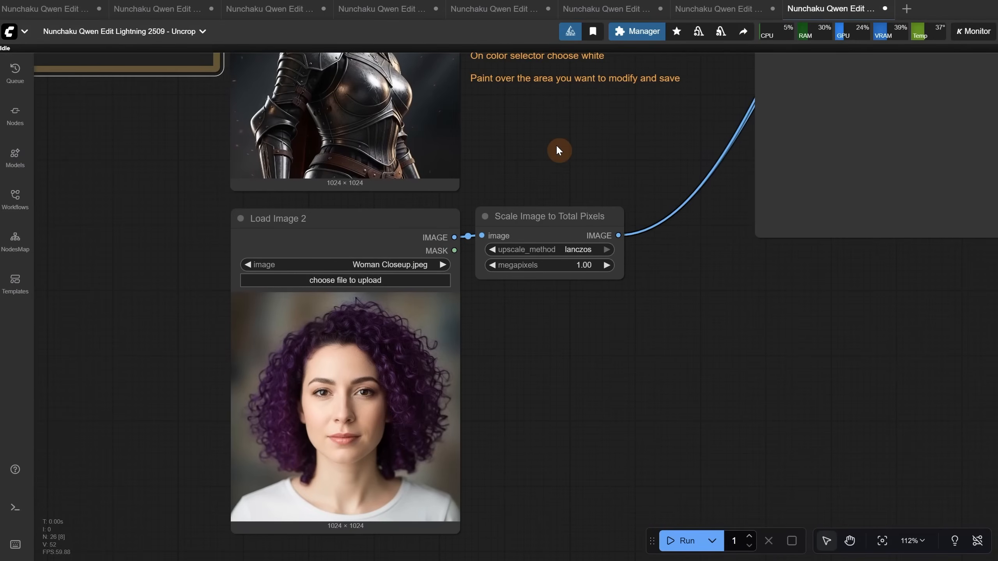
{"action": "left_click_drag", "start_coordinate": [556, 145], "coordinate": [587, 423]}
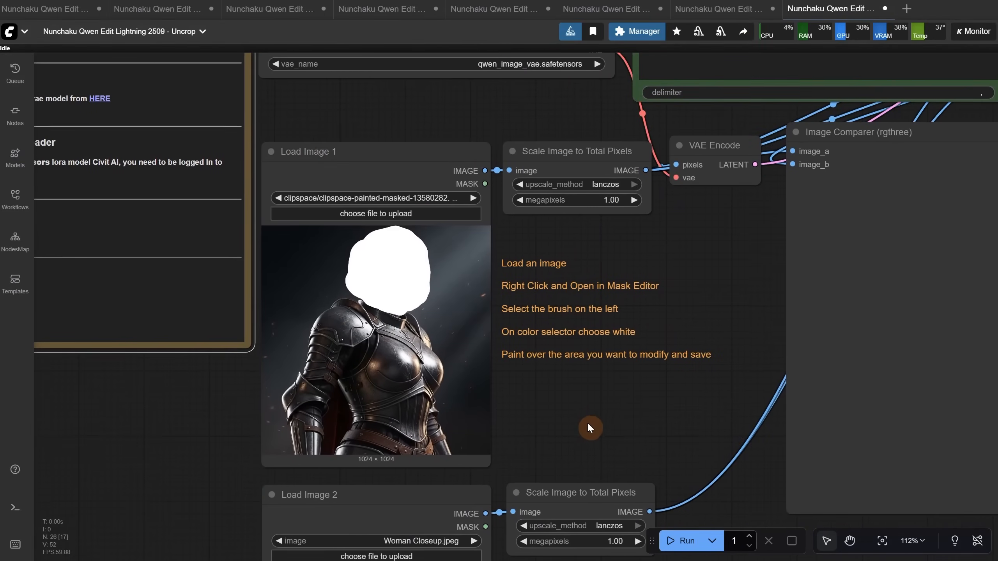
Load Warrior.jpeg into the Load Image 1 node of the Uncrop workflow
{"action": "left_click", "coordinate": [406, 216]}
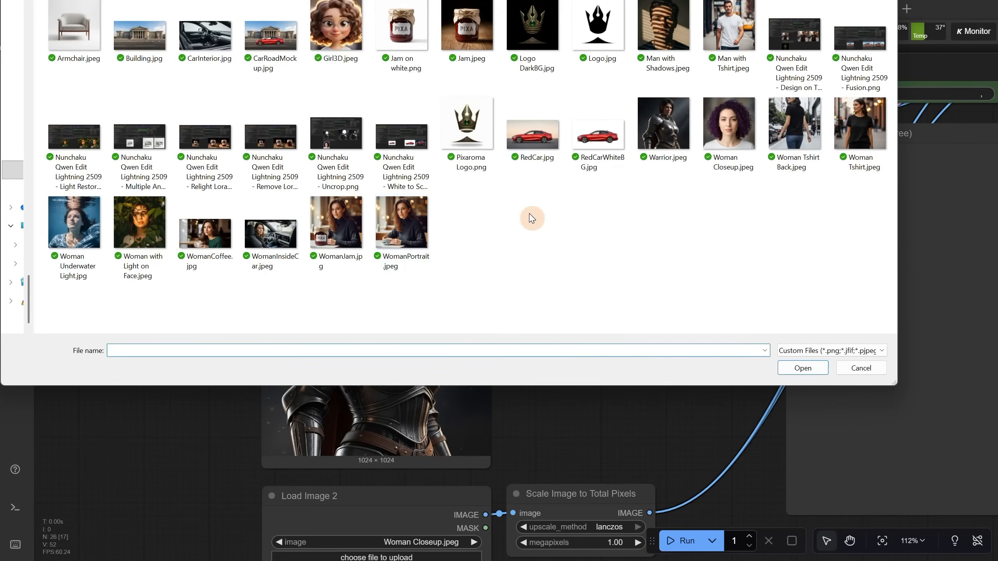
{"action": "double_click", "coordinate": [666, 130]}
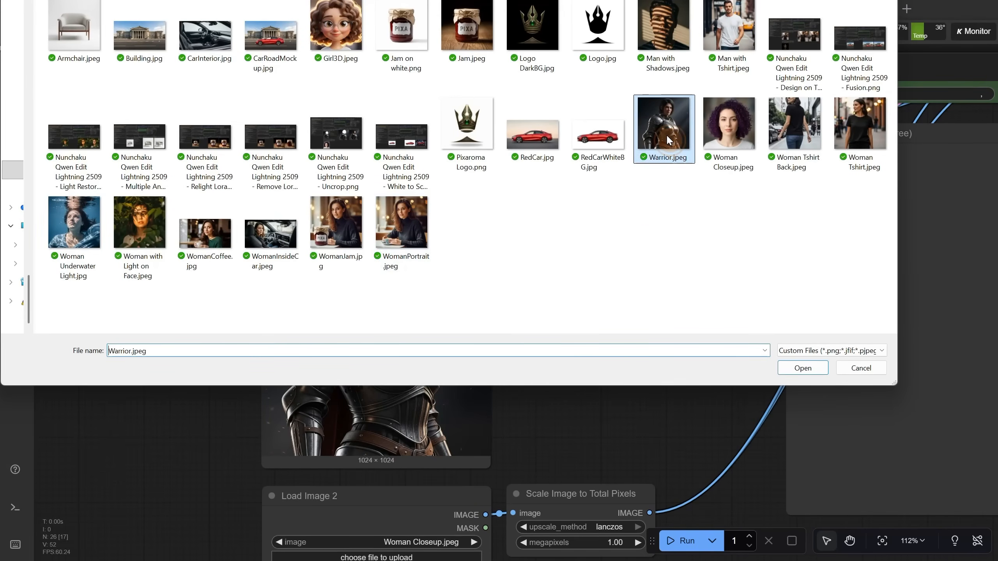
{"action": "scroll", "coordinate": [549, 380], "scroll_direction": "up", "scroll_amount": 4}
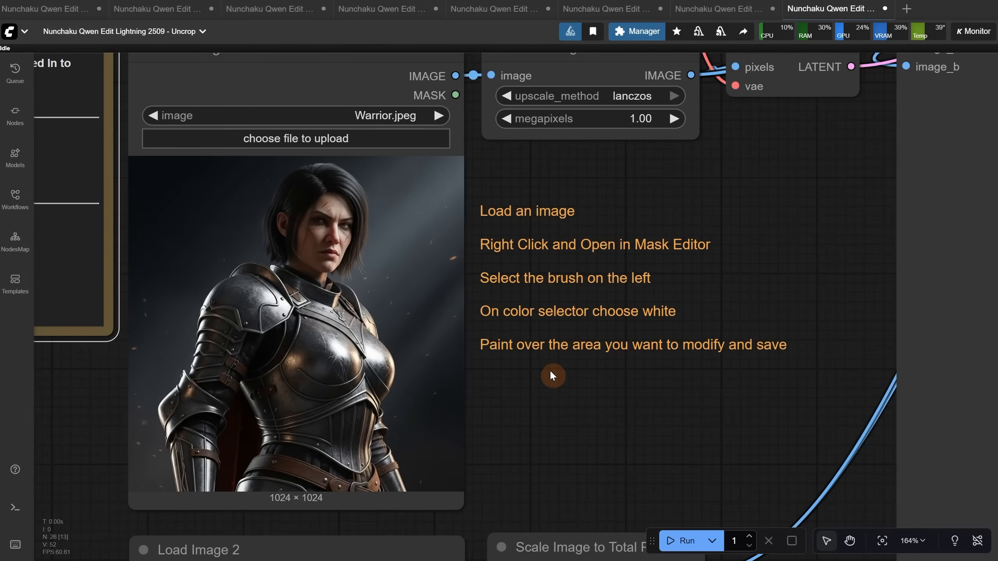
Open the warrior image in the mask editor and select the paint brush
{"action": "right_click", "coordinate": [328, 185]}
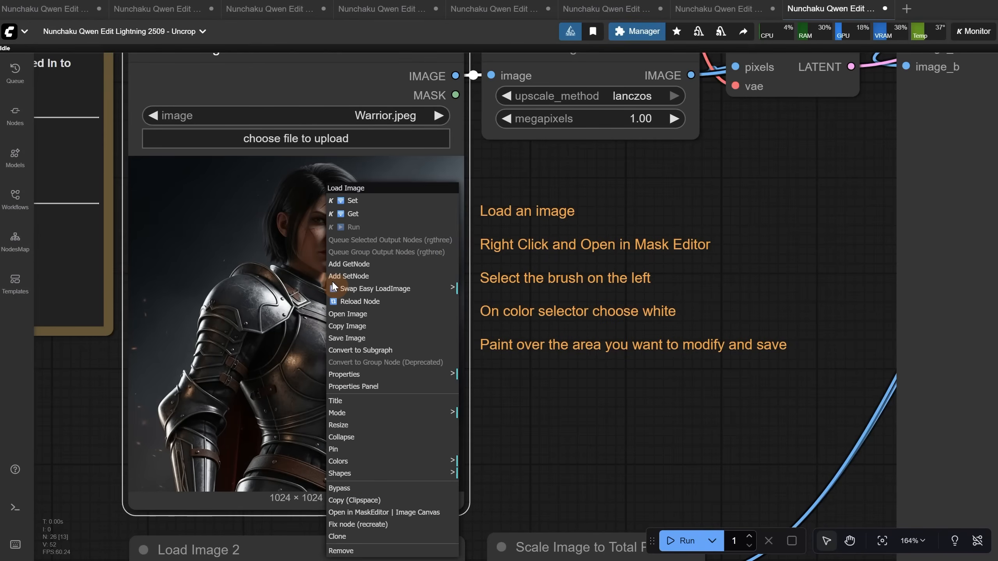
{"action": "left_click", "coordinate": [391, 515]}
{"action": "left_click", "coordinate": [15, 81]}
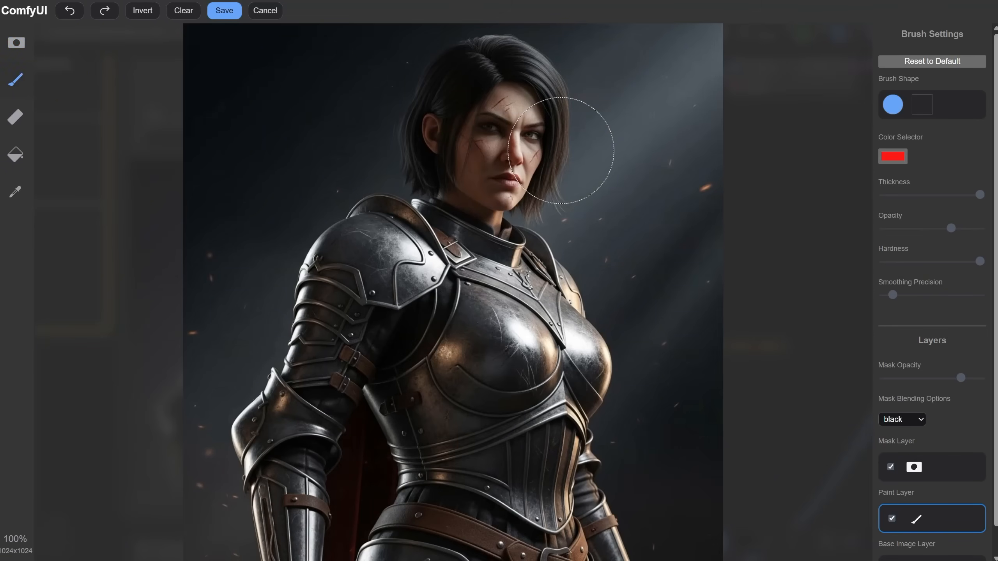
Set the brush colour to white at maximum thickness, paint over the warrior's whole head and hair, and save
{"action": "left_click", "coordinate": [891, 158]}
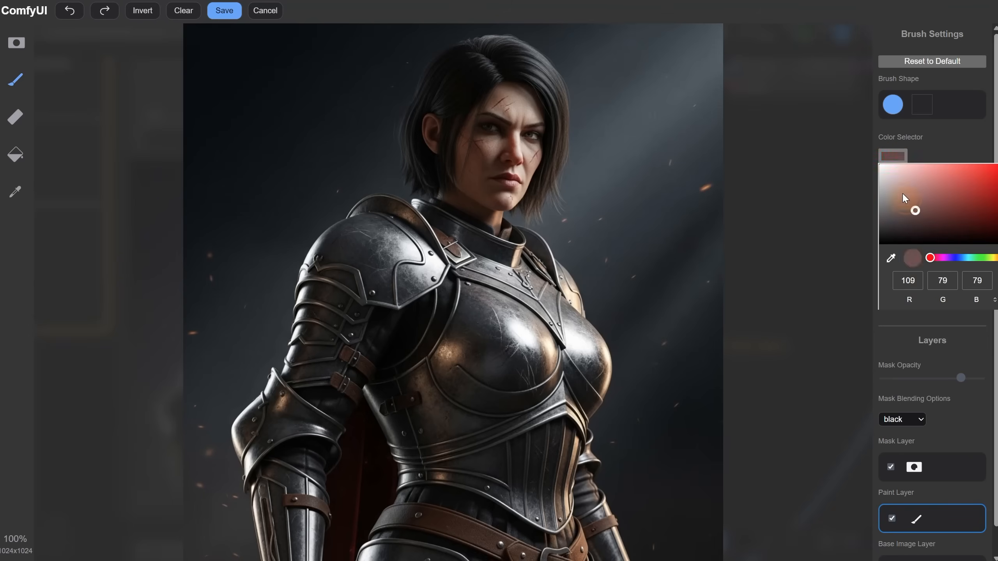
{"action": "left_click_drag", "start_coordinate": [903, 193], "coordinate": [855, 135]}
{"action": "left_click", "coordinate": [849, 133]}
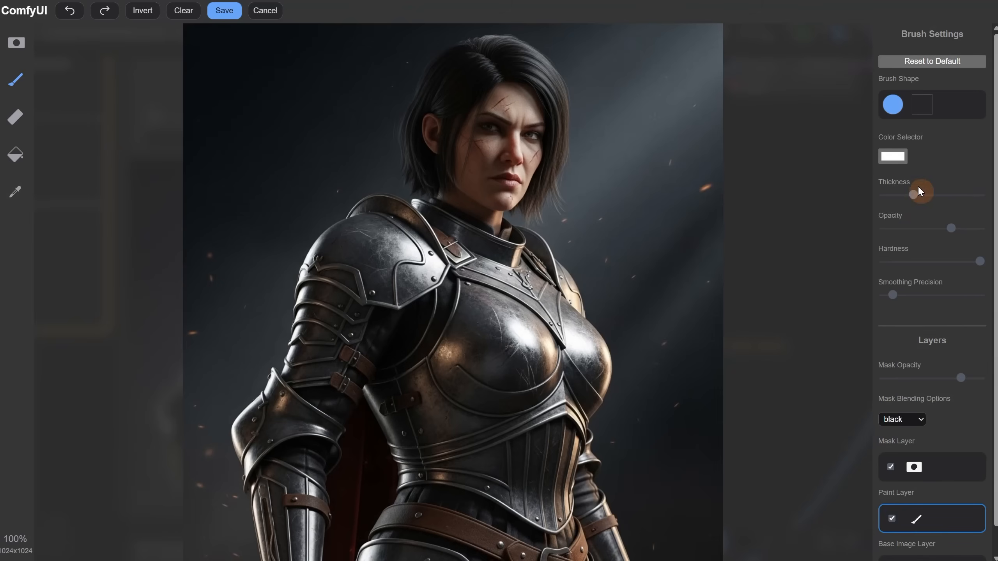
{"action": "left_click_drag", "start_coordinate": [894, 194], "coordinate": [980, 195]}
{"action": "mouse_move", "coordinate": [491, 79]}
{"action": "left_mouse_down"}
{"action": "mouse_move", "coordinate": [467, 79]}
{"action": "mouse_move", "coordinate": [448, 98]}
{"action": "mouse_move", "coordinate": [437, 150]}
{"action": "mouse_move", "coordinate": [505, 184]}
{"action": "mouse_move", "coordinate": [538, 128]}
{"action": "mouse_move", "coordinate": [498, 80]}
{"action": "mouse_move", "coordinate": [470, 92]}
{"action": "left_mouse_up"}
{"action": "left_click", "coordinate": [226, 16]}
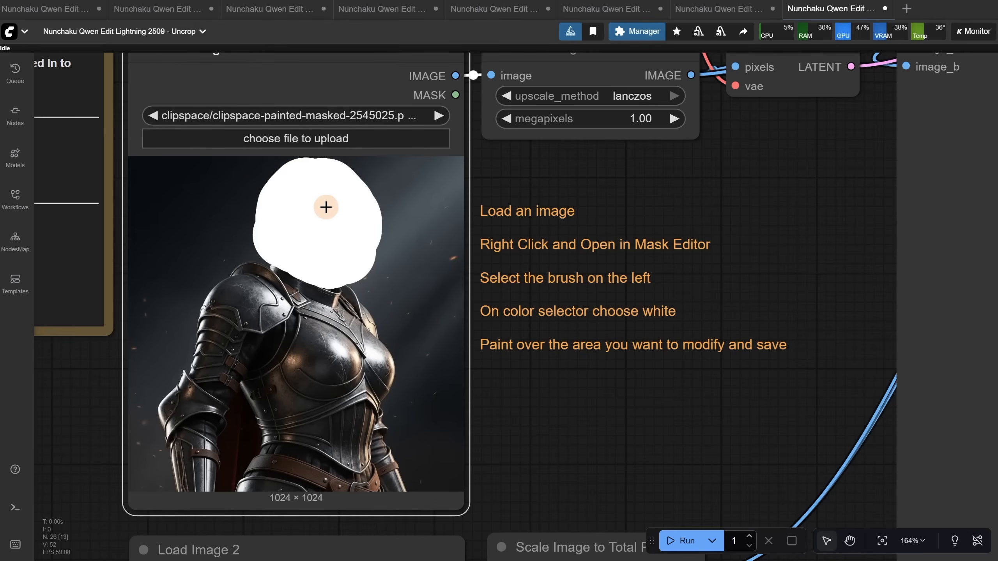
Check the Woman Closeup image in Load Image 2 and compare the masked warrior with the generated result
{"action": "scroll", "coordinate": [529, 230], "scroll_direction": "down", "scroll_amount": 5}
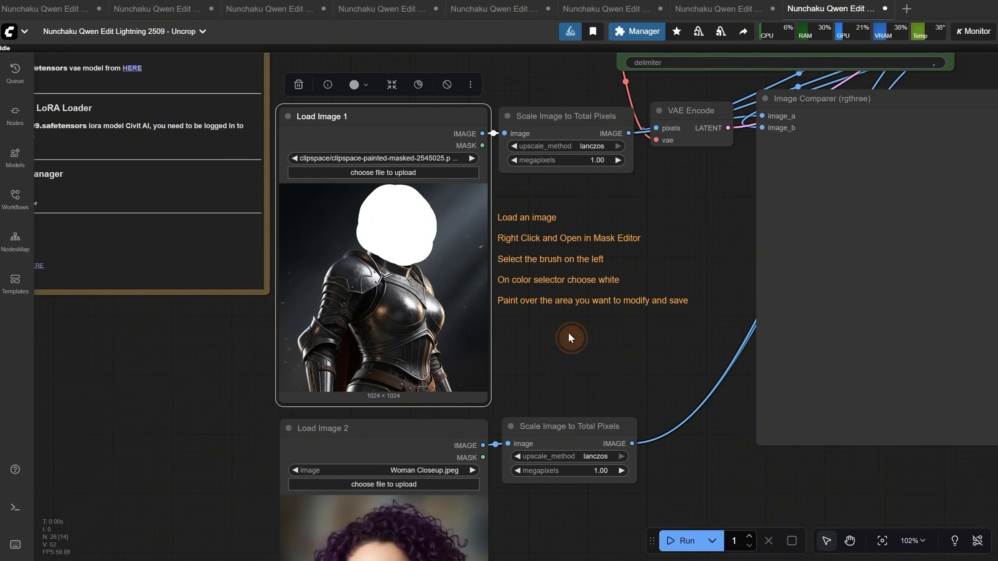
{"action": "left_click_drag", "start_coordinate": [568, 336], "coordinate": [599, 167]}
{"action": "scroll", "coordinate": [439, 339], "scroll_direction": "up", "scroll_amount": 5}
{"action": "scroll", "coordinate": [432, 303], "scroll_direction": "down", "scroll_amount": 3}
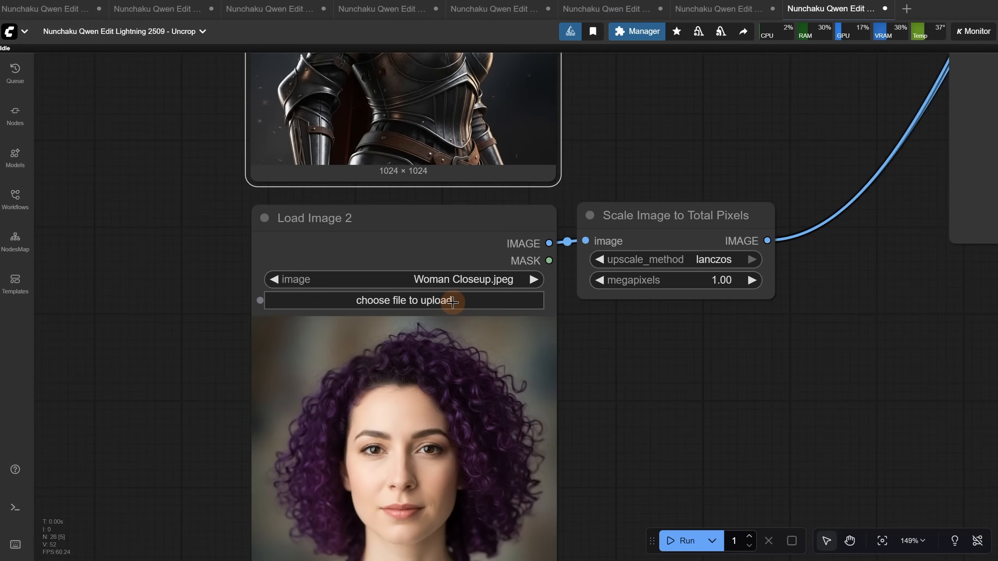
{"action": "scroll", "coordinate": [458, 301], "scroll_direction": "down", "scroll_amount": 4}
{"action": "left_click_drag", "start_coordinate": [634, 194], "coordinate": [454, 549]}
{"action": "scroll", "coordinate": [503, 158], "scroll_direction": "up", "scroll_amount": 5}
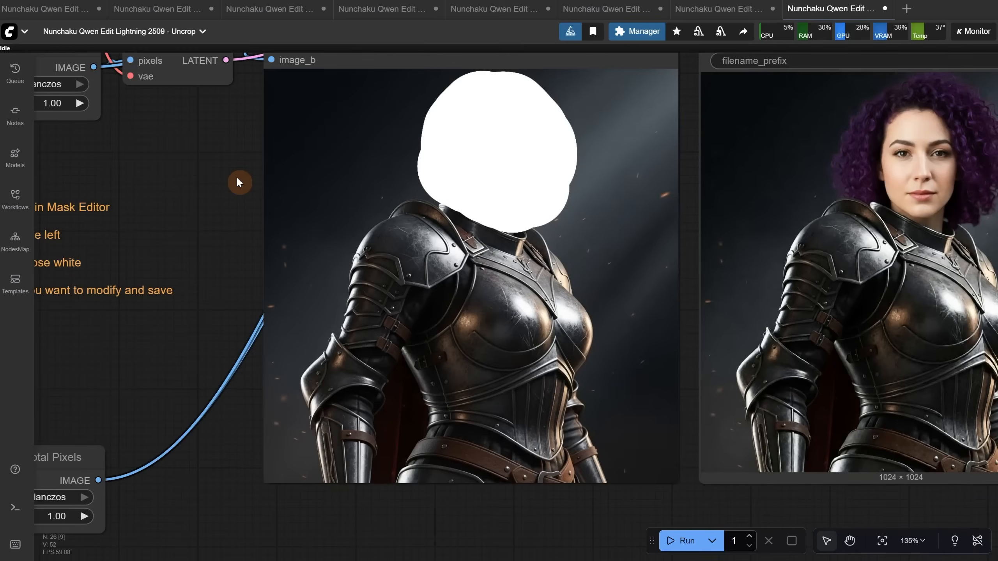
{"action": "scroll", "coordinate": [237, 177], "scroll_direction": "up", "scroll_amount": 1}
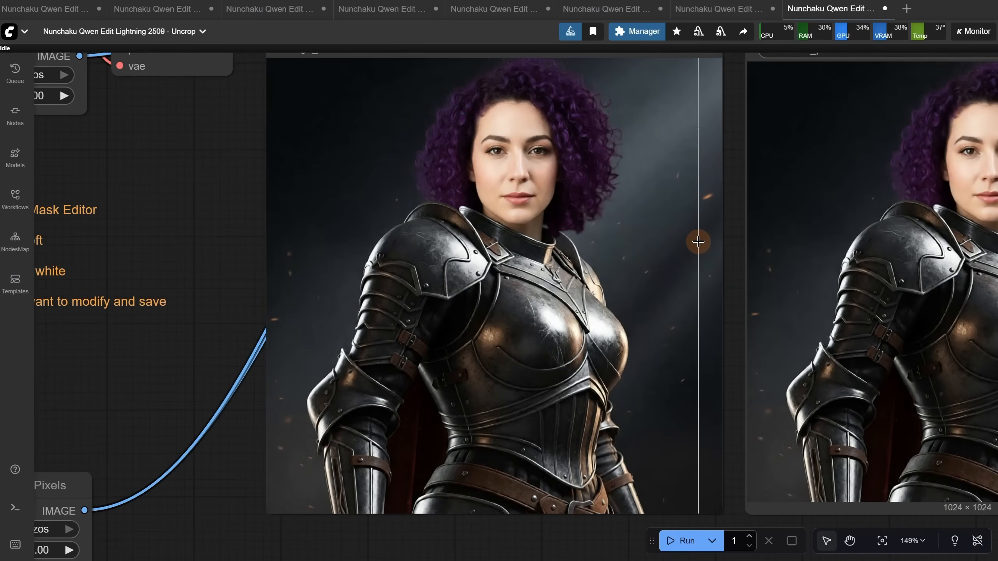
{"action": "scroll", "coordinate": [708, 237], "scroll_direction": "down", "scroll_amount": 3}
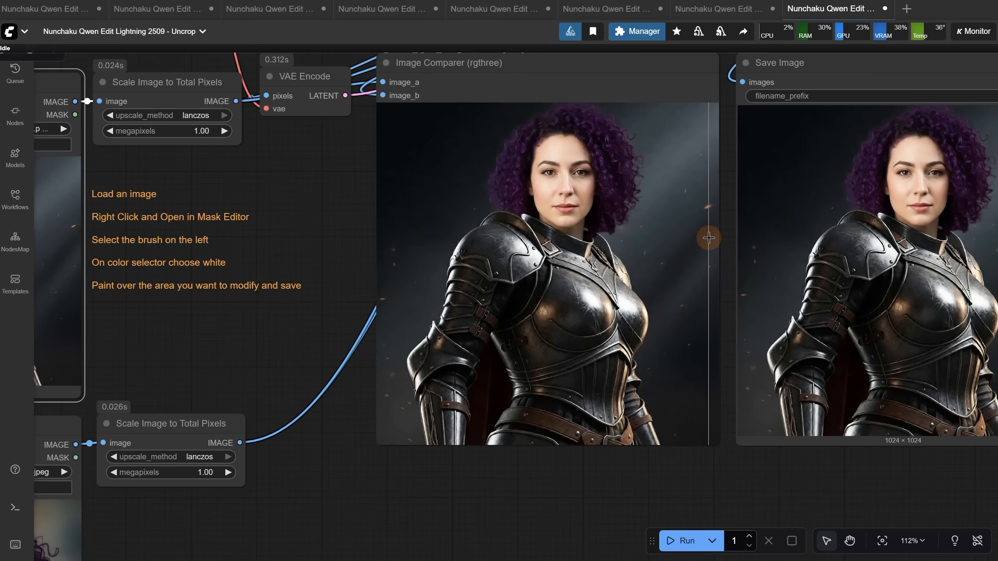
{"action": "scroll", "coordinate": [708, 236], "scroll_direction": "down", "scroll_amount": 4}
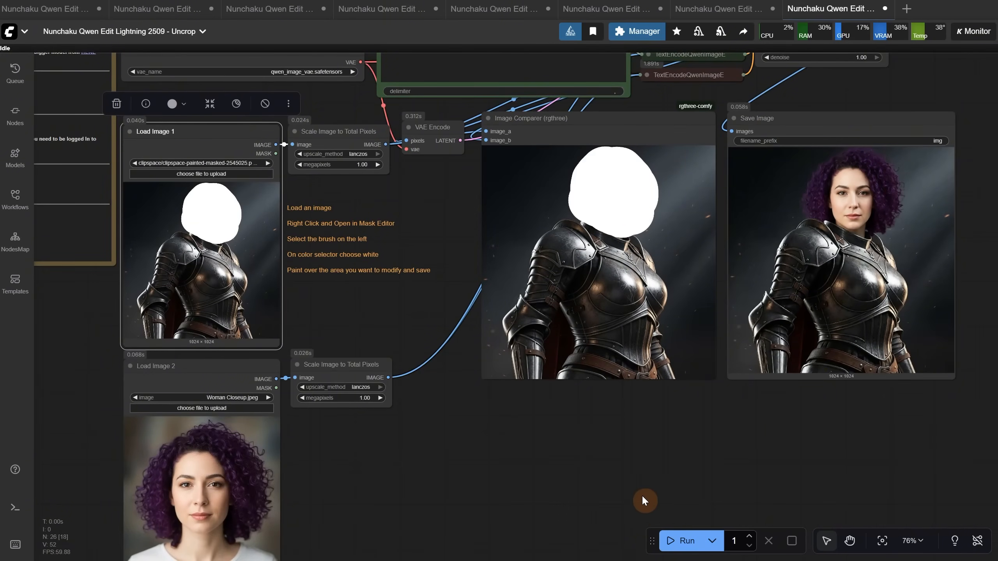
Load Girl3D.jpeg into the Load Image 2 node
{"action": "scroll", "coordinate": [365, 458], "scroll_direction": "up", "scroll_amount": 2}
{"action": "left_click_drag", "start_coordinate": [365, 459], "coordinate": [509, 368]}
{"action": "left_click", "coordinate": [351, 347]}
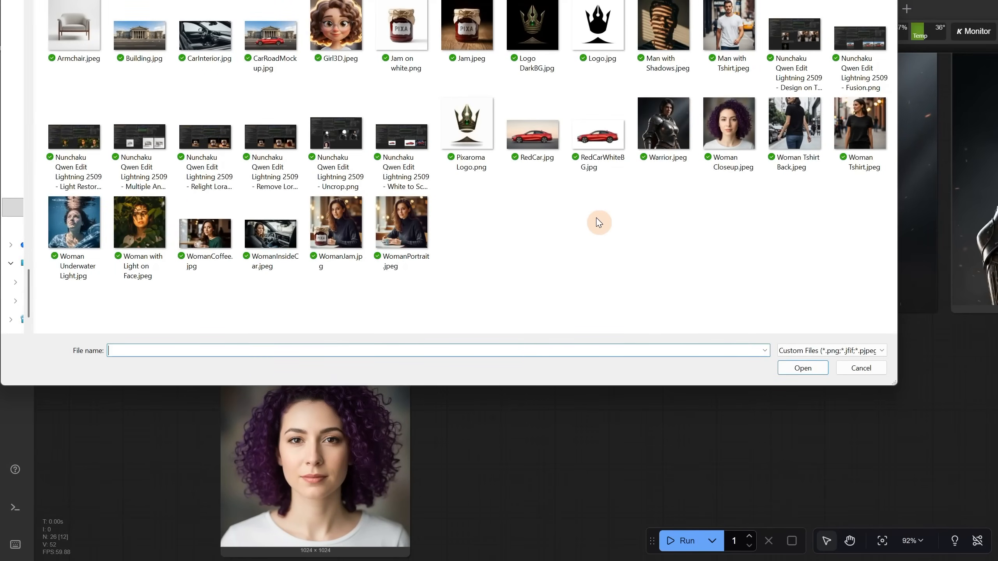
{"action": "double_click", "coordinate": [336, 27]}
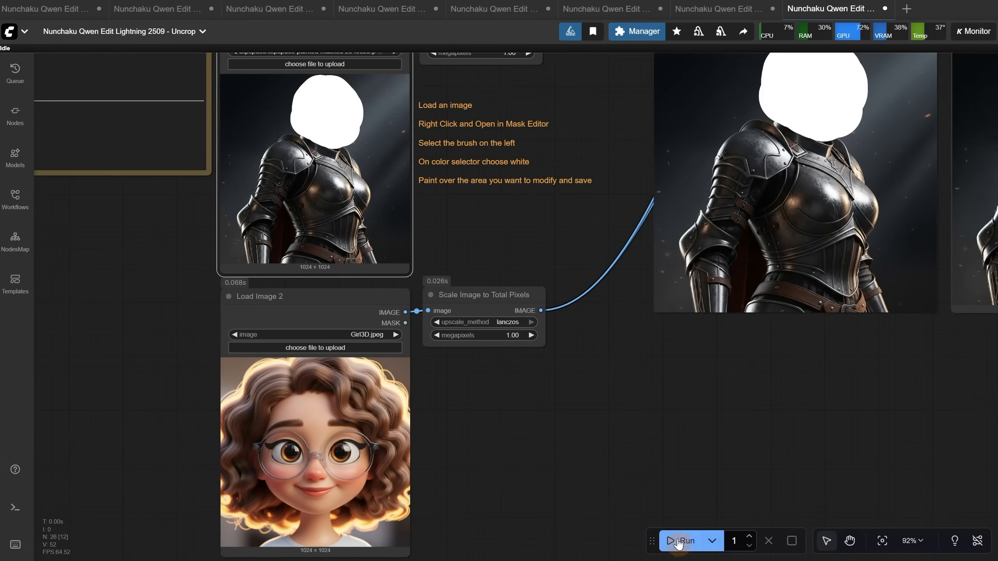
Run the Uncrop workflow with the 3D girl image and compare the generated head with the masked warrior
{"action": "left_click", "coordinate": [679, 542]}
{"action": "left_click_drag", "start_coordinate": [675, 348], "coordinate": [593, 391]}
{"action": "scroll", "coordinate": [596, 393], "scroll_direction": "down", "scroll_amount": 1}
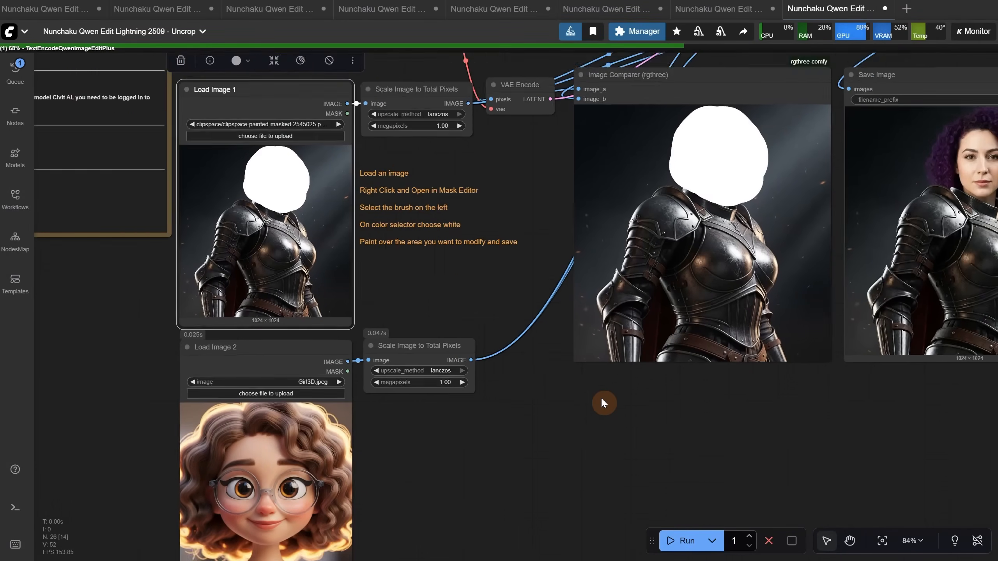
{"action": "scroll", "coordinate": [601, 399], "scroll_direction": "down", "scroll_amount": 2}
{"action": "scroll", "coordinate": [671, 424], "scroll_direction": "up", "scroll_amount": 3}
{"action": "left_click_drag", "start_coordinate": [701, 414], "coordinate": [596, 428]}
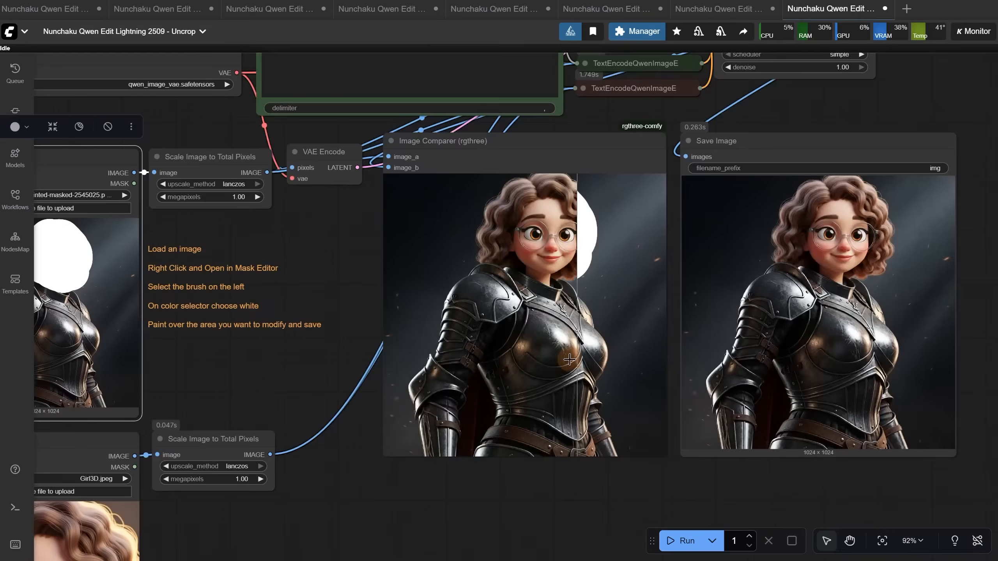
{"action": "scroll", "coordinate": [569, 359], "scroll_direction": "up", "scroll_amount": 6}
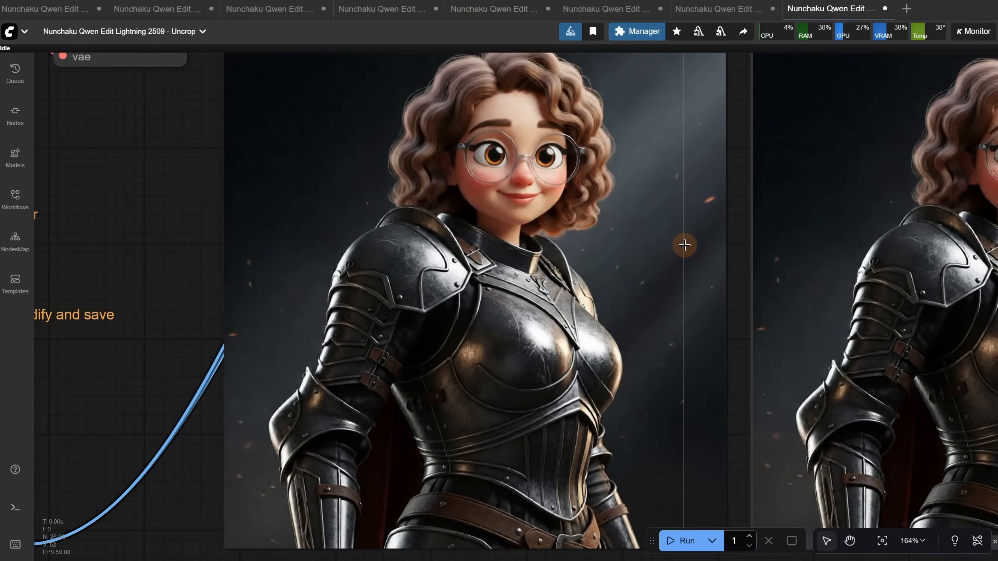
{"action": "scroll", "coordinate": [684, 245], "scroll_direction": "down", "scroll_amount": 10}
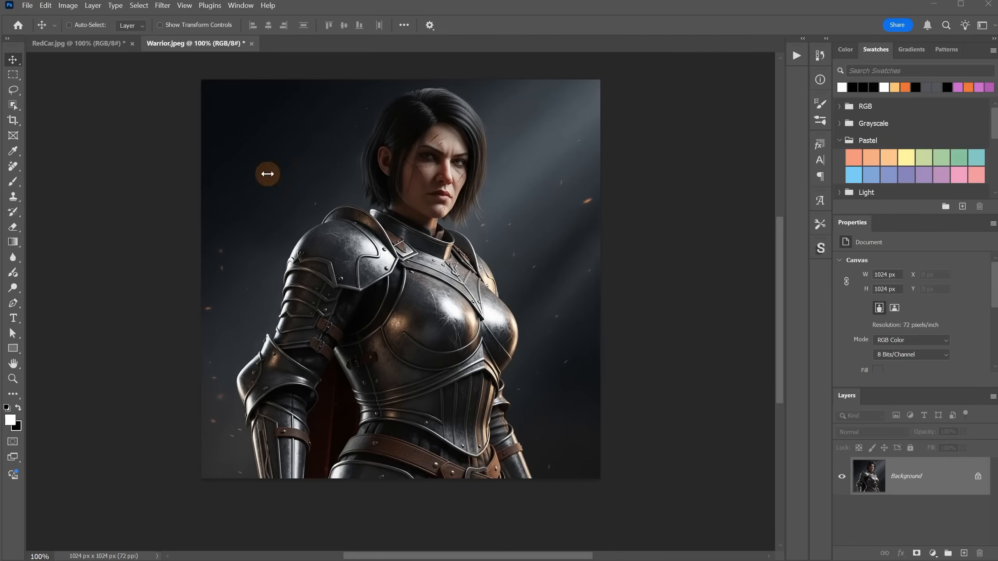
In Photoshop, extend the Warrior.jpeg canvas downward with the Crop tool to about 1024 x 1406 px
{"action": "left_click", "coordinate": [13, 121]}
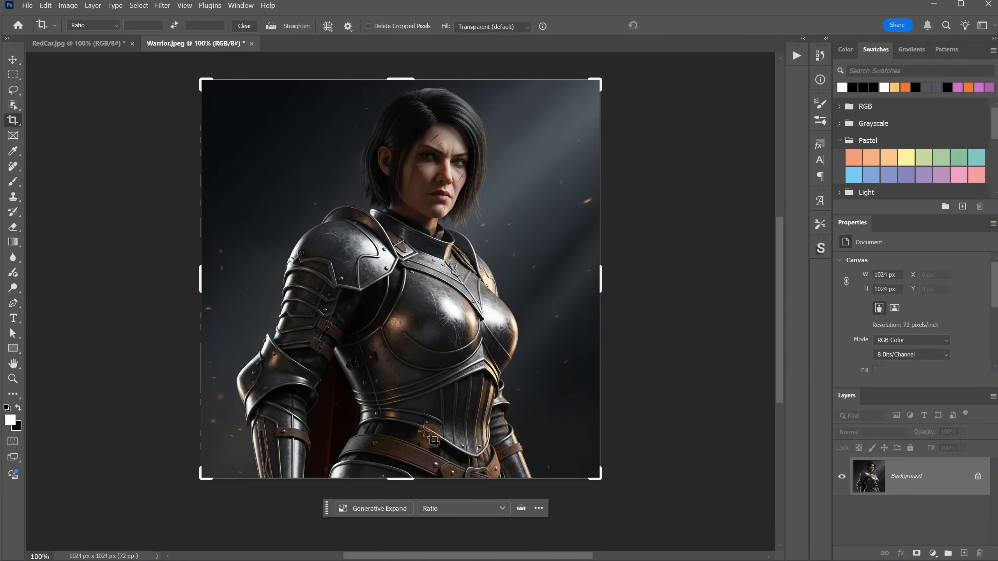
{"action": "scroll", "coordinate": [425, 421], "scroll_direction": "down", "scroll_amount": 3}
{"action": "left_click_drag", "start_coordinate": [404, 426], "coordinate": [414, 497]}
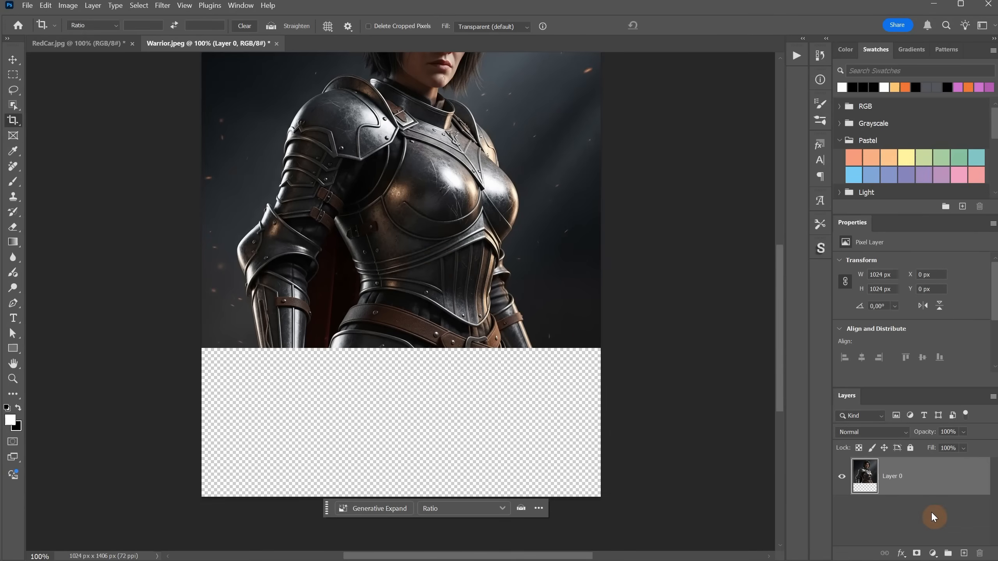
Add a new layer beneath the warrior, fill it with white and flatten the image
{"action": "left_click", "coordinate": [964, 554], "text": "ctrl"}
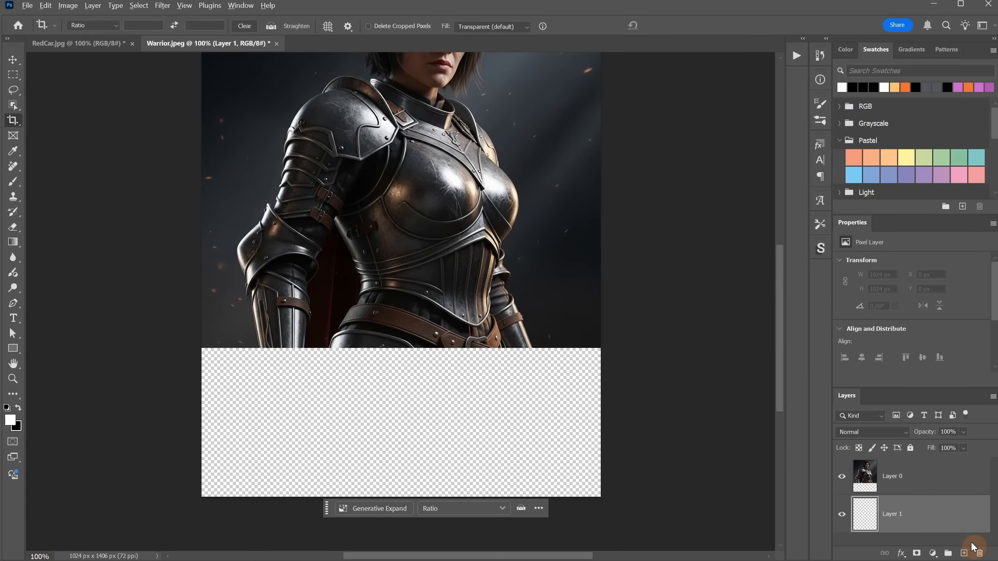
{"action": "key", "text": "alt+BackSpace"}
{"action": "key", "text": "ctrl+minus"}
{"action": "key", "text": "ctrl+minus"}
{"action": "left_click_drag", "start_coordinate": [514, 316], "coordinate": [519, 366]}
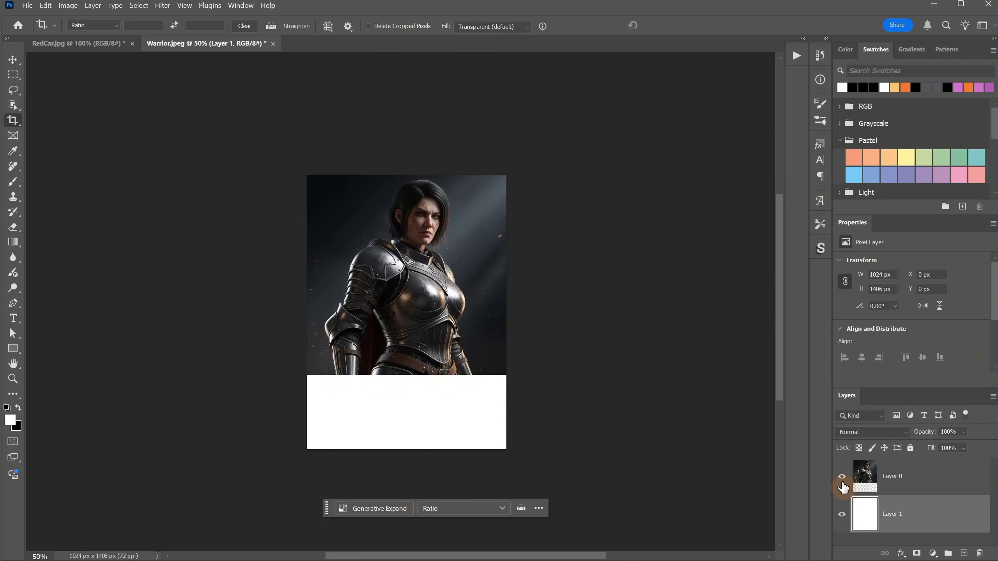
{"action": "right_click", "coordinate": [948, 505]}
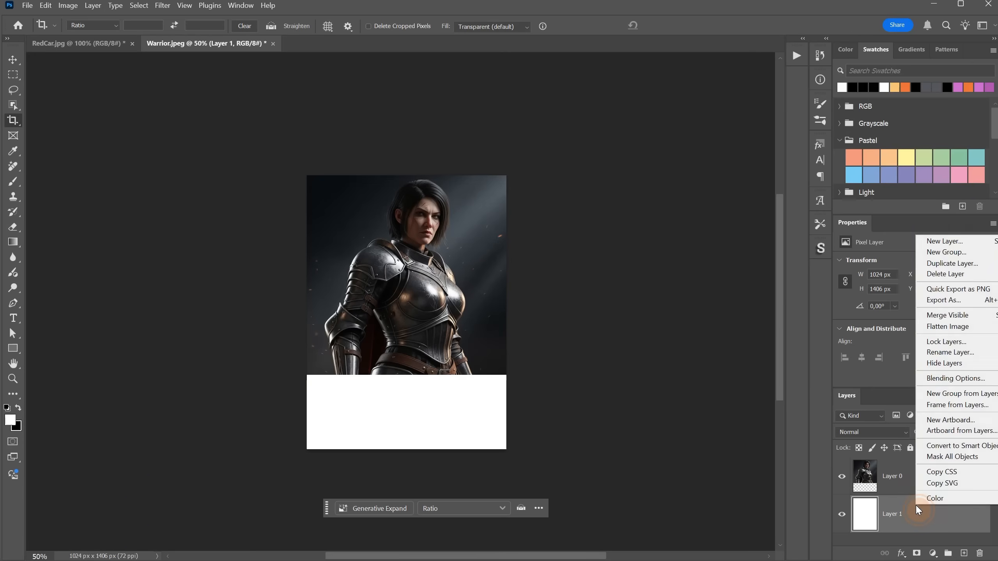
{"action": "left_click", "coordinate": [939, 337]}
Copy the whole flattened warrior image, switch to ComfyUI and paste it into the Load Image 1 node
{"action": "key", "text": "ctrl+a"}
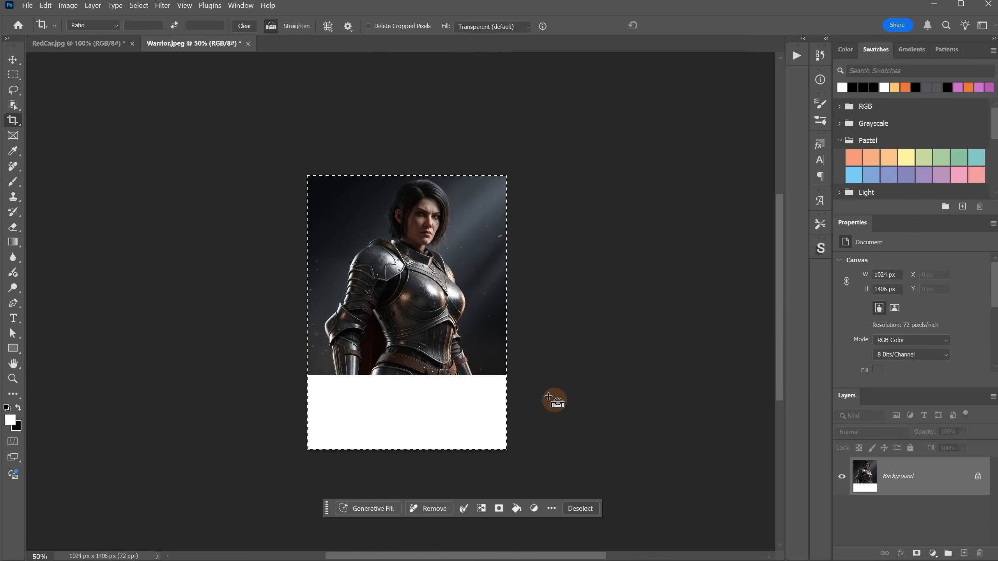
{"action": "key", "text": "ctrl+c"}
{"action": "key", "text": "alt+Tab"}
{"action": "key", "text": "ctrl+v"}
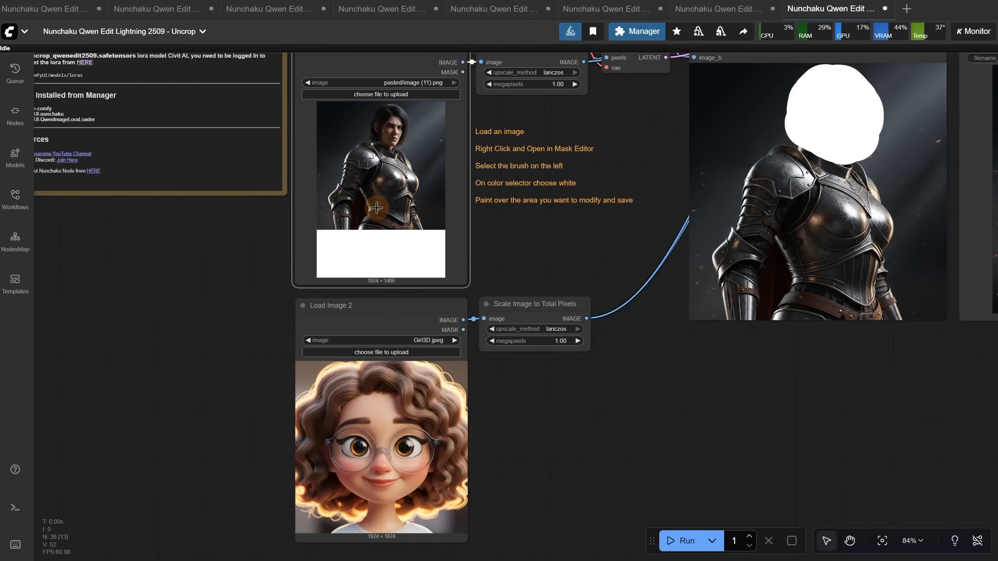
Bypass the Load Image 2 node together with its Scale Image to Total Pixels node
{"action": "left_click", "coordinate": [397, 312]}
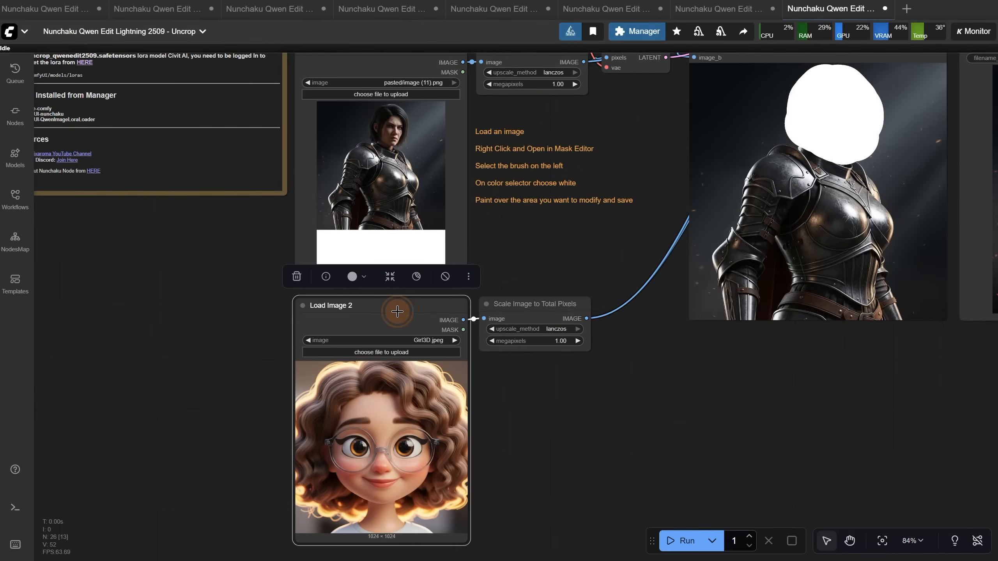
{"action": "left_click", "coordinate": [497, 312], "text": "shift"}
{"action": "right_click", "coordinate": [511, 311]}
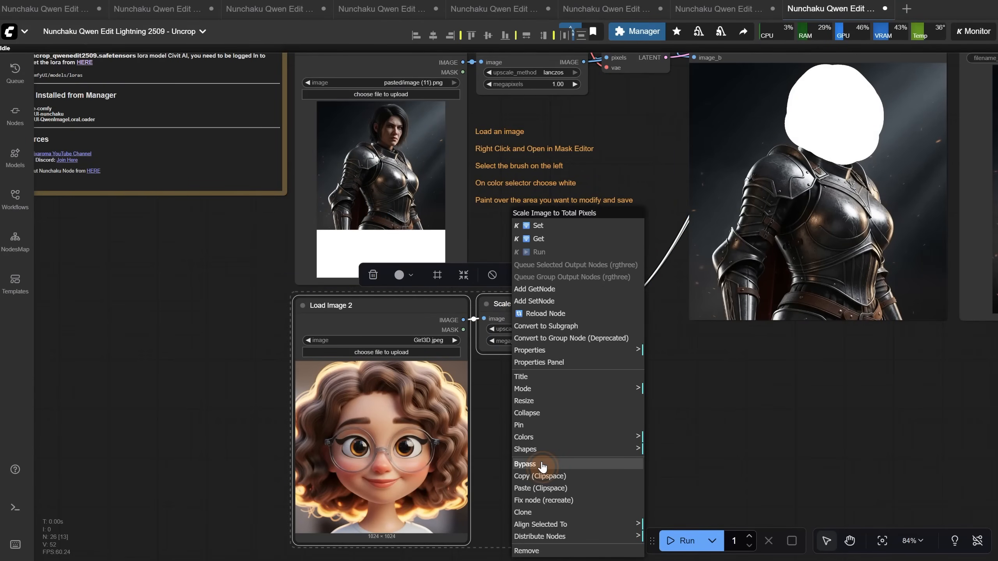
{"action": "left_click", "coordinate": [542, 467]}
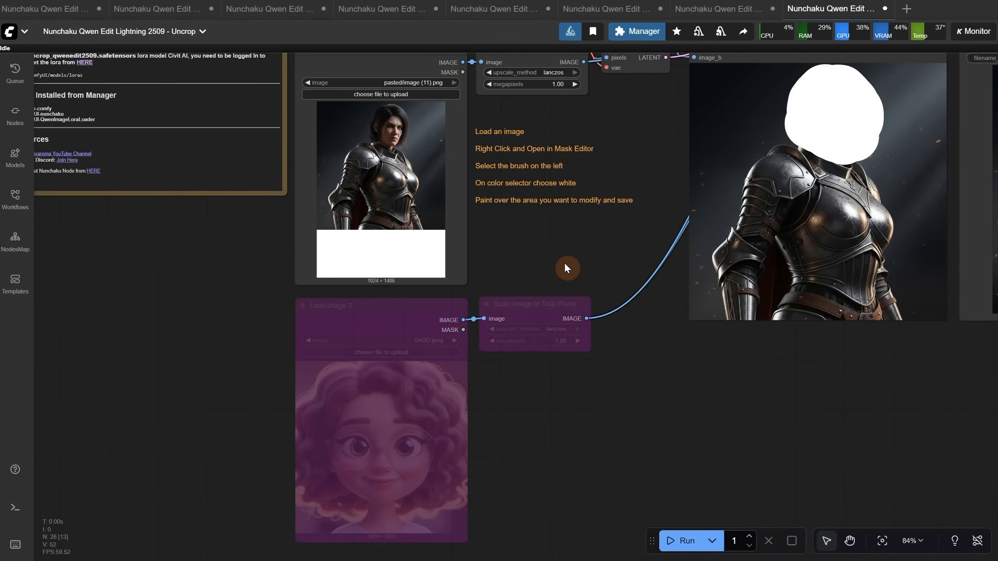
Compare the white-extended warrior input with the generated uncropped image, inspecting the hands, belt and lower armor
{"action": "left_click_drag", "start_coordinate": [566, 268], "coordinate": [612, 440]}
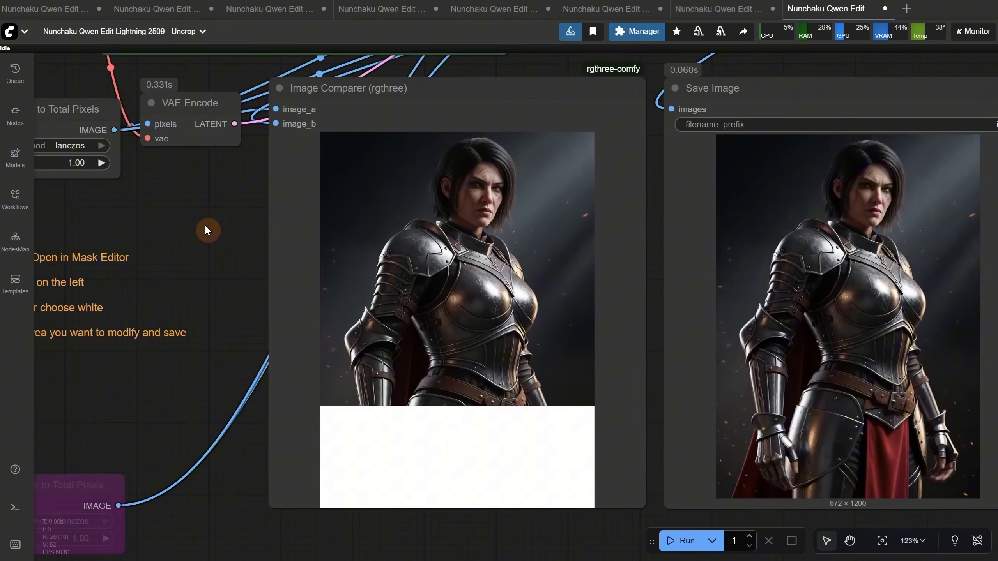
{"action": "left_click_drag", "start_coordinate": [205, 228], "coordinate": [197, 228]}
{"action": "scroll", "coordinate": [587, 287], "scroll_direction": "up", "scroll_amount": 2}
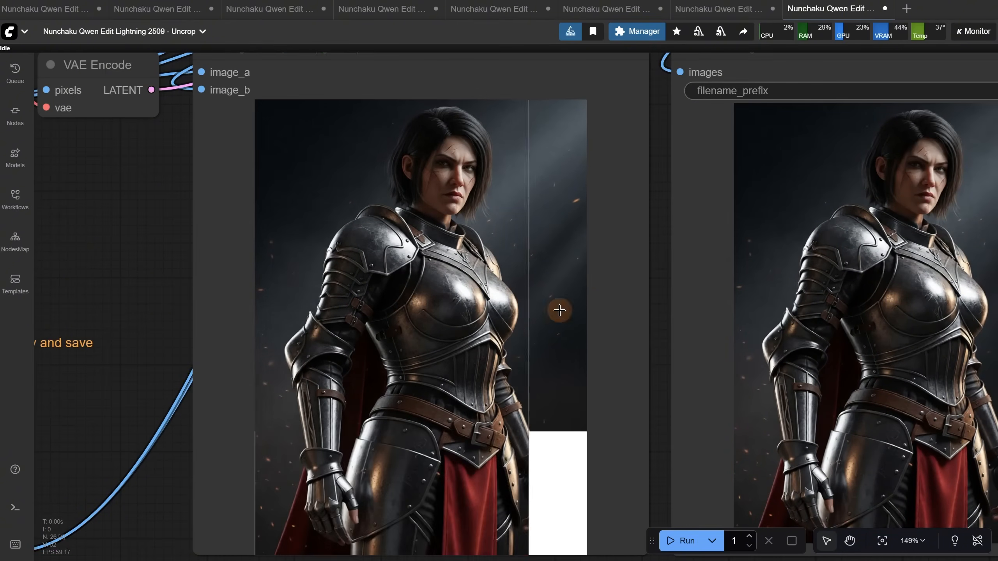
{"action": "left_click_drag", "start_coordinate": [660, 334], "coordinate": [314, 241]}
{"action": "scroll", "coordinate": [443, 274], "scroll_direction": "up", "scroll_amount": 4}
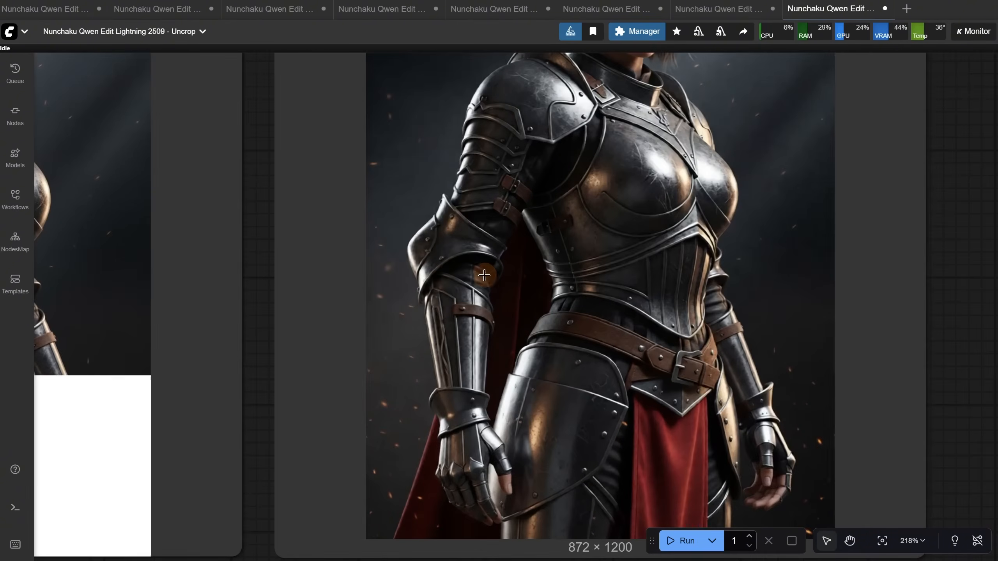
{"action": "left_click_drag", "start_coordinate": [930, 185], "coordinate": [924, 66]}
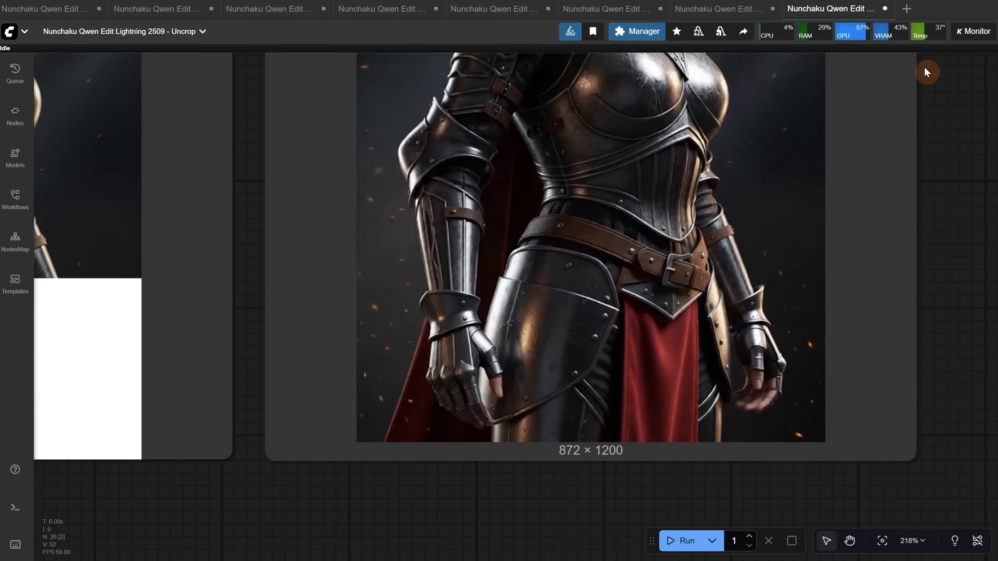
{"action": "scroll", "coordinate": [745, 294], "scroll_direction": "down", "scroll_amount": 6}
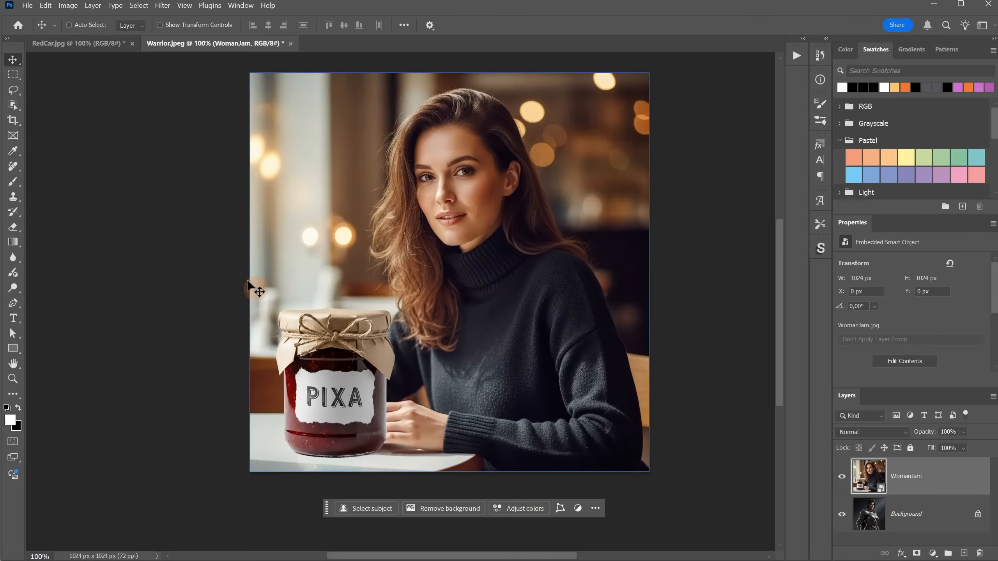
In Photoshop, cover the jam jar in the WomanJam image with a white square about 497 px wide on a new layer and flatten
{"action": "left_click", "coordinate": [13, 75]}
{"action": "mouse_move", "coordinate": [248, 279]}
{"action": "left_mouse_down"}
{"action": "mouse_move", "coordinate": [401, 504]}
{"action": "mouse_move", "coordinate": [444, 545]}
{"action": "left_mouse_up"}
{"action": "left_click", "coordinate": [964, 553]}
{"action": "key", "text": "alt+BackSpace"}
{"action": "key", "text": "ctrl+d"}
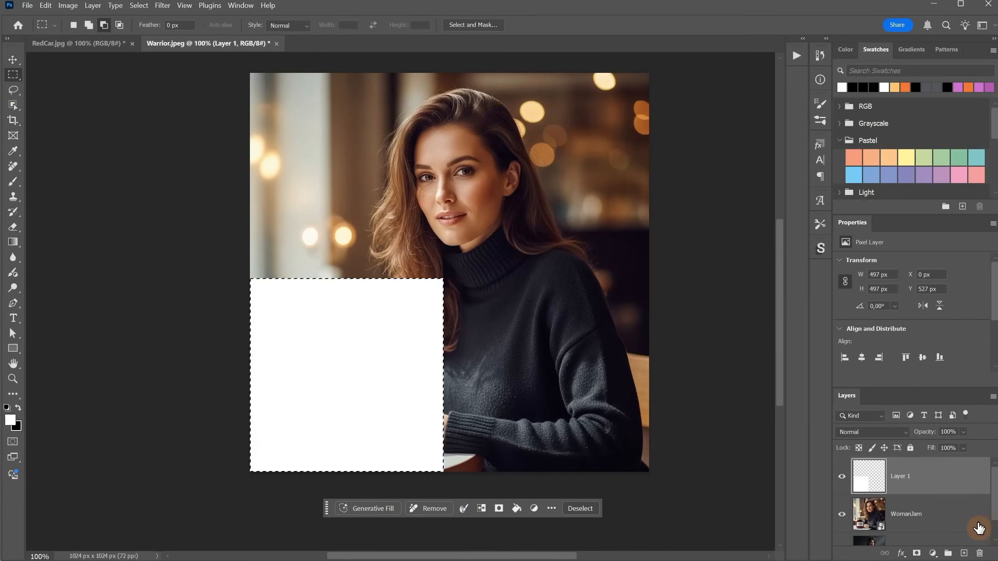
{"action": "right_click", "coordinate": [915, 482]}
{"action": "left_click", "coordinate": [957, 270]}
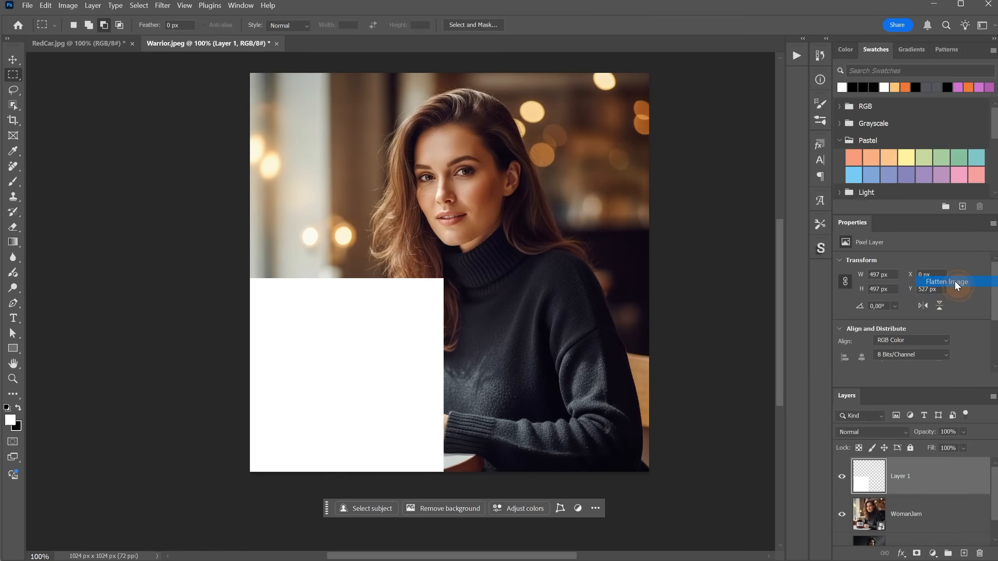
Copy the whole flattened woman image and paste it into ComfyUI's Load Image 1 node
{"action": "key", "text": "ctrl+a"}
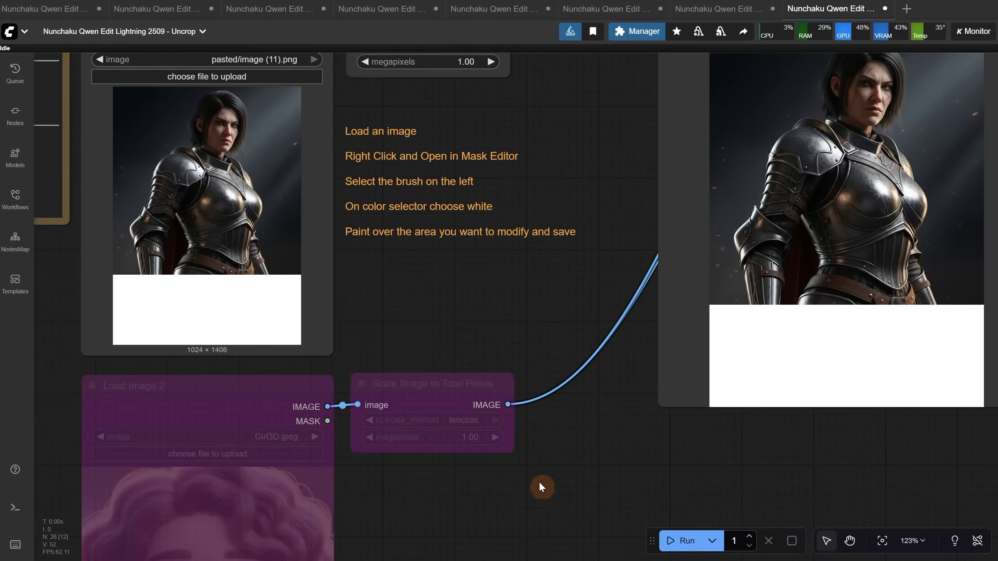
{"action": "left_click", "coordinate": [268, 220]}
{"action": "key", "text": "ctrl+v"}
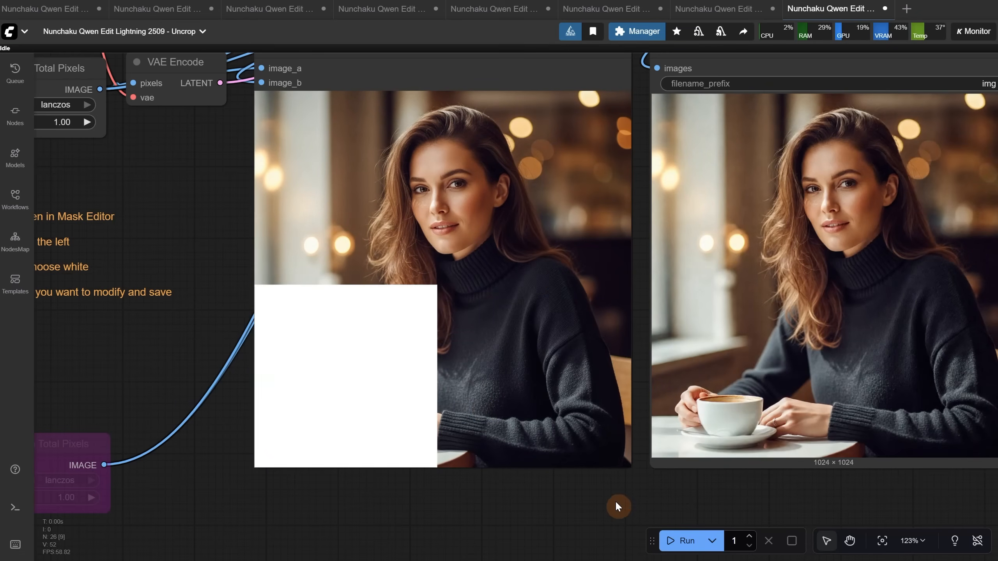
Add the second prompt "there is a black coffee mug on the table" and run the Uncrop workflow on the woman image
{"action": "left_click_drag", "start_coordinate": [217, 152], "coordinate": [271, 387]}
{"action": "left_click", "coordinate": [338, 178]}
{"action": "type", "text": "there is"}
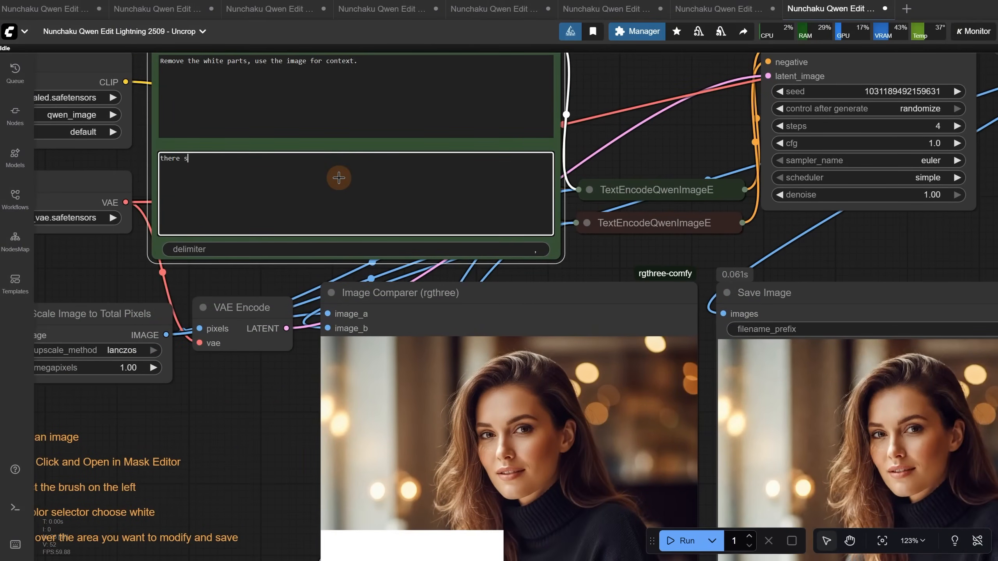
{"action": "type", "text": " a black coffee mug on the table"}
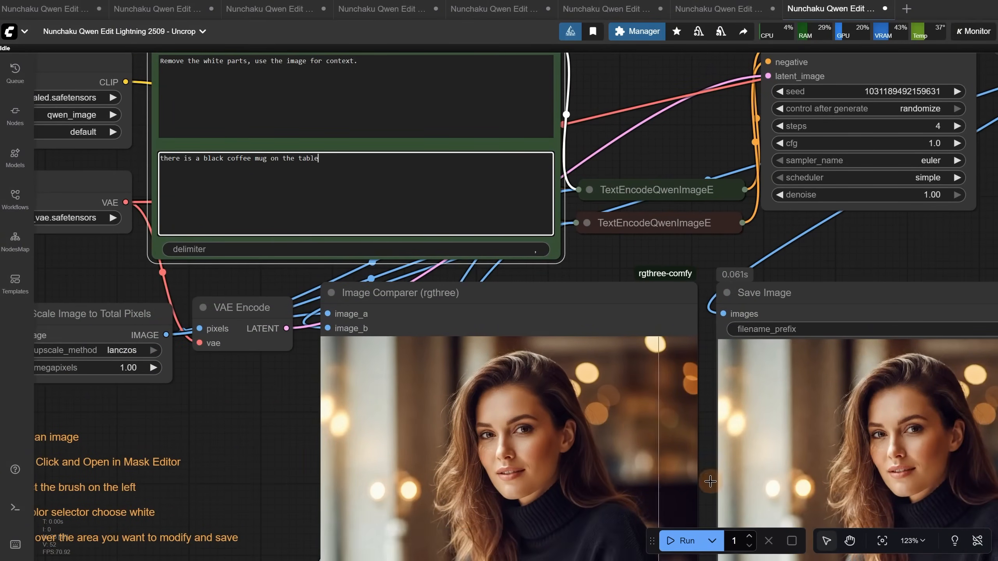
{"action": "left_click", "coordinate": [682, 541]}
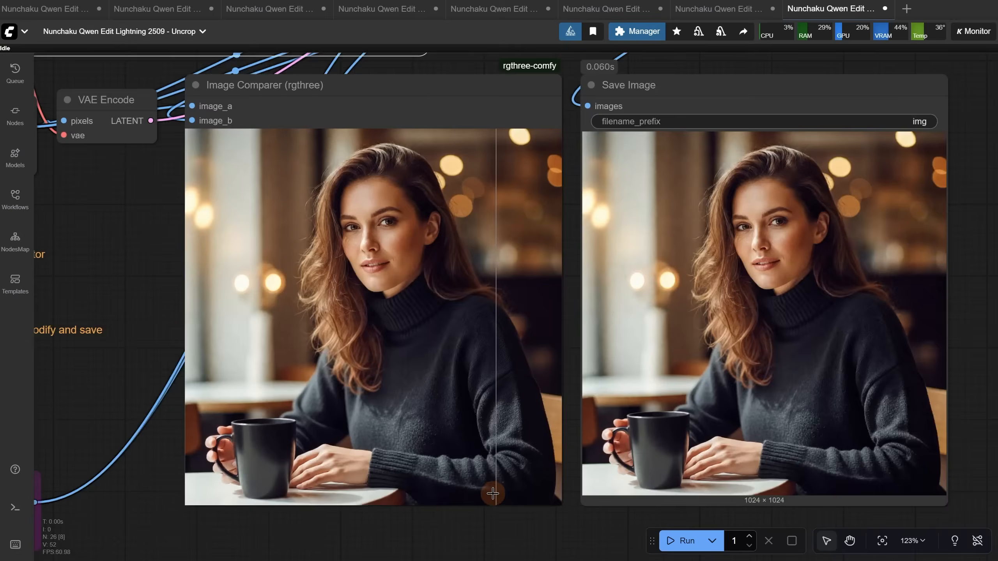
Compare the white-square input with the generated coffee mug image, inspecting the face, hair and background closely
{"action": "scroll", "coordinate": [491, 498], "scroll_direction": "up", "scroll_amount": 5}
{"action": "scroll", "coordinate": [467, 516], "scroll_direction": "down", "scroll_amount": 4}
{"action": "scroll", "coordinate": [380, 452], "scroll_direction": "up", "scroll_amount": 2}
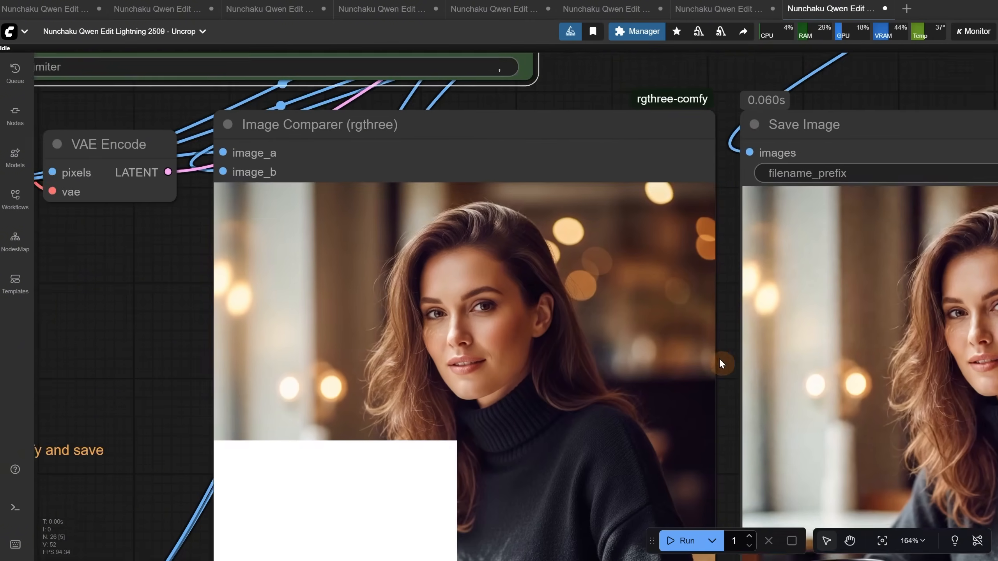
{"action": "scroll", "coordinate": [728, 348], "scroll_direction": "up", "scroll_amount": 6}
{"action": "scroll", "coordinate": [740, 339], "scroll_direction": "up", "scroll_amount": 2}
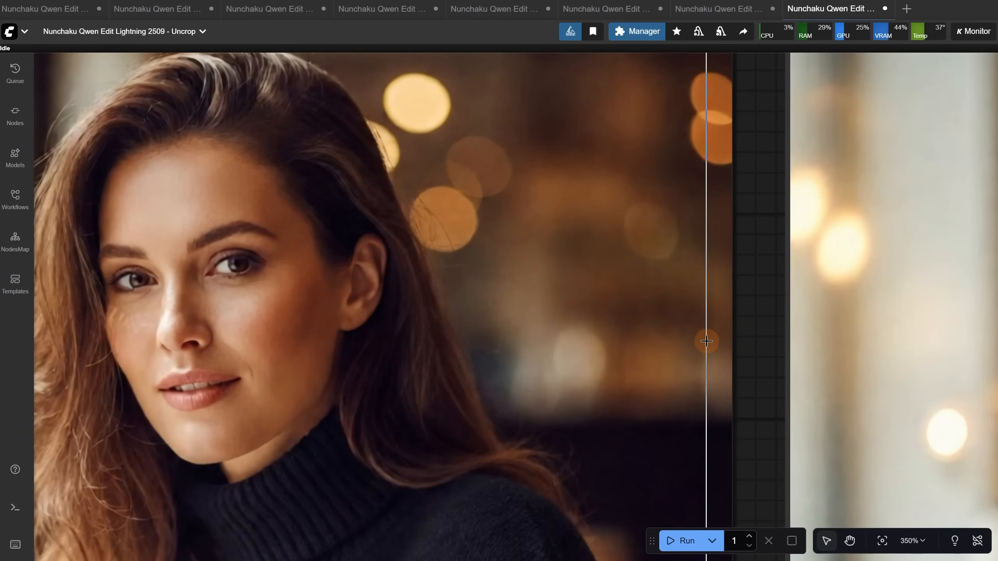
{"action": "scroll", "coordinate": [528, 266], "scroll_direction": "down", "scroll_amount": 12}
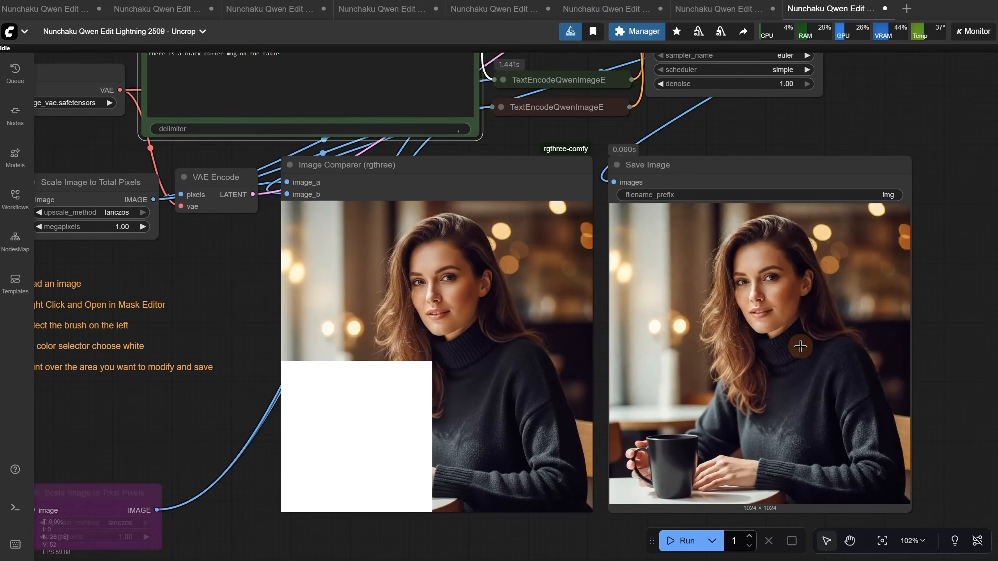
Copy the generated mug image from the Save Image node and paste it as a new layer in the Photoshop document
{"action": "right_click", "coordinate": [796, 342]}
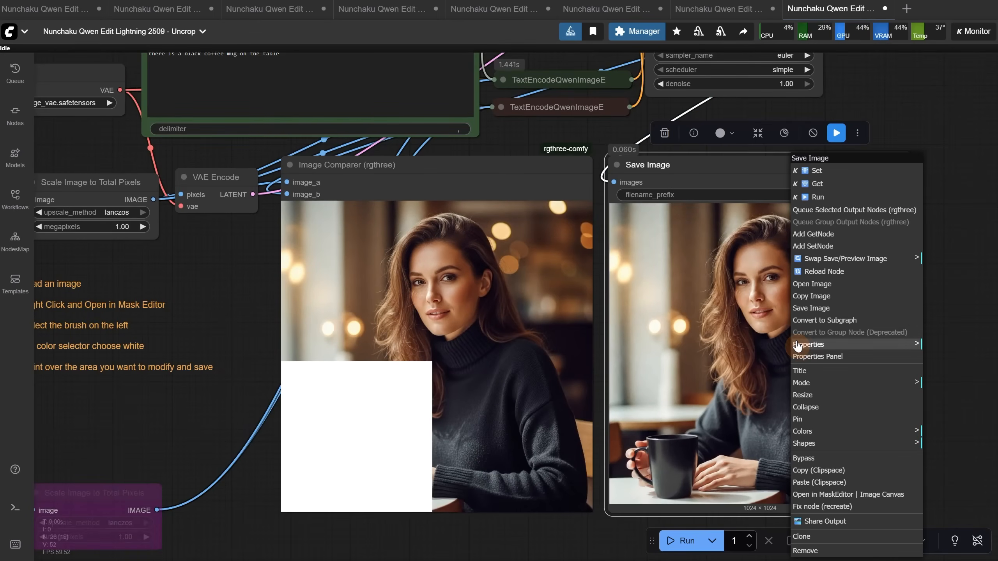
{"action": "left_click", "coordinate": [821, 296]}
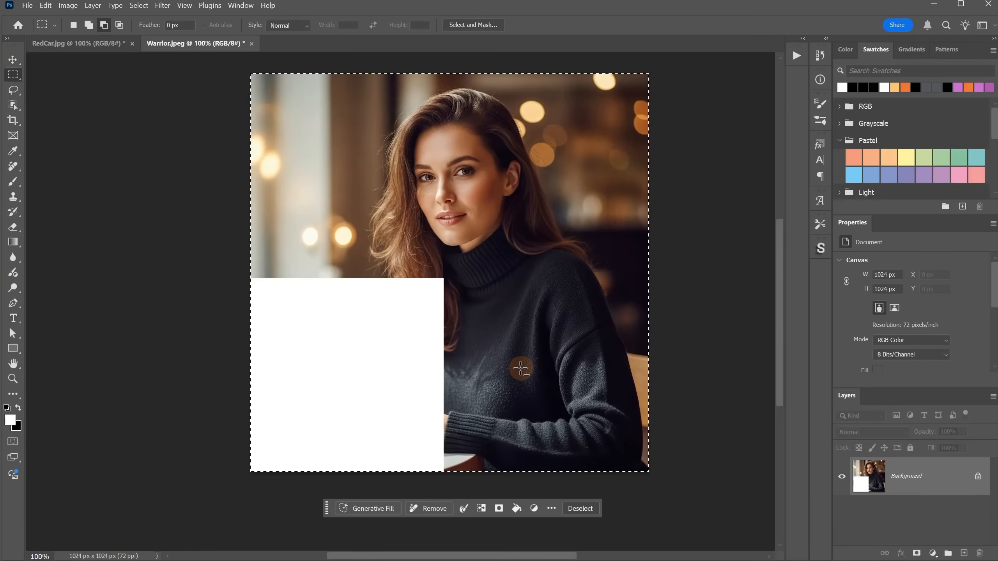
{"action": "key", "text": "ctrl+v"}
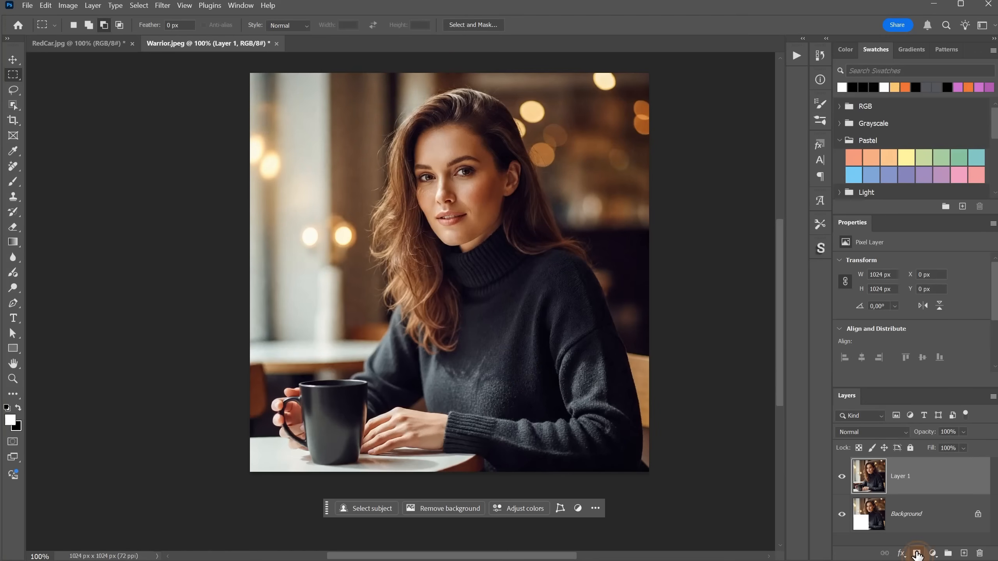
Add a layer mask to the pasted mug layer and invert it to black
{"action": "left_click", "coordinate": [917, 554]}
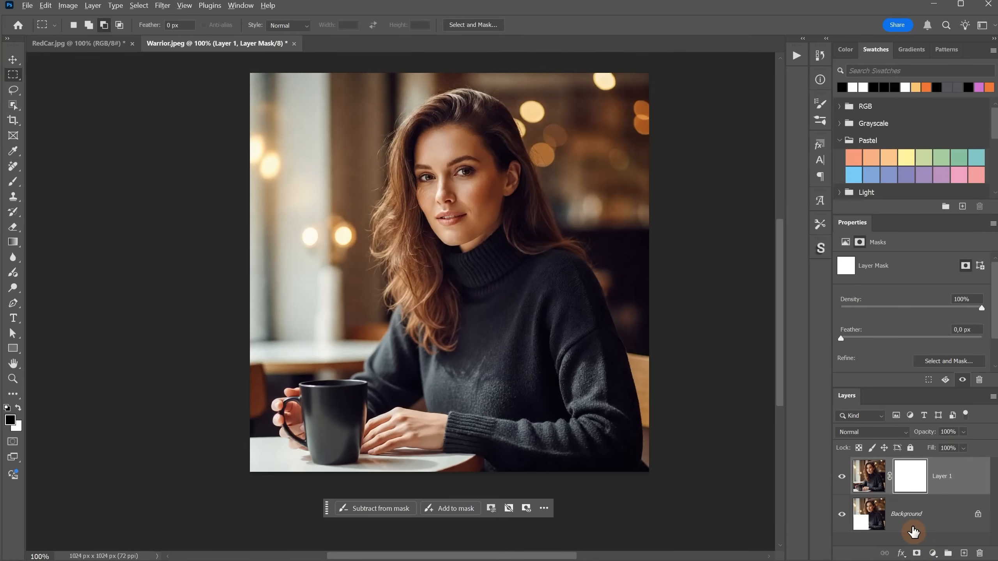
{"action": "key", "text": "ctrl+i"}
{"action": "key", "text": "ctrl+plus"}
{"action": "key", "text": "ctrl+plus"}
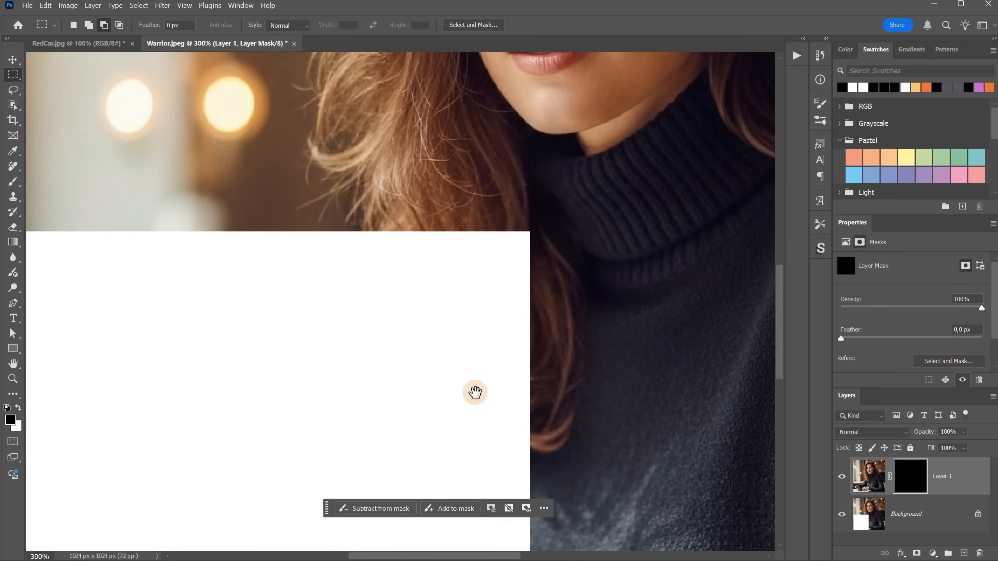
{"action": "left_click_drag", "start_coordinate": [510, 171], "coordinate": [457, 486]}
{"action": "left_click_drag", "start_coordinate": [521, 456], "coordinate": [536, 135]}
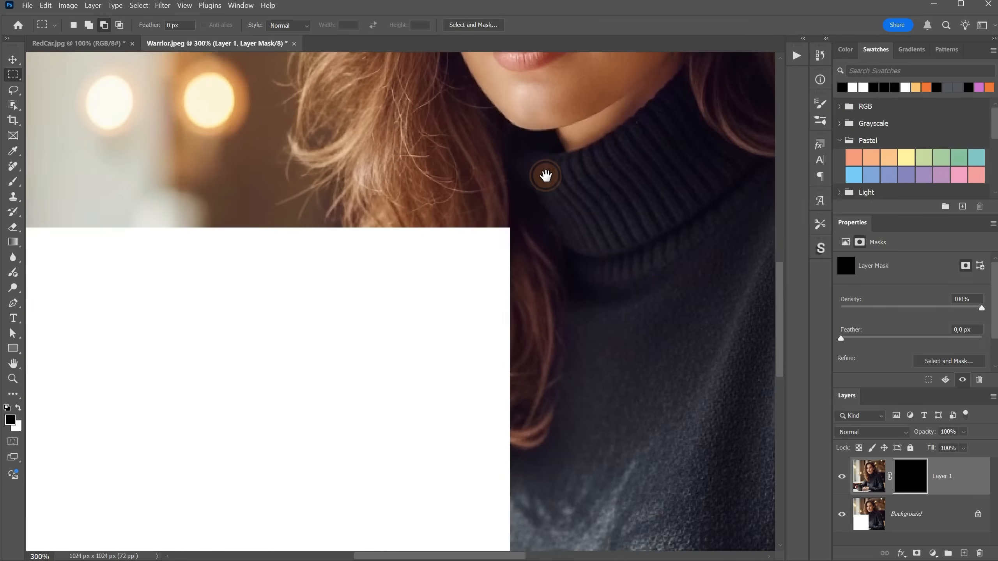
Paint white on the mug layer's mask with a 175 px brush over the white square to reveal the generated area
{"action": "left_click", "coordinate": [12, 182]}
{"action": "key", "text": "x"}
{"action": "scroll", "coordinate": [387, 219], "scroll_direction": "down", "scroll_amount": 2}
{"action": "key", "text": "ctrl+minus"}
{"action": "key", "text": "ctrl+minus"}
{"action": "mouse_move", "coordinate": [411, 306]}
{"action": "left_mouse_down"}
{"action": "mouse_move", "coordinate": [413, 274]}
{"action": "mouse_move", "coordinate": [307, 264]}
{"action": "mouse_move", "coordinate": [241, 274]}
{"action": "mouse_move", "coordinate": [379, 277]}
{"action": "mouse_move", "coordinate": [426, 323]}
{"action": "mouse_move", "coordinate": [419, 412]}
{"action": "mouse_move", "coordinate": [272, 310]}
{"action": "mouse_move", "coordinate": [232, 409]}
{"action": "mouse_move", "coordinate": [355, 444]}
{"action": "mouse_move", "coordinate": [396, 420]}
{"action": "mouse_move", "coordinate": [329, 313]}
{"action": "mouse_move", "coordinate": [342, 278]}
{"action": "mouse_move", "coordinate": [424, 434]}
{"action": "mouse_move", "coordinate": [437, 430]}
{"action": "left_mouse_up"}
{"action": "key", "text": "ctrl+plus"}
{"action": "key", "text": "ctrl+plus"}
{"action": "mouse_move", "coordinate": [534, 218]}
{"action": "left_mouse_down"}
{"action": "mouse_move", "coordinate": [519, 234]}
{"action": "mouse_move", "coordinate": [540, 471]}
{"action": "left_mouse_up"}
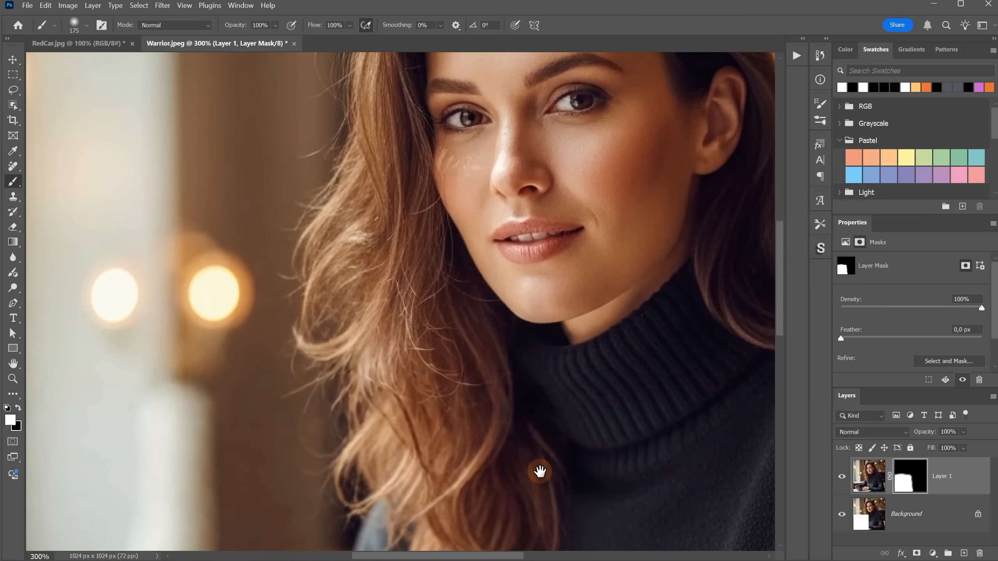
Toggle the masked mug layer's visibility and inspect the blend along the edges of the former white square
{"action": "left_click", "coordinate": [841, 478]}
{"action": "left_click", "coordinate": [841, 478]}
{"action": "left_click", "coordinate": [841, 478]}
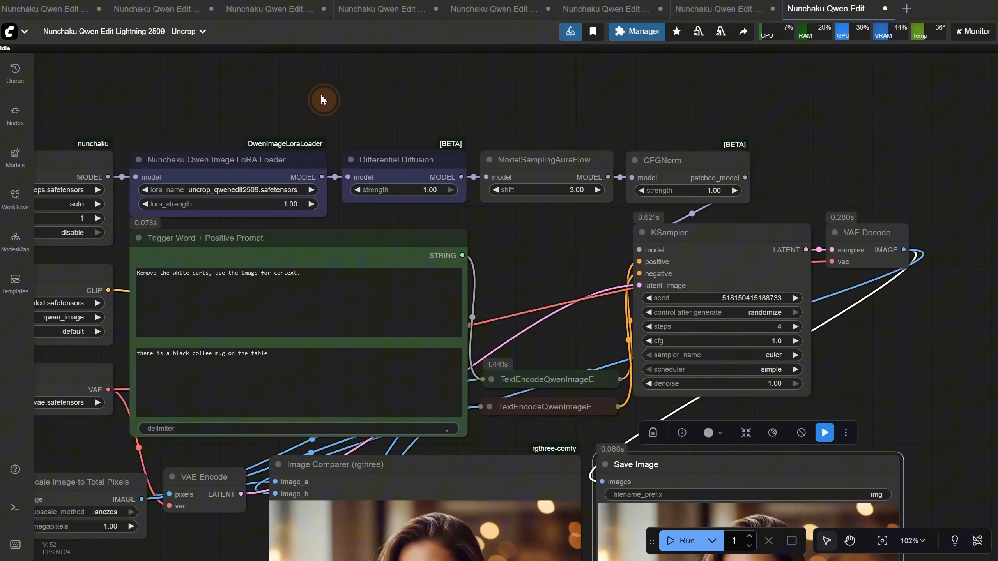
{"action": "left_click_drag", "start_coordinate": [323, 100], "coordinate": [577, 135]}
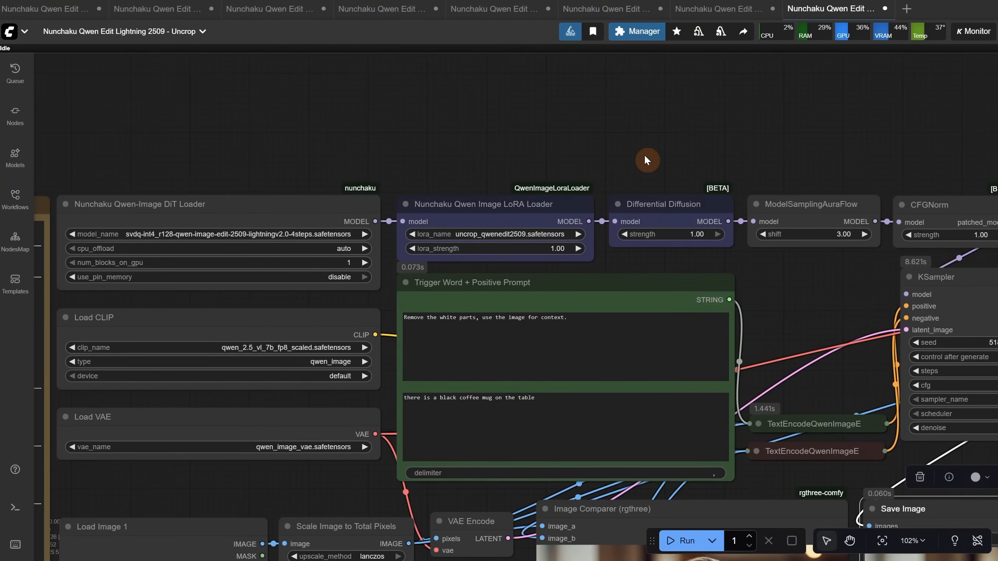
Duplicate the Nunchaku Qwen Image LoRA Loader and connect the copy between the original loader and Differential Diffusion
{"action": "left_click", "coordinate": [502, 208]}
{"action": "left_click_drag", "start_coordinate": [503, 212], "coordinate": [722, 123]}
{"action": "left_click_drag", "start_coordinate": [589, 221], "coordinate": [621, 131]}
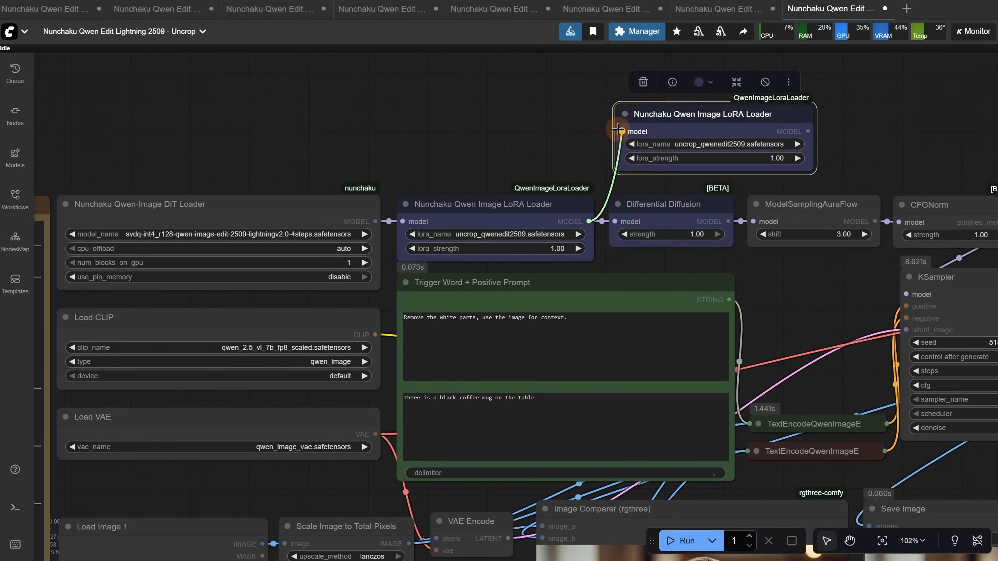
{"action": "left_click_drag", "start_coordinate": [808, 131], "coordinate": [709, 216]}
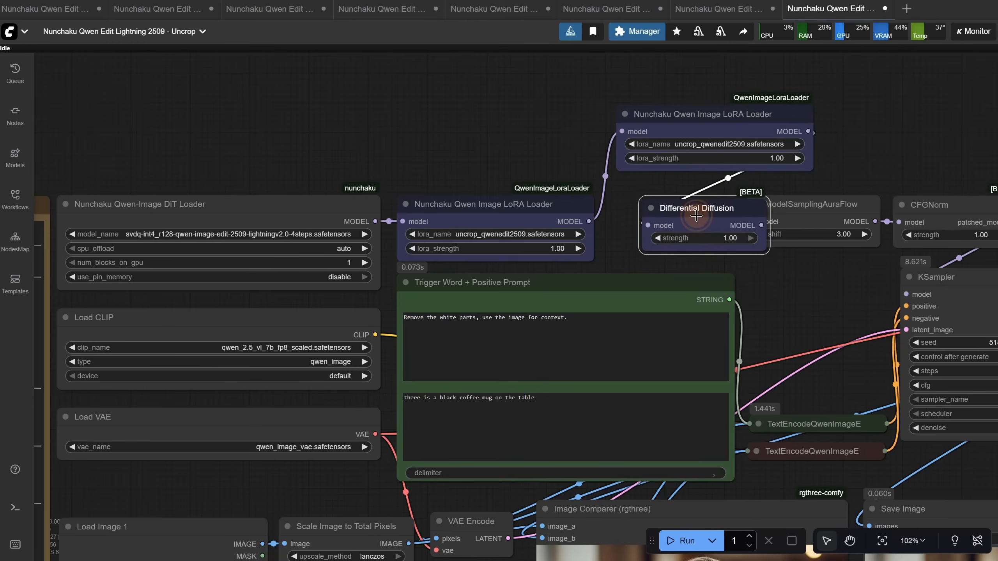
{"action": "left_click_drag", "start_coordinate": [694, 122], "coordinate": [614, 117]}
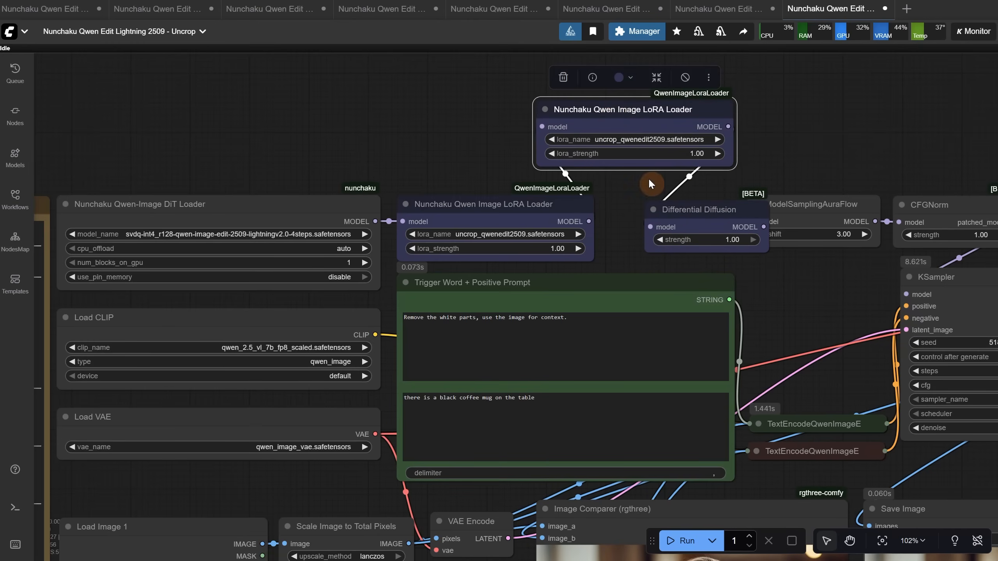
Add a Nunchaku Qwen Image LoRA Stack node beside the LoRA loaders and set its lora_count to 2
{"action": "double_click", "coordinate": [773, 118]}
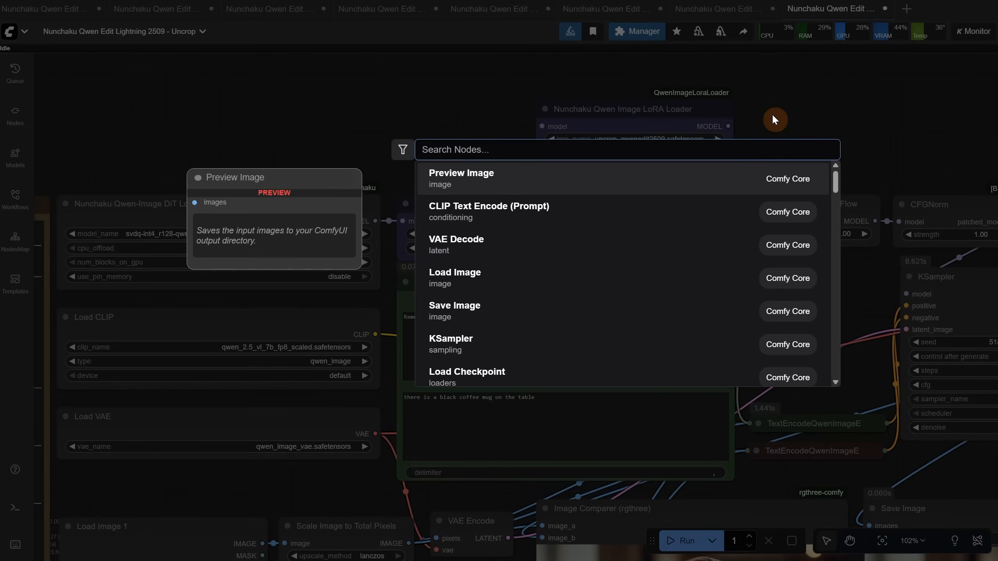
{"action": "type", "text": "nunchaku qwe"}
{"action": "left_click", "coordinate": [604, 203]}
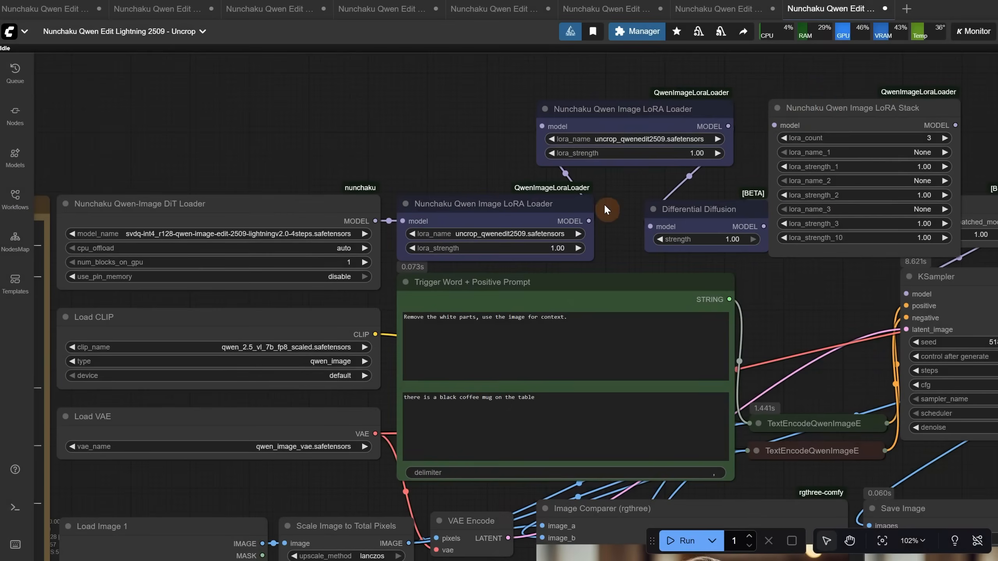
{"action": "left_click_drag", "start_coordinate": [824, 104], "coordinate": [800, 87]}
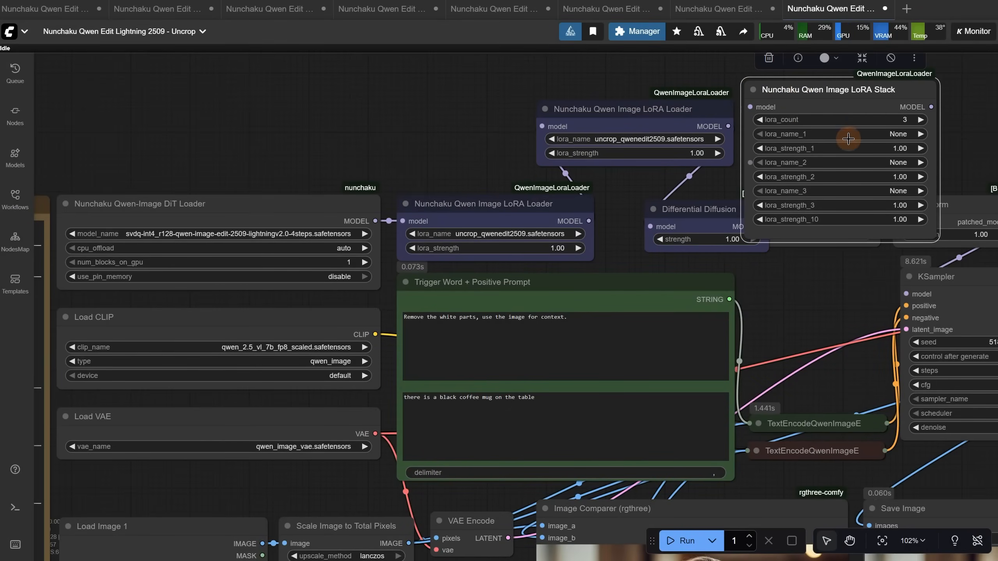
{"action": "left_click", "coordinate": [844, 122]}
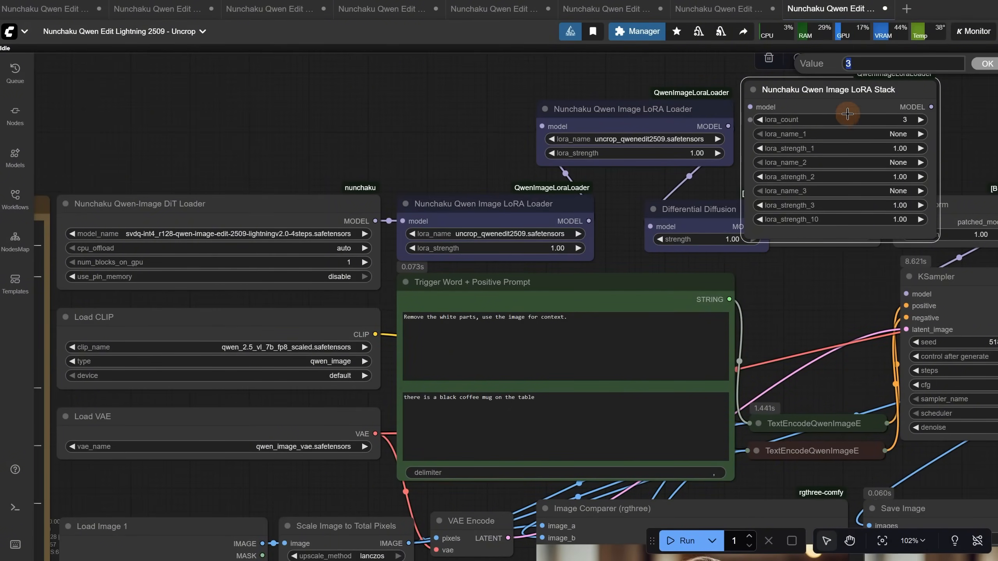
{"action": "key", "text": "Return"}
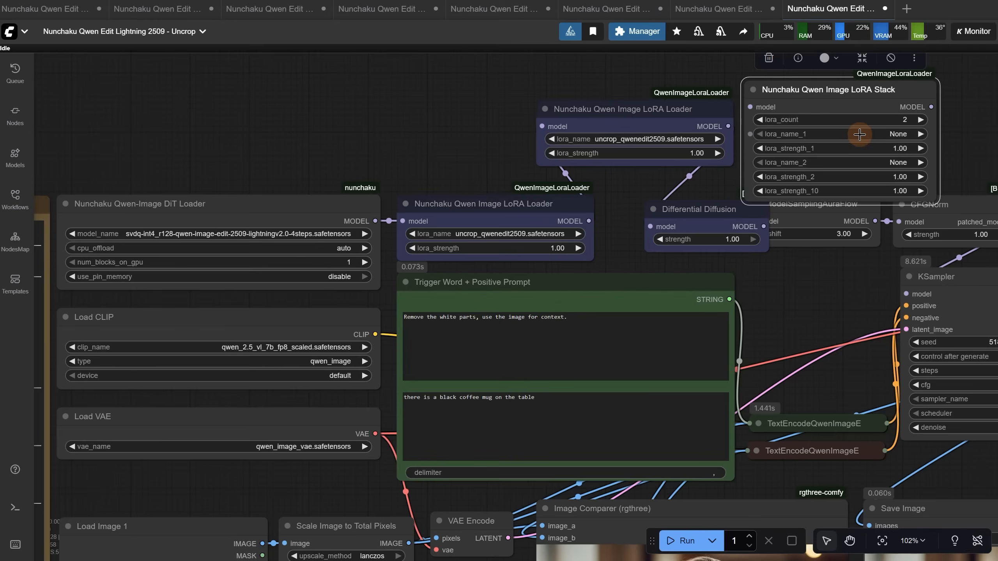
{"action": "left_click", "coordinate": [860, 134]}
{"action": "left_click_drag", "start_coordinate": [820, 96], "coordinate": [505, 154]}
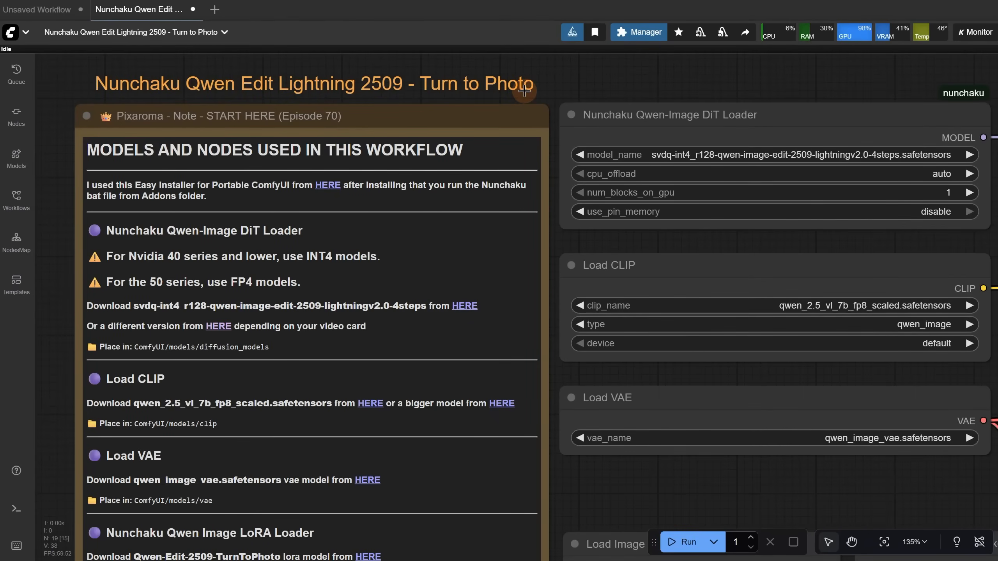
Review the Turn to Photo workflow's notes, the TurnToPhoto LoRA download link and the loaded logo image
{"action": "scroll", "coordinate": [529, 91], "scroll_direction": "down", "scroll_amount": 1}
{"action": "scroll", "coordinate": [602, 473], "scroll_direction": "down", "scroll_amount": 5}
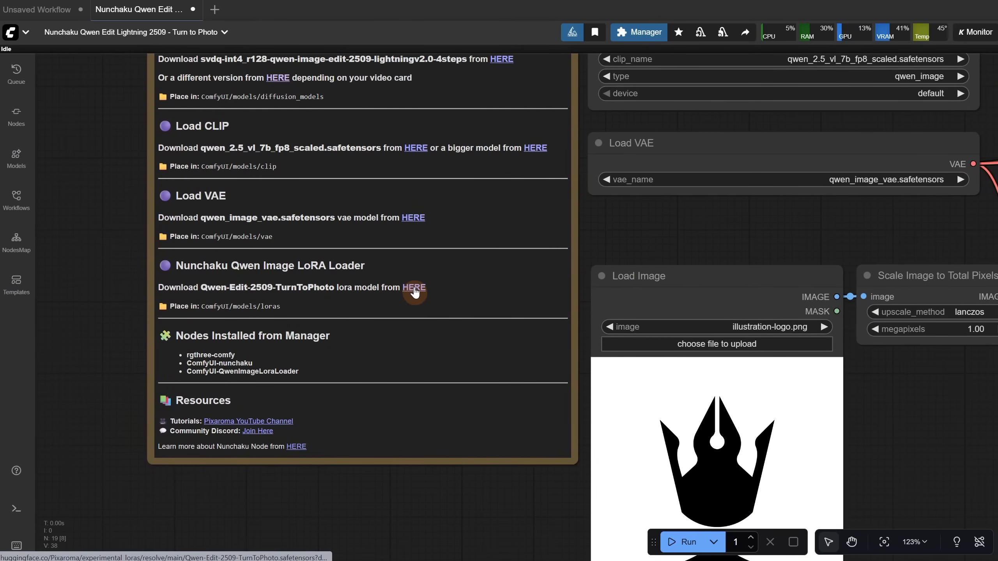
{"action": "scroll", "coordinate": [582, 272], "scroll_direction": "down", "scroll_amount": 3}
{"action": "left_click_drag", "start_coordinate": [711, 232], "coordinate": [483, 165]}
{"action": "scroll", "coordinate": [656, 331], "scroll_direction": "up", "scroll_amount": 3}
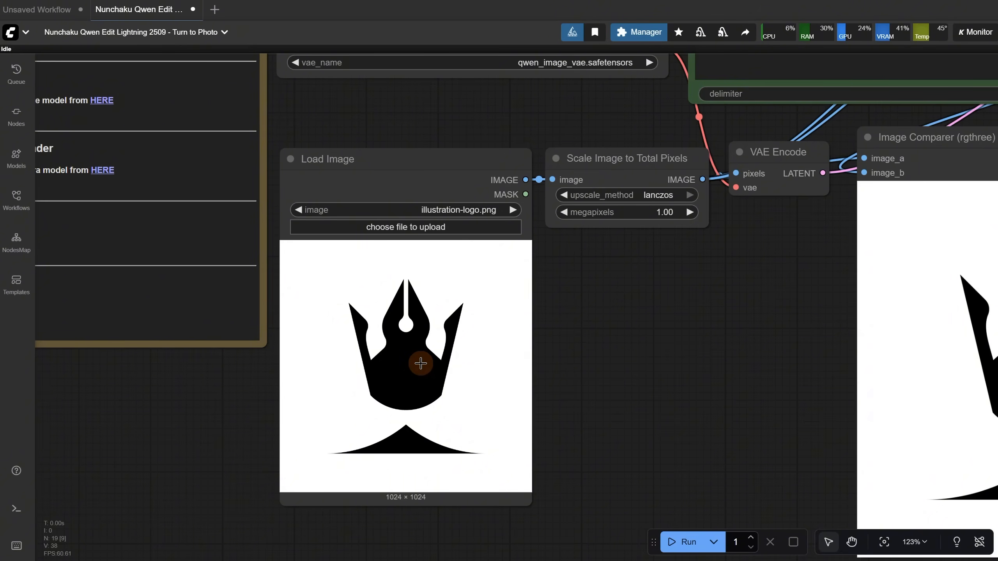
Run the Turn to Photo workflow on illustration-logo.png with the prompt "turn this into a real photo"
{"action": "scroll", "coordinate": [684, 303], "scroll_direction": "down", "scroll_amount": 4}
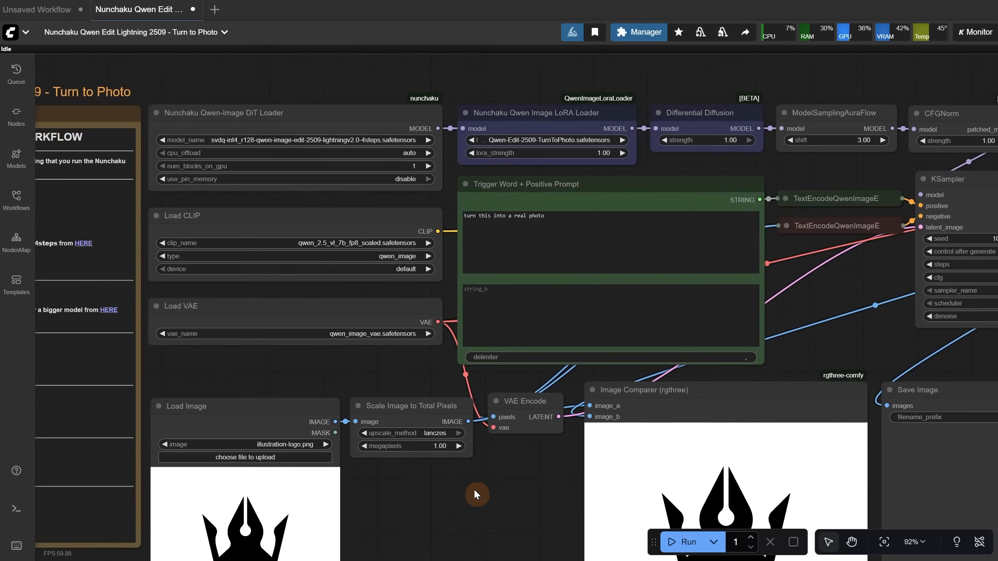
{"action": "scroll", "coordinate": [511, 219], "scroll_direction": "up", "scroll_amount": 6}
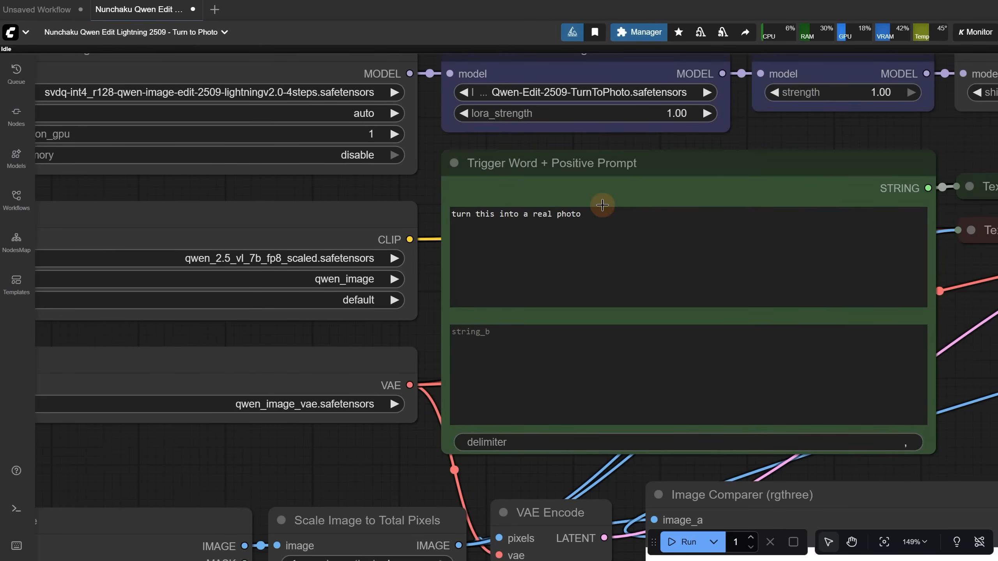
{"action": "scroll", "coordinate": [602, 205], "scroll_direction": "down", "scroll_amount": 8}
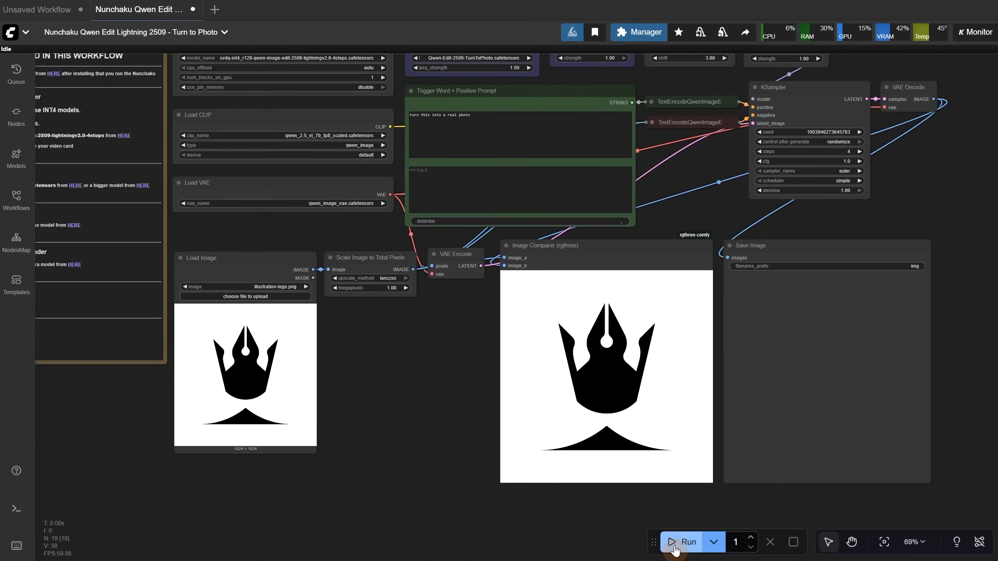
{"action": "left_click", "coordinate": [675, 542]}
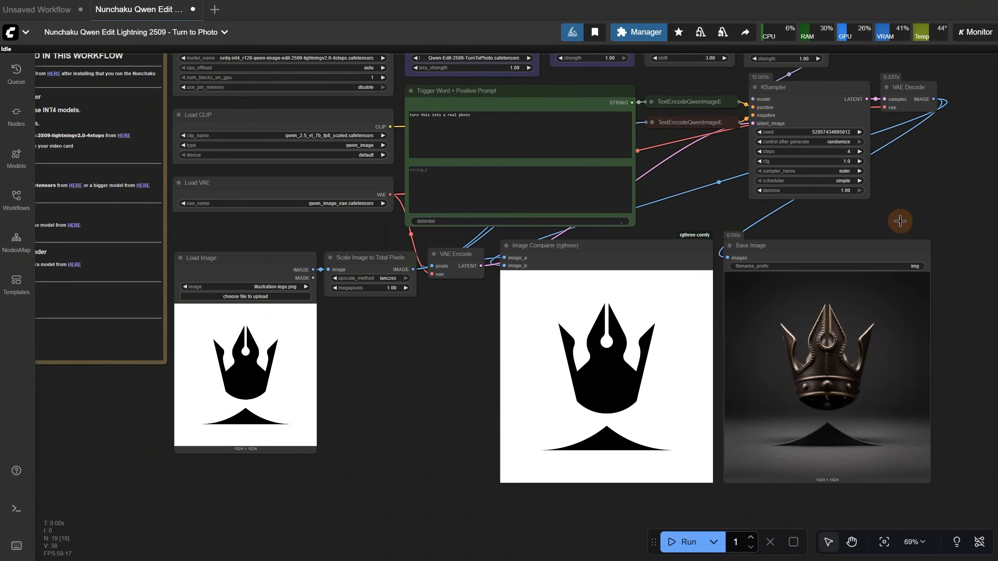
Load illustration-render.png into the Load Image node, run the workflow and compare the result with the input
{"action": "left_click", "coordinate": [282, 297]}
{"action": "double_click", "coordinate": [753, 41]}
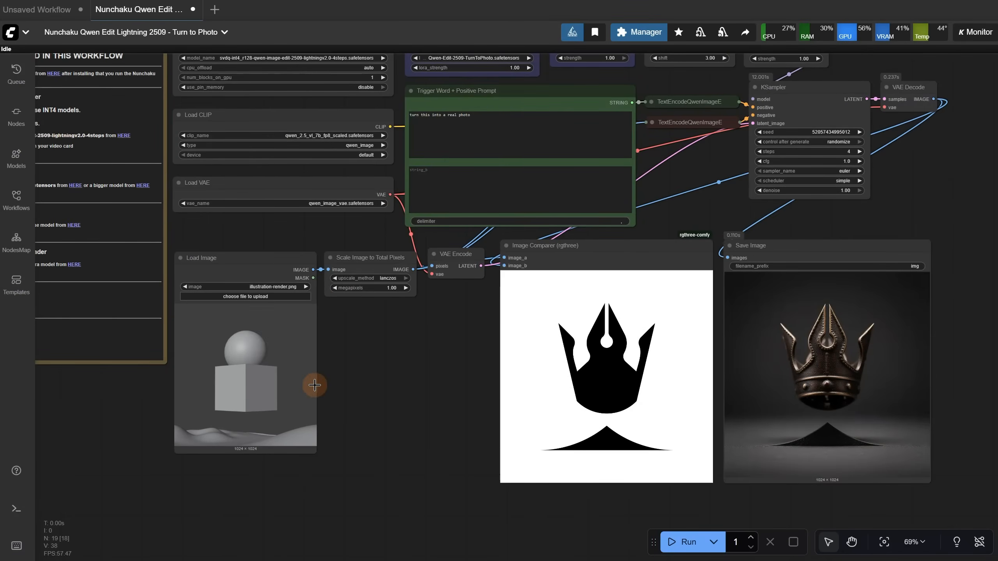
{"action": "scroll", "coordinate": [314, 385], "scroll_direction": "up", "scroll_amount": 6}
{"action": "scroll", "coordinate": [522, 325], "scroll_direction": "down", "scroll_amount": 3}
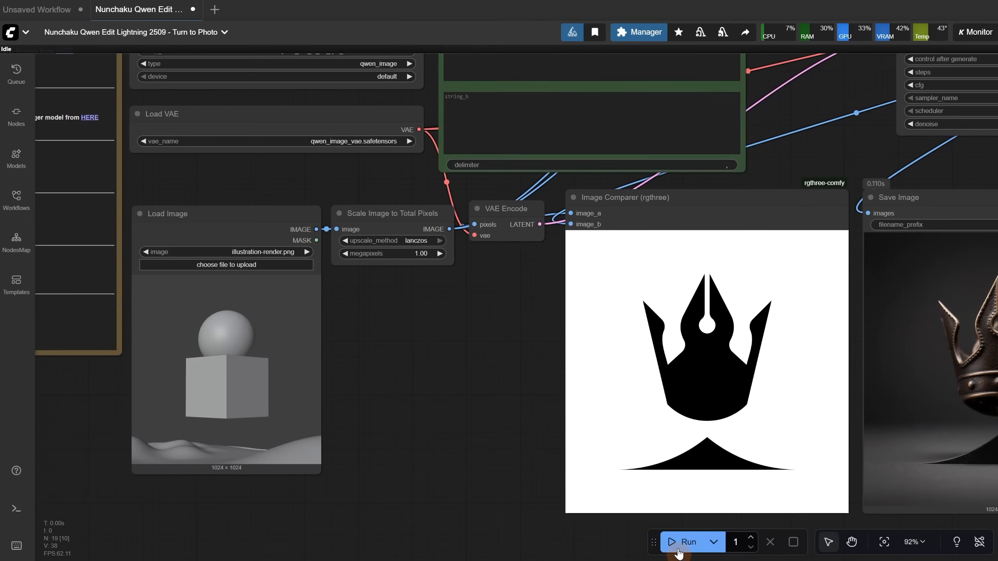
{"action": "left_click", "coordinate": [684, 542]}
{"action": "left_click_drag", "start_coordinate": [500, 404], "coordinate": [222, 377]}
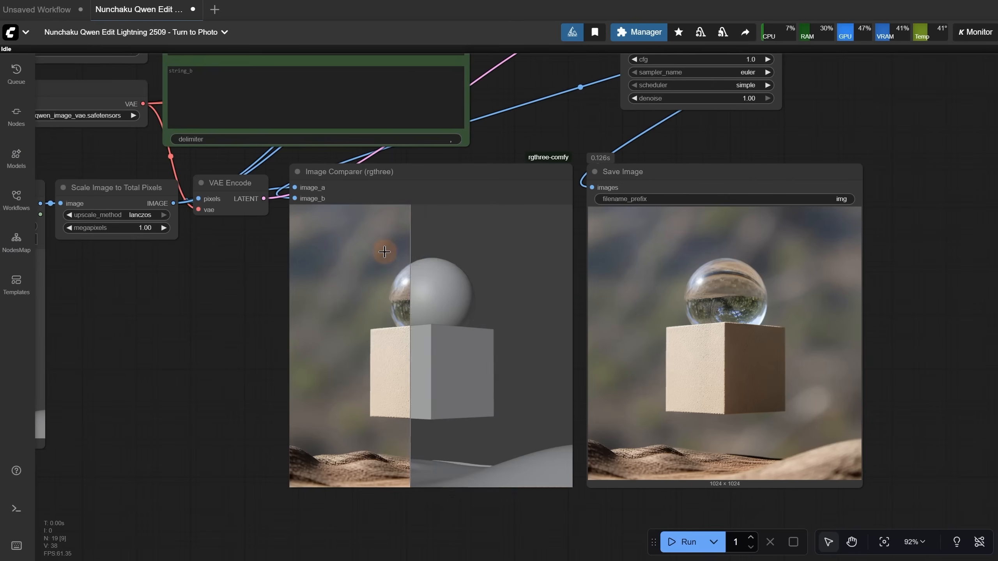
Add "red sphere, blue cube, snow" as the second prompt text and run the workflow on the render image
{"action": "left_click_drag", "start_coordinate": [851, 105], "coordinate": [874, 168]}
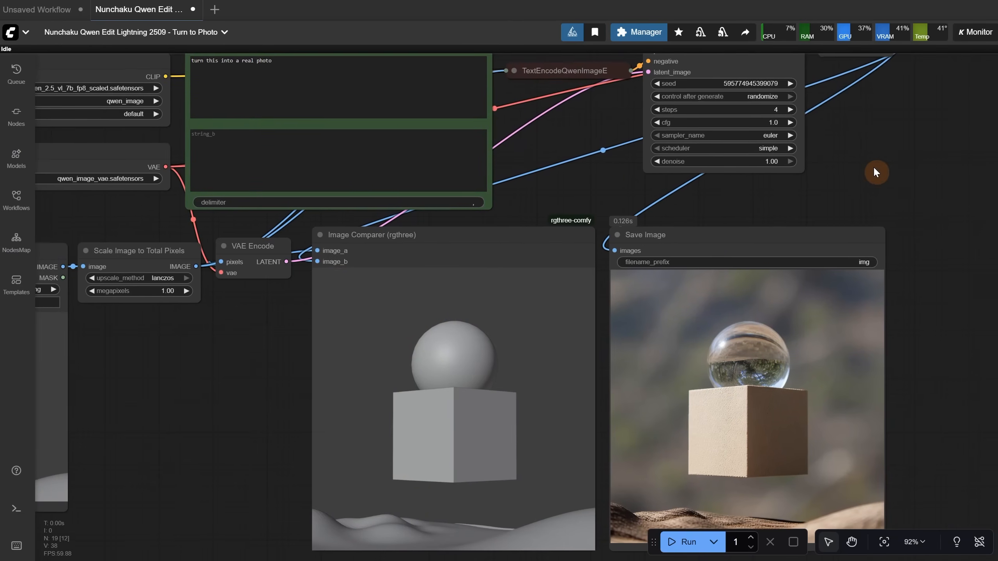
{"action": "left_click", "coordinate": [279, 146]}
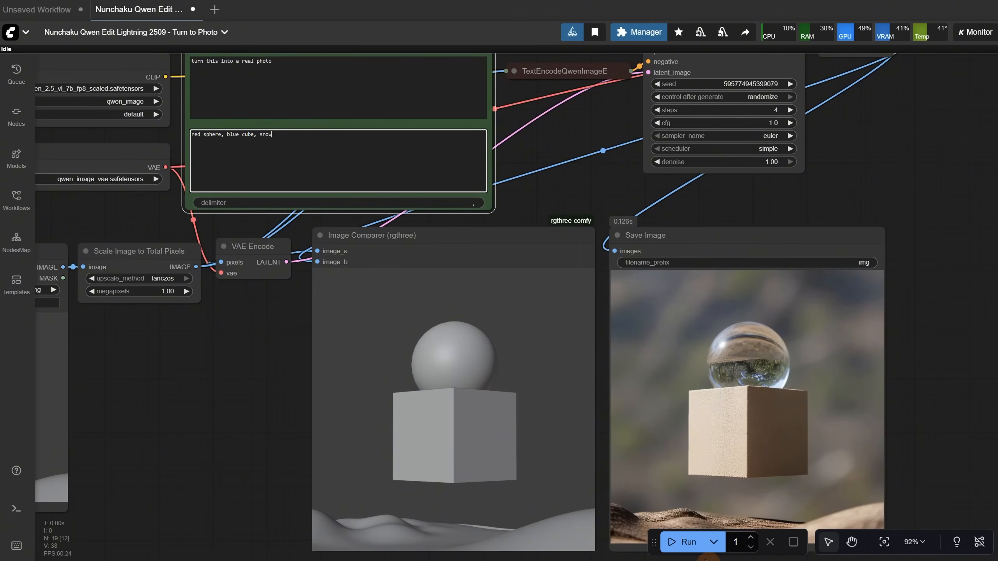
{"action": "left_click", "coordinate": [686, 542]}
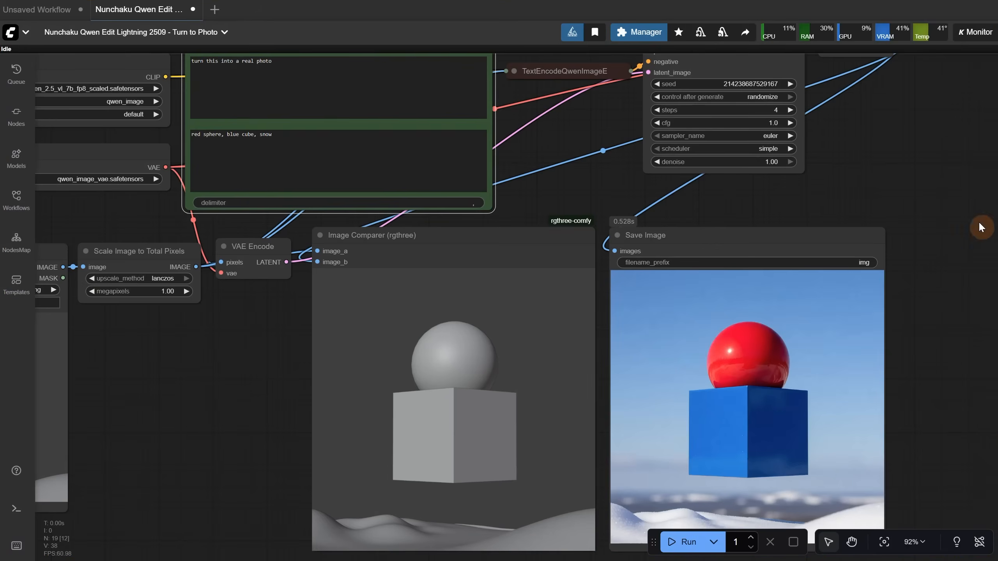
{"action": "scroll", "coordinate": [920, 200], "scroll_direction": "down", "scroll_amount": 3}
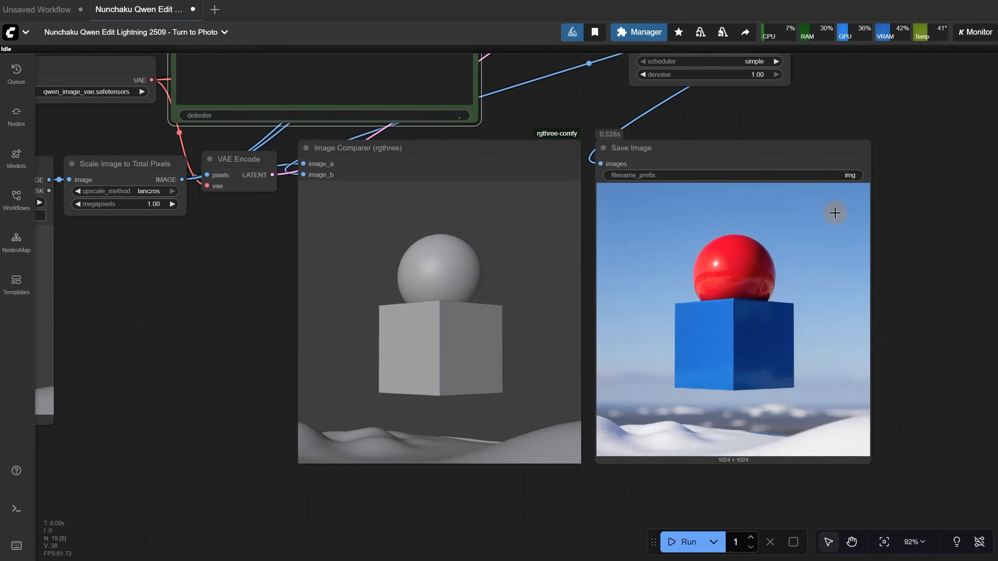
Load illustration-ornament.png into the Load Image node and inspect the ornament image up close
{"action": "left_click_drag", "start_coordinate": [200, 273], "coordinate": [418, 261]}
{"action": "left_click", "coordinate": [288, 227]}
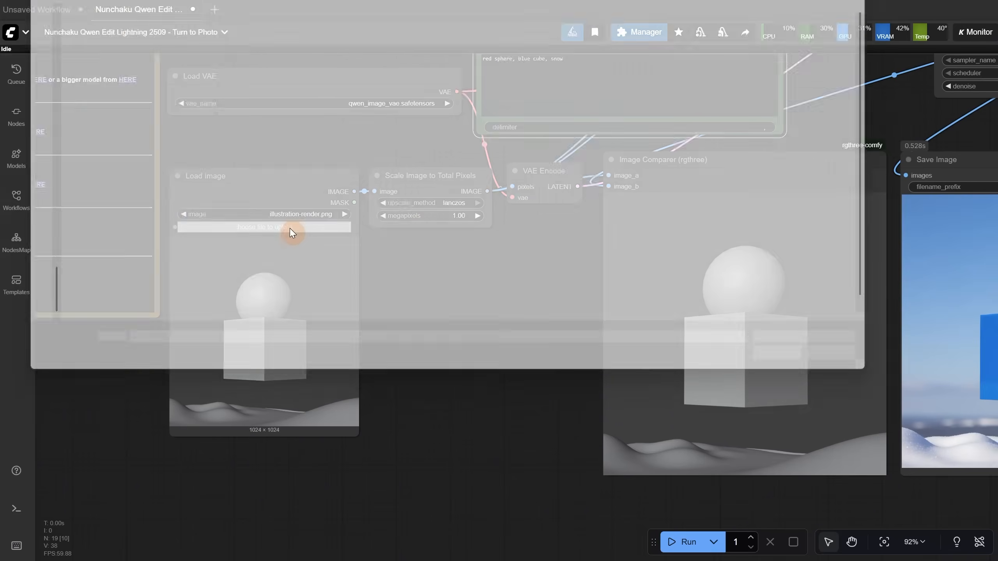
{"action": "double_click", "coordinate": [722, 39]}
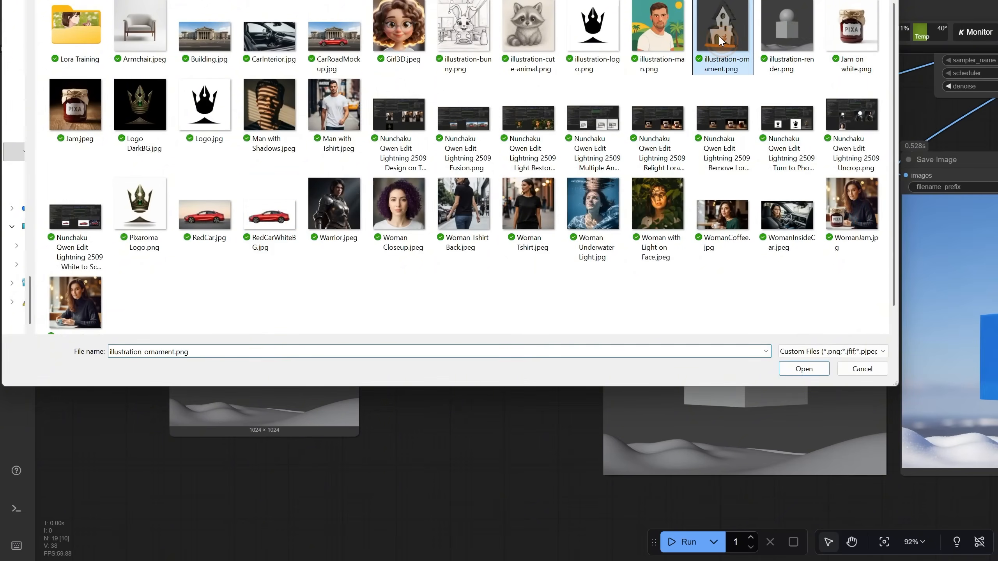
{"action": "scroll", "coordinate": [256, 330], "scroll_direction": "up", "scroll_amount": 5}
{"action": "scroll", "coordinate": [256, 330], "scroll_direction": "up", "scroll_amount": 3}
{"action": "scroll", "coordinate": [226, 308], "scroll_direction": "down", "scroll_amount": 3}
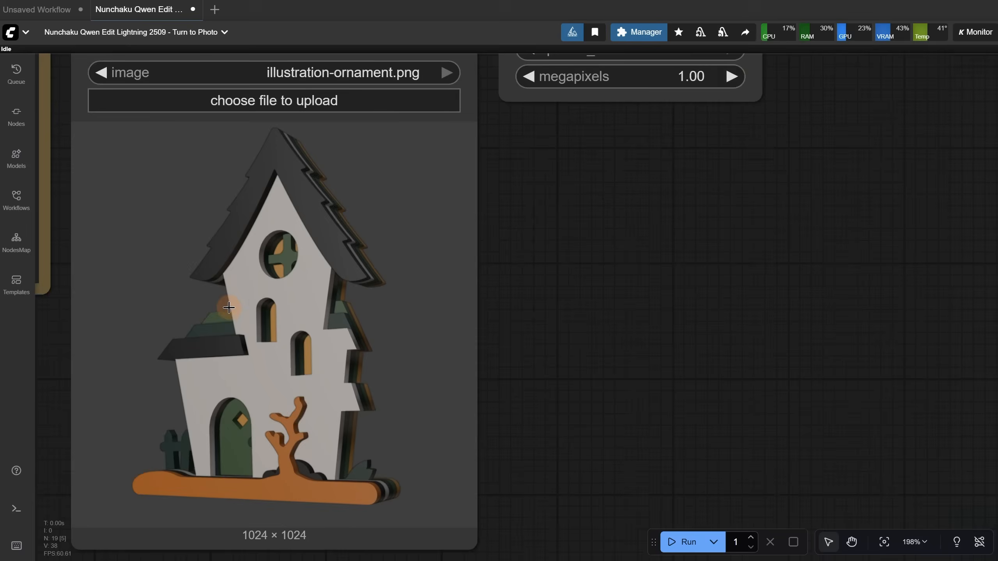
{"action": "scroll", "coordinate": [403, 313], "scroll_direction": "down", "scroll_amount": 4}
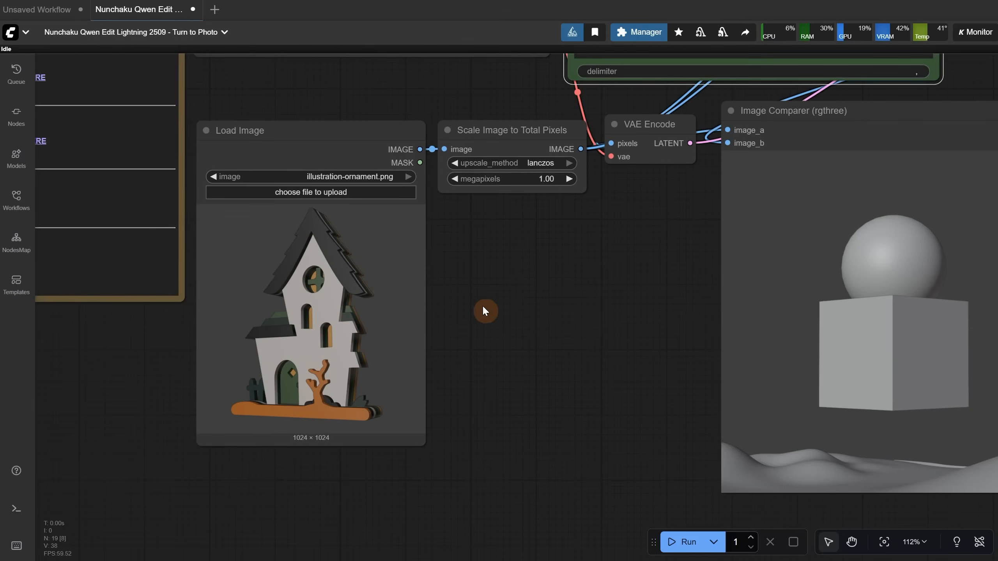
Clear the second prompt text and run the workflow on the ornament image
{"action": "left_click_drag", "start_coordinate": [540, 303], "coordinate": [364, 317]}
{"action": "scroll", "coordinate": [468, 332], "scroll_direction": "down", "scroll_amount": 2}
{"action": "left_click_drag", "start_coordinate": [450, 302], "coordinate": [430, 363]}
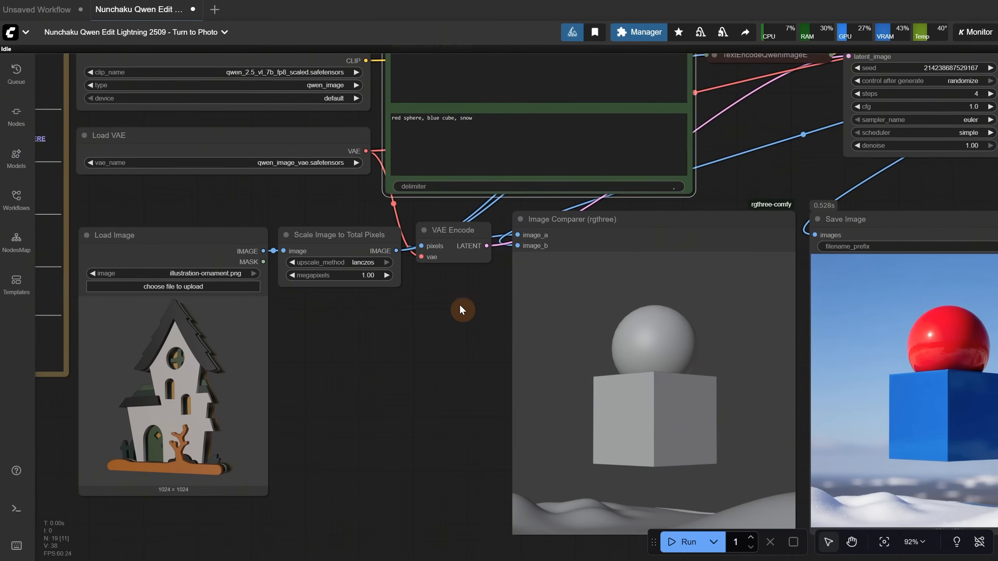
{"action": "left_click_drag", "start_coordinate": [478, 121], "coordinate": [356, 130]}
{"action": "key", "text": "BackSpace"}
{"action": "left_click", "coordinate": [686, 542]}
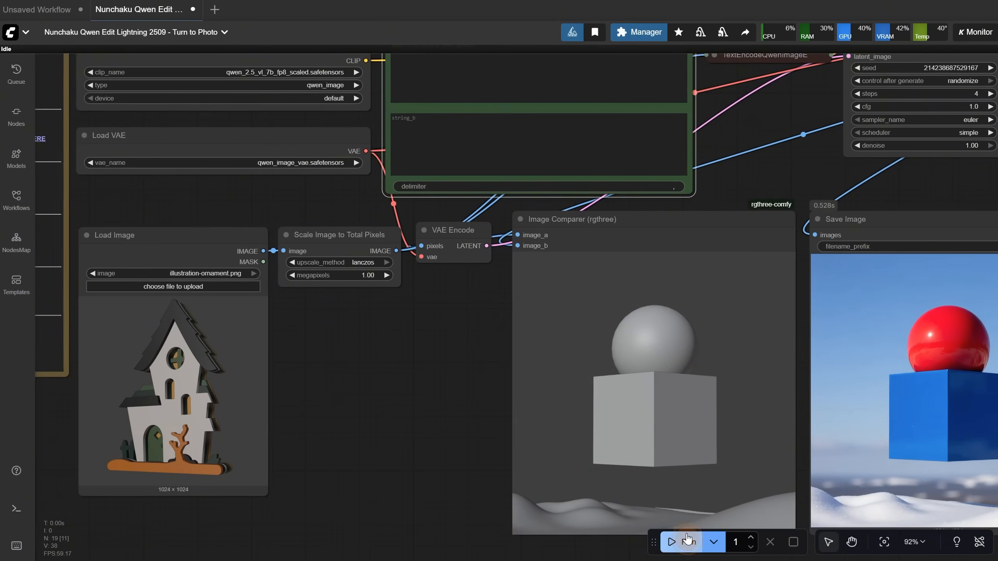
Enter "plywood 3d layered christmas ornament in the snow" as the second prompt text and run the workflow again
{"action": "left_click_drag", "start_coordinate": [457, 368], "coordinate": [334, 360]}
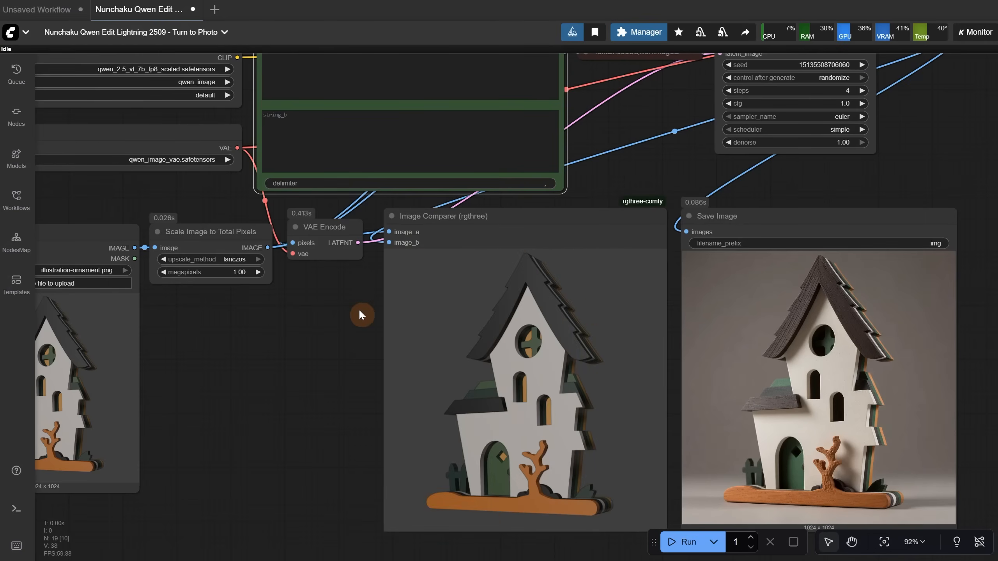
{"action": "left_click", "coordinate": [393, 129]}
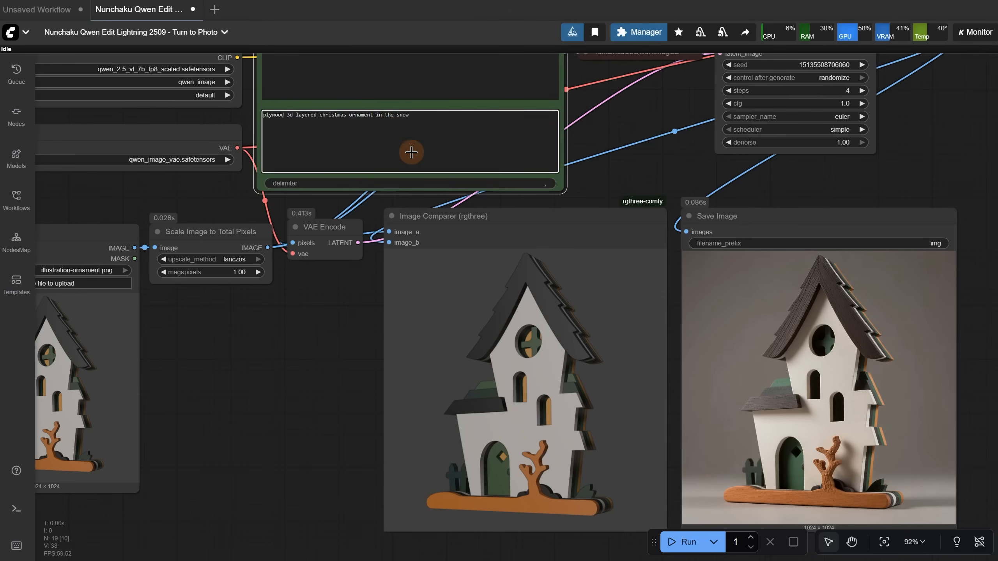
{"action": "left_click", "coordinate": [684, 542]}
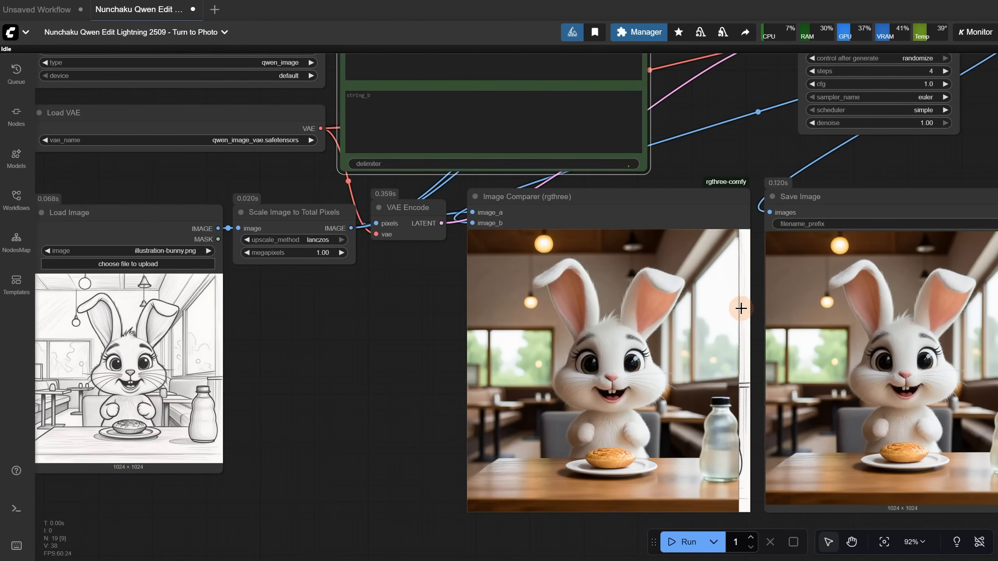
Load illustration-cute-animal.png into the Load Image node and run the workflow without a second prompt text
{"action": "left_click", "coordinate": [173, 266]}
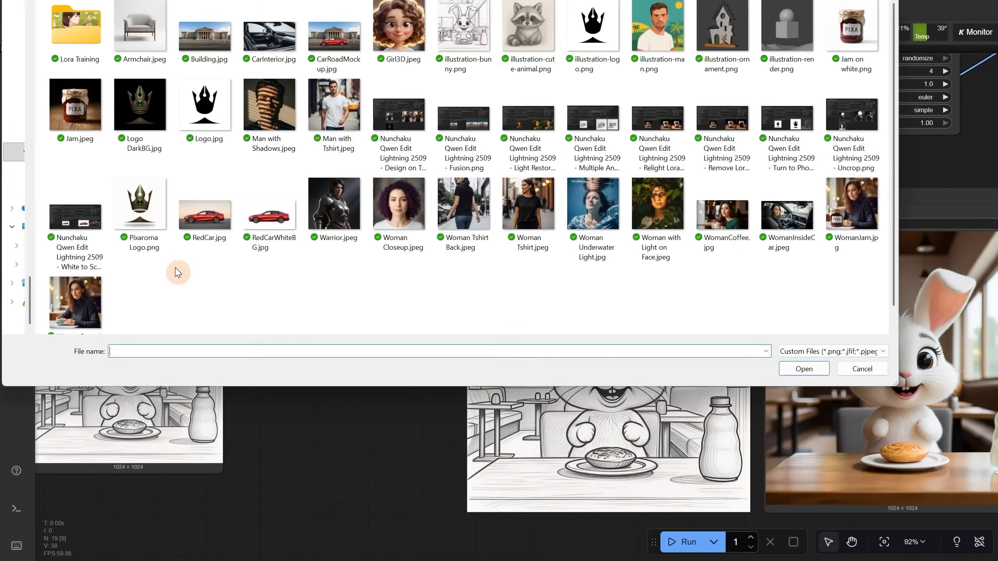
{"action": "double_click", "coordinate": [173, 270]}
{"action": "left_click", "coordinate": [680, 548]}
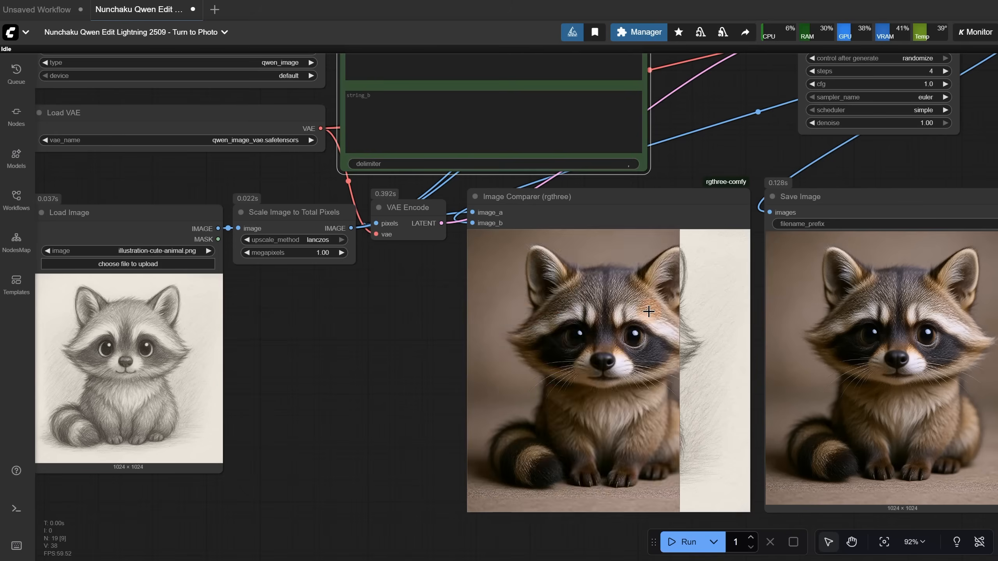
Enter "cute animal in the jungle" as the second prompt text and run the workflow on the animal sketch
{"action": "left_click", "coordinate": [551, 127]}
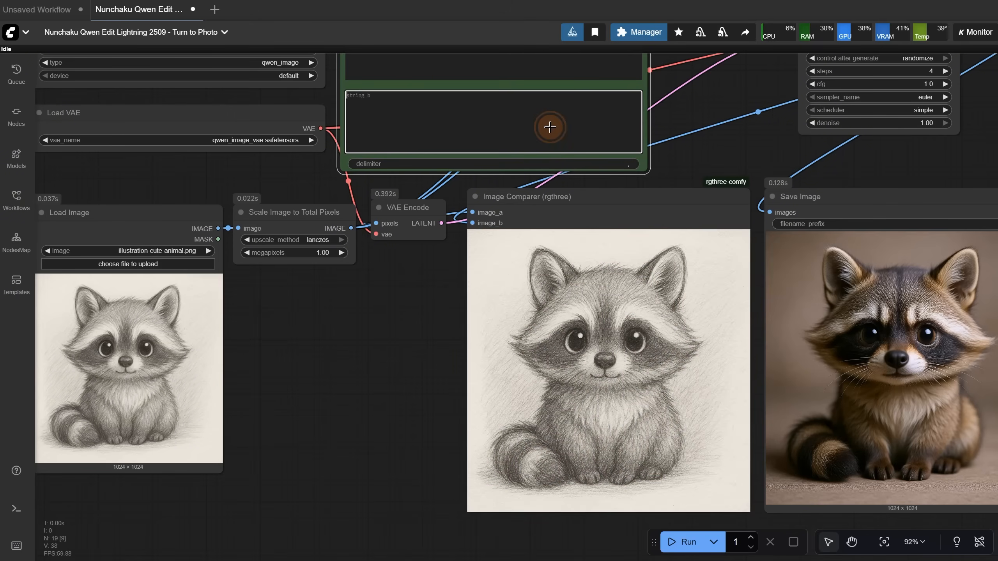
{"action": "type", "text": "cute an"}
{"action": "type", "text": "imal in the jungle"}
{"action": "left_click", "coordinate": [684, 542]}
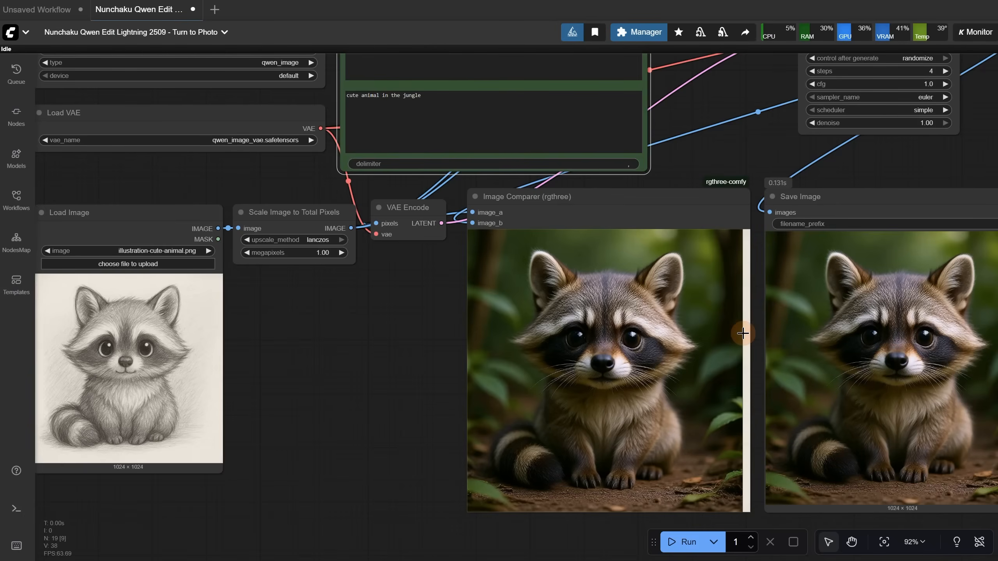
Load Woman Closeup.jpeg into the Load Image node, clear the second prompt text and run the workflow
{"action": "left_click", "coordinate": [194, 264]}
{"action": "double_click", "coordinate": [399, 208]}
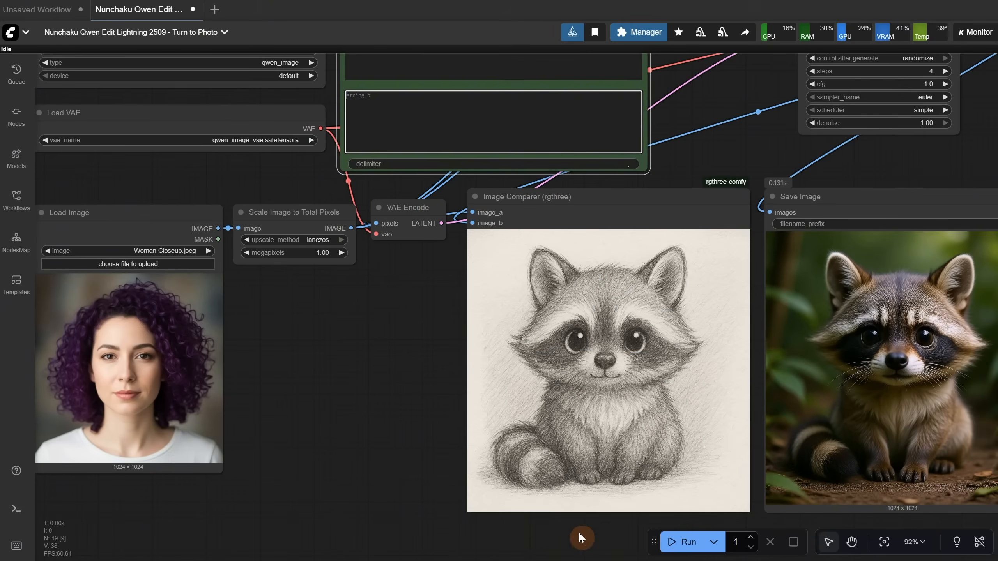
{"action": "left_click", "coordinate": [672, 546]}
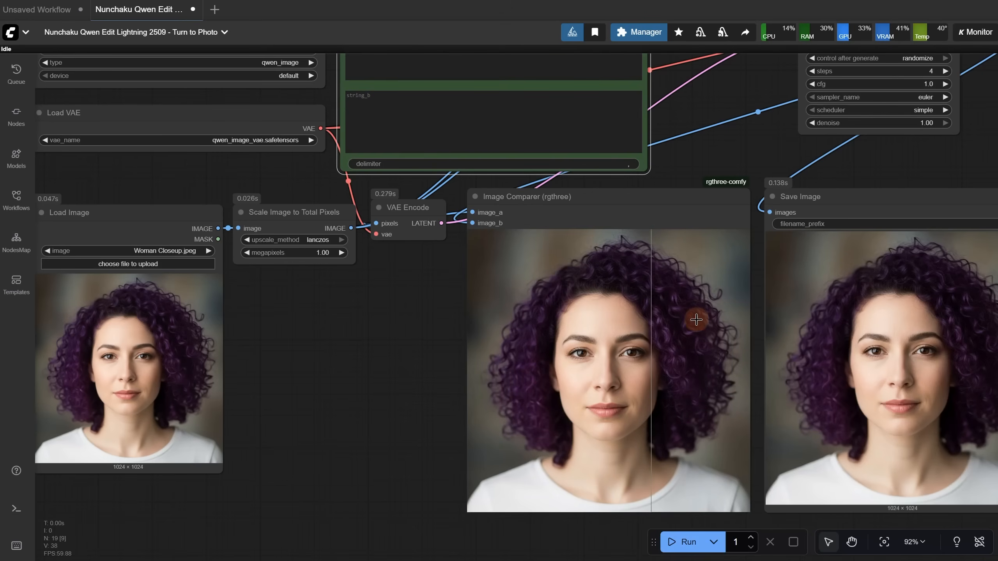
Load Girl3D.jpeg into the Load Image node and run the workflow to turn the 3D character into a photo
{"action": "left_click", "coordinate": [189, 269]}
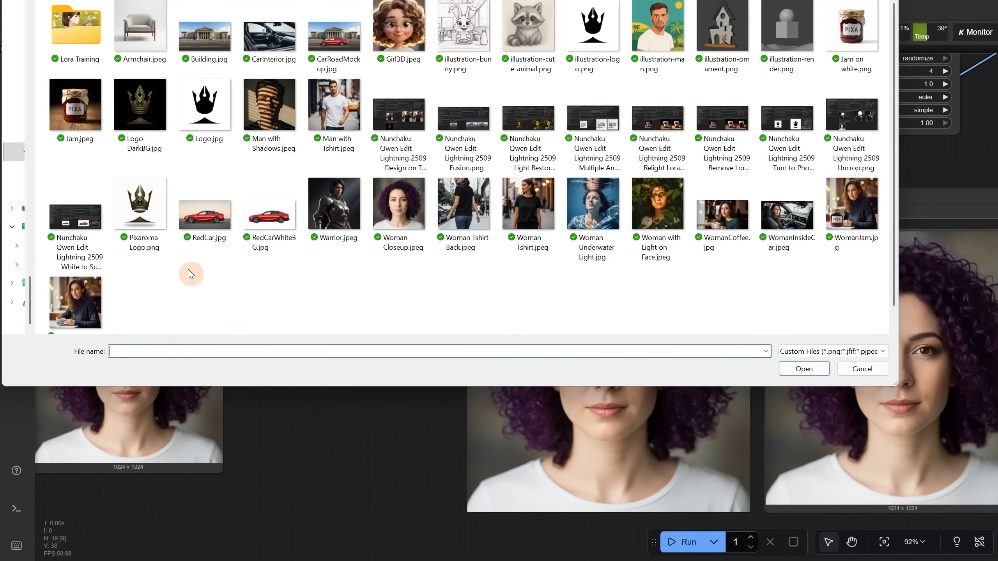
{"action": "double_click", "coordinate": [405, 40]}
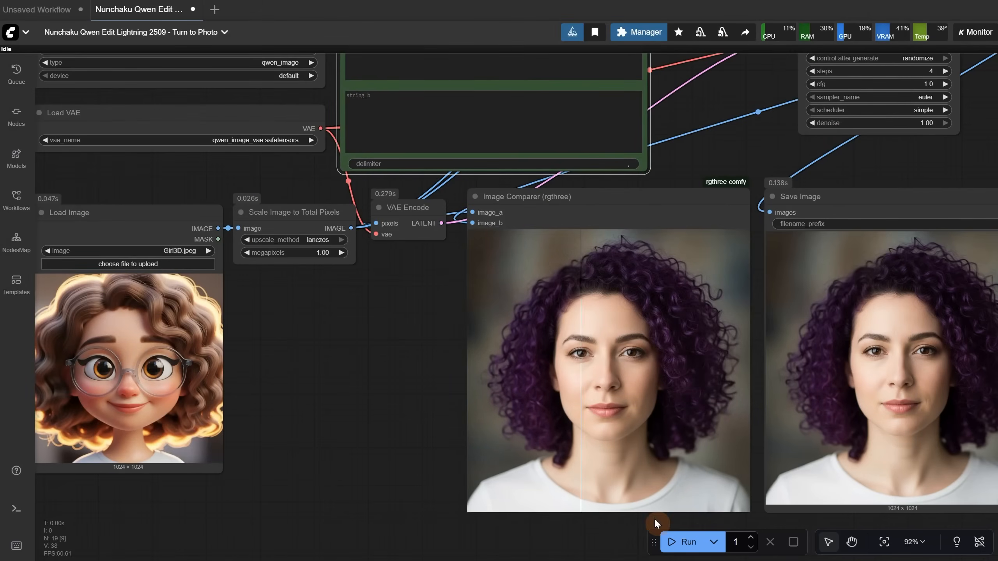
{"action": "left_click", "coordinate": [695, 550]}
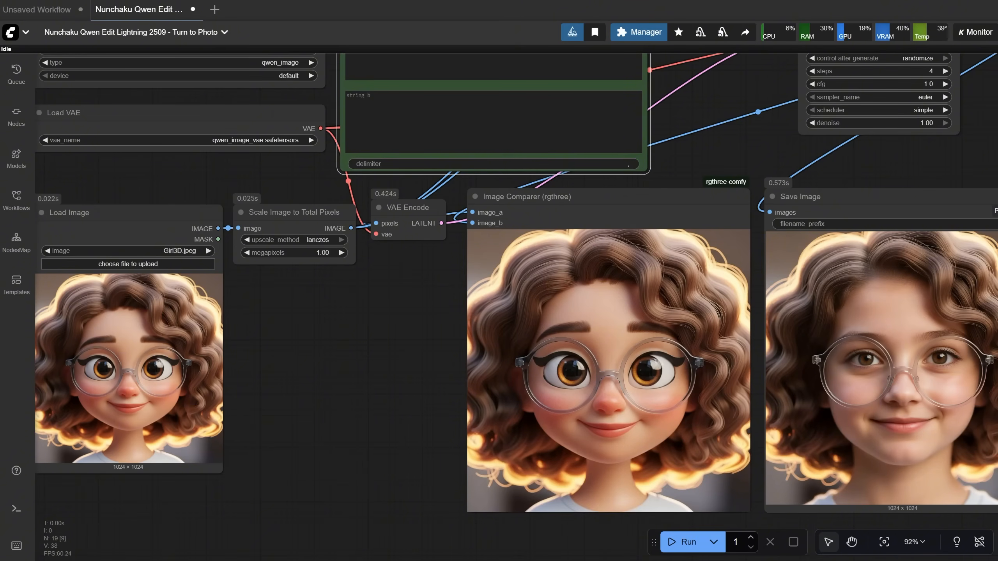
Load illustration-man.png into the Load Image node, run the workflow and compare the result with the illustration
{"action": "left_click", "coordinate": [189, 266]}
{"action": "double_click", "coordinate": [659, 38]}
{"action": "left_click", "coordinate": [684, 542]}
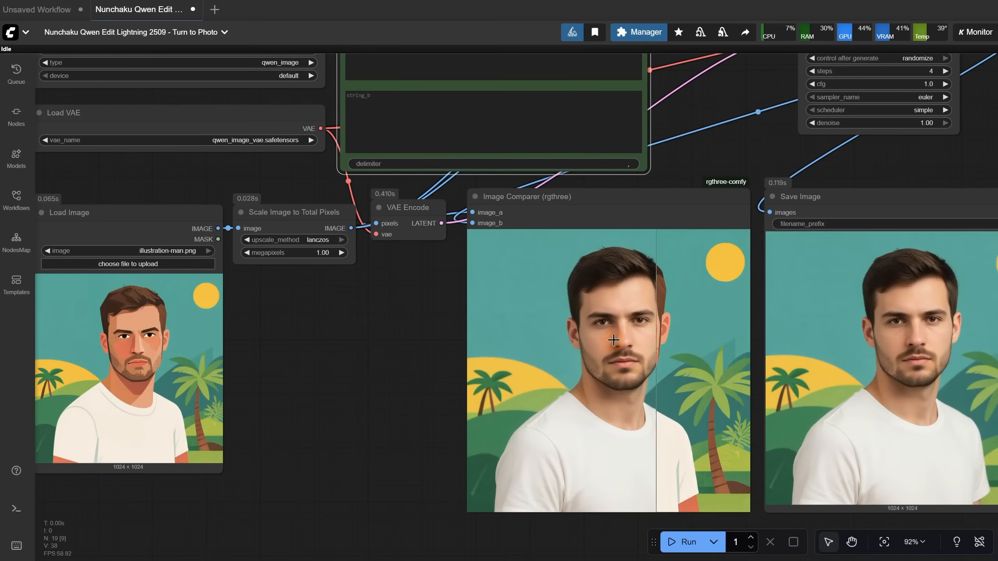
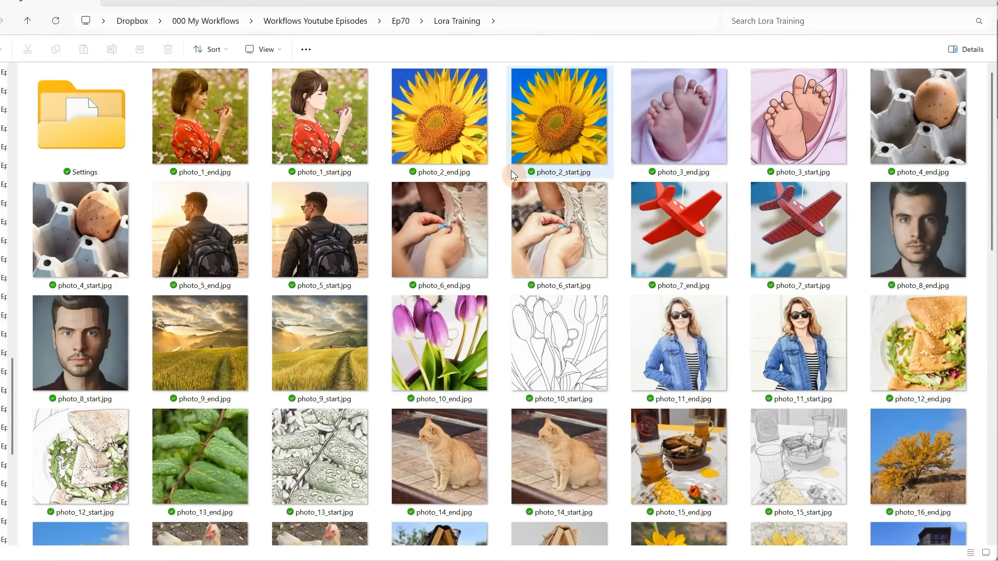
Browse the Lora Training folder and view start or end images from pairs photo_37, photo_34, photo_30, photo_35 and photo_38
{"action": "scroll", "coordinate": [513, 179], "scroll_direction": "down", "scroll_amount": 10}
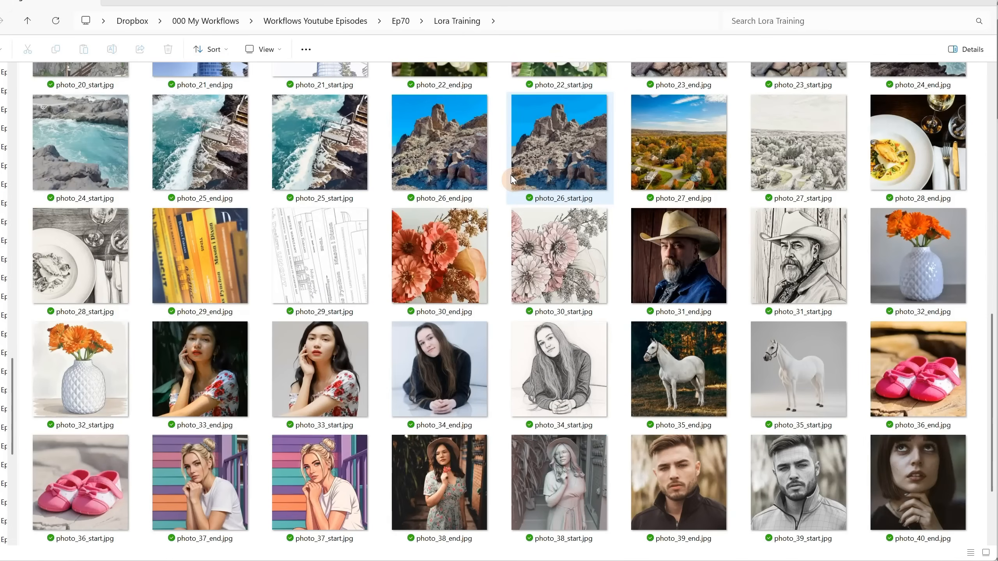
{"action": "scroll", "coordinate": [513, 179], "scroll_direction": "down", "scroll_amount": 2}
{"action": "scroll", "coordinate": [513, 179], "scroll_direction": "up", "scroll_amount": 4}
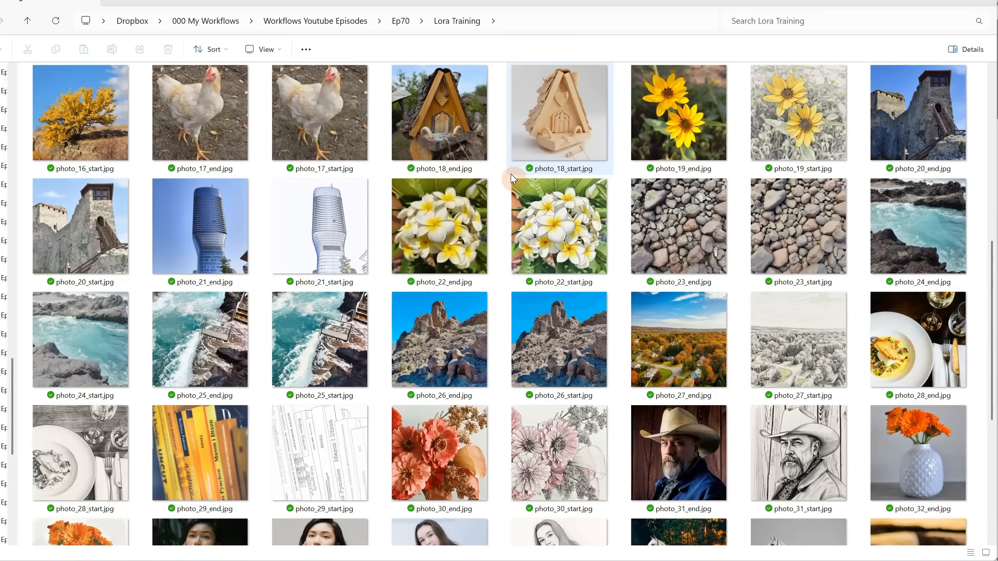
{"action": "scroll", "coordinate": [512, 179], "scroll_direction": "down", "scroll_amount": 4}
{"action": "left_click", "coordinate": [299, 389]}
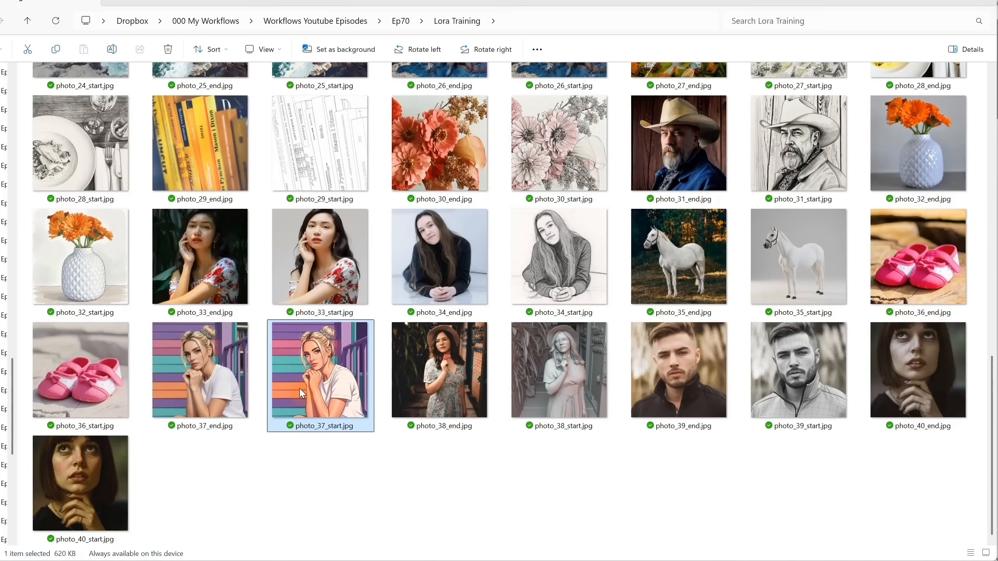
{"action": "double_click", "coordinate": [300, 389]}
{"action": "left_click", "coordinate": [567, 248]}
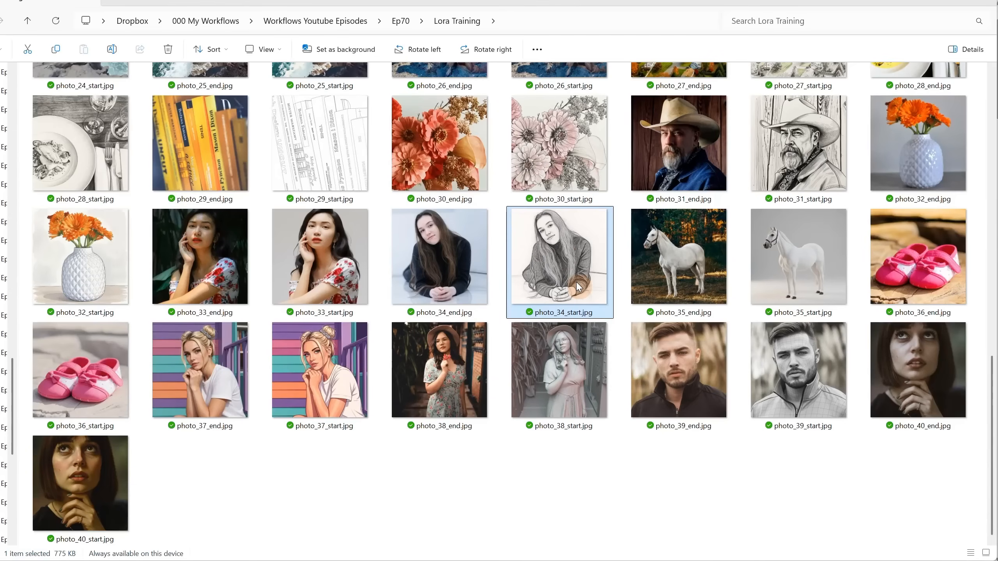
{"action": "left_click", "coordinate": [560, 158]}
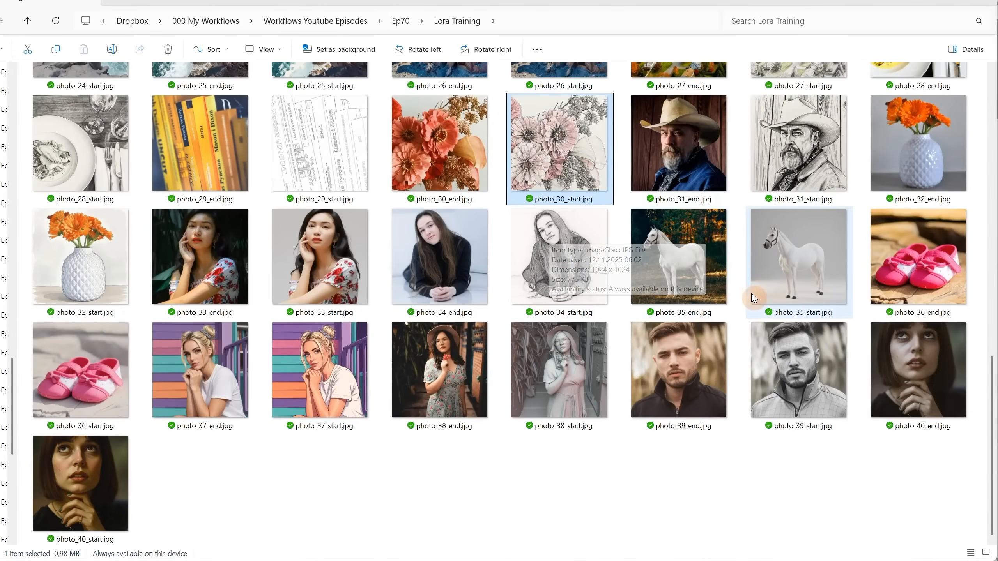
{"action": "left_click", "coordinate": [776, 263]}
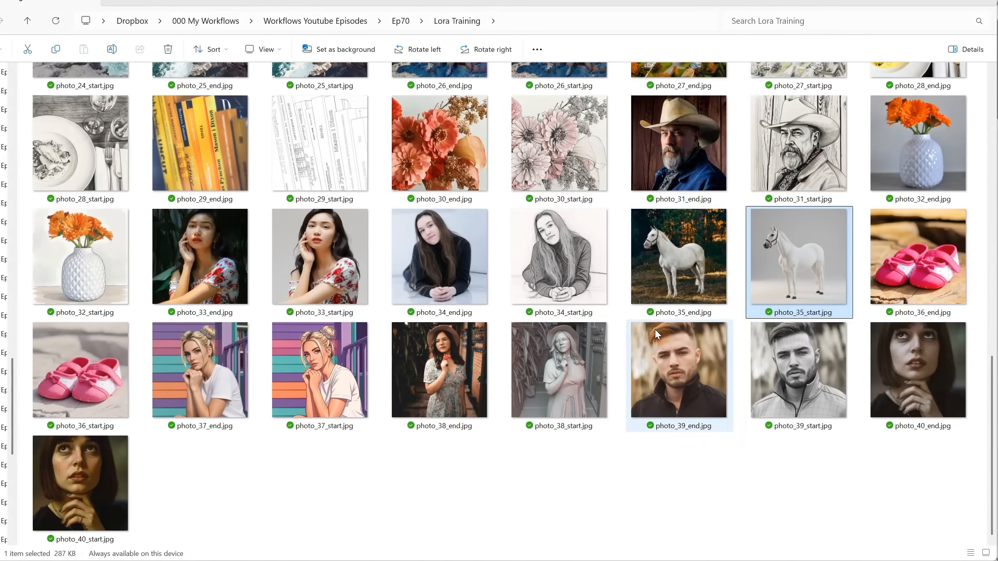
{"action": "left_click", "coordinate": [579, 368]}
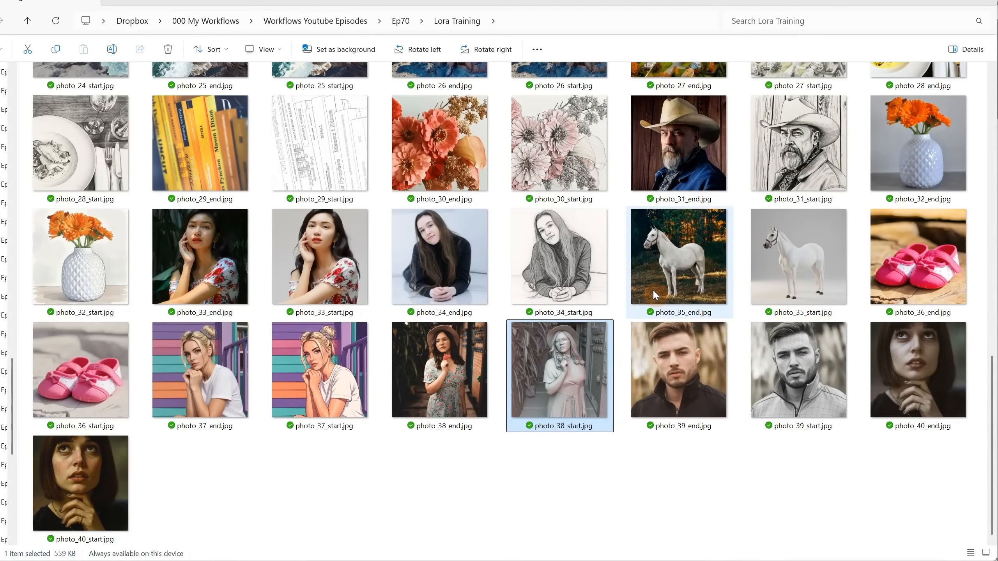
Compare the file naming of the start and end images in the photo_1 and photo_2 pairs
{"action": "scroll", "coordinate": [653, 291], "scroll_direction": "up", "scroll_amount": 10}
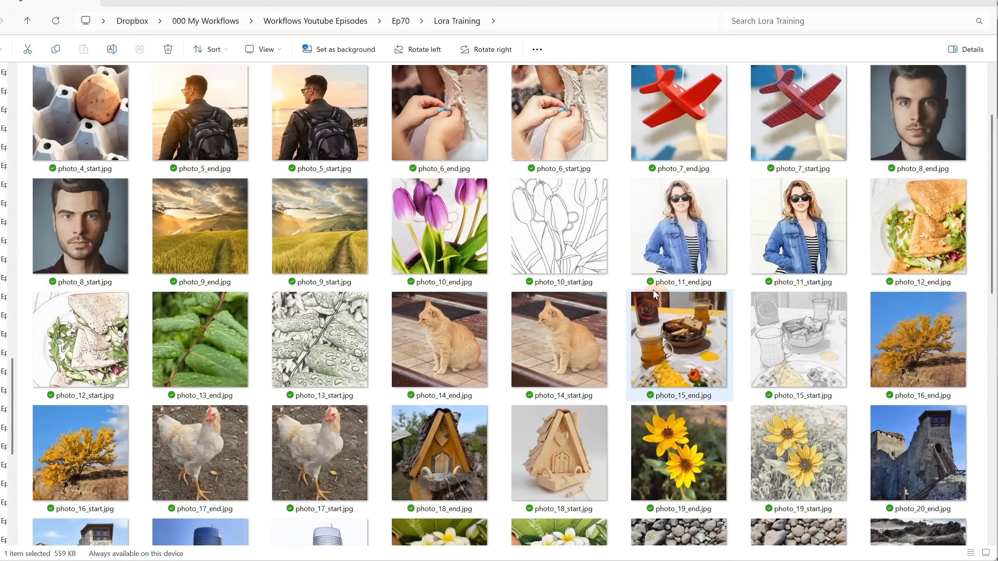
{"action": "scroll", "coordinate": [653, 292], "scroll_direction": "up", "scroll_amount": 5}
{"action": "scroll", "coordinate": [650, 289], "scroll_direction": "down", "scroll_amount": 10}
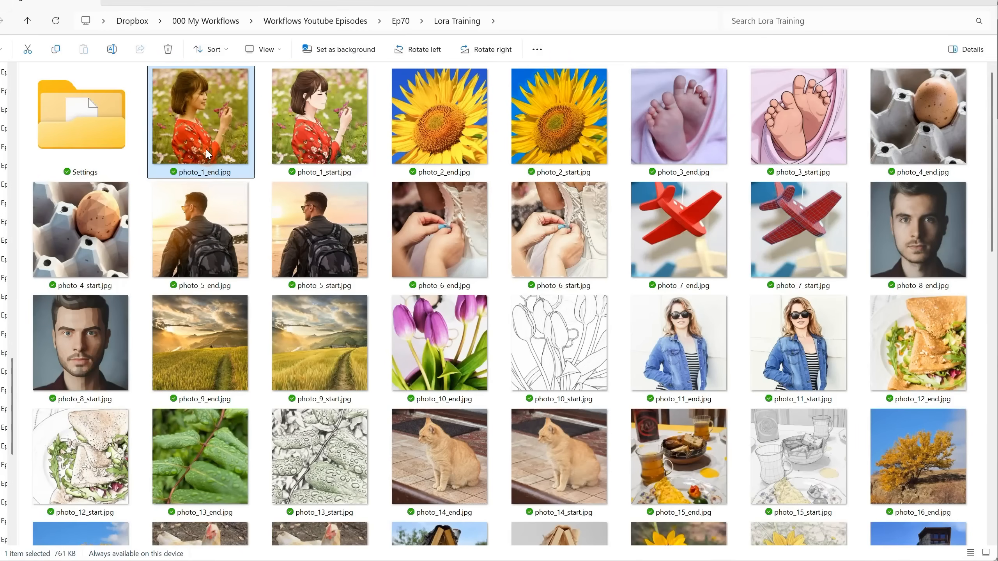
{"action": "left_click", "coordinate": [340, 151]}
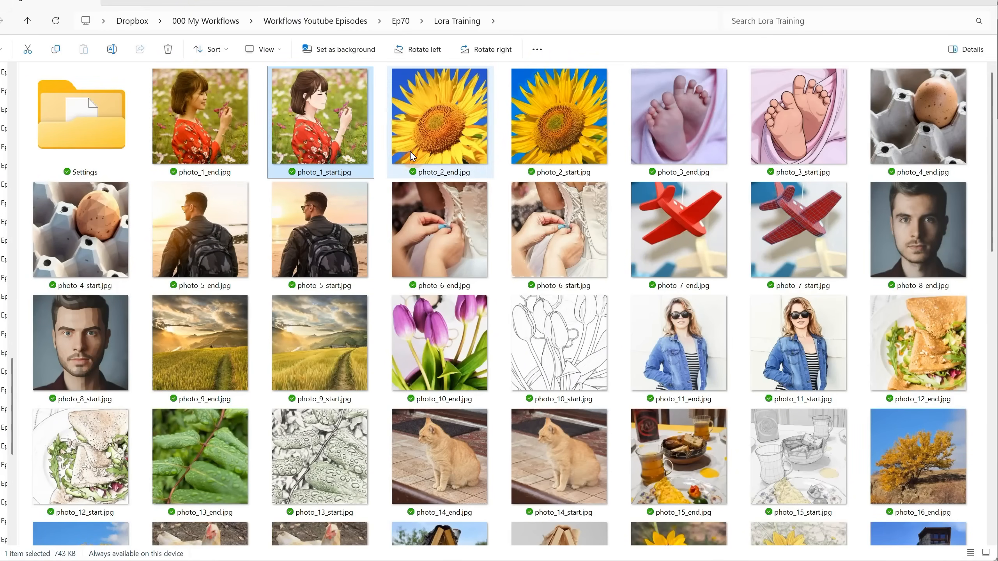
{"action": "left_click", "coordinate": [448, 151]}
{"action": "left_click", "coordinate": [564, 154]}
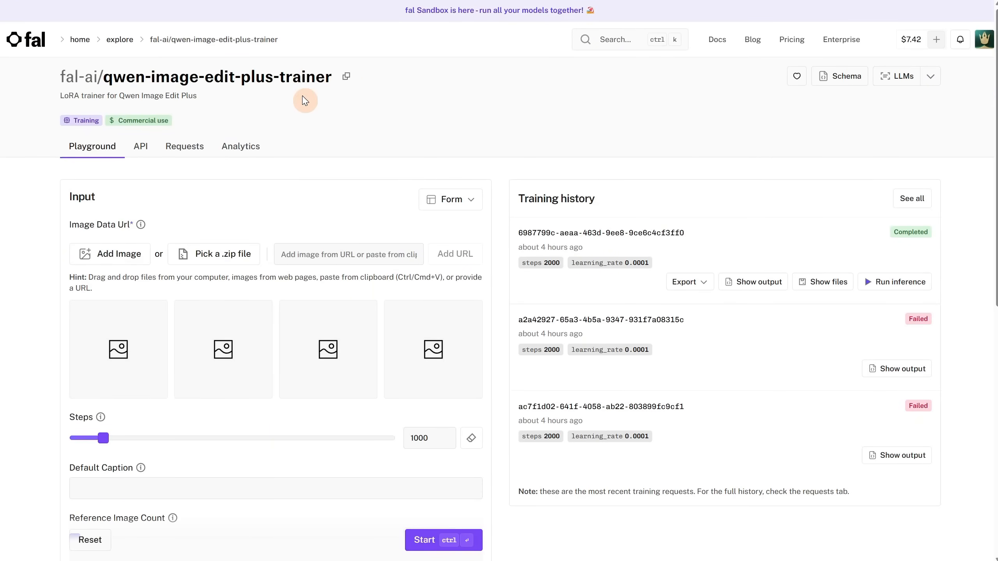
Inspect the output of the more recent failed run in the training history, then hide it
{"action": "mouse_move", "coordinate": [141, 225]}
{"action": "left_click", "coordinate": [896, 372]}
{"action": "left_click_drag", "start_coordinate": [704, 477], "coordinate": [869, 488]}
{"action": "left_click", "coordinate": [873, 444]}
{"action": "left_click", "coordinate": [891, 370]}
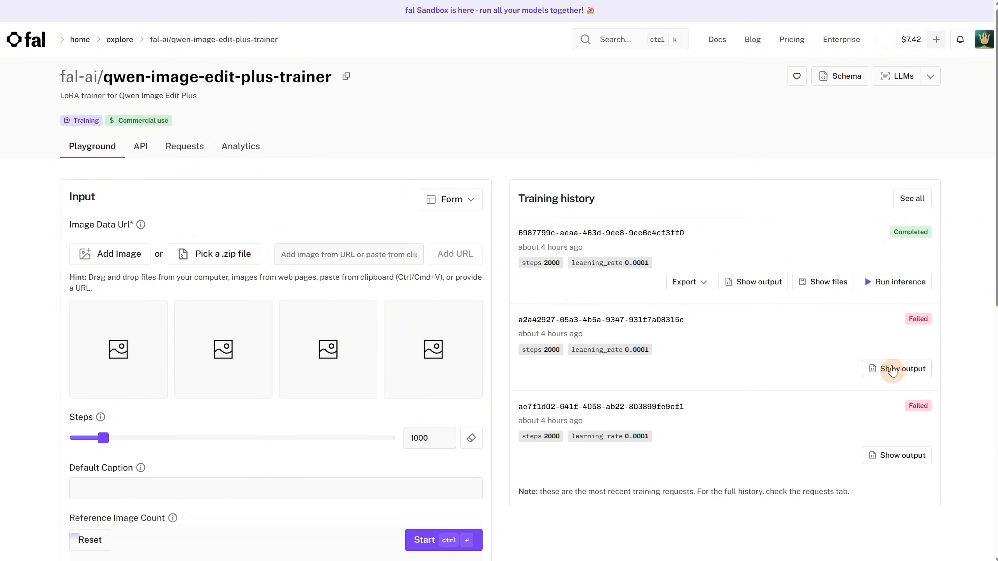
Add all training images from photo_1_end.jpg through photo_40_start.jpg to the trainer's image data
{"action": "key", "text": "alt+Tab"}
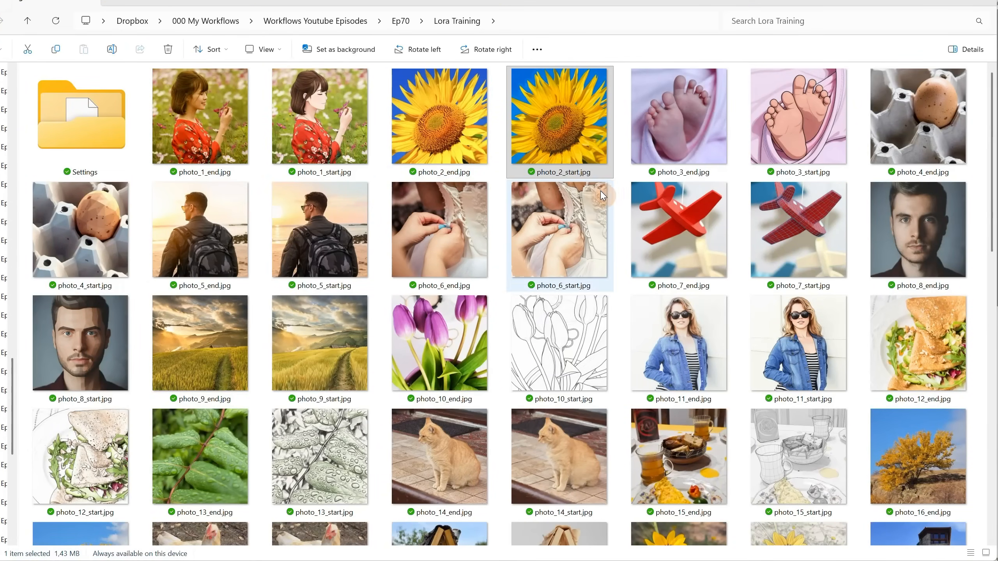
{"action": "key", "text": "alt+Tab"}
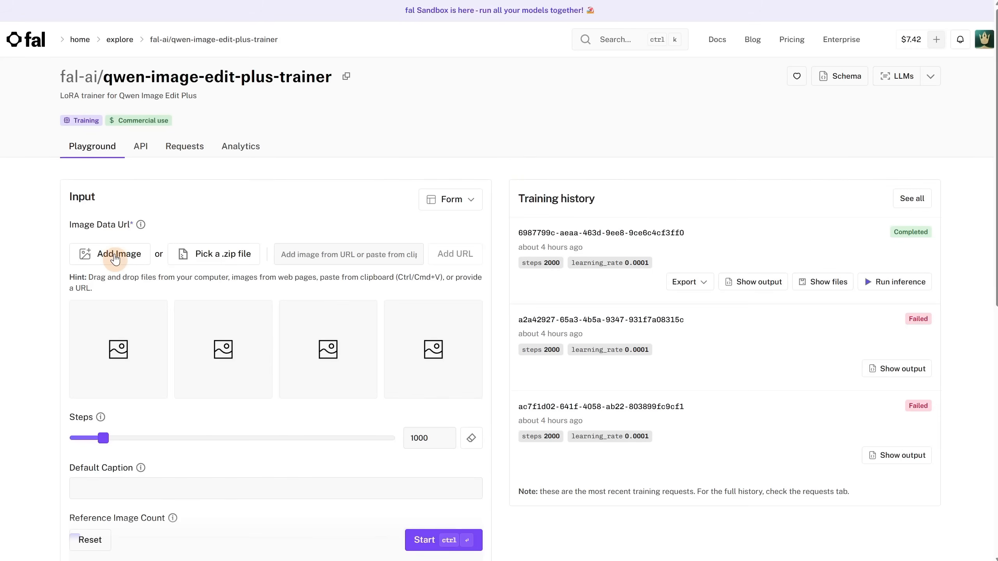
{"action": "left_click", "coordinate": [115, 259]}
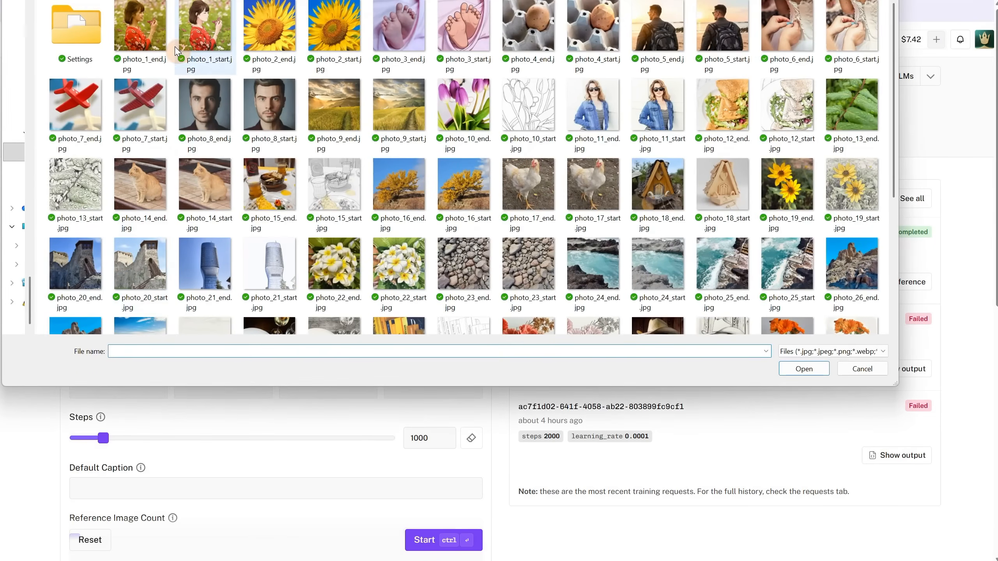
{"action": "left_click", "coordinate": [152, 46]}
{"action": "scroll", "coordinate": [204, 196], "scroll_direction": "down", "scroll_amount": 5}
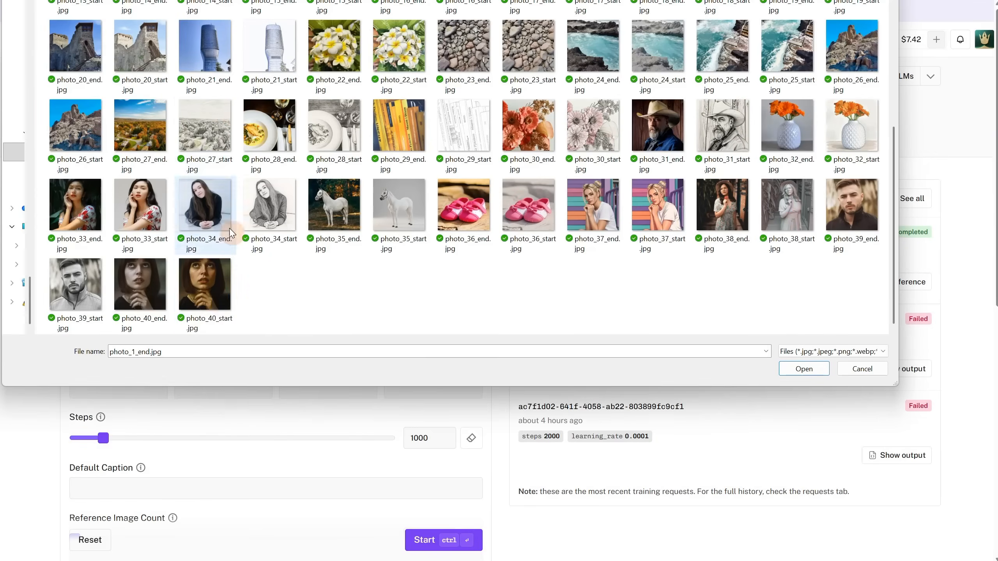
{"action": "left_click", "coordinate": [208, 303], "text": "shift"}
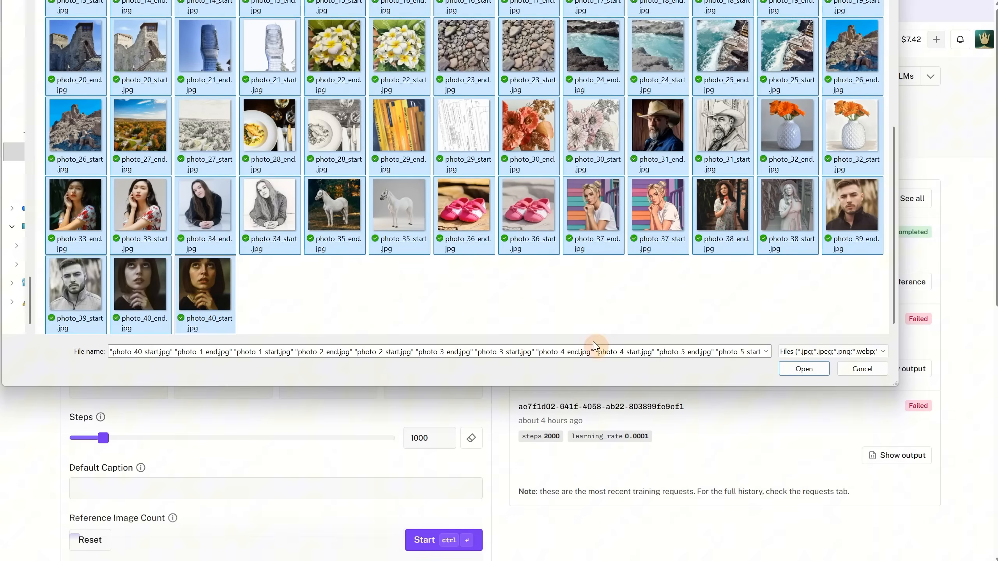
{"action": "left_click", "coordinate": [804, 370]}
Review the uploaded image pairs and set the number of training steps to 2000
{"action": "scroll", "coordinate": [318, 175], "scroll_direction": "down", "scroll_amount": 8}
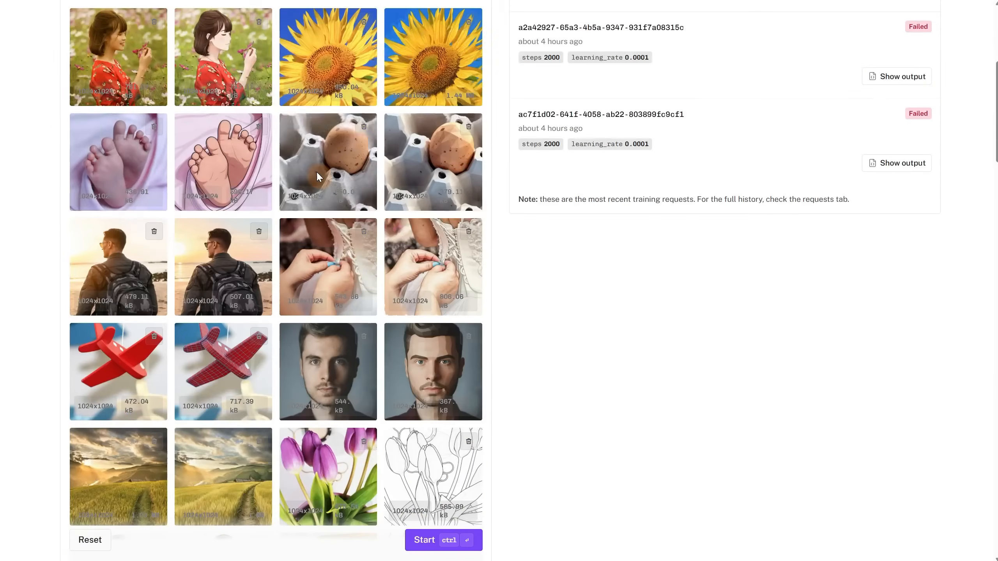
{"action": "scroll", "coordinate": [317, 175], "scroll_direction": "down", "scroll_amount": 20}
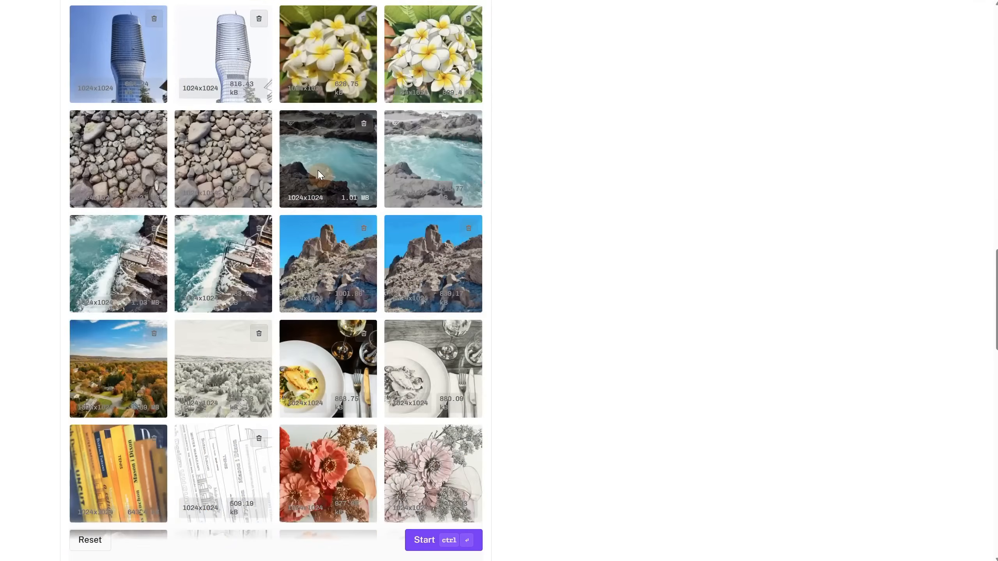
{"action": "scroll", "coordinate": [318, 175], "scroll_direction": "down", "scroll_amount": 15}
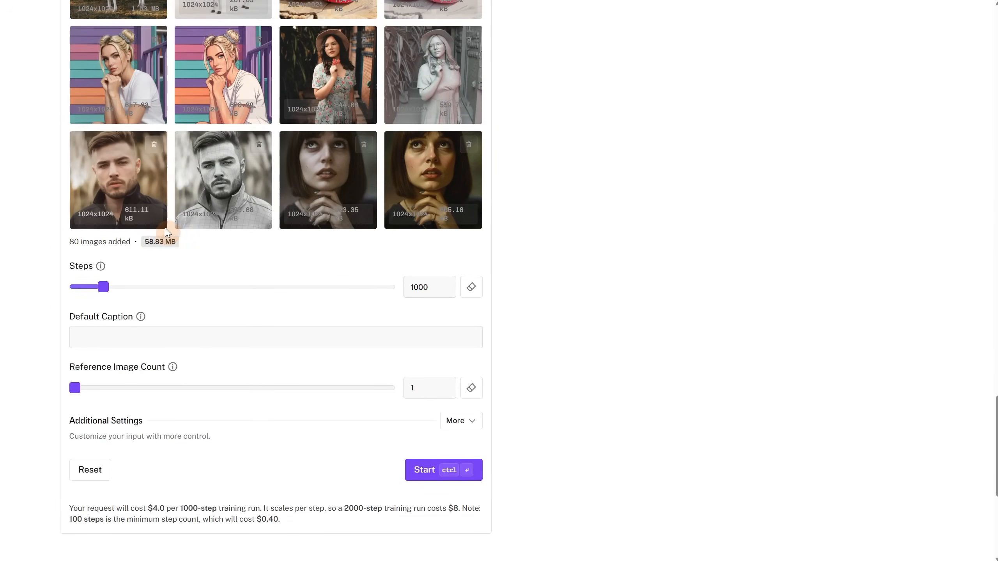
{"action": "scroll", "coordinate": [166, 231], "scroll_direction": "up", "scroll_amount": 1}
{"action": "scroll", "coordinate": [166, 231], "scroll_direction": "down", "scroll_amount": 1}
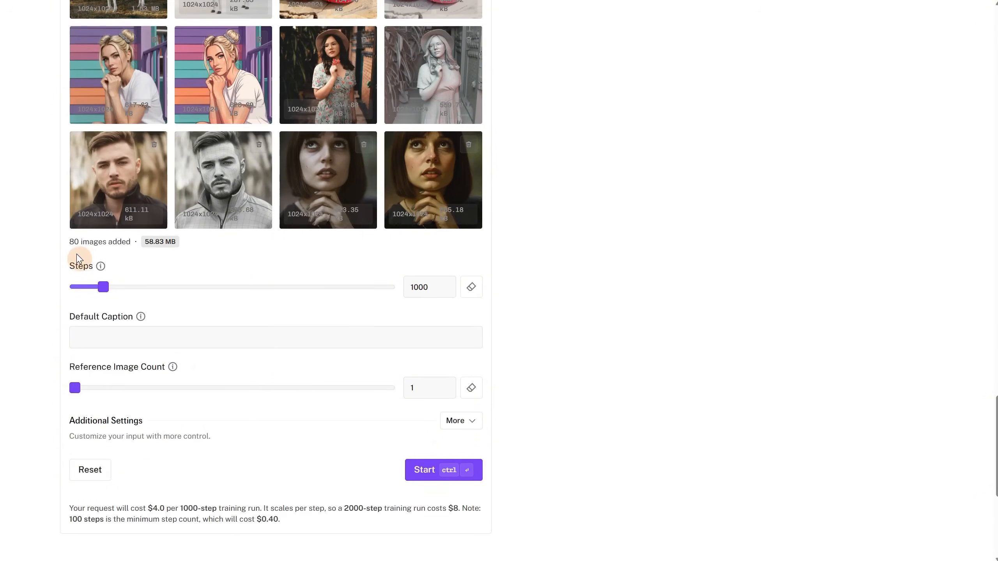
{"action": "double_click", "coordinate": [420, 287]}
{"action": "left_click_drag", "start_coordinate": [420, 287], "coordinate": [386, 288]}
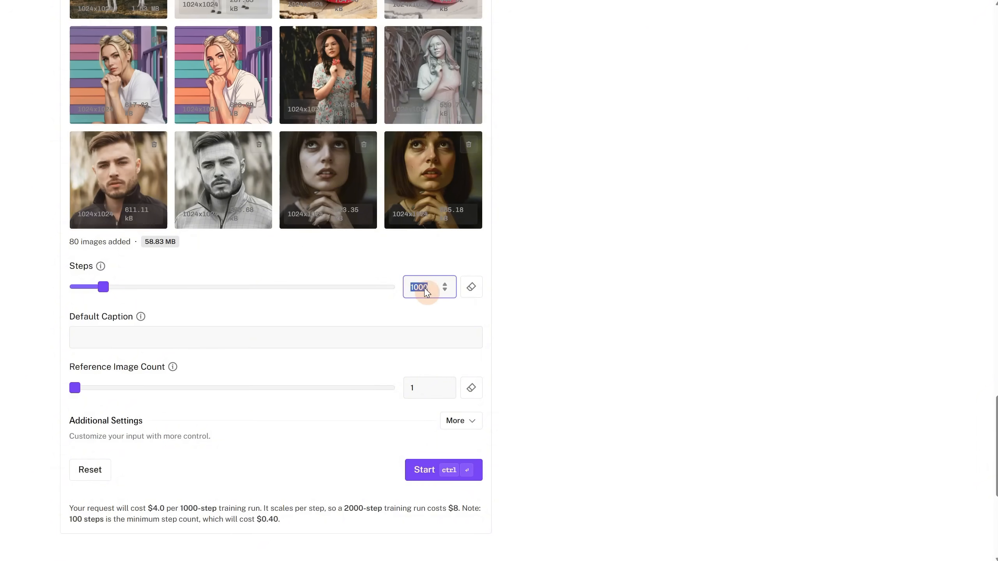
{"action": "type", "text": "200"}
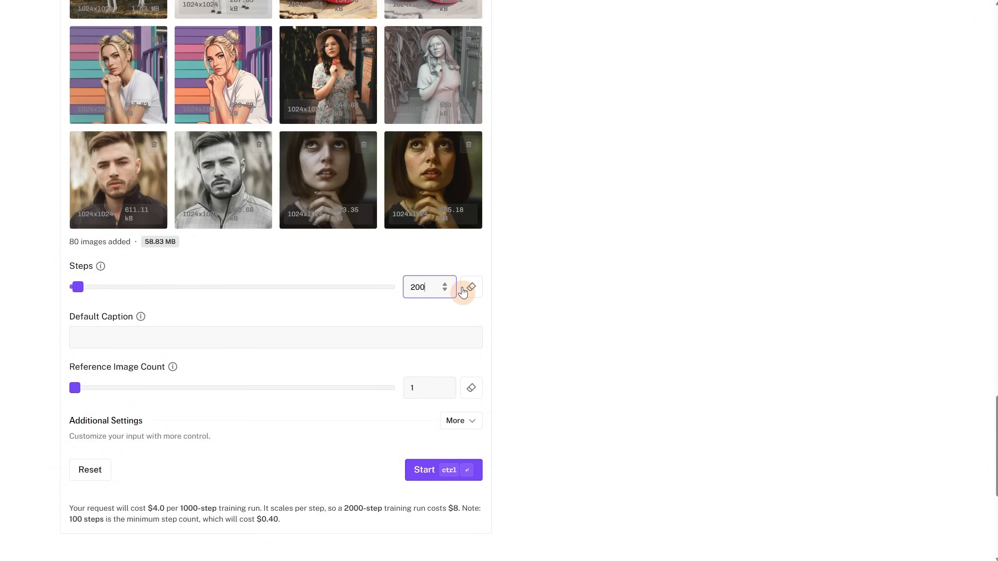
{"action": "type", "text": "0"}
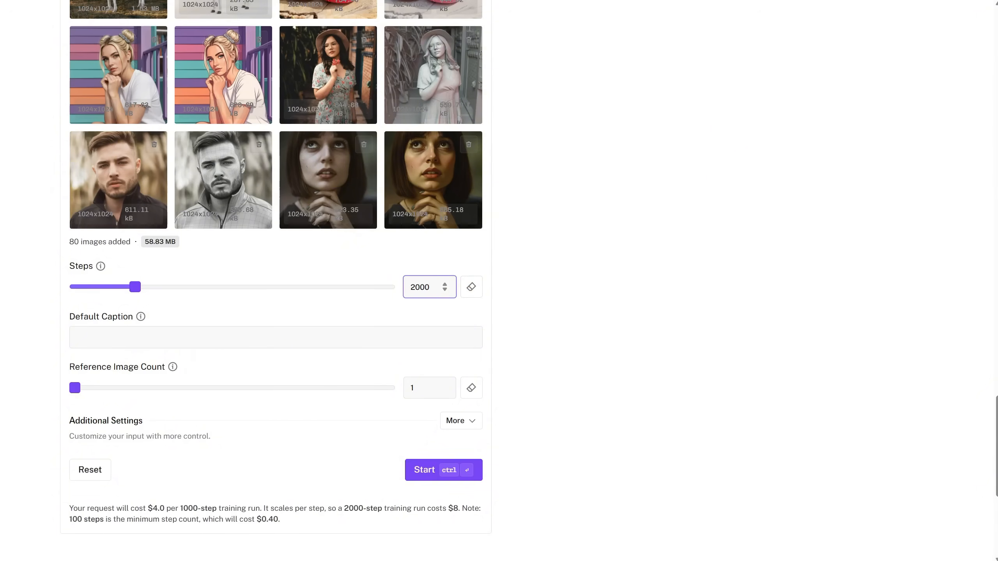
{"action": "left_click", "coordinate": [887, 200]}
Set the default caption to "turn this into a real photo" and check the explanation of Reference Image Count
{"action": "left_click", "coordinate": [99, 334]}
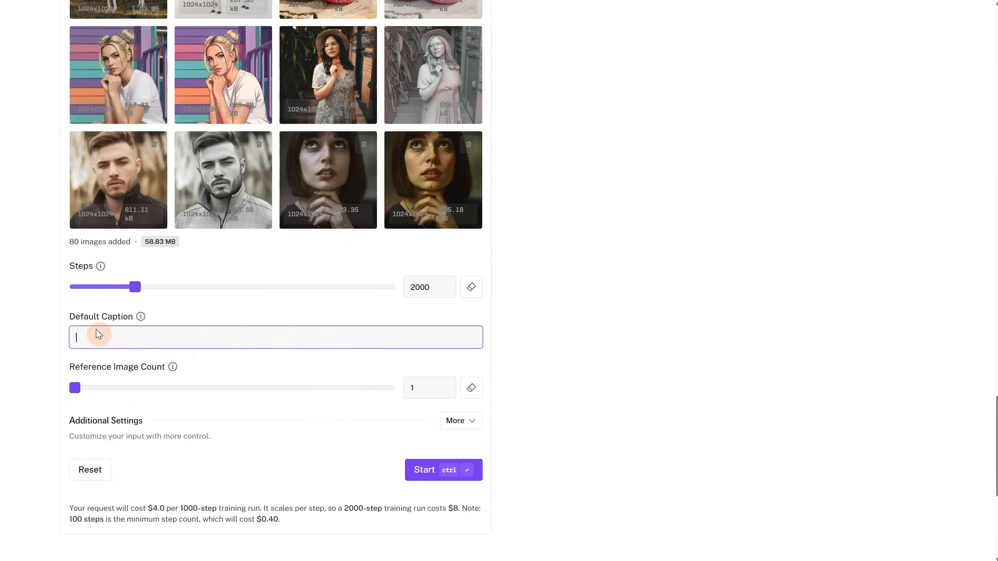
{"action": "type", "text": "turn this into a real photo"}
{"action": "left_click", "coordinate": [140, 318]}
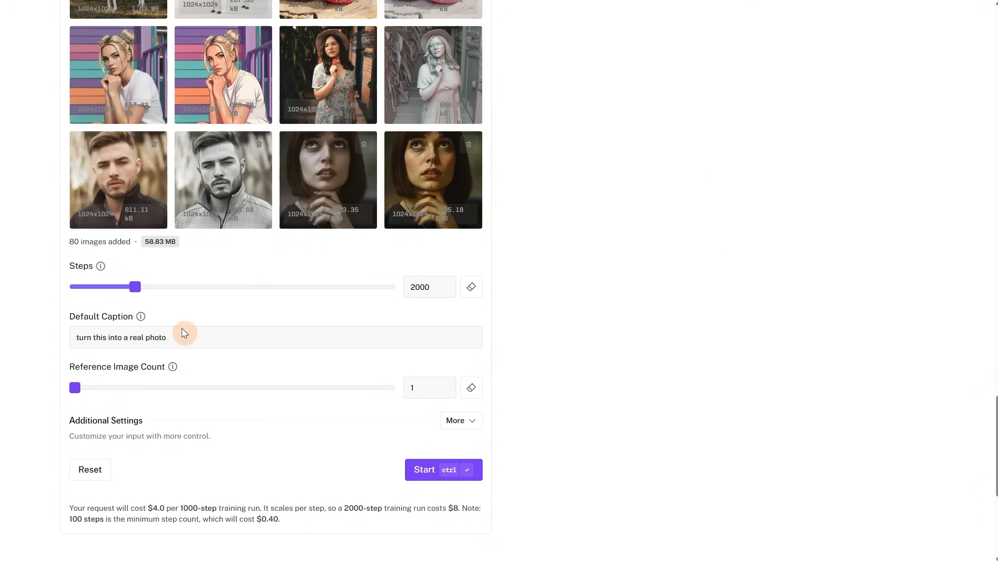
{"action": "left_click", "coordinate": [156, 369]}
{"action": "mouse_move", "coordinate": [172, 370]}
Expand the additional training settings and check the learning rate
{"action": "left_click", "coordinate": [470, 422]}
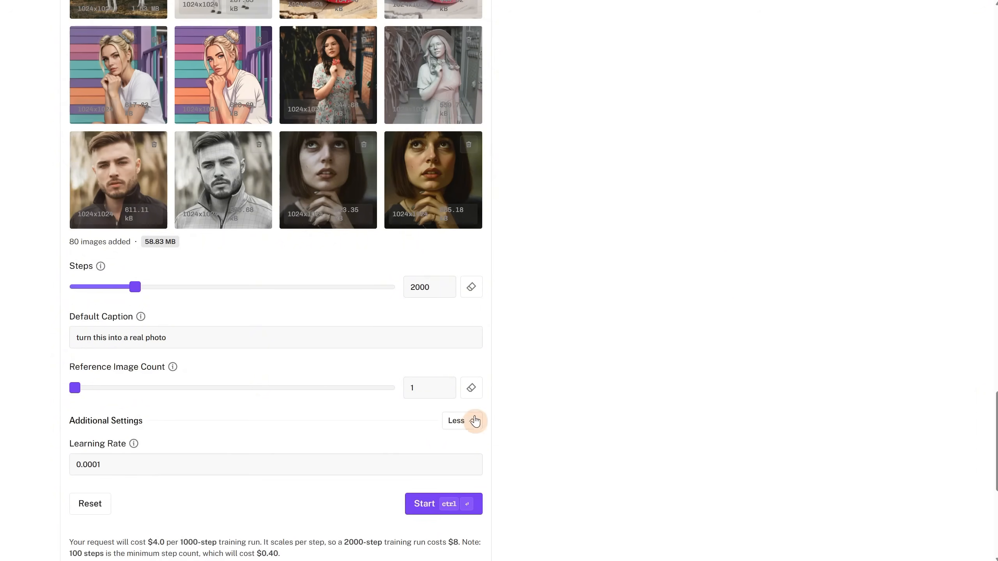
{"action": "scroll", "coordinate": [523, 363], "scroll_direction": "down", "scroll_amount": 4}
{"action": "left_click_drag", "start_coordinate": [85, 292], "coordinate": [457, 291]}
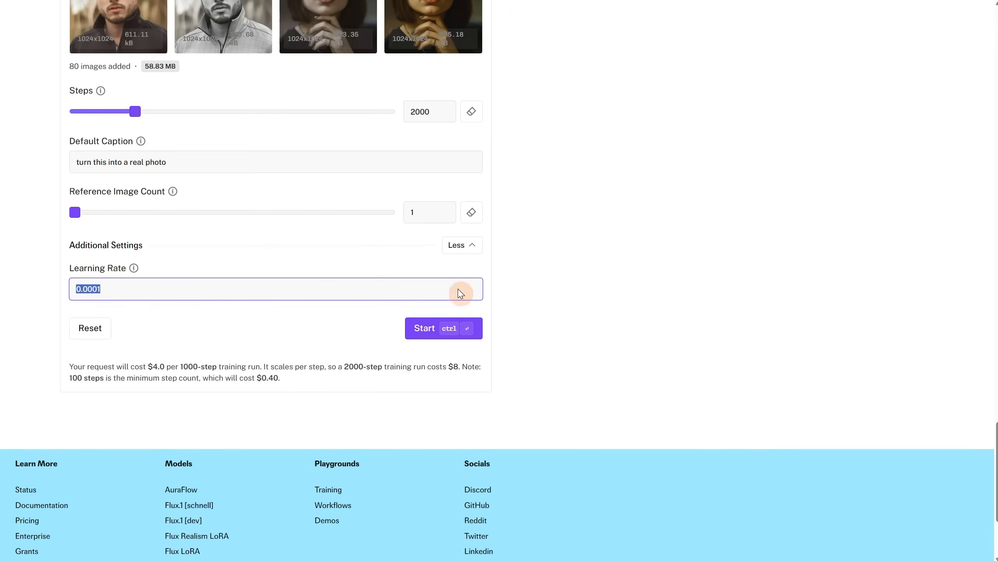
{"action": "left_click", "coordinate": [599, 312]}
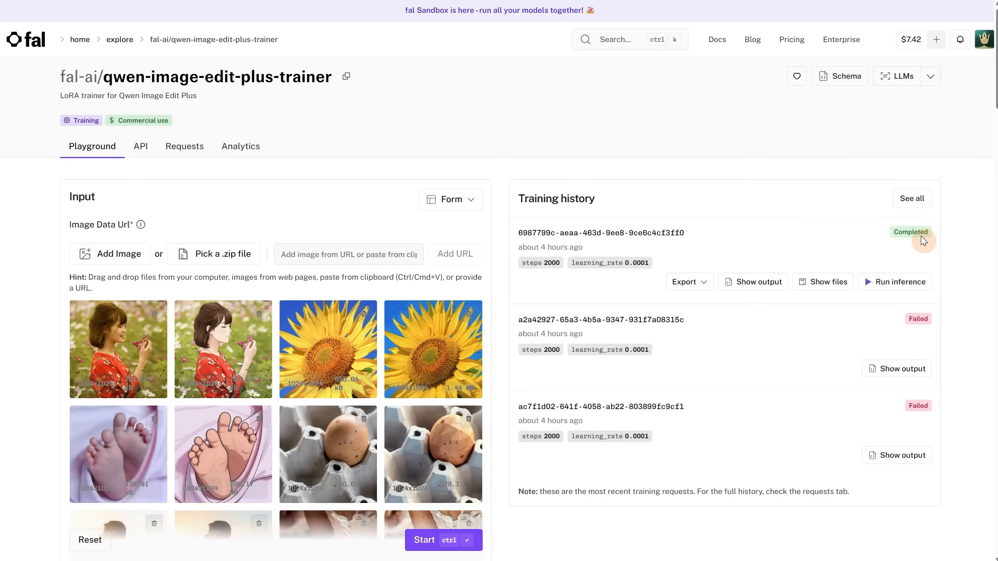
Show the files of the completed training run and download the Diffusers LoRA file pytorch_lora_weights.safetensors
{"action": "left_click", "coordinate": [826, 286]}
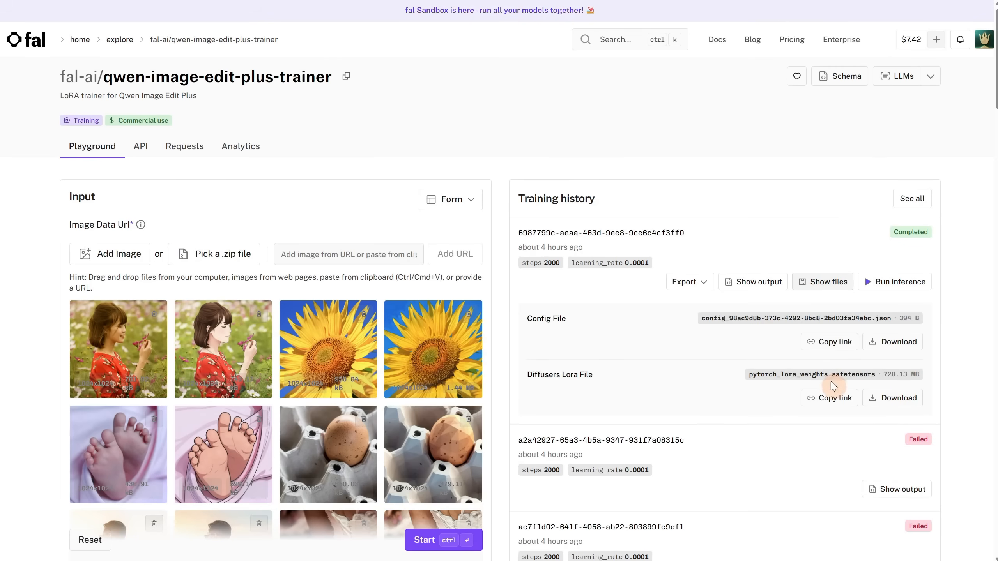
{"action": "left_click", "coordinate": [905, 410]}
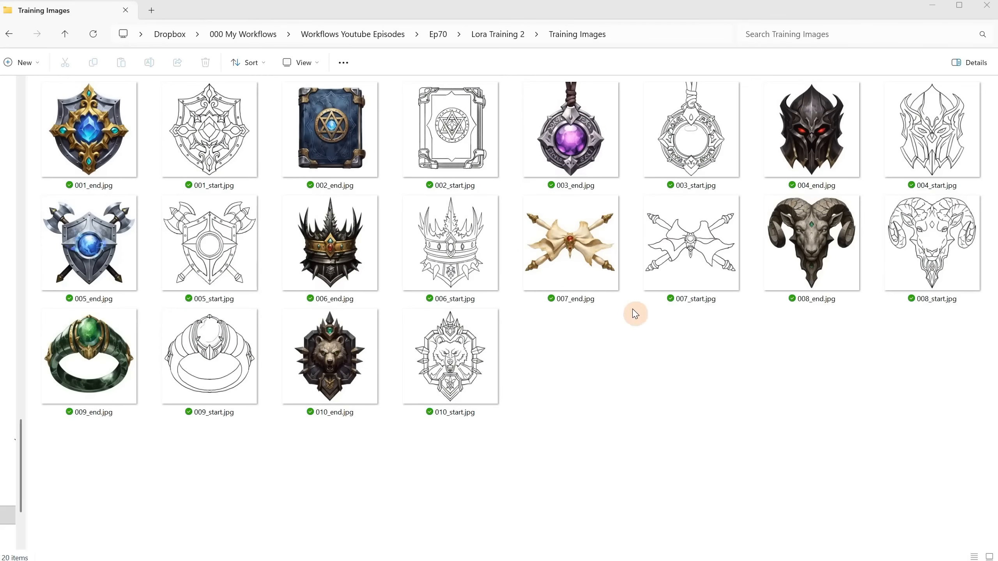
Examine the 001 and 002 end and start image pairs in the Training Images folder of Lora Training 2
{"action": "left_click", "coordinate": [106, 162]}
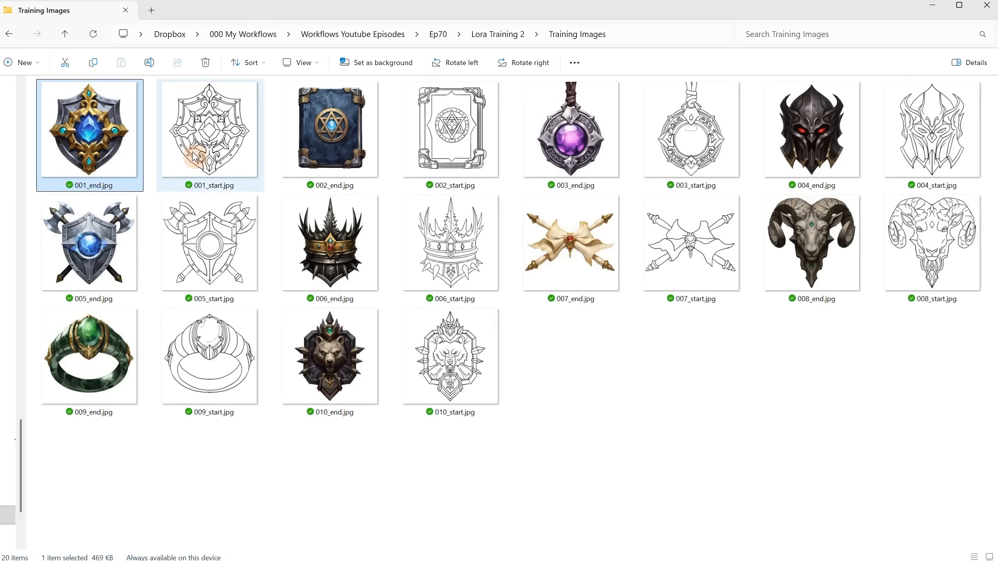
{"action": "left_click", "coordinate": [211, 151]}
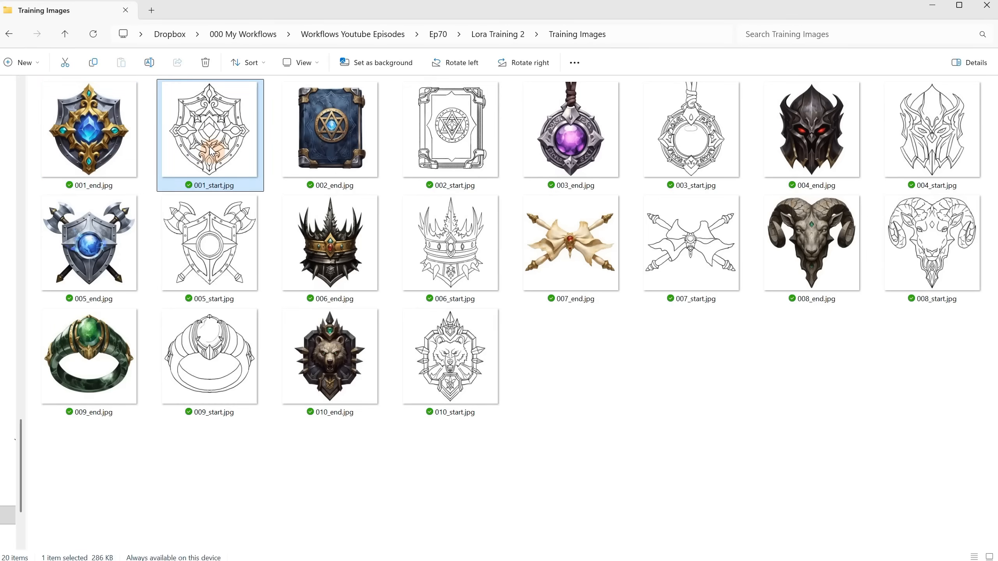
{"action": "left_click", "coordinate": [340, 156]}
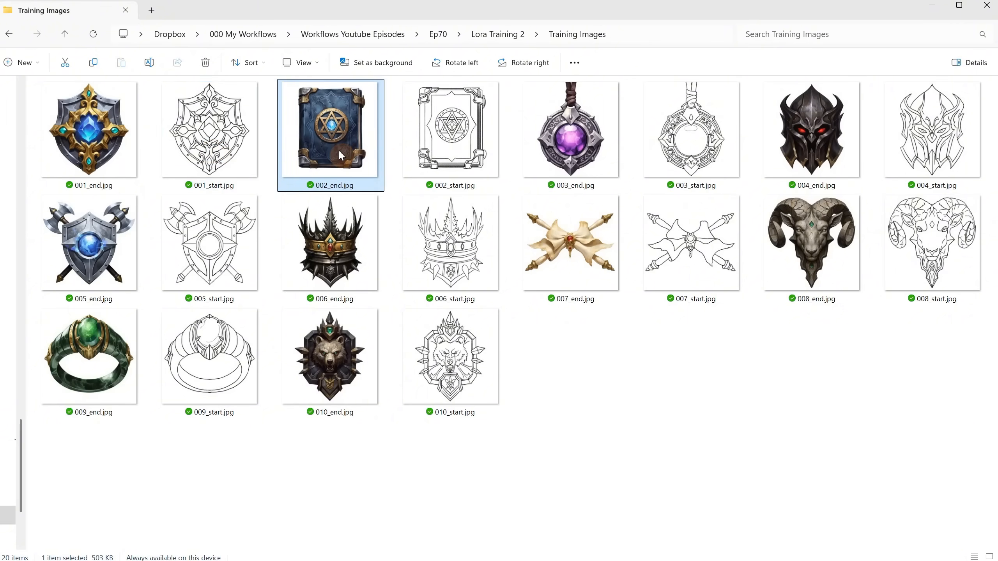
{"action": "left_click", "coordinate": [457, 161]}
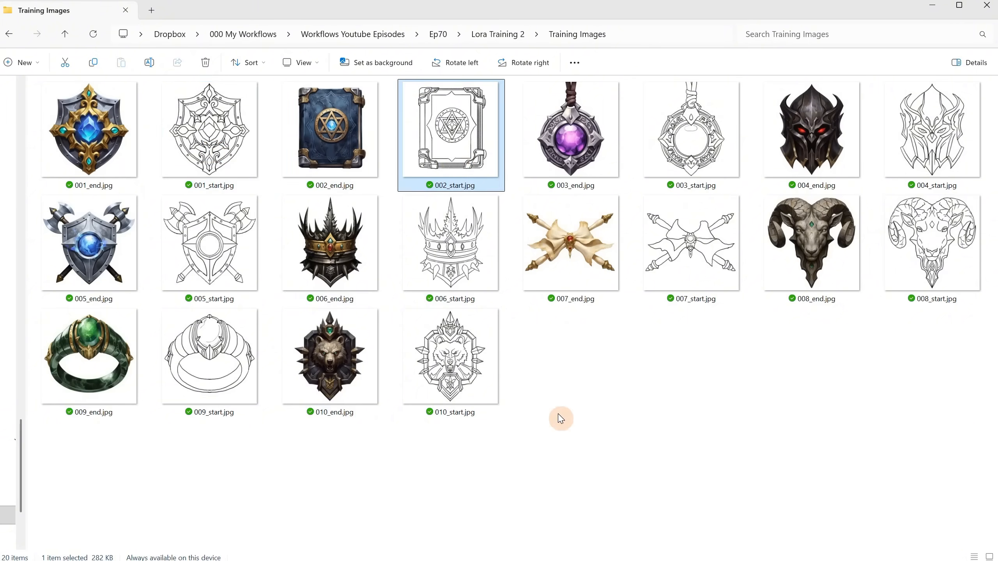
Switch to the fal qwen-image-edit-plus-trainer page and examine the uploaded image pairs, default caption and training settings
{"action": "left_click", "coordinate": [587, 400]}
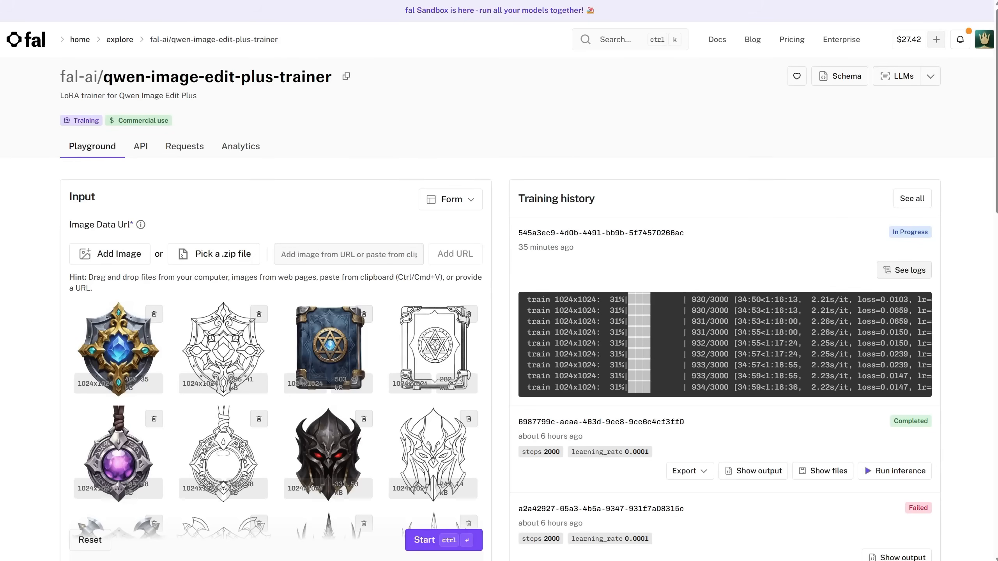
{"action": "left_click", "coordinate": [107, 256]}
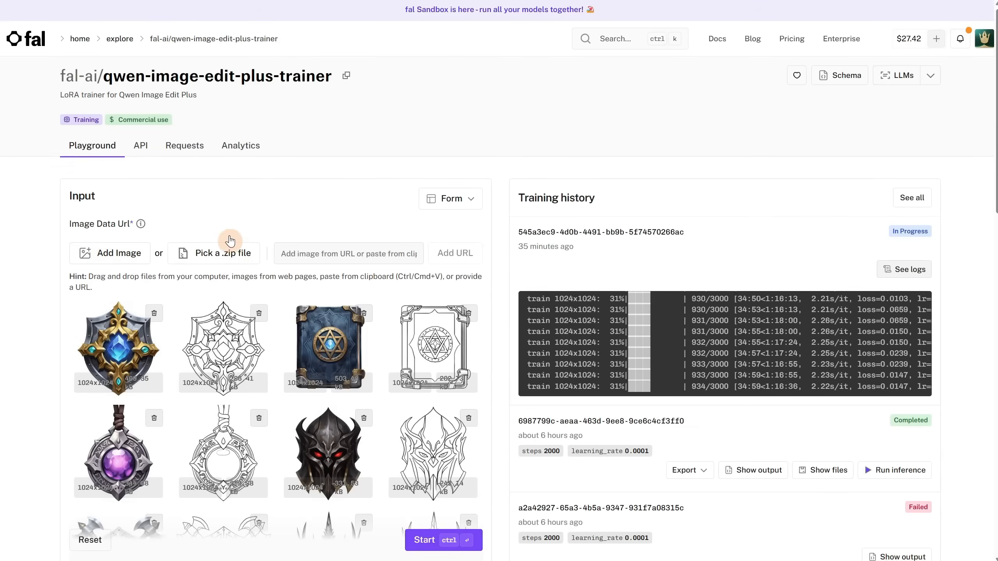
{"action": "scroll", "coordinate": [251, 236], "scroll_direction": "down", "scroll_amount": 15}
{"action": "left_click", "coordinate": [269, 195]}
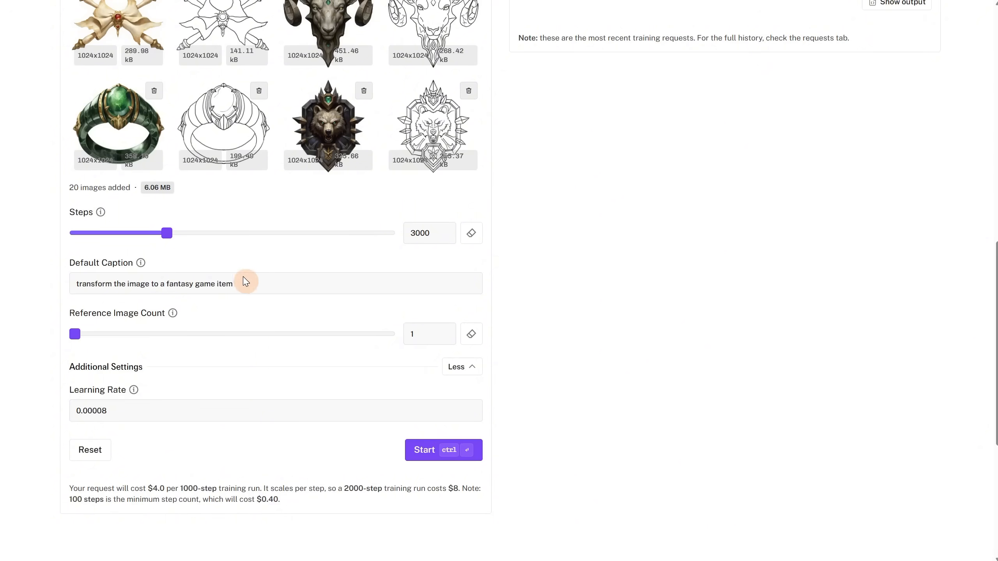
{"action": "left_click_drag", "start_coordinate": [244, 283], "coordinate": [54, 294]}
{"action": "left_click", "coordinate": [616, 334]}
Check the log of the in-progress training run in the training history
{"action": "scroll", "coordinate": [718, 232], "scroll_direction": "up", "scroll_amount": 6}
{"action": "scroll", "coordinate": [718, 232], "scroll_direction": "up", "scroll_amount": 7}
{"action": "scroll", "coordinate": [710, 206], "scroll_direction": "down", "scroll_amount": 2}
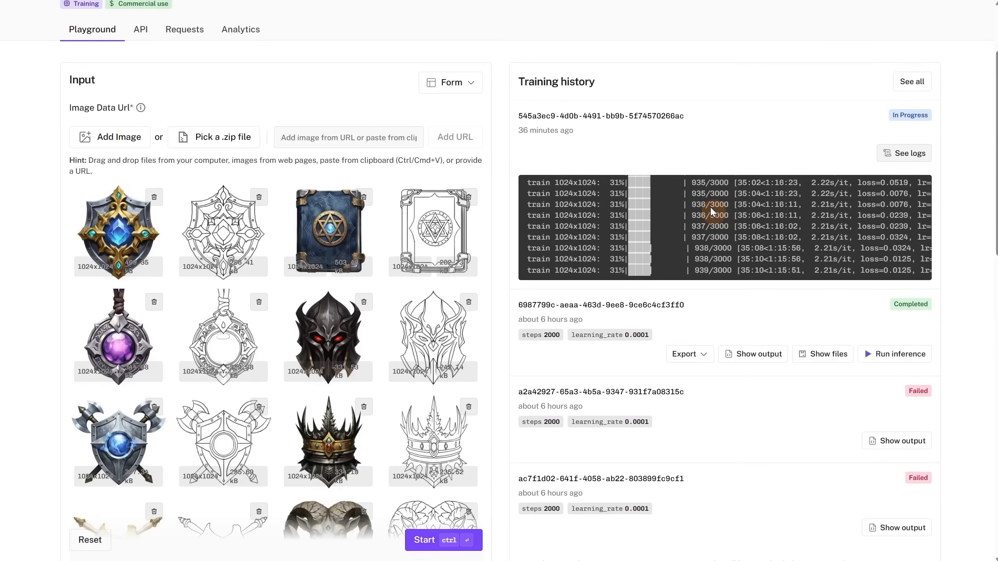
{"action": "scroll", "coordinate": [709, 205], "scroll_direction": "down", "scroll_amount": 1}
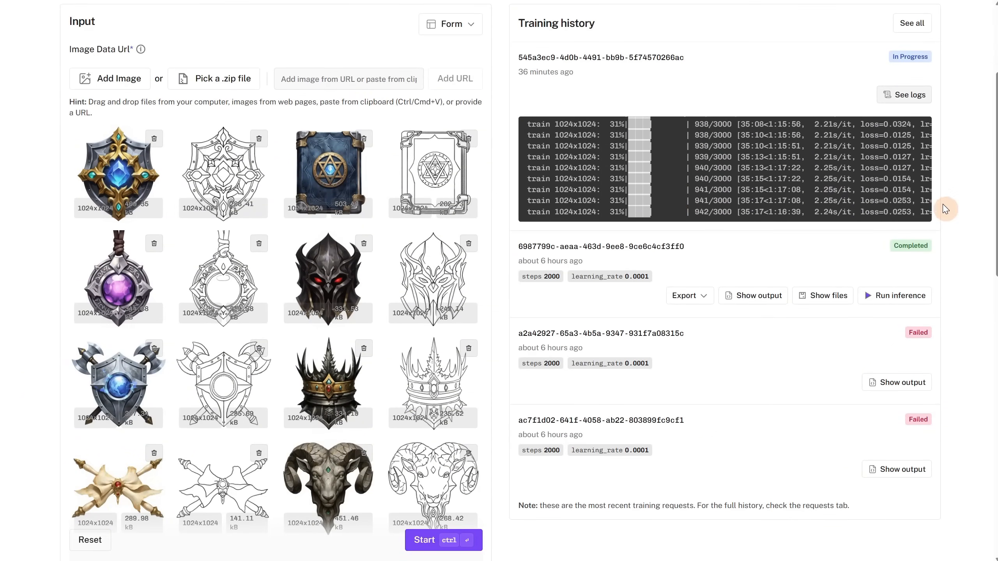
{"action": "scroll", "coordinate": [943, 207], "scroll_direction": "up", "scroll_amount": 1}
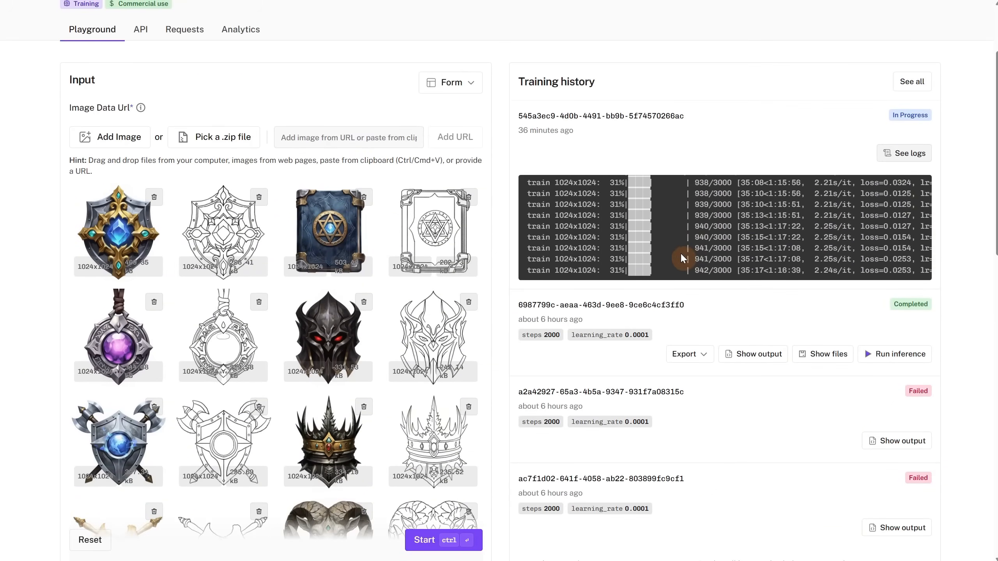